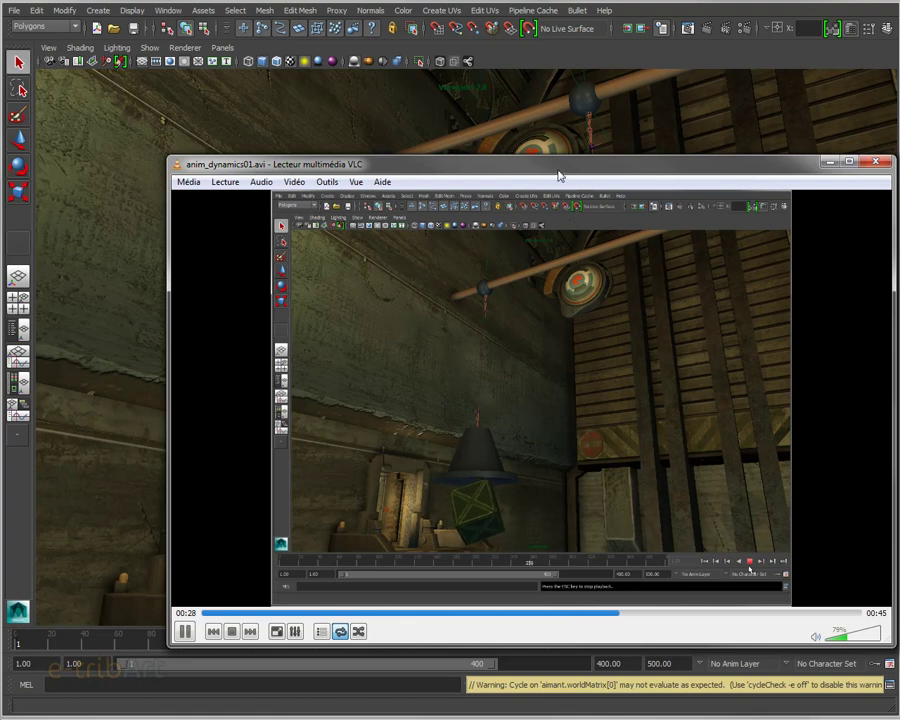
# Step: Move the reference video aside, then select the bell magnet, the pivot sphere and the wooden beam in turn
pyautogui.moveTo(555, 175); pyautogui.dragTo(548, 170)
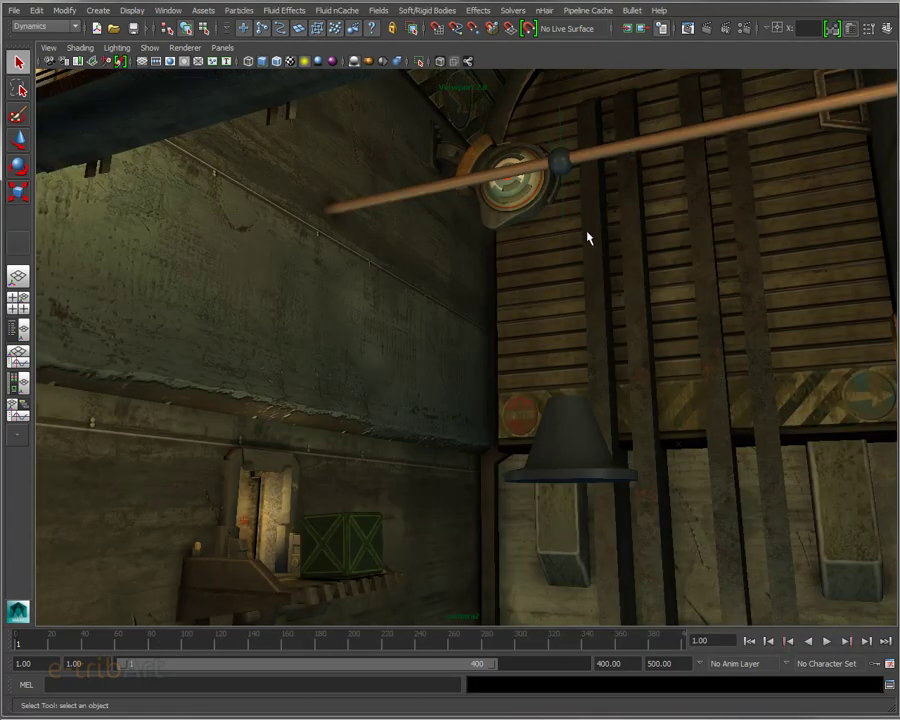
pyautogui.click(566, 445)
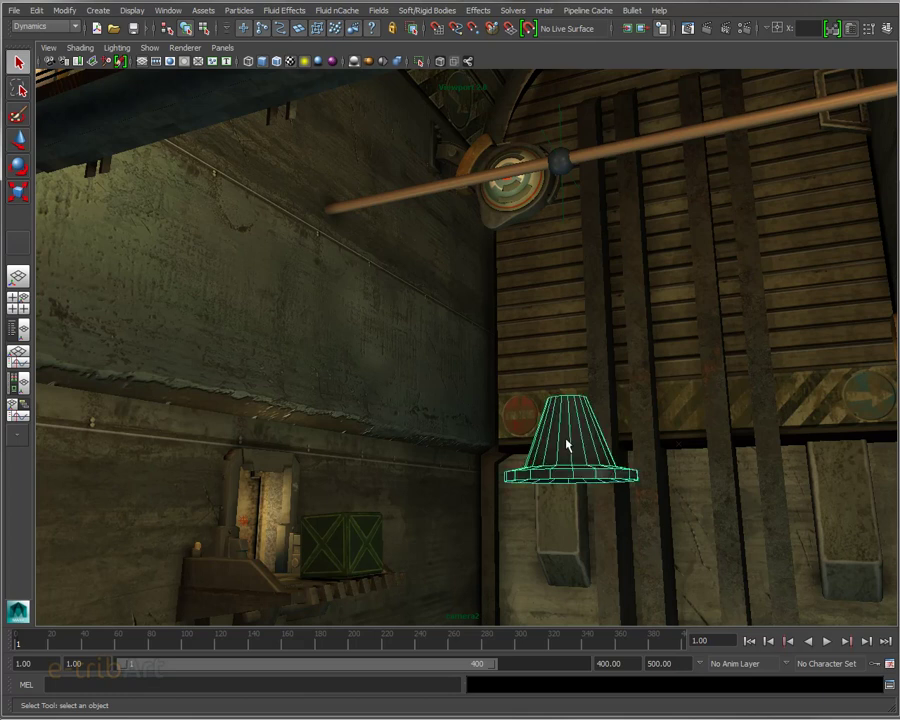
pyautogui.keyDown('alt'); pyautogui.moveTo(566, 445); pyautogui.dragTo(559, 449); pyautogui.keyUp('alt')
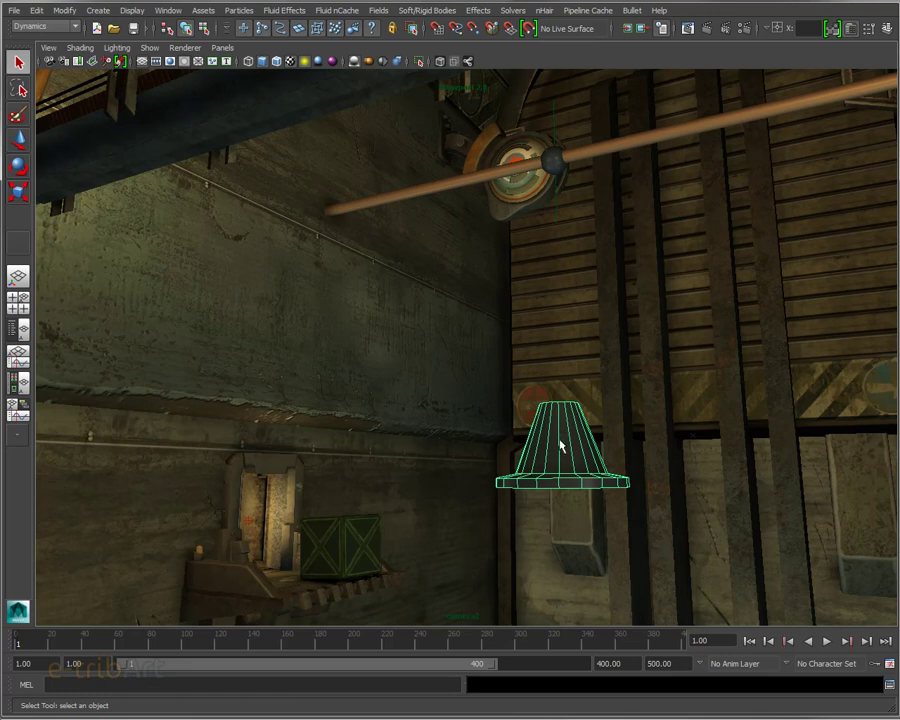
pyautogui.click(549, 168)
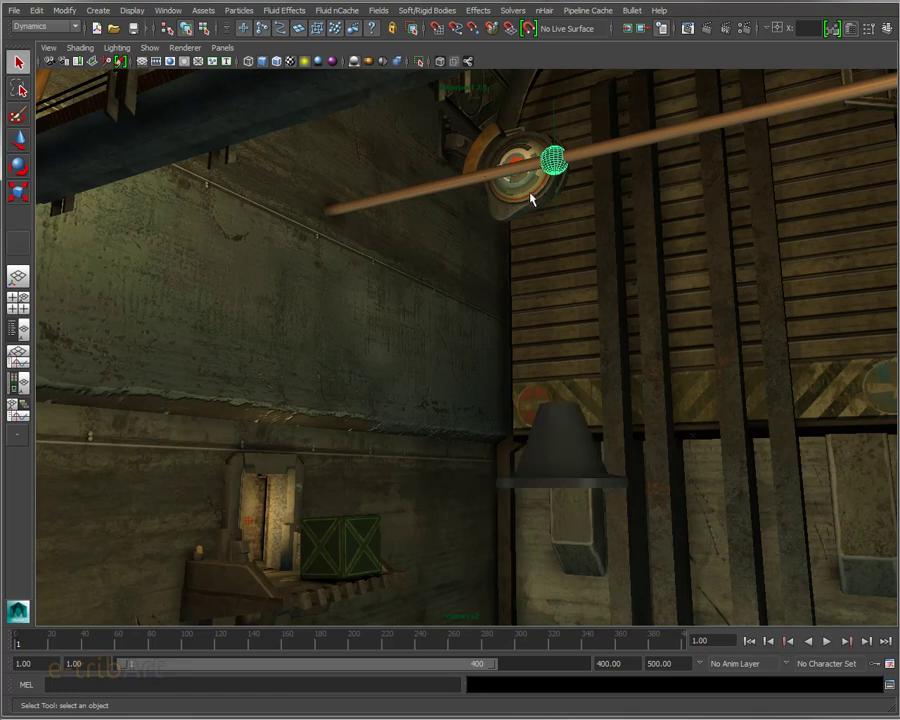
pyautogui.click(601, 153)
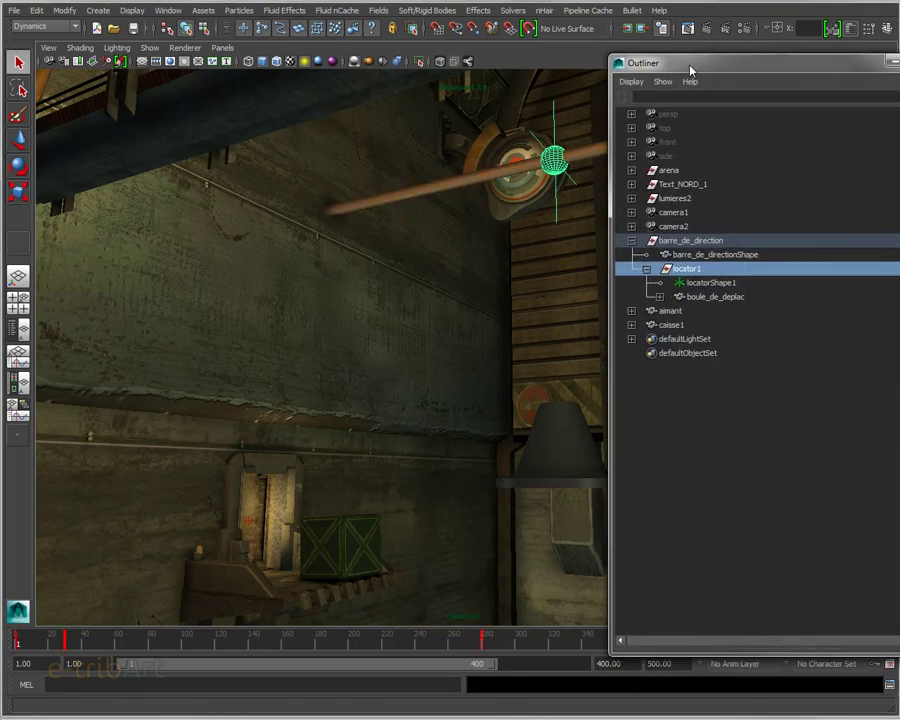
pyautogui.moveTo(686, 66); pyautogui.dragTo(715, 52)
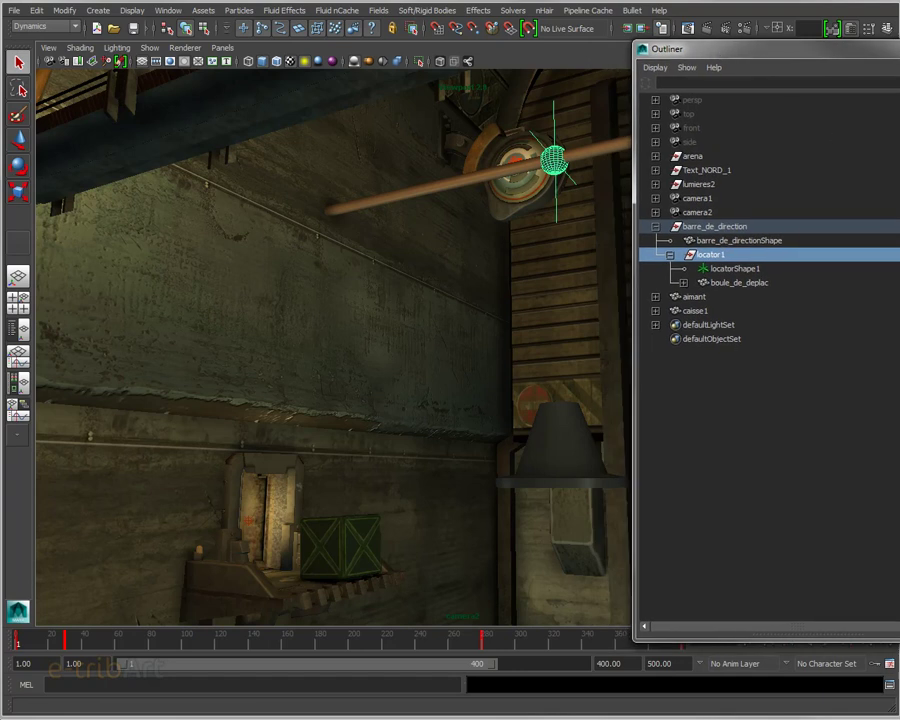
pyautogui.moveTo(899, 350); pyautogui.dragTo(888, 350)
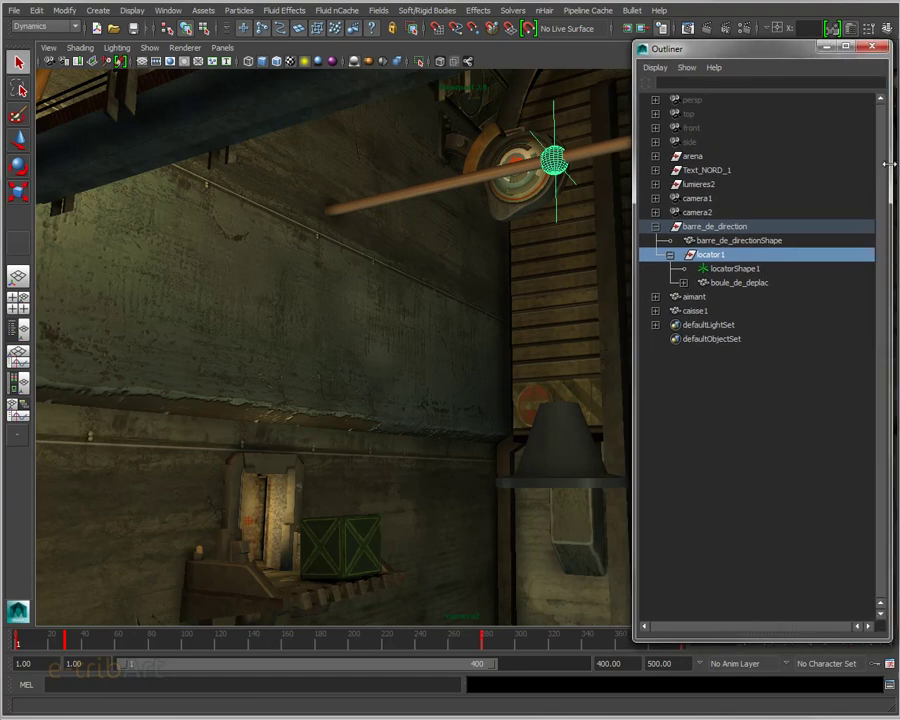
pyautogui.click(689, 230)
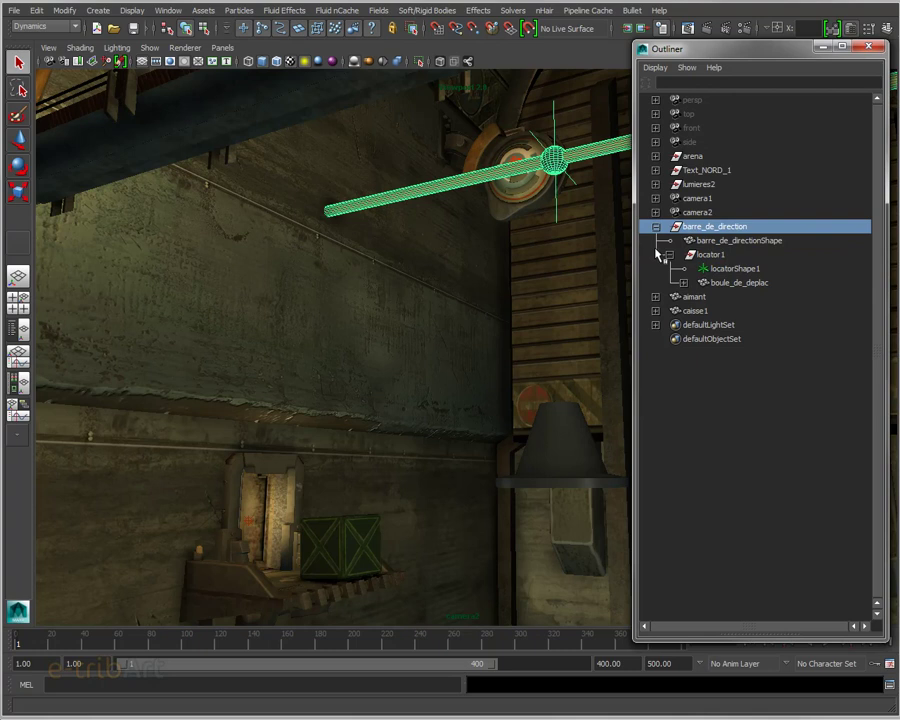
pyautogui.click(707, 257)
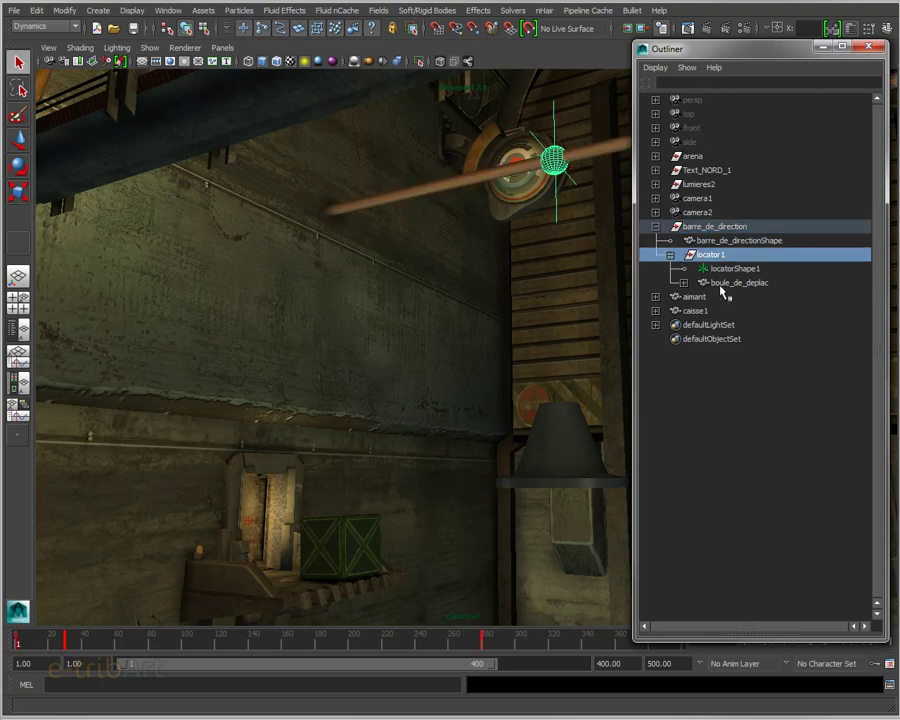
pyautogui.click(716, 284)
pyautogui.click(684, 284)
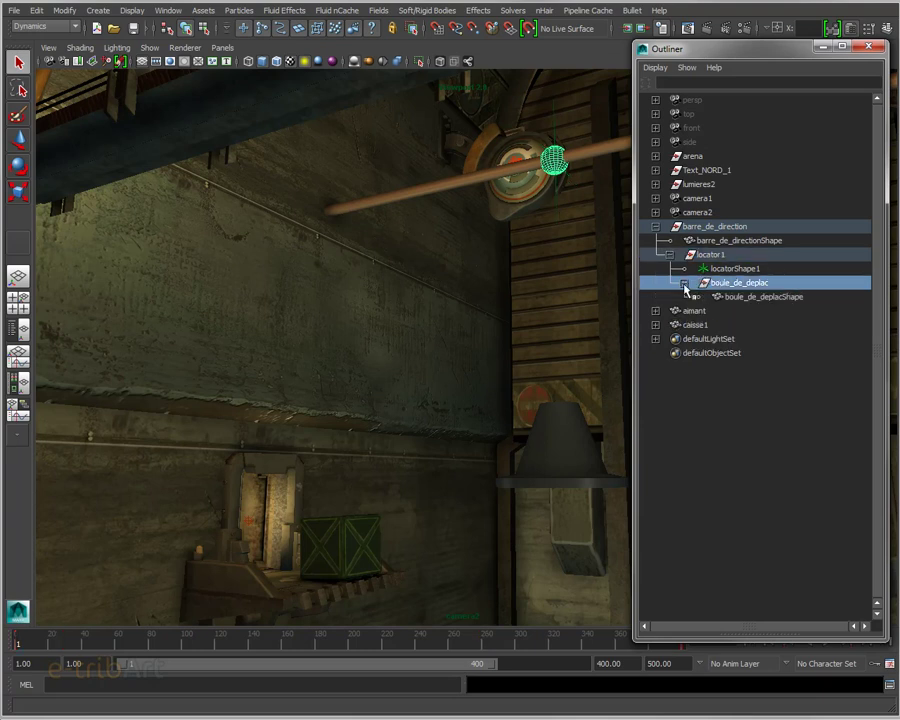
pyautogui.click(672, 256)
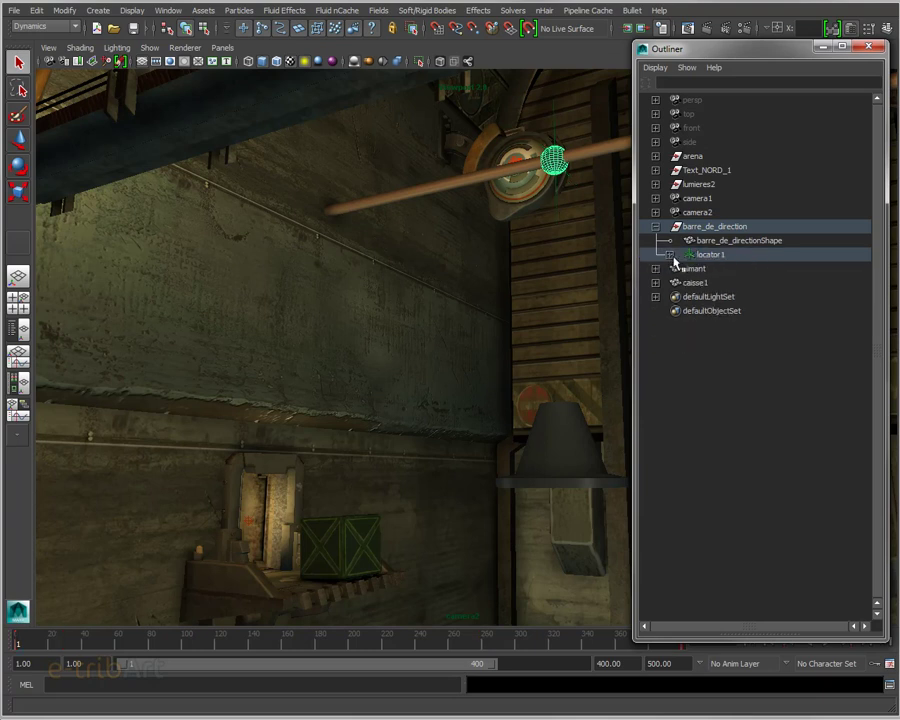
pyautogui.click(869, 46)
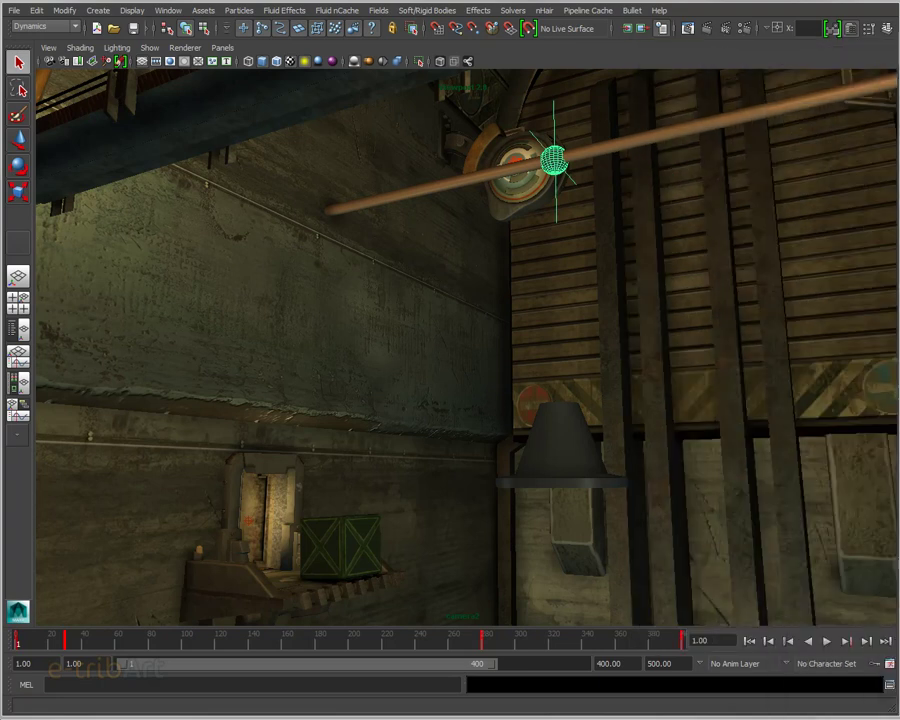
# Step: Show locator1's attributes with only Translate X, Y and Z channels selected
pyautogui.hotkey('ctrl', 'a')
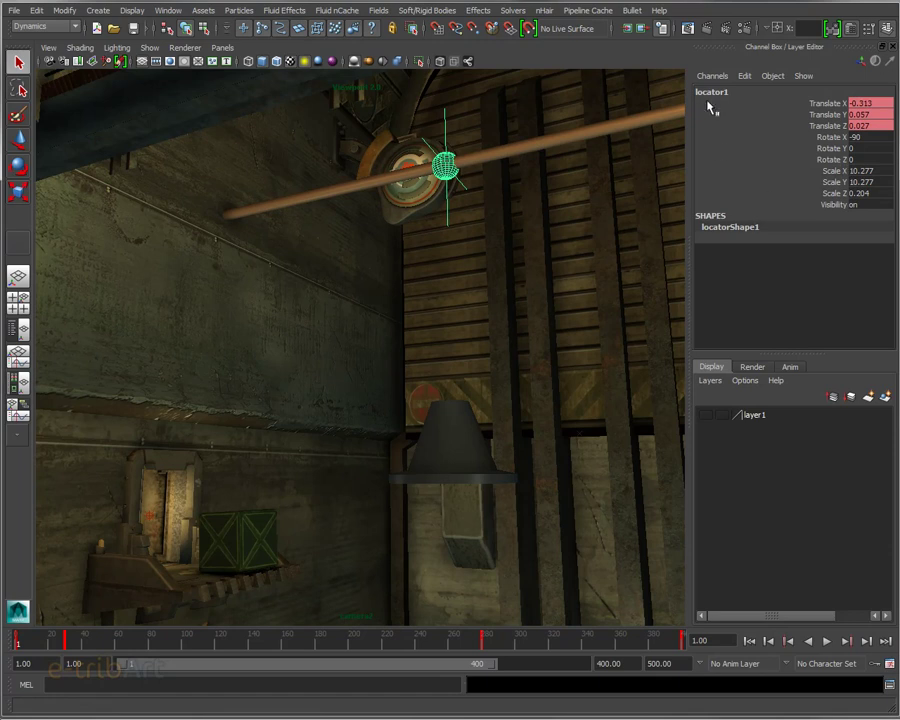
pyautogui.moveTo(690, 160); pyautogui.dragTo(737, 165)
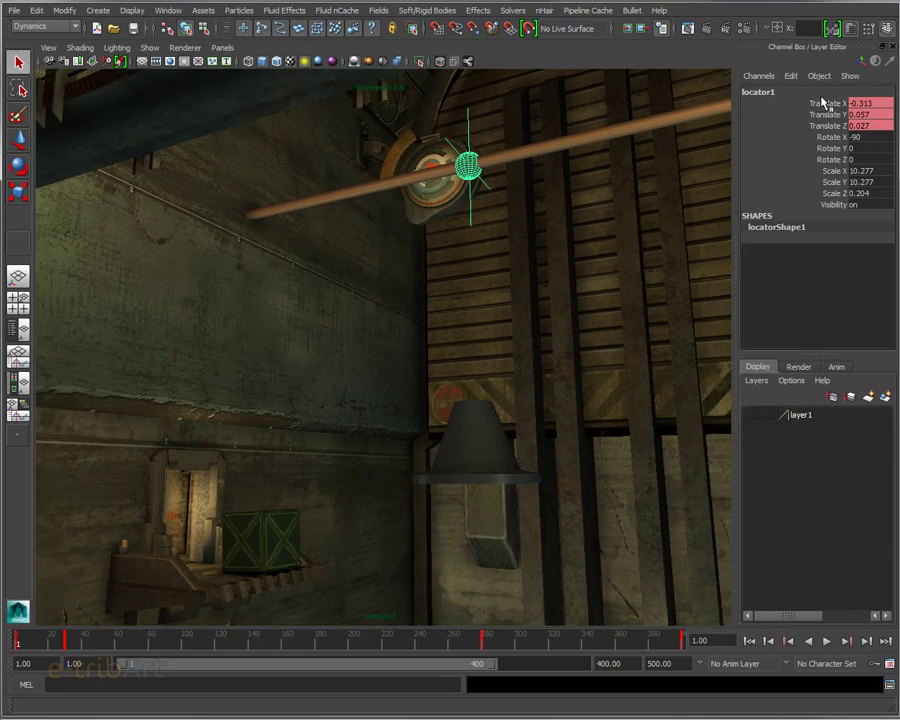
pyautogui.moveTo(805, 103); pyautogui.dragTo(824, 138)
pyautogui.keyDown('ctrl'); pyautogui.click(808, 137); pyautogui.keyUp('ctrl')
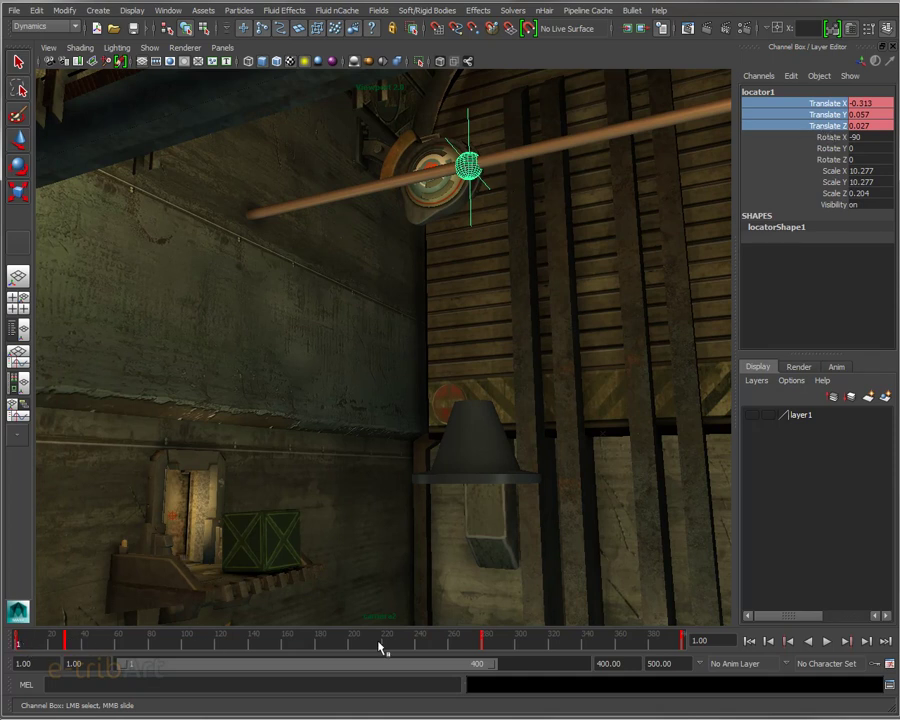
# Step: Play locator1's slide along the beam, stop it, and rewind to the start
pyautogui.click(828, 642)
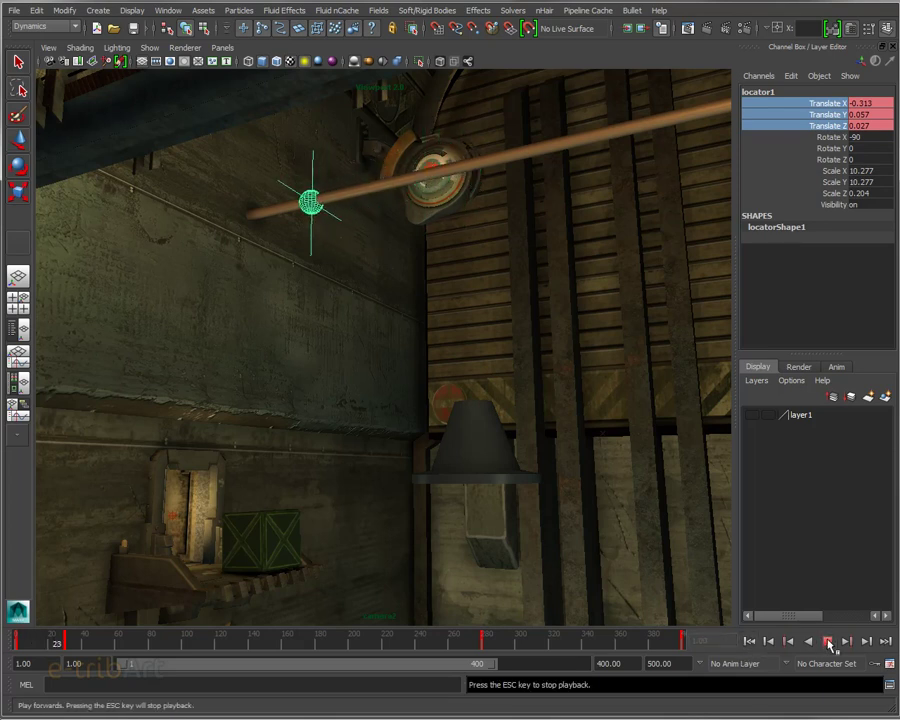
pyautogui.click(828, 642)
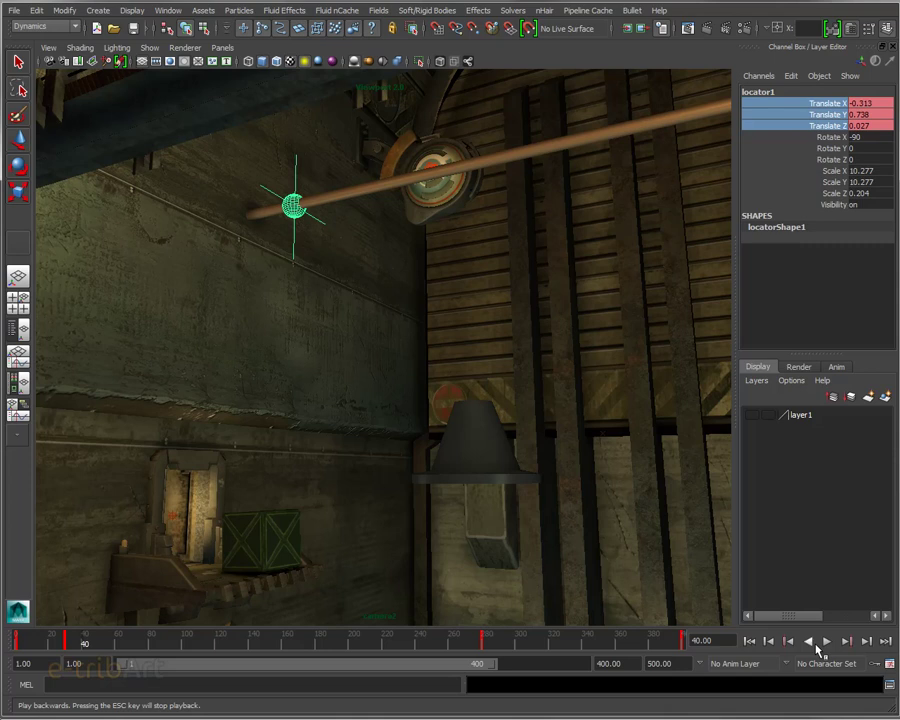
pyautogui.click(749, 641)
# Step: Orbit around the pipe and select barre_de_direction to show its translate values -29.907, 25.727, -23.773
pyautogui.keyDown('alt'); pyautogui.moveTo(612, 412); pyautogui.dragTo(566, 489); pyautogui.keyUp('alt')
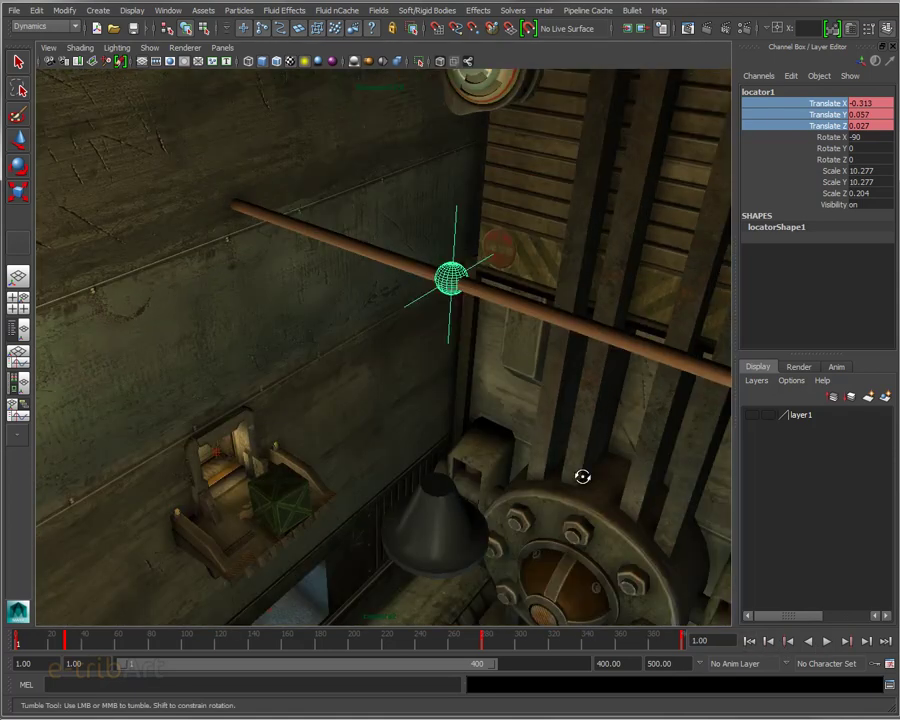
pyautogui.keyDown('alt'); pyautogui.moveTo(566, 489); pyautogui.dragTo(564, 351, button='middle'); pyautogui.keyUp('alt')
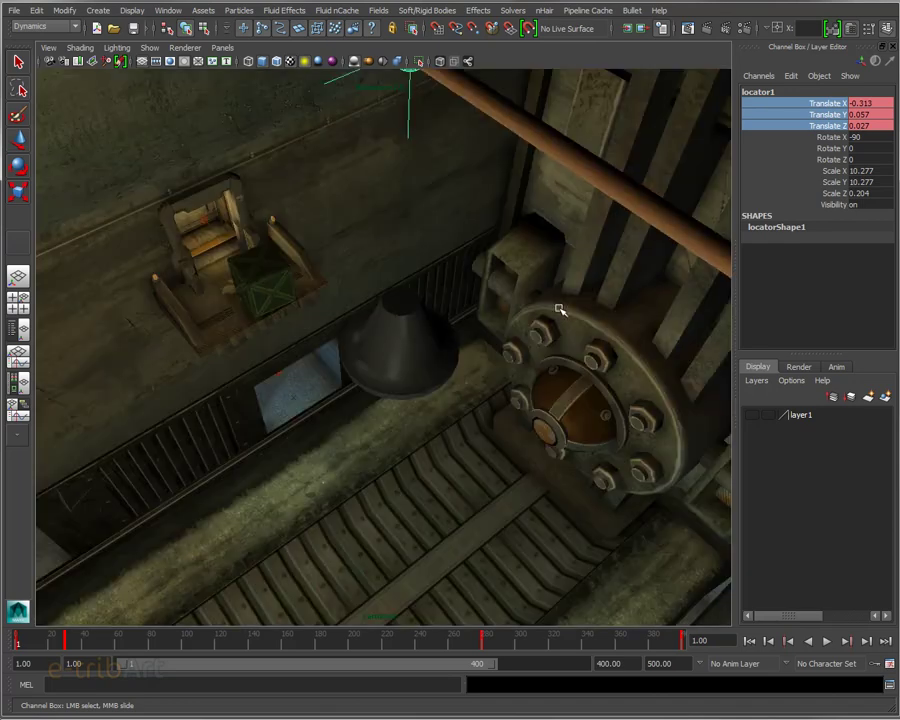
pyautogui.moveTo(560, 310)
pyautogui.keyDown('alt'); pyautogui.mouseDown()
pyautogui.moveTo(586, 436)
pyautogui.moveTo(619, 428)
pyautogui.mouseUp(); pyautogui.keyUp('alt')
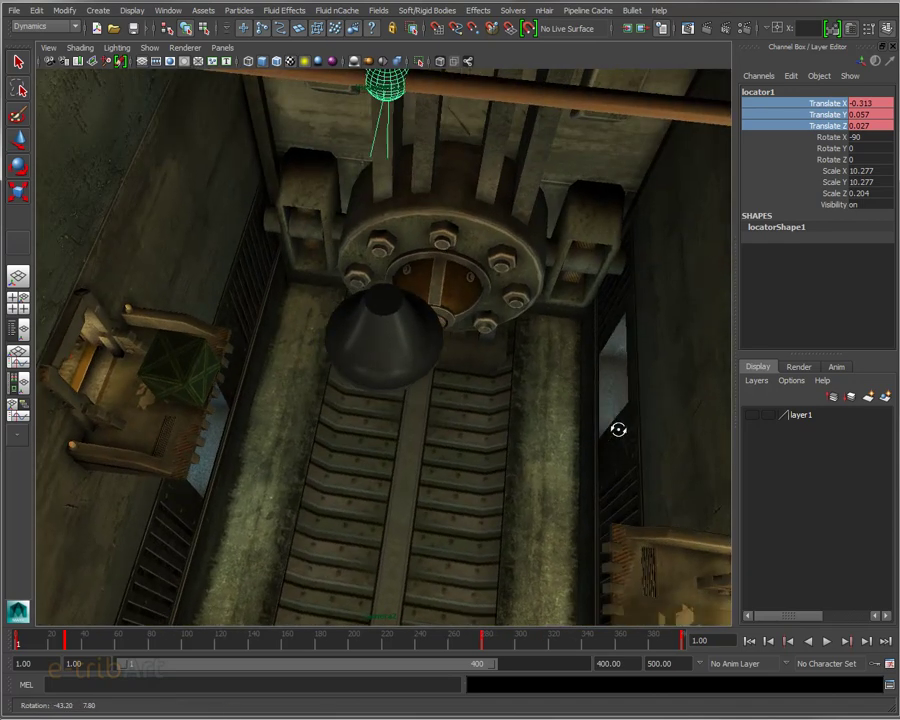
pyautogui.keyDown('alt'); pyautogui.moveTo(609, 466); pyautogui.dragTo(583, 404, button='middle'); pyautogui.keyUp('alt')
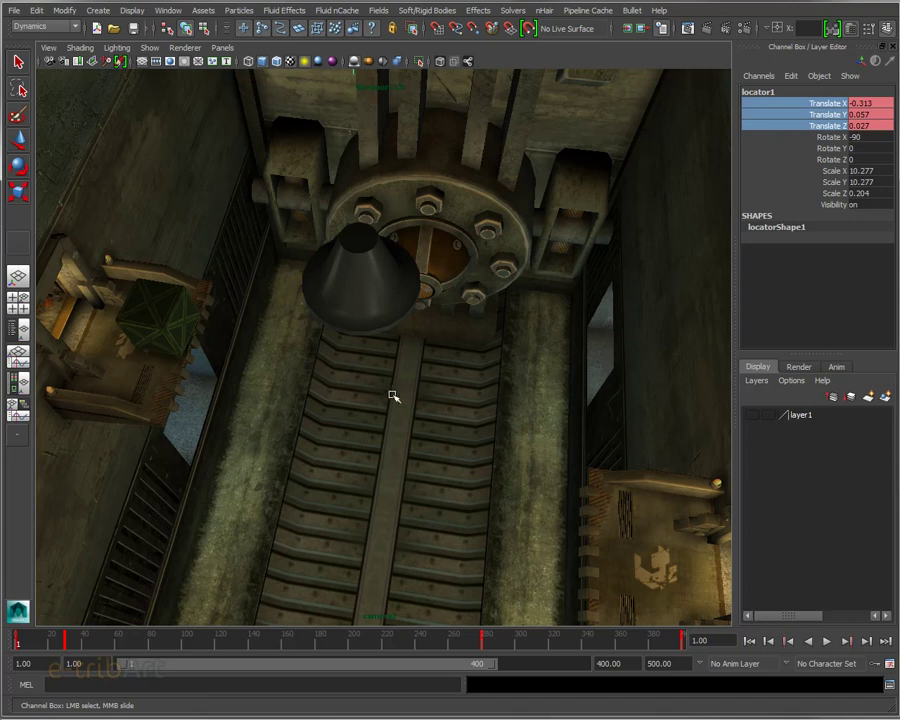
pyautogui.scroll(-3, 394, 396)
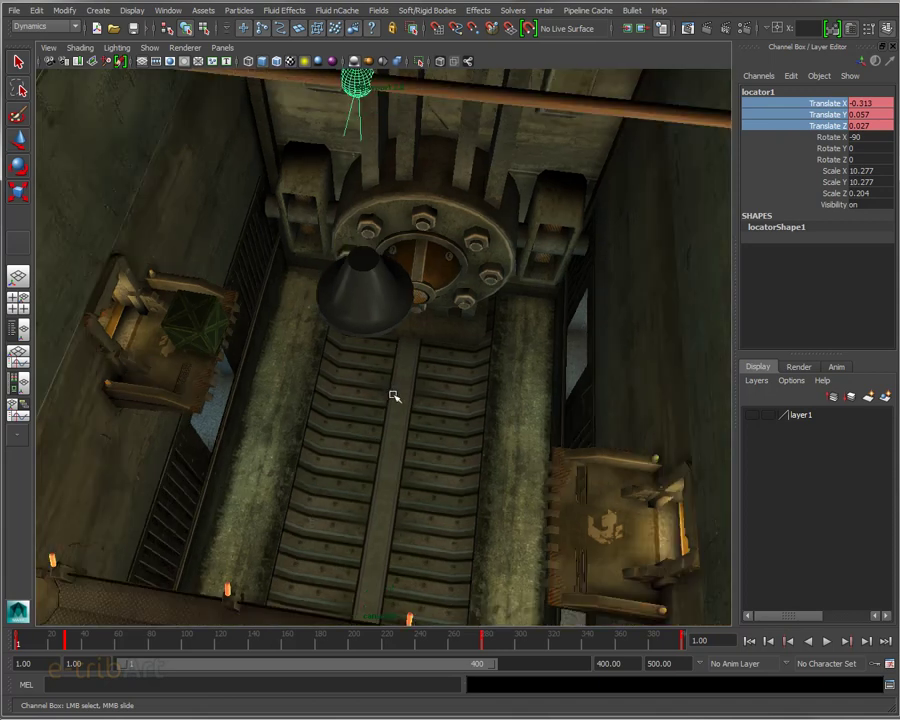
pyautogui.click(468, 97)
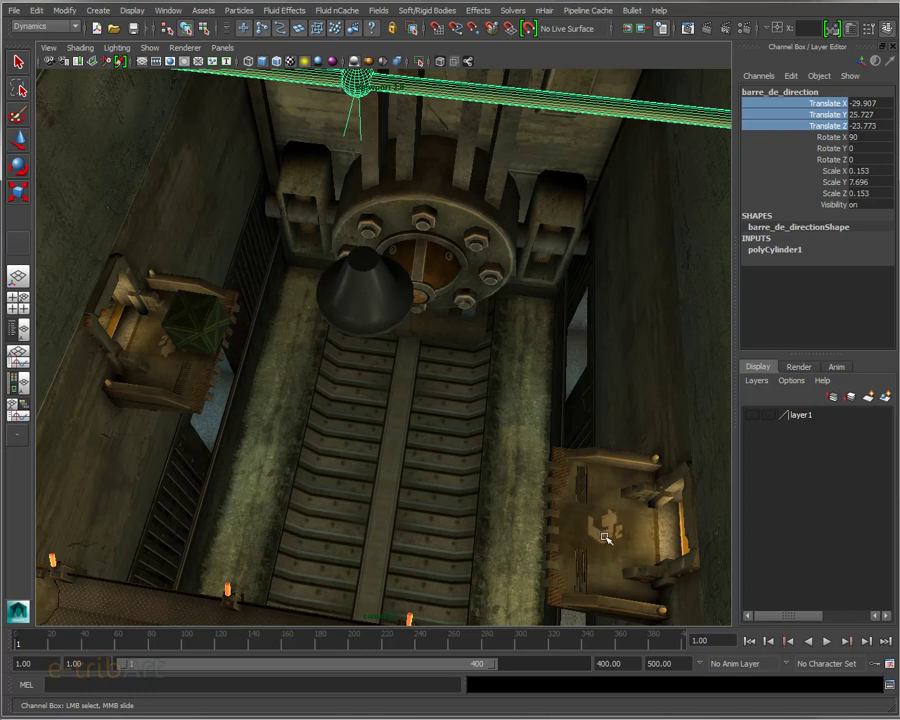
# Step: Orbit and pan around the selected bar to frame the magnet and crate
pyautogui.moveTo(530, 531)
pyautogui.keyDown('alt'); pyautogui.mouseDown()
pyautogui.moveTo(467, 478)
pyautogui.moveTo(455, 406)
pyautogui.mouseUp(); pyautogui.keyUp('alt')
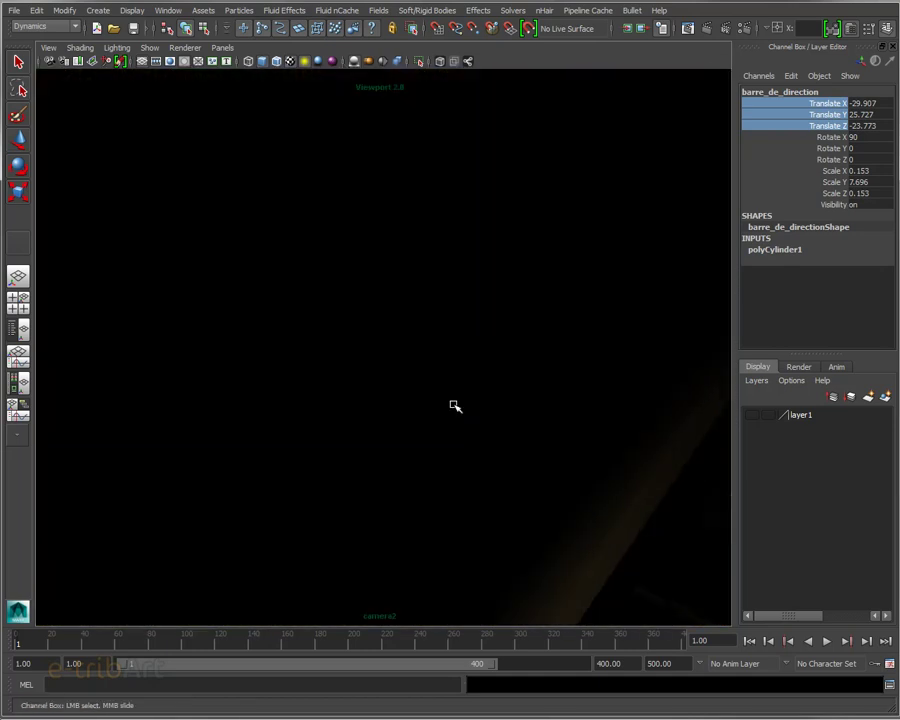
pyautogui.press('[')
pyautogui.press(']')
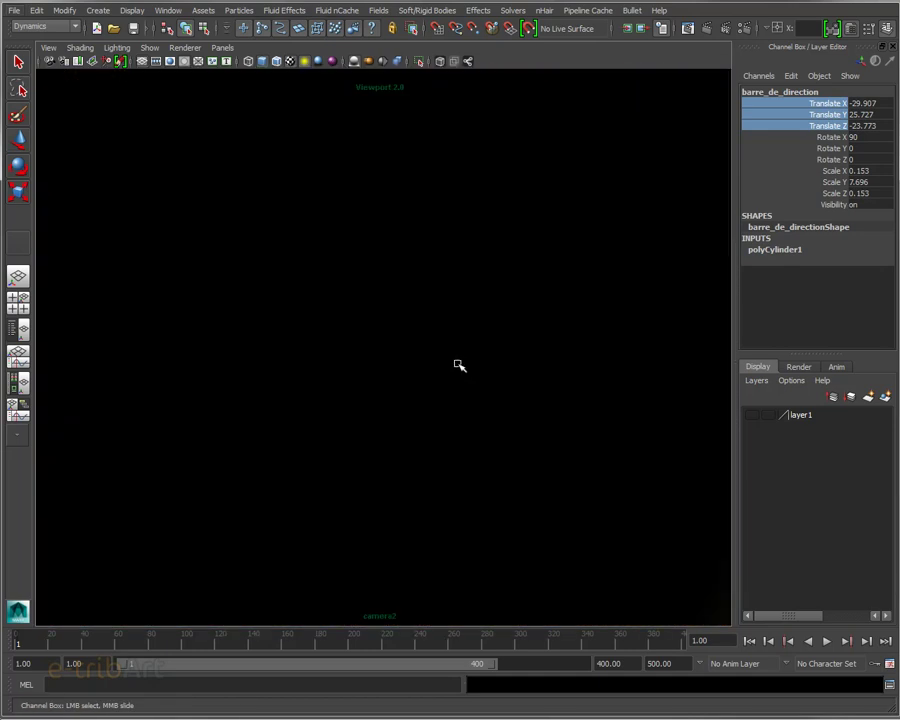
pyautogui.moveTo(458, 369)
pyautogui.keyDown('alt'); pyautogui.mouseDown()
pyautogui.moveTo(476, 382)
pyautogui.moveTo(495, 367)
pyautogui.moveTo(522, 460)
pyautogui.moveTo(502, 424)
pyautogui.mouseUp(); pyautogui.keyUp('alt')
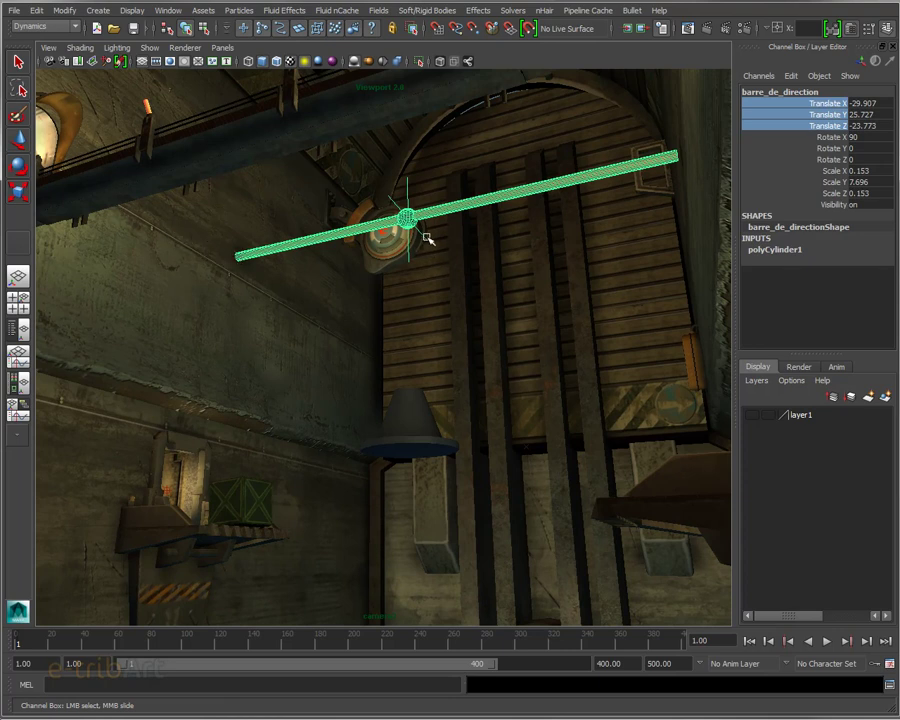
pyautogui.keyDown('alt'); pyautogui.moveTo(408, 257); pyautogui.dragTo(413, 294); pyautogui.keyUp('alt')
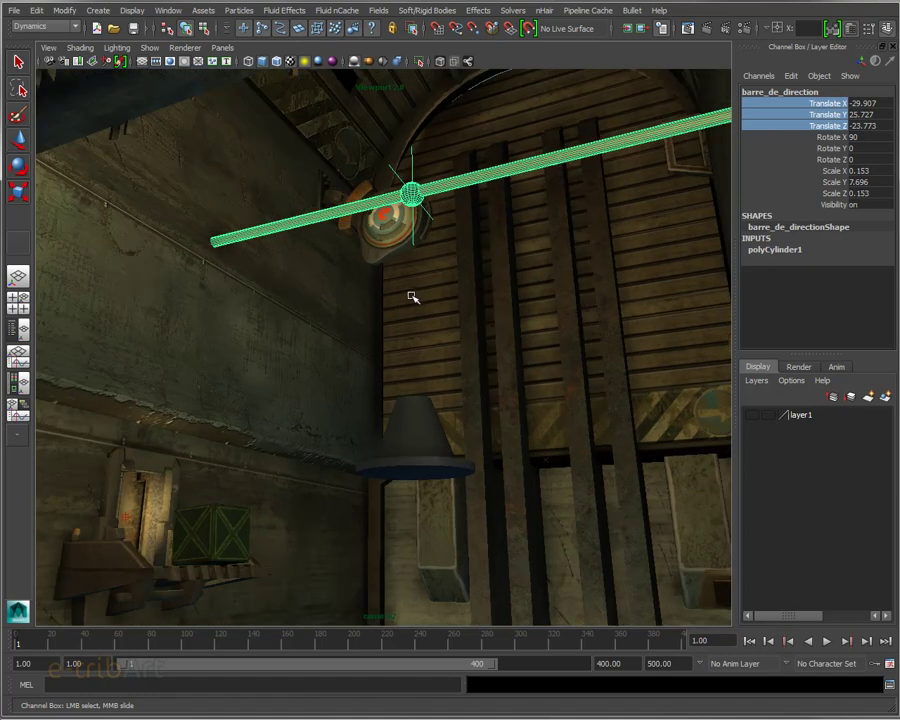
pyautogui.keyDown('alt'); pyautogui.moveTo(413, 297); pyautogui.dragTo(458, 247, button='middle'); pyautogui.keyUp('alt')
pyautogui.keyDown('alt'); pyautogui.moveTo(458, 247); pyautogui.dragTo(469, 259); pyautogui.keyUp('alt')
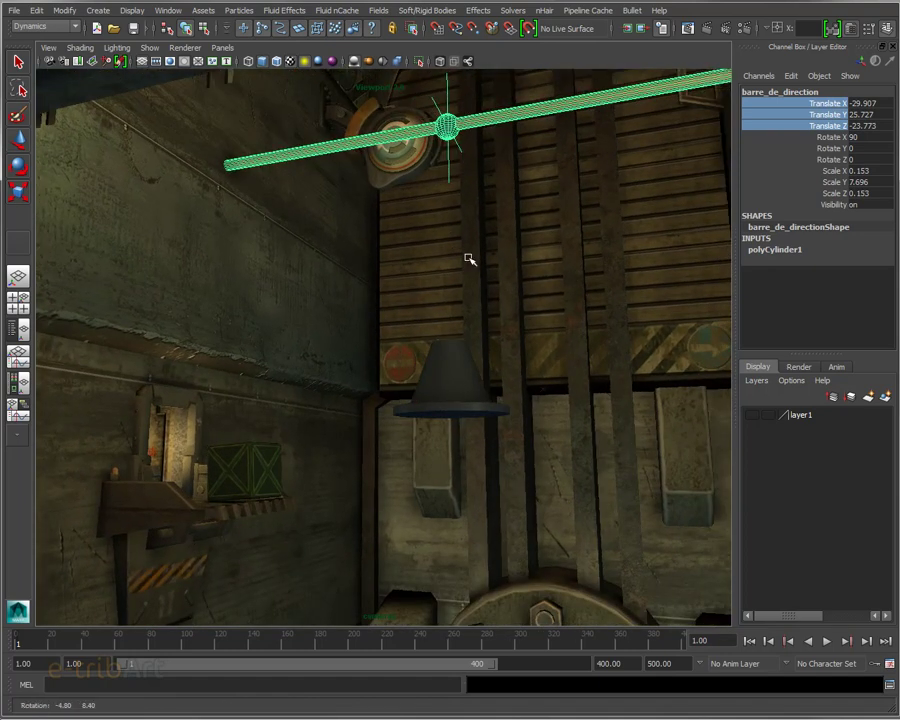
pyautogui.keyDown('alt'); pyautogui.moveTo(468, 261); pyautogui.dragTo(449, 305, button='middle'); pyautogui.keyUp('alt')
pyautogui.moveTo(450, 300)
pyautogui.keyDown('alt'); pyautogui.mouseDown()
pyautogui.moveTo(522, 304)
pyautogui.moveTo(508, 309)
pyautogui.mouseUp(); pyautogui.keyUp('alt')
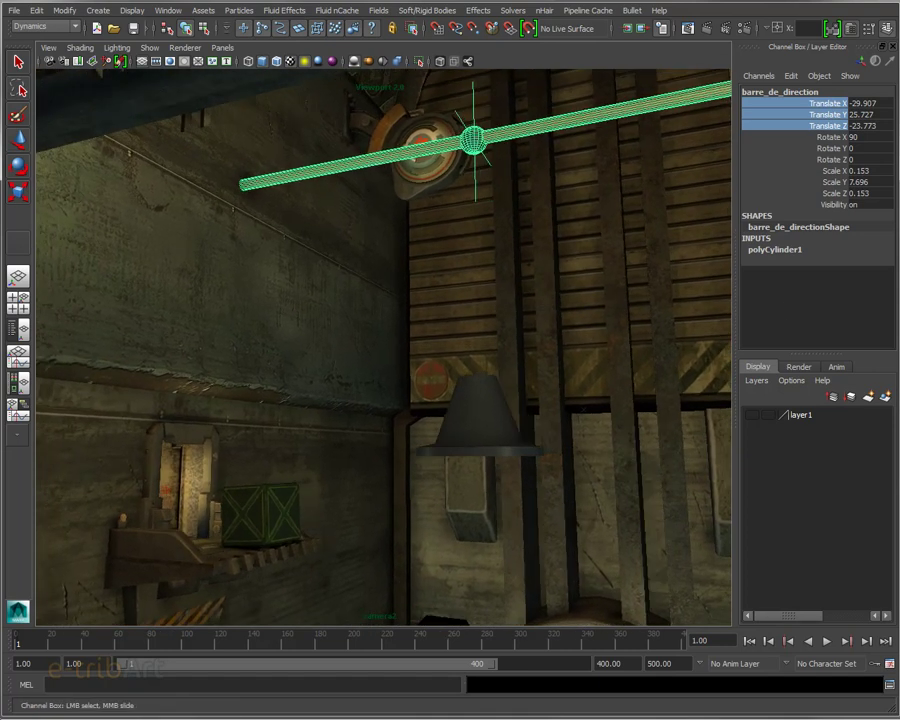
# Step: Bring up the Outliner and select aimant, caisse1, the arena geometry and the wall structure
pyautogui.moveTo(687, 157); pyautogui.dragTo(676, 104)
pyautogui.click(683, 316)
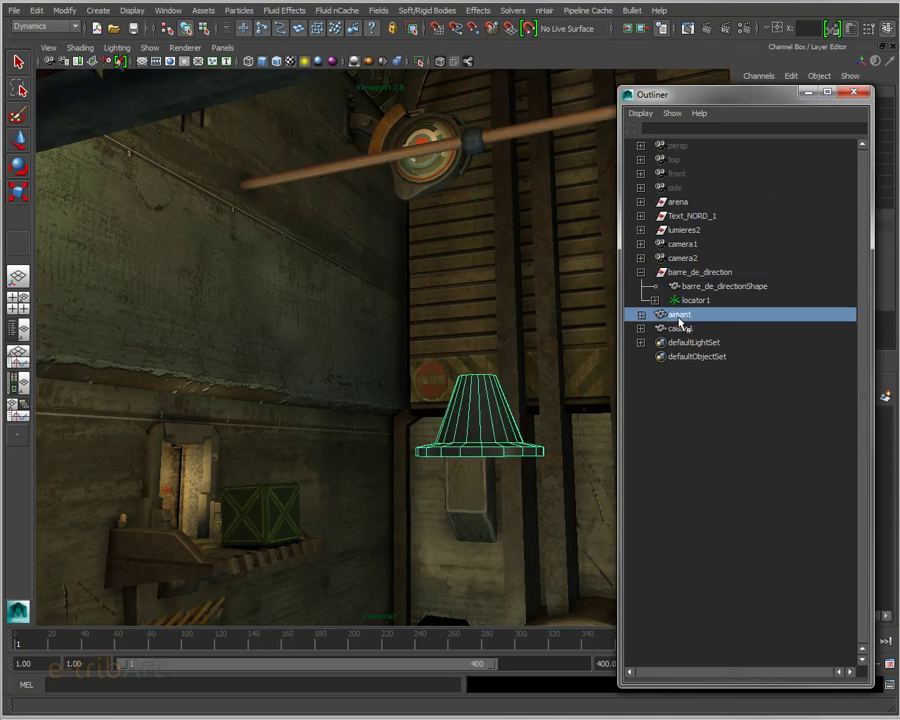
pyautogui.click(681, 329)
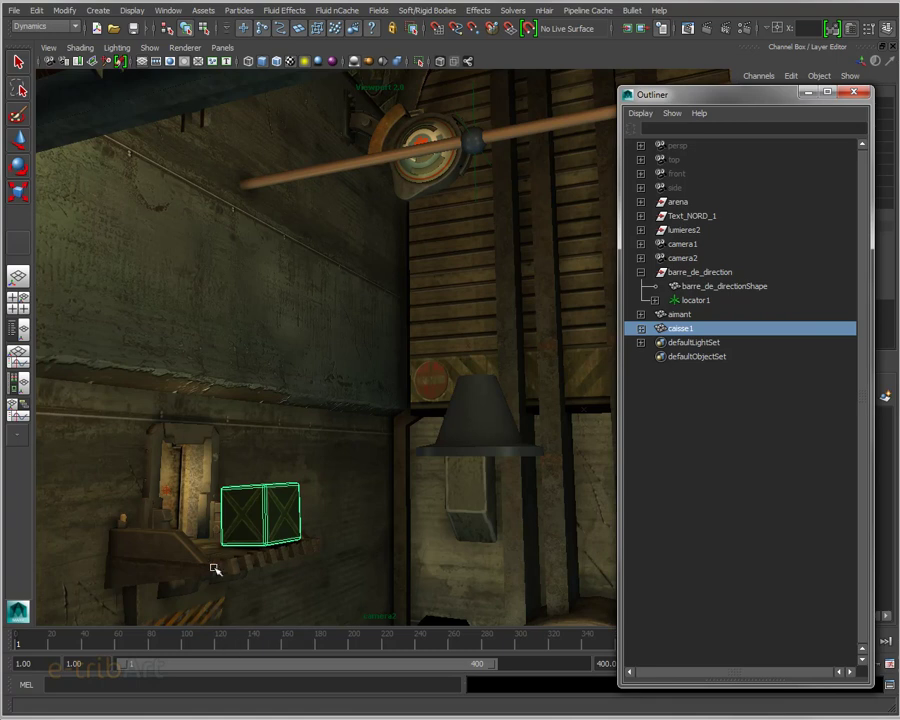
pyautogui.click(150, 414)
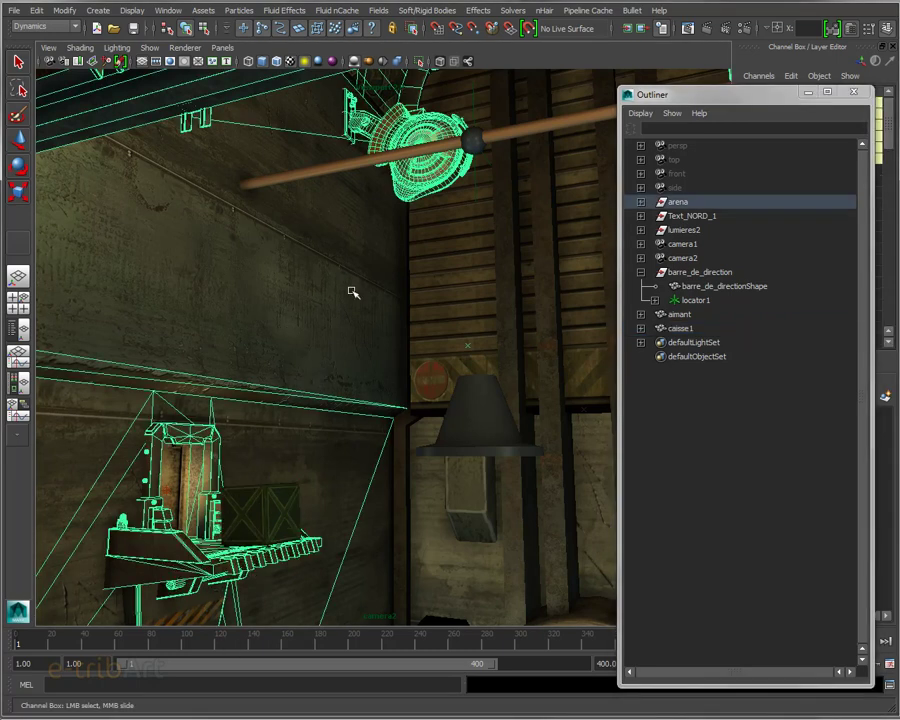
pyautogui.click(468, 295)
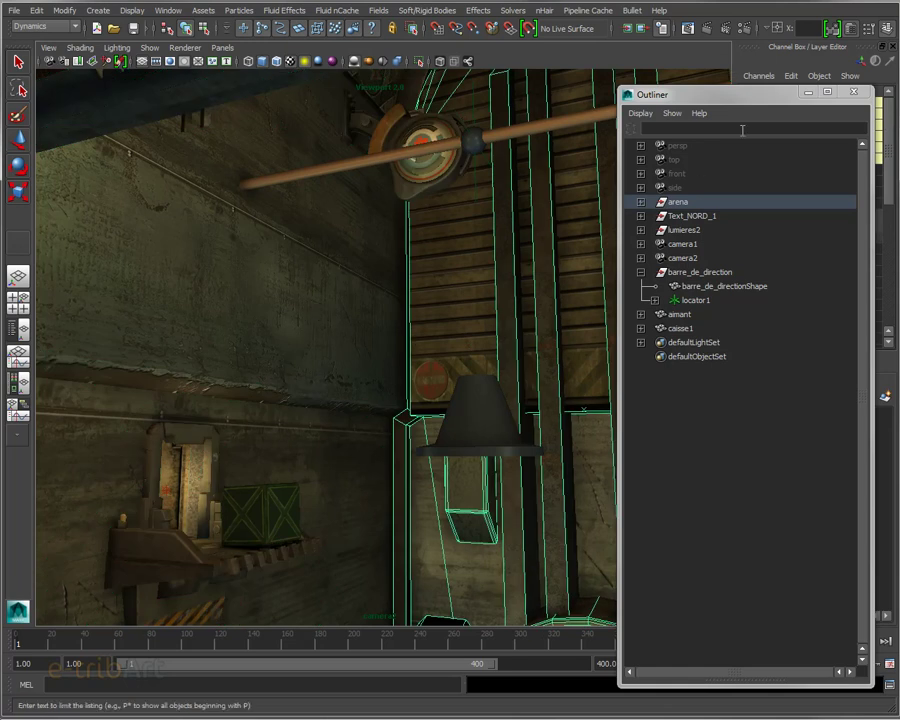
# Step: Expand arena, porte_ouest and hall_ouest, then select rigid_arena7 to read Mass 1, Bounciness 0.1, Static Friction 1
pyautogui.click(641, 202)
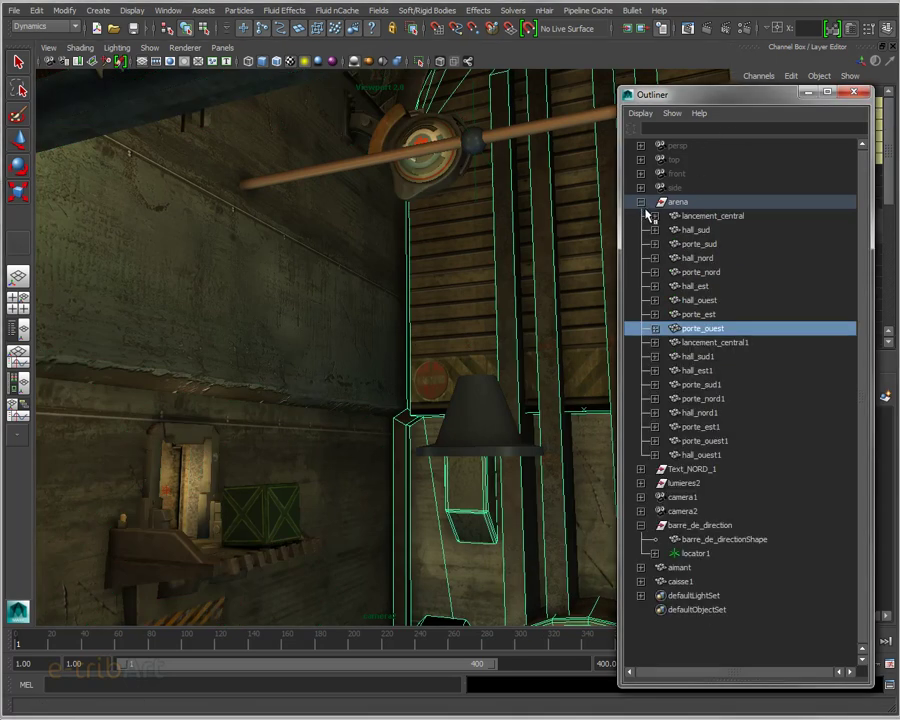
pyautogui.click(655, 328)
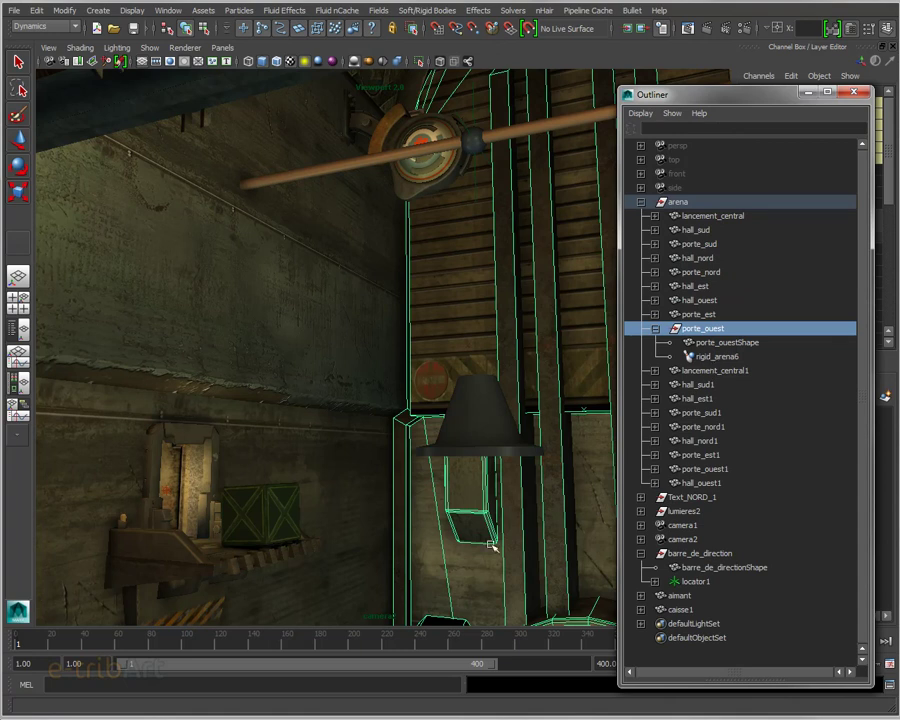
pyautogui.click(716, 356)
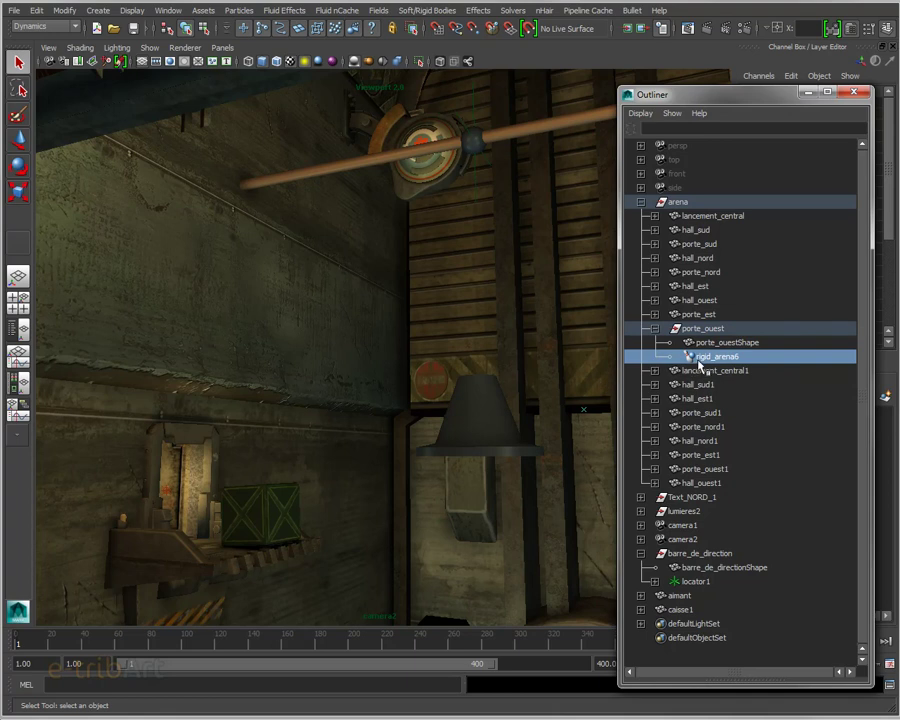
pyautogui.click(188, 598)
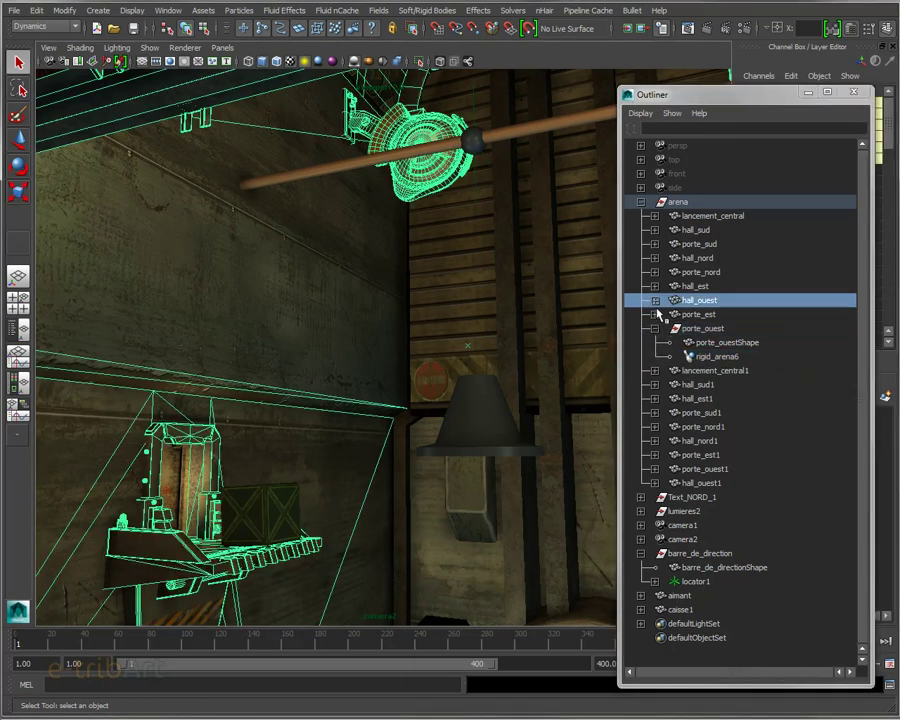
pyautogui.click(655, 300)
pyautogui.click(700, 328)
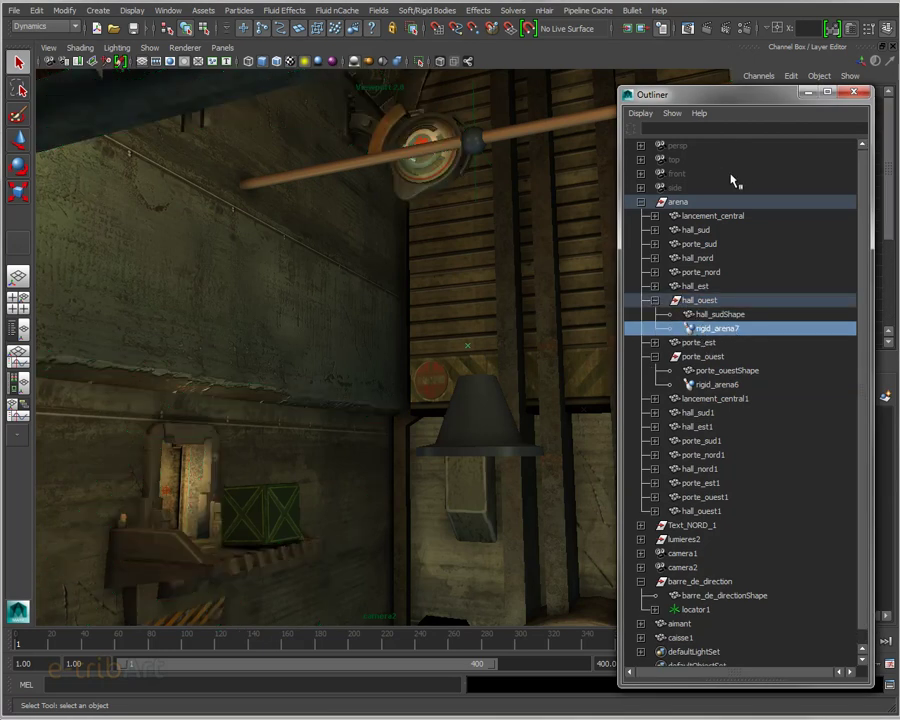
pyautogui.moveTo(700, 94); pyautogui.dragTo(899, 94)
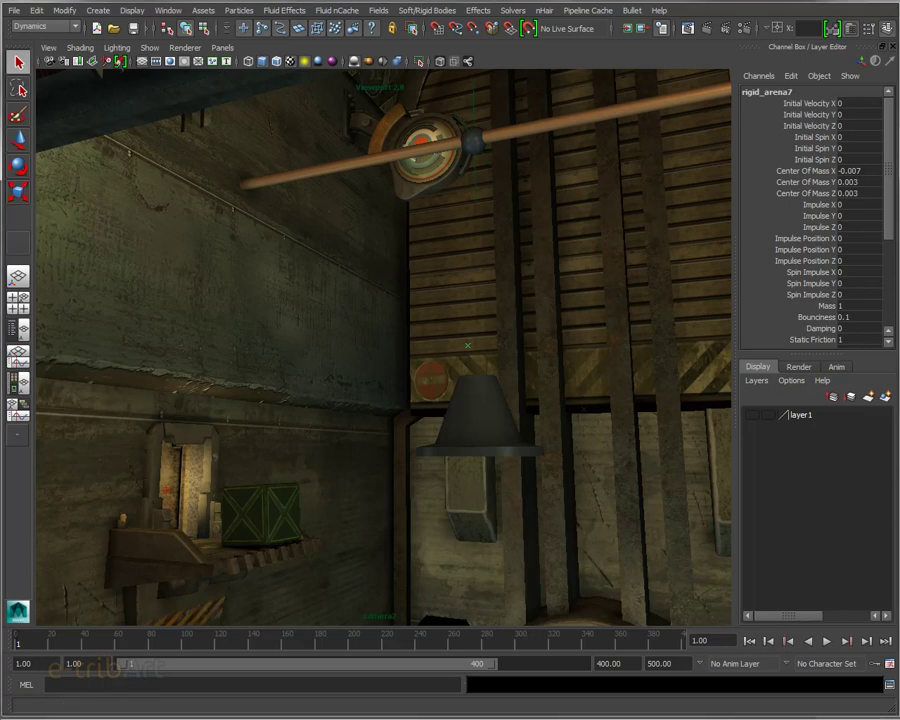
# Step: Move the Outliner back and select the porte_ouest door, magnet aimant, crate caisse1 and locator sphere
pyautogui.moveTo(895, 94); pyautogui.dragTo(667, 64)
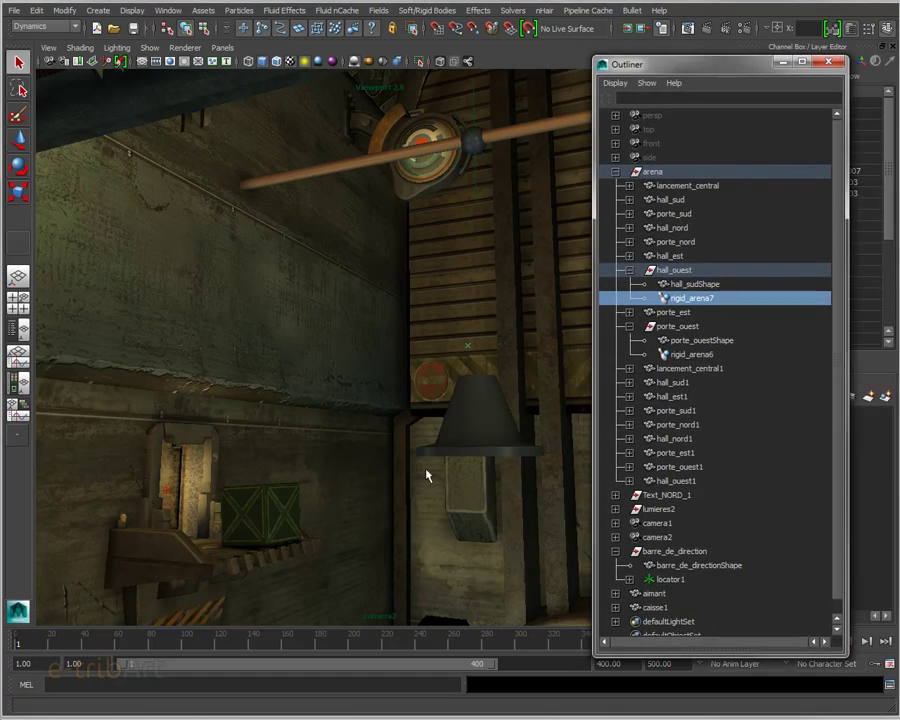
pyautogui.click(473, 381)
pyautogui.click(465, 430)
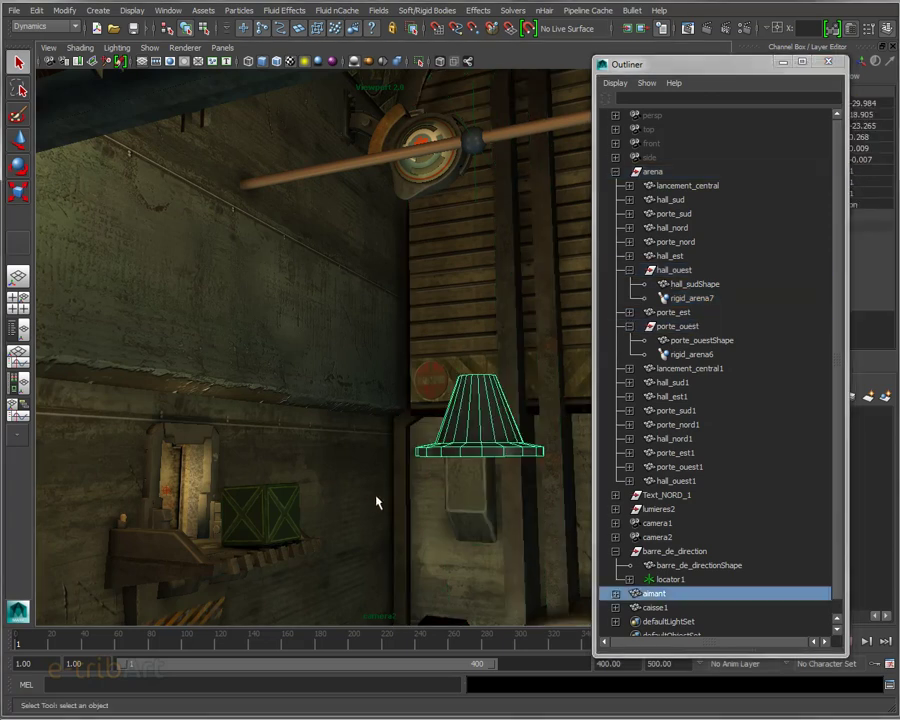
pyautogui.click(271, 525)
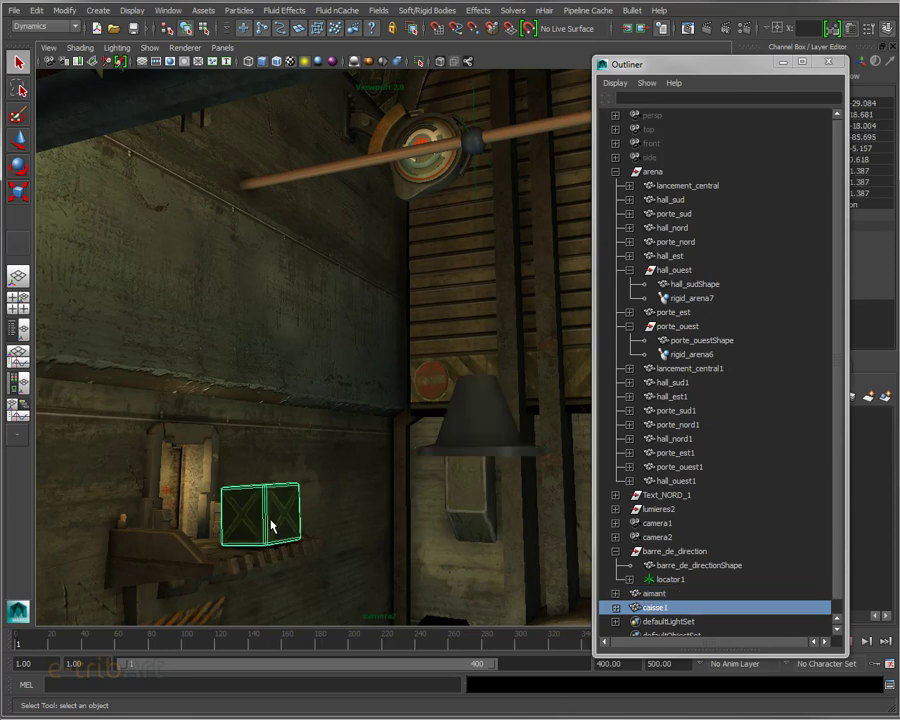
pyautogui.click(477, 150)
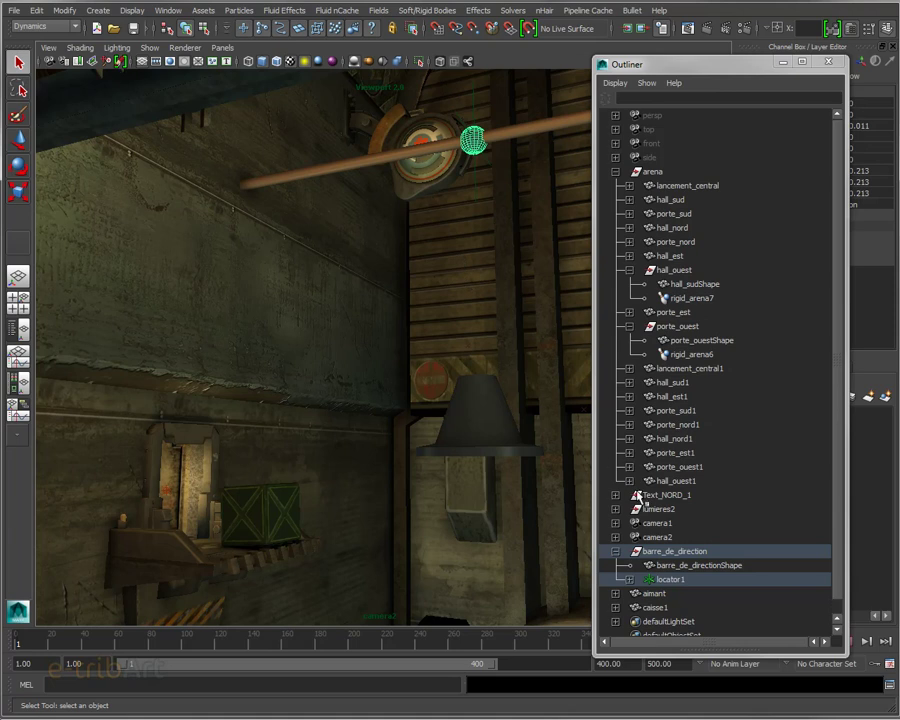
# Step: Collapse arena and expand locator1 to reveal locatorShape1 and boule_de_deplac
pyautogui.click(615, 171)
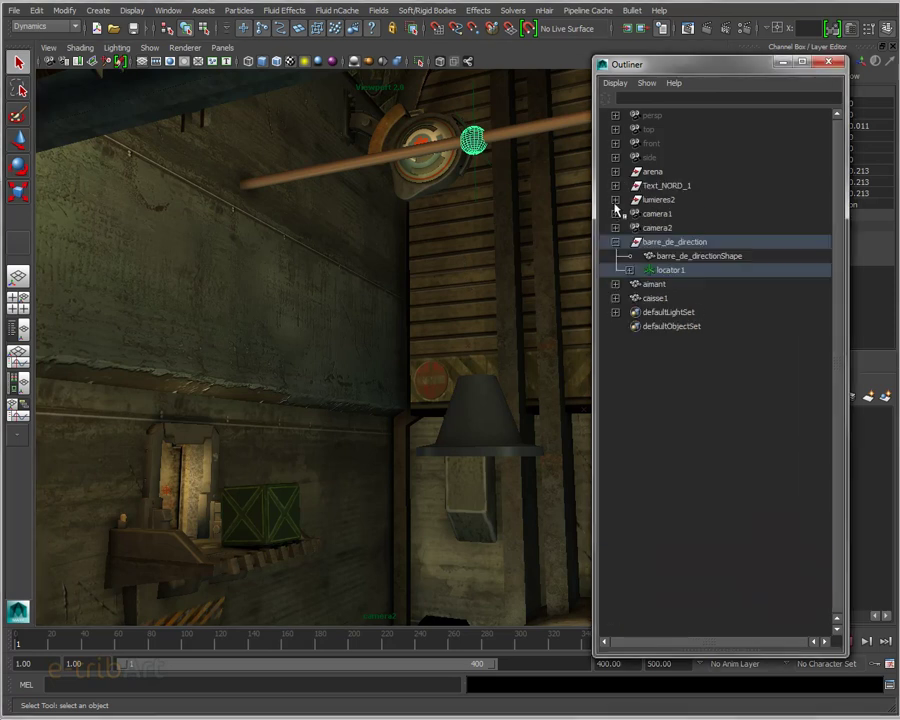
pyautogui.click(629, 270)
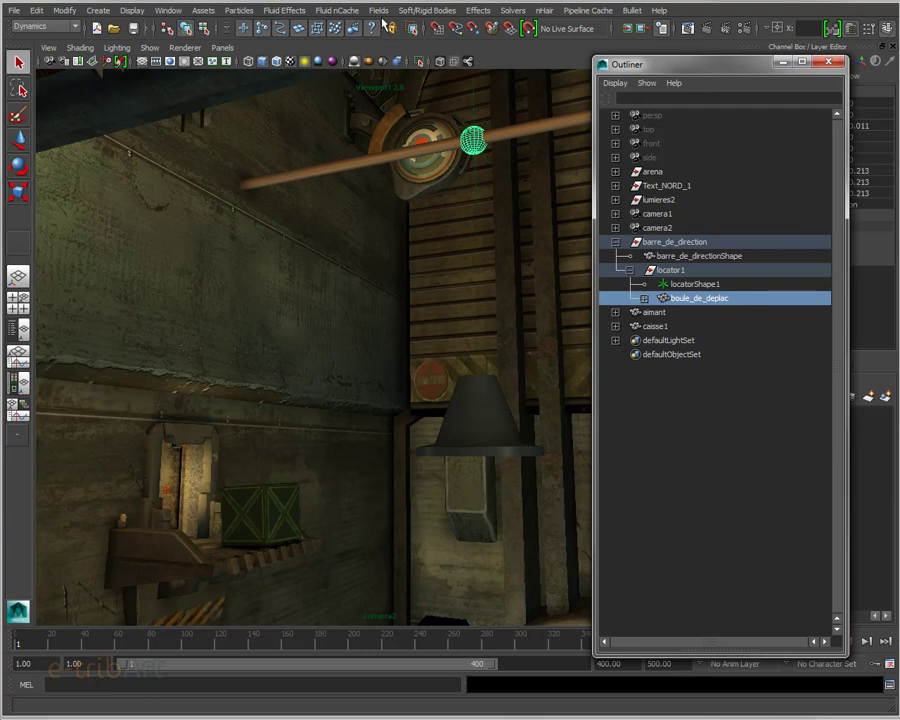
pyautogui.click(428, 10)
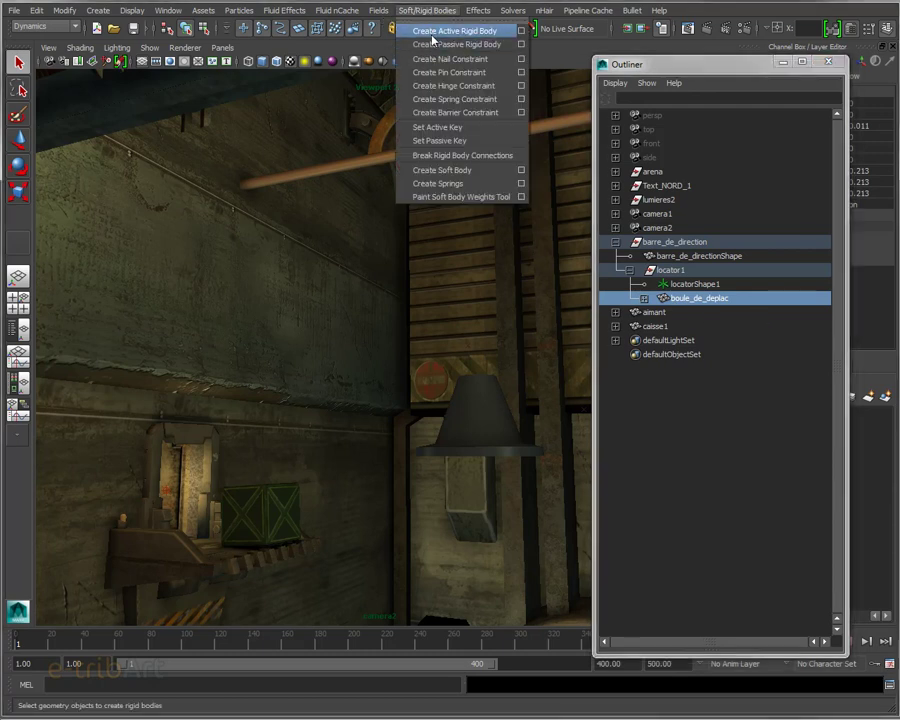
# Step: Create a passive rigid body named rigid_boule_deplac for the ball, with Active left off
pyautogui.click(520, 44)
pyautogui.moveTo(839, 105)
pyautogui.mouseDown()
pyautogui.moveTo(724, 110)
pyautogui.moveTo(662, 79)
pyautogui.mouseUp()
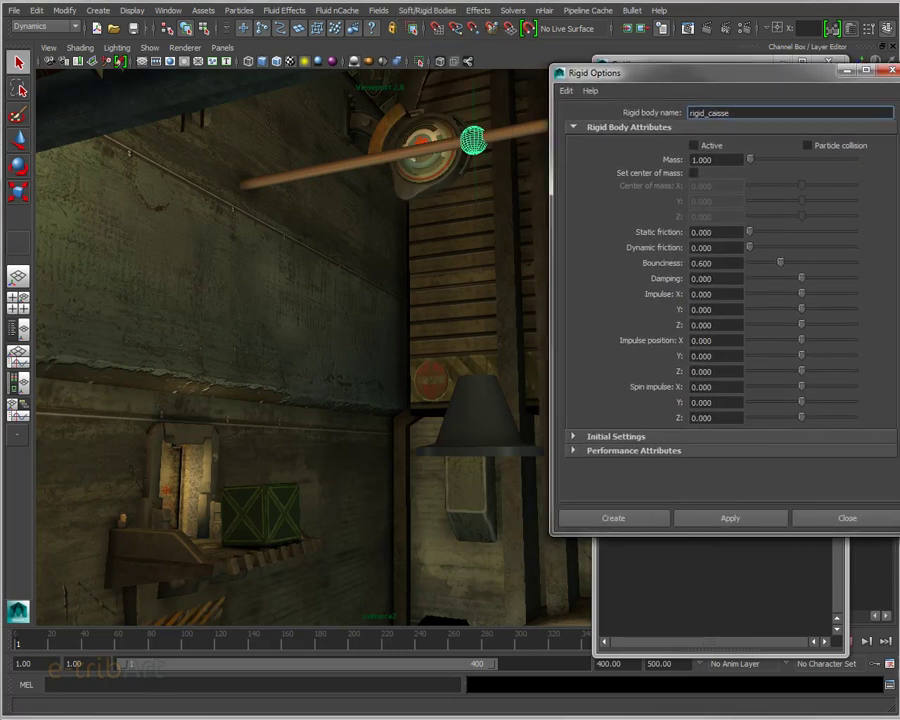
pyautogui.moveTo(899, 228); pyautogui.dragTo(879, 228)
pyautogui.moveTo(745, 79); pyautogui.dragTo(748, 113)
pyautogui.write('boule_depla')
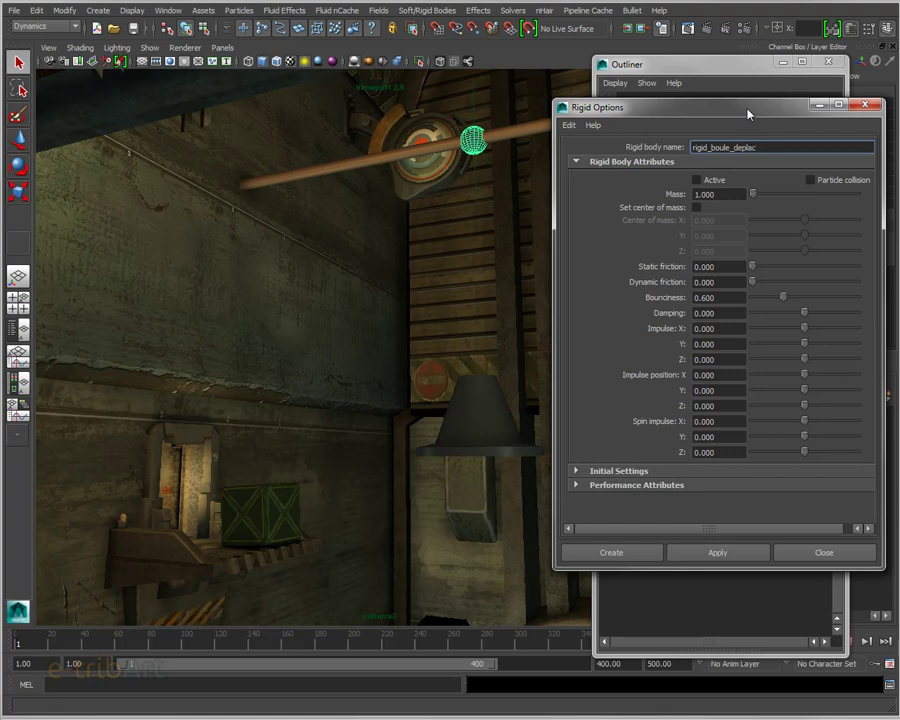
pyautogui.click(639, 552)
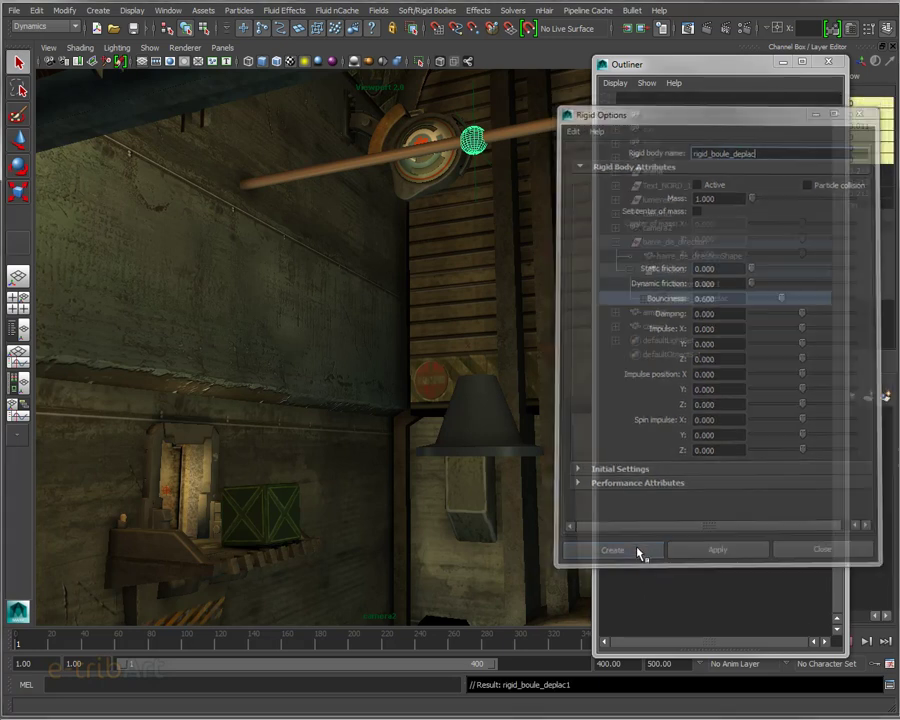
pyautogui.click(644, 299)
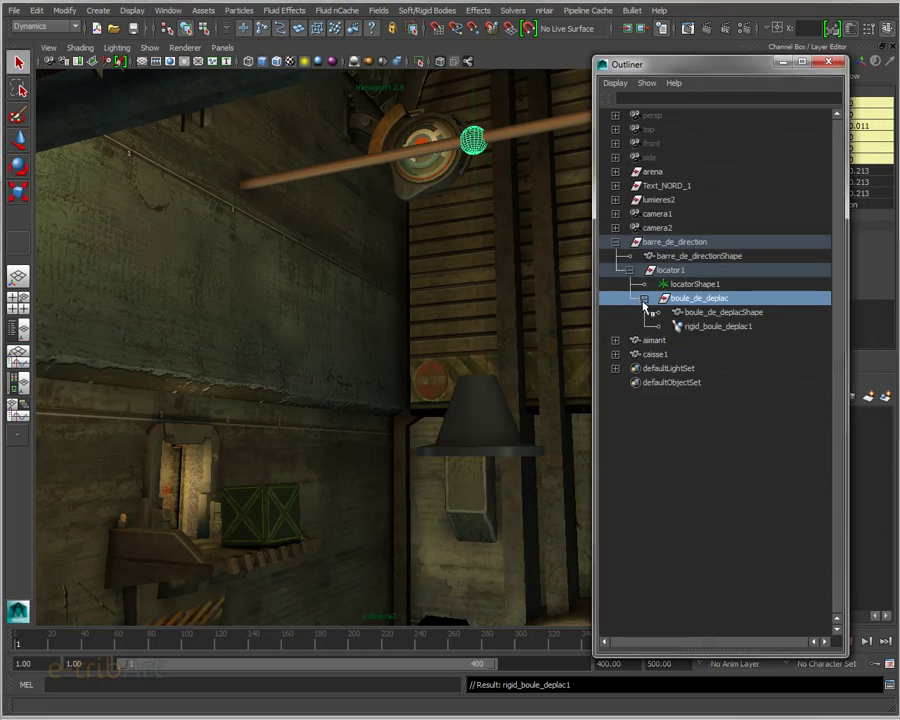
pyautogui.click(690, 326)
pyautogui.click(644, 299)
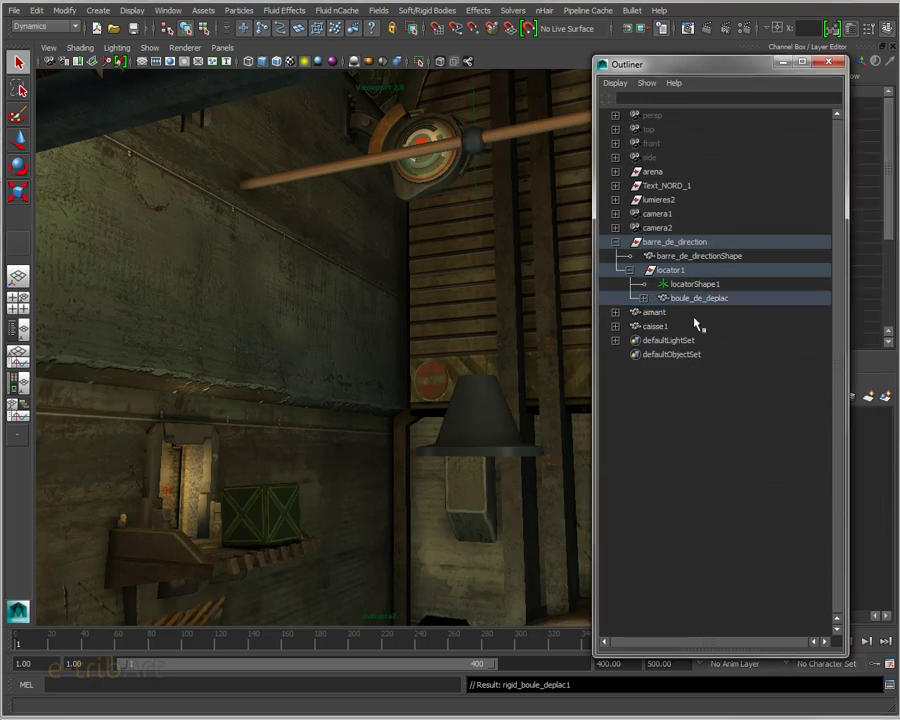
pyautogui.click(672, 299)
pyautogui.click(644, 299)
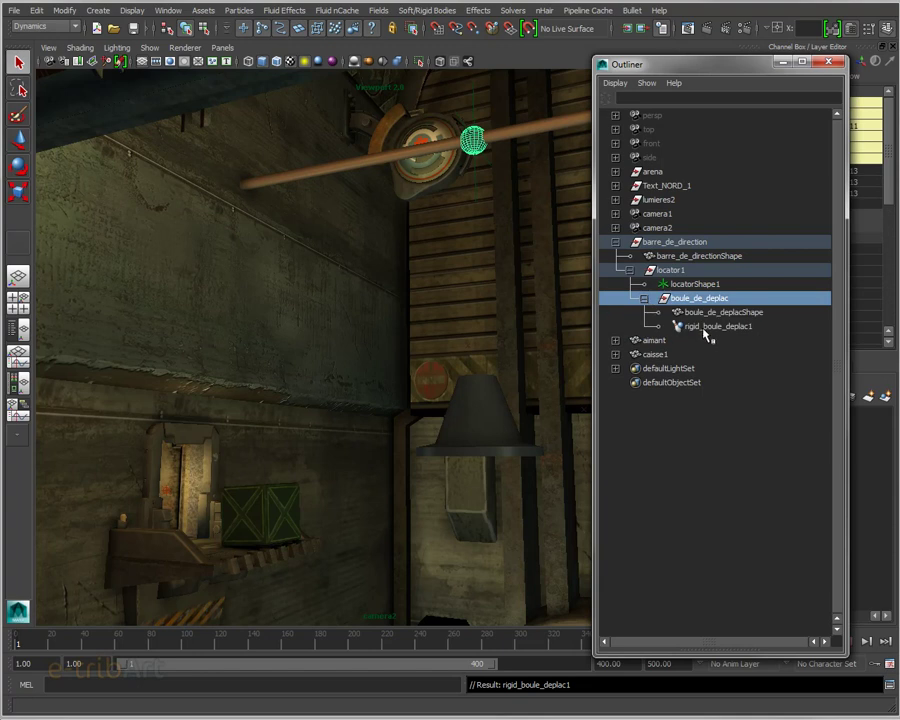
pyautogui.click(707, 327)
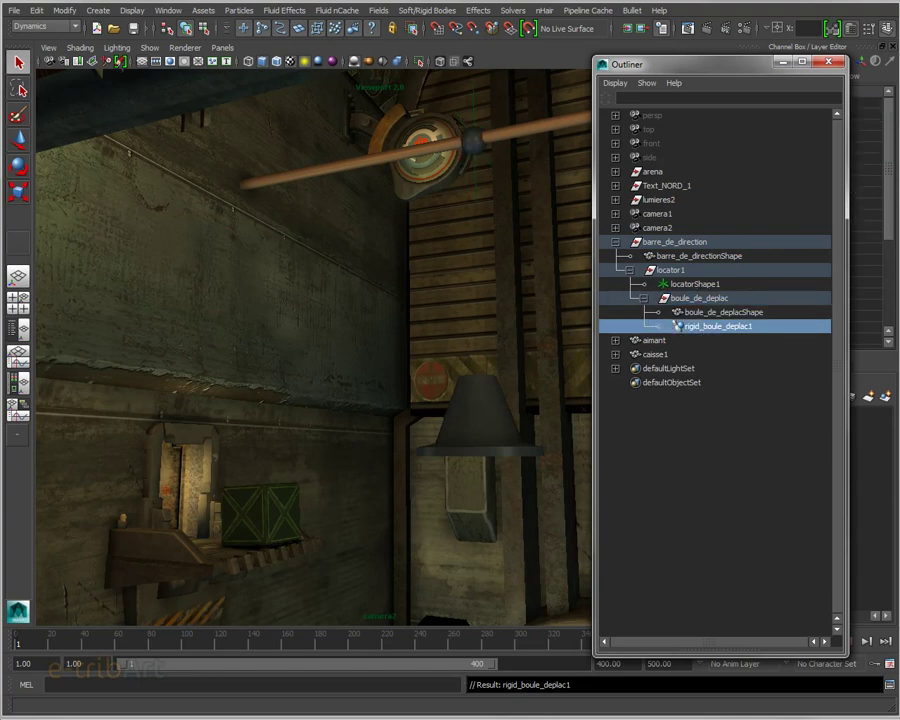
pyautogui.hotkey('ctrl', 'a')
pyautogui.moveTo(840, 110); pyautogui.dragTo(658, 93)
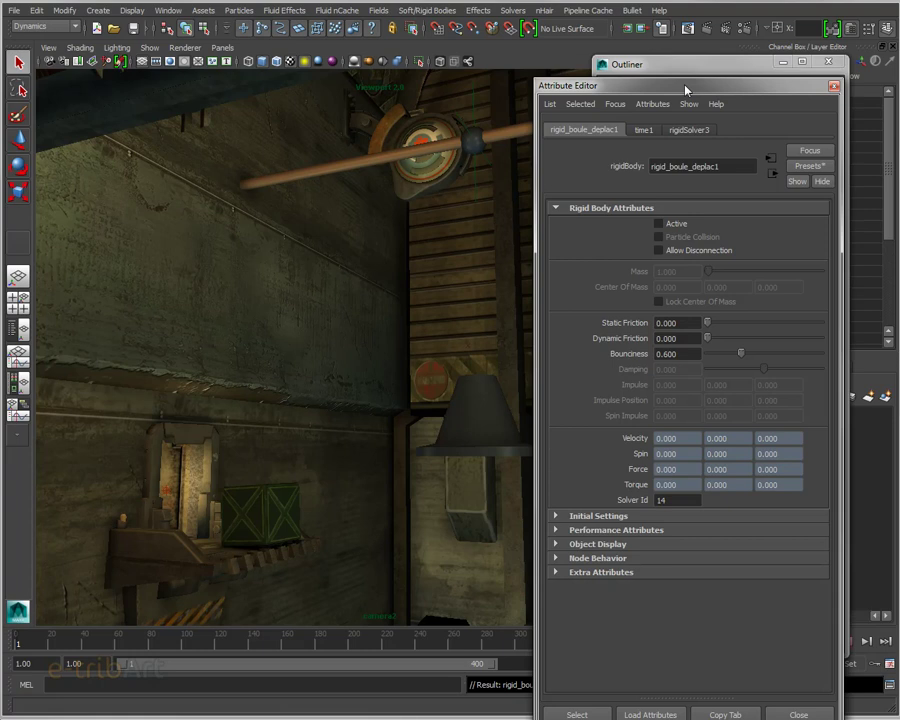
pyautogui.moveTo(684, 93); pyautogui.dragTo(702, 71)
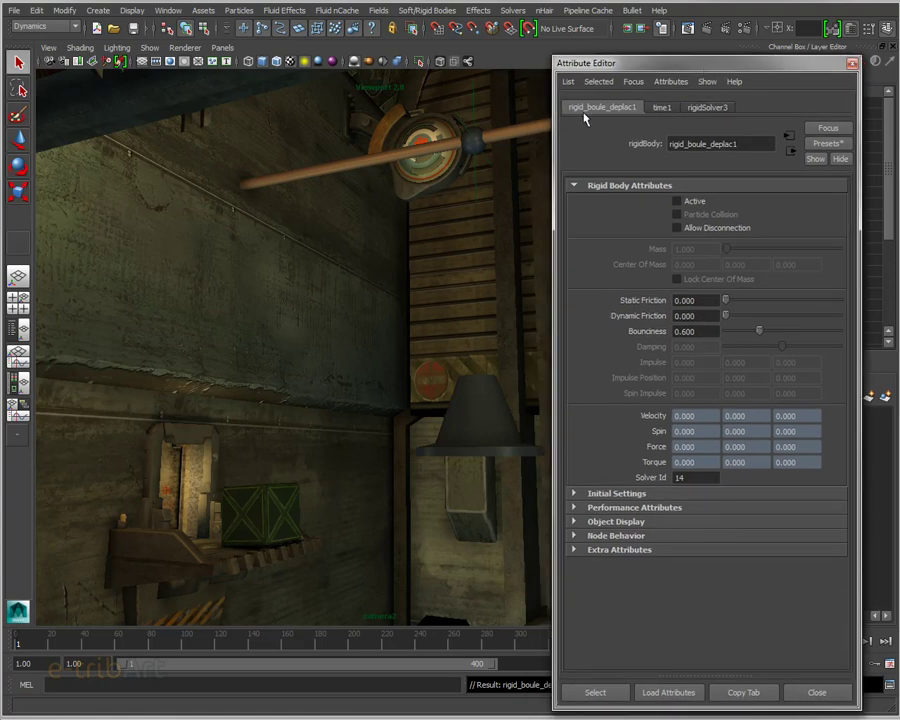
pyautogui.click(698, 108)
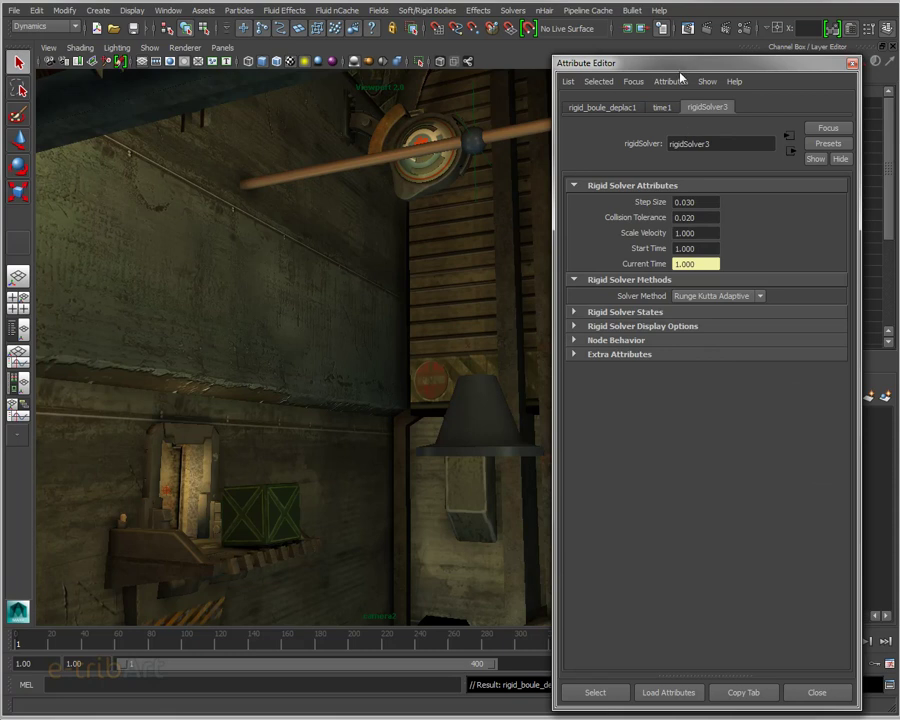
pyautogui.hotkey('ctrl', 'a')
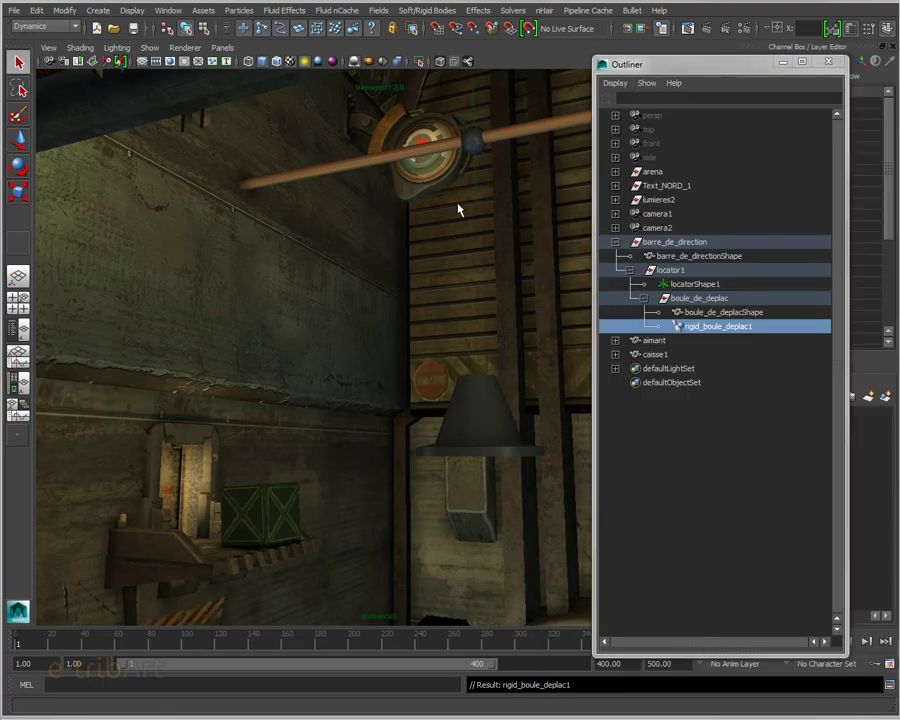
pyautogui.click(475, 150)
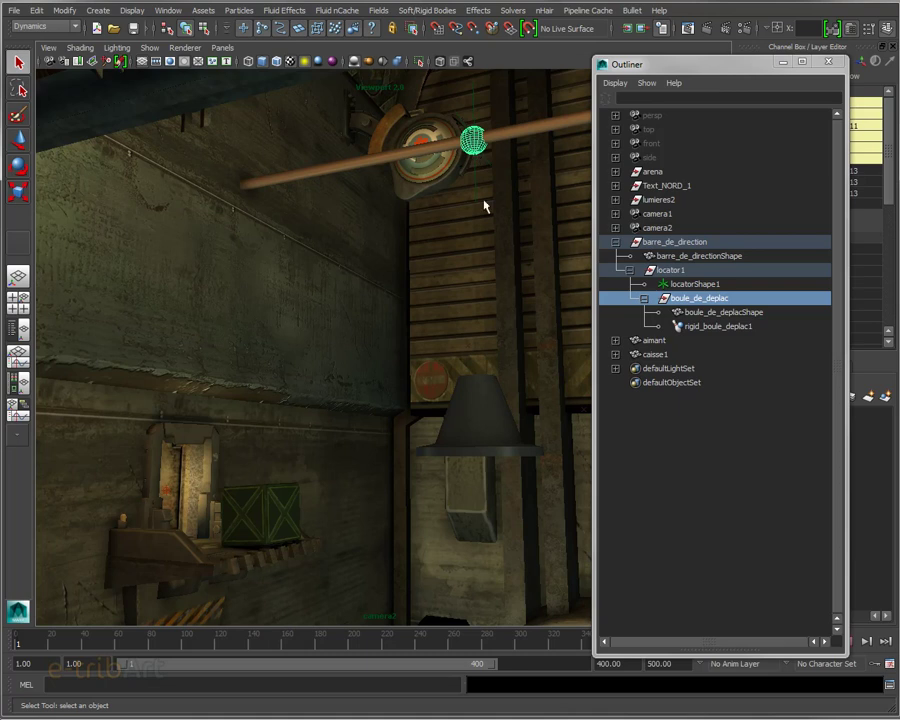
# Step: Make the magnet aimant an active rigid body named rigid_aimant
pyautogui.click(476, 430)
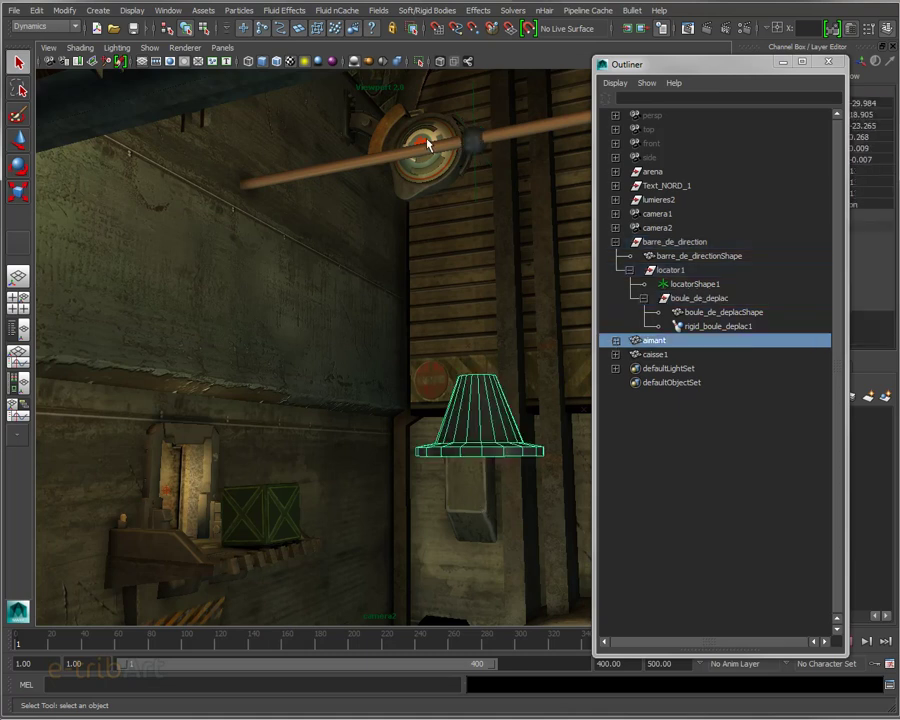
pyautogui.click(450, 10)
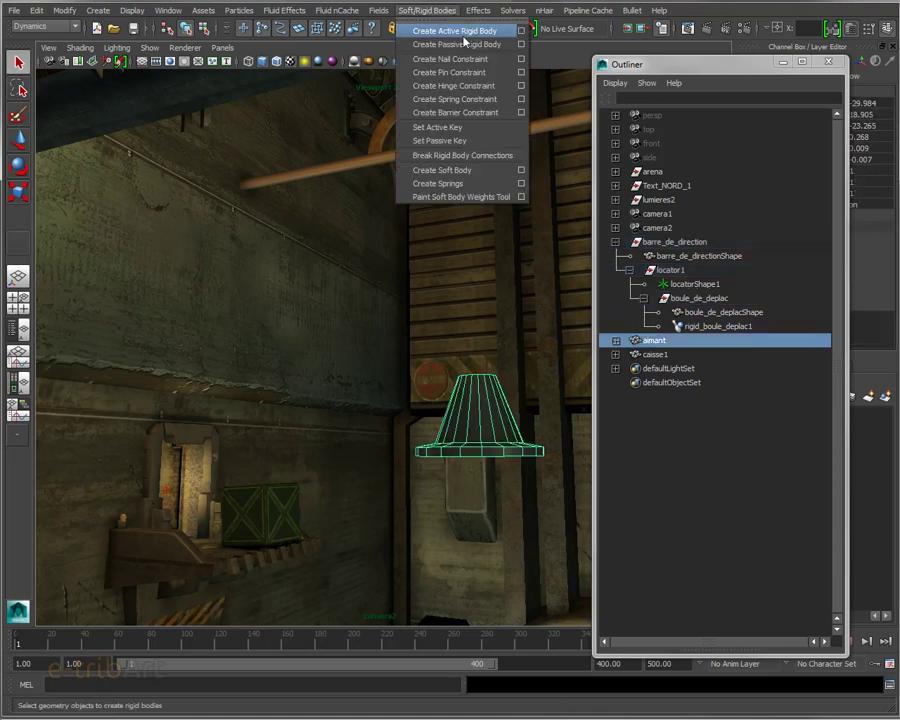
pyautogui.click(521, 31)
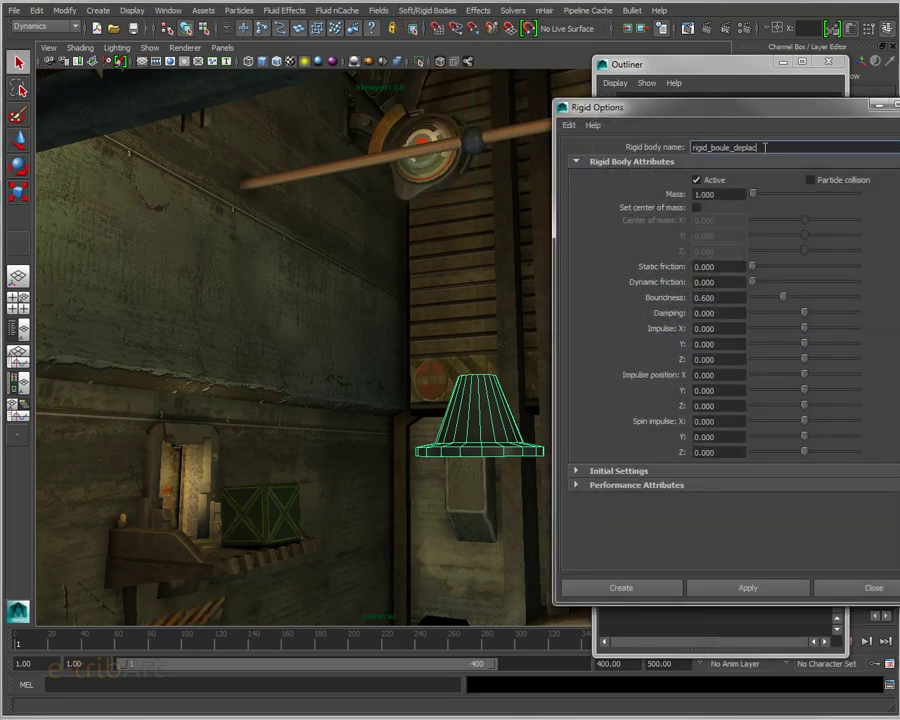
pyautogui.press('BackSpace')
pyautogui.press('BackSpace')
pyautogui.press('BackSpace')
pyautogui.press('BackSpace')
pyautogui.press('BackSpace')
pyautogui.press('BackSpace')
pyautogui.press('BackSpace')
pyautogui.press('BackSpace')
pyautogui.press('BackSpace')
pyautogui.press('BackSpace')
pyautogui.press('BackSpace')
pyautogui.press('BackSpace')
pyautogui.write('ai')
pyautogui.write('mant')
pyautogui.click(605, 588)
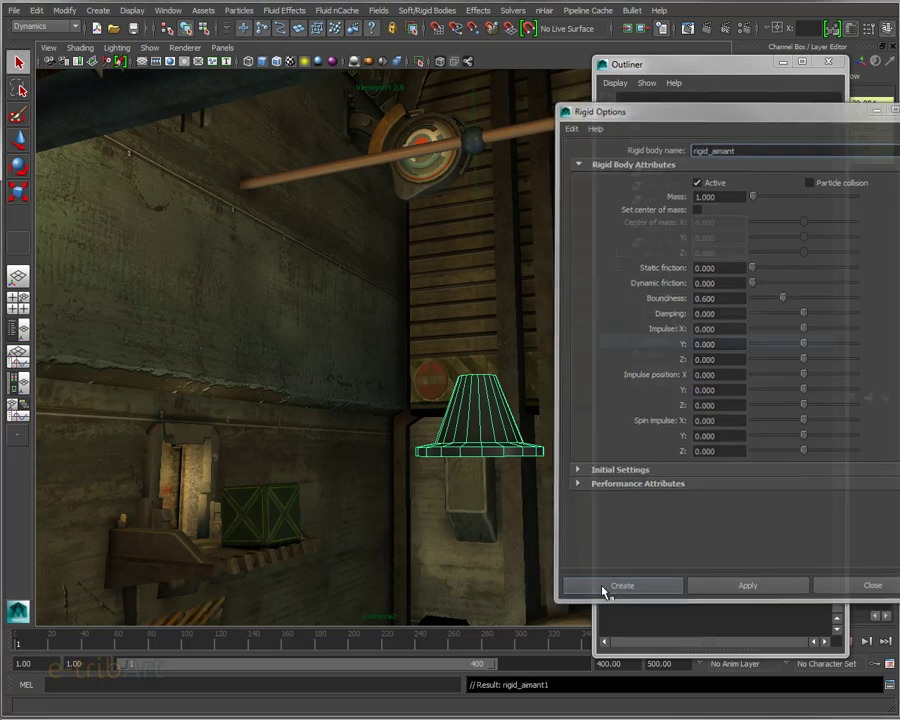
# Step: Give the crate caisse1 an active rigid body named rigid_caisse, then reselect the magnet
pyautogui.click(270, 522)
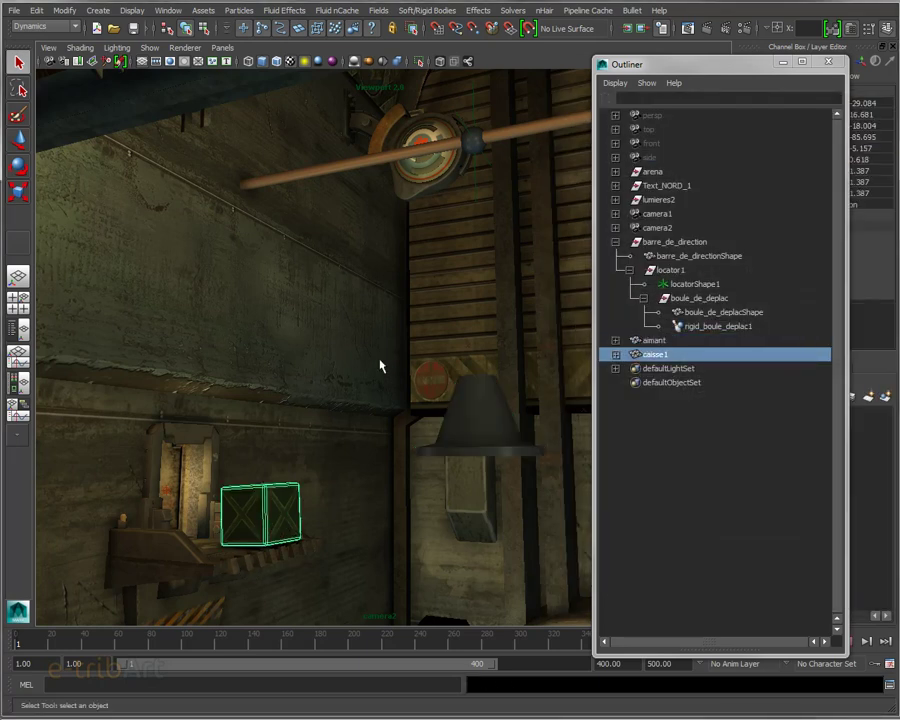
pyautogui.click(440, 10)
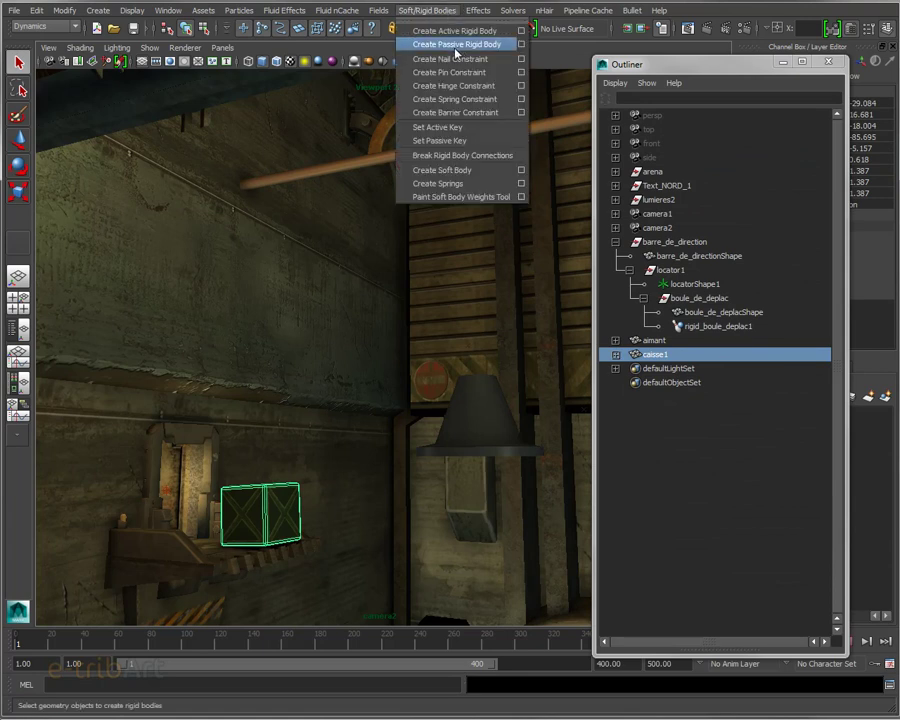
pyautogui.click(521, 31)
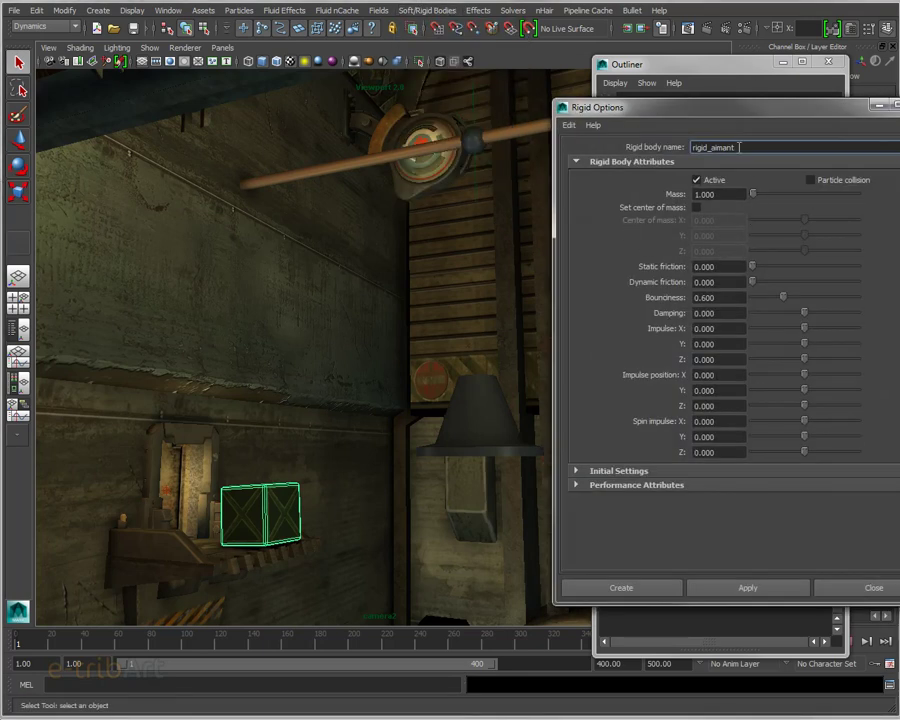
pyautogui.press('BackSpace')
pyautogui.press('BackSpace')
pyautogui.press('BackSpace')
pyautogui.press('BackSpace')
pyautogui.press('BackSpace')
pyautogui.press('BackSpace')
pyautogui.write('caisse')
pyautogui.click(645, 587)
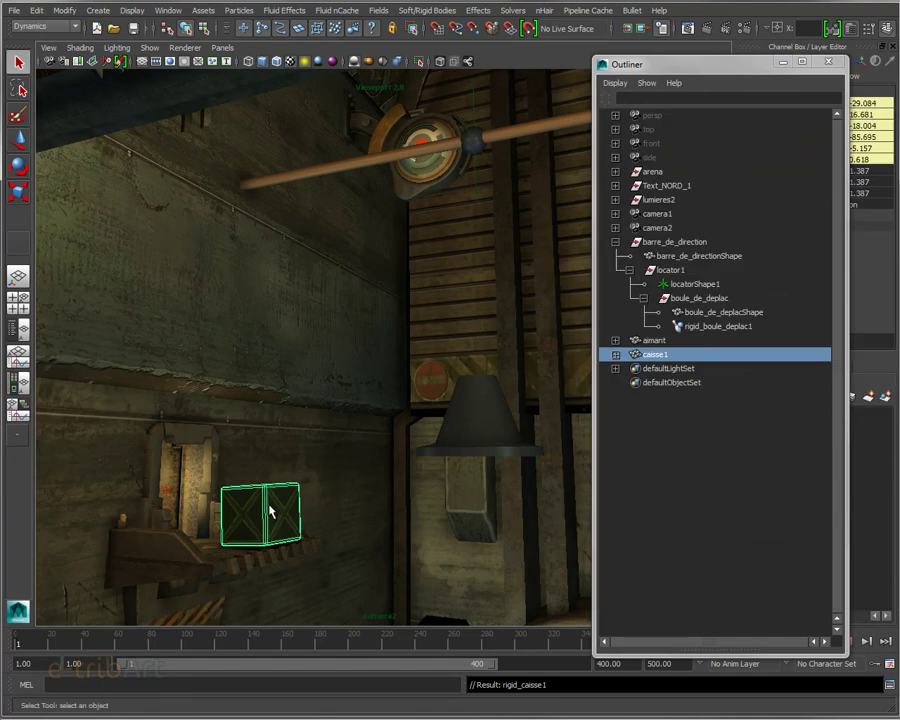
pyautogui.click(482, 445)
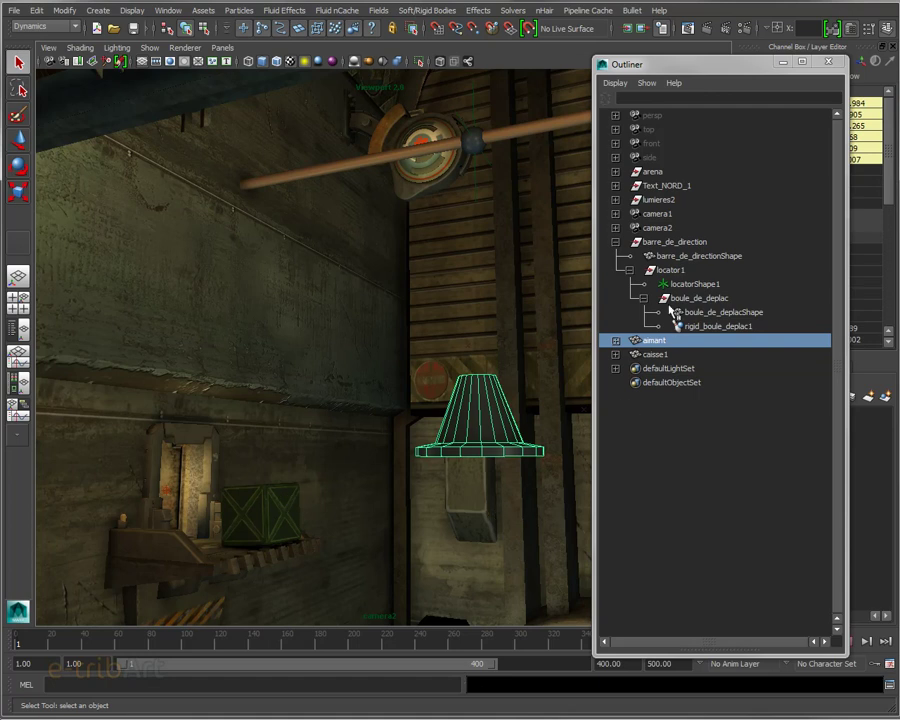
# Step: Collapse barre_de_direction, shorten the Outliner, then test-play the simulation and rewind to frame 1
pyautogui.click(616, 242)
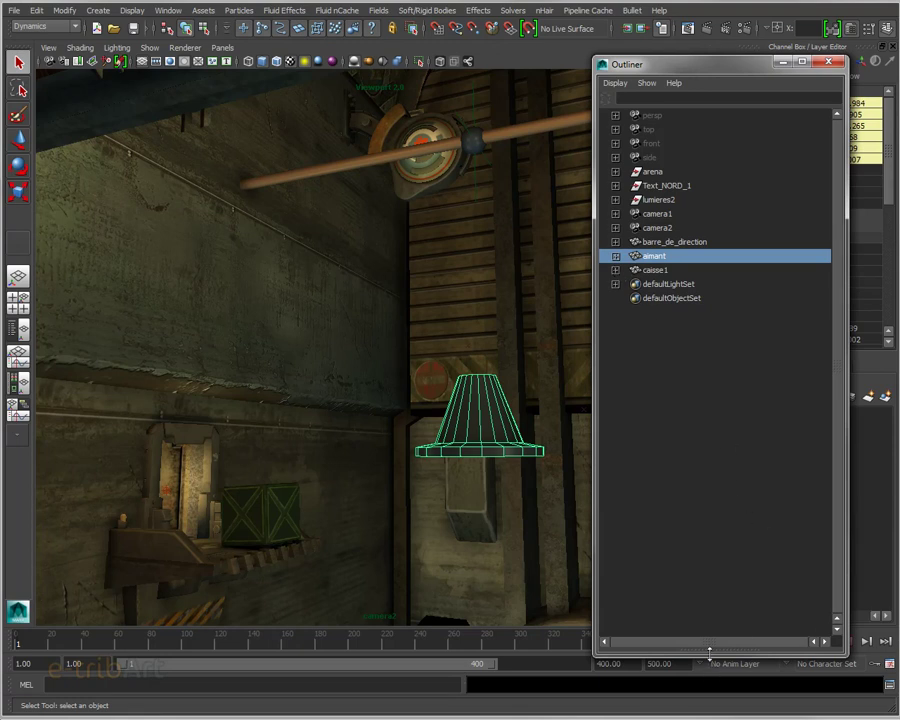
pyautogui.moveTo(708, 636); pyautogui.dragTo(708, 562)
pyautogui.click(827, 641)
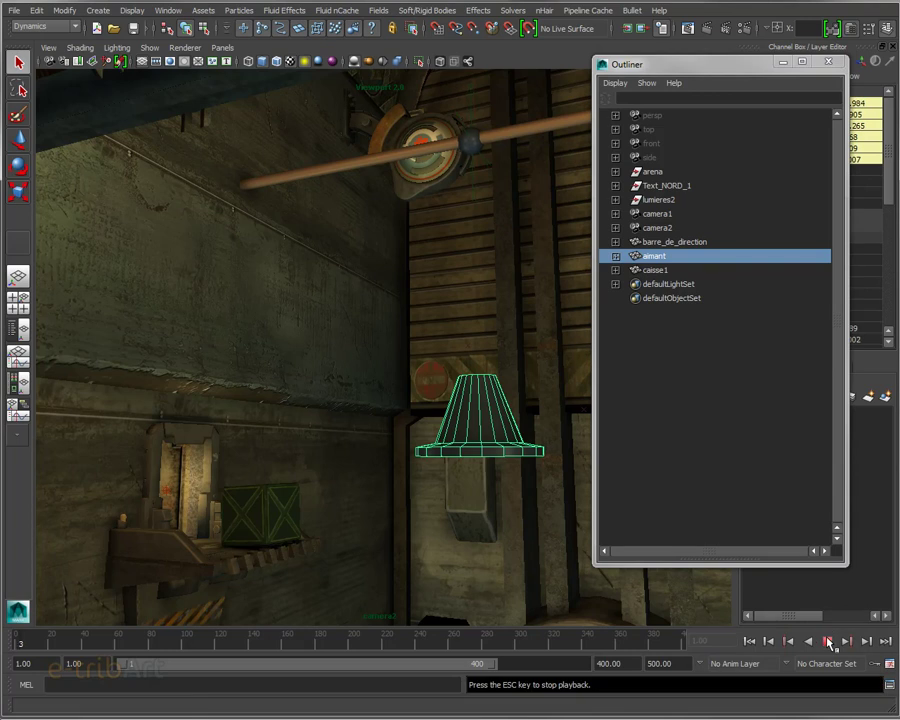
pyautogui.click(827, 641)
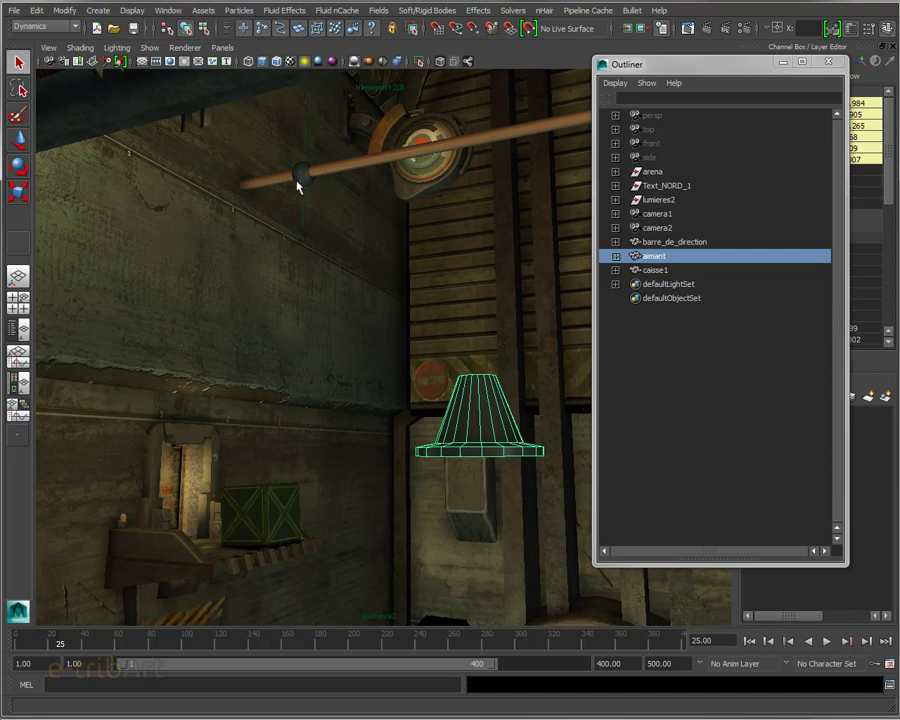
pyautogui.click(749, 641)
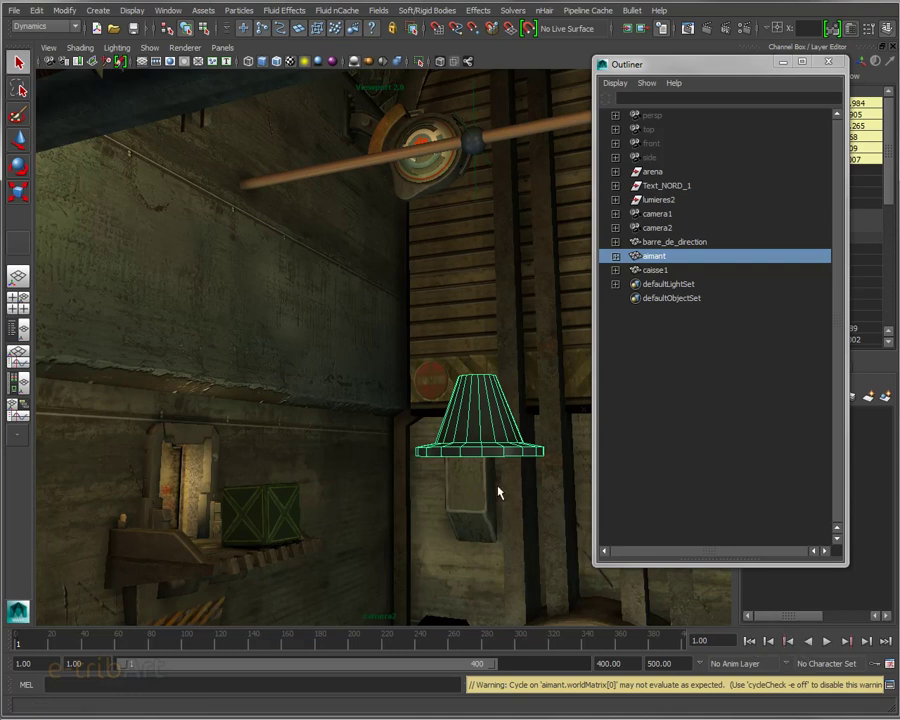
# Step: Select the magnet aimant and add the crate caisse1 to the selection
pyautogui.click(755, 320)
pyautogui.click(484, 455)
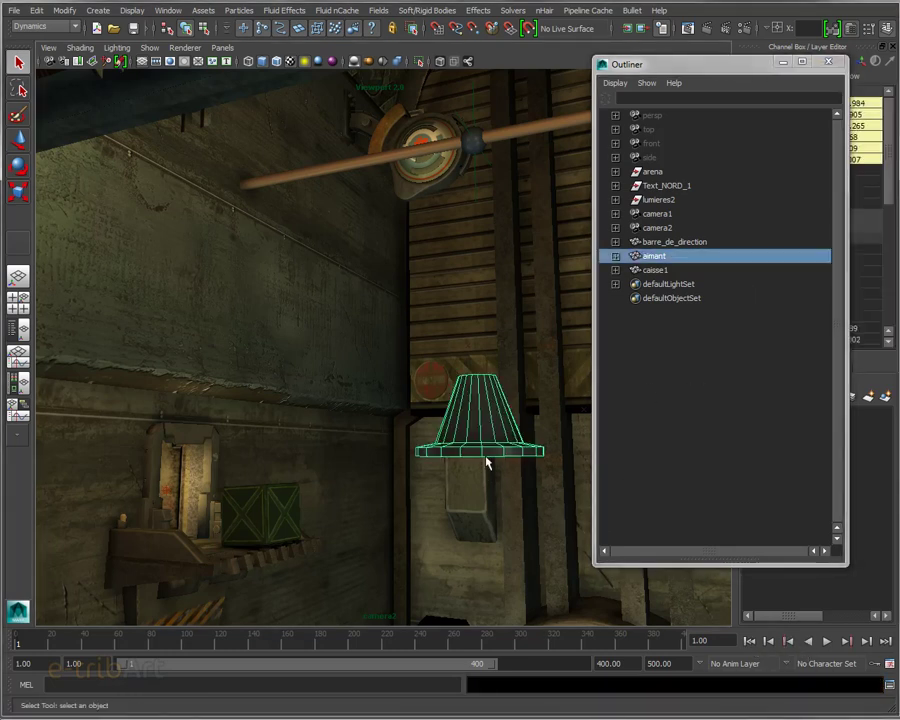
pyautogui.keyDown('shift'); pyautogui.click(296, 505); pyautogui.keyUp('shift')
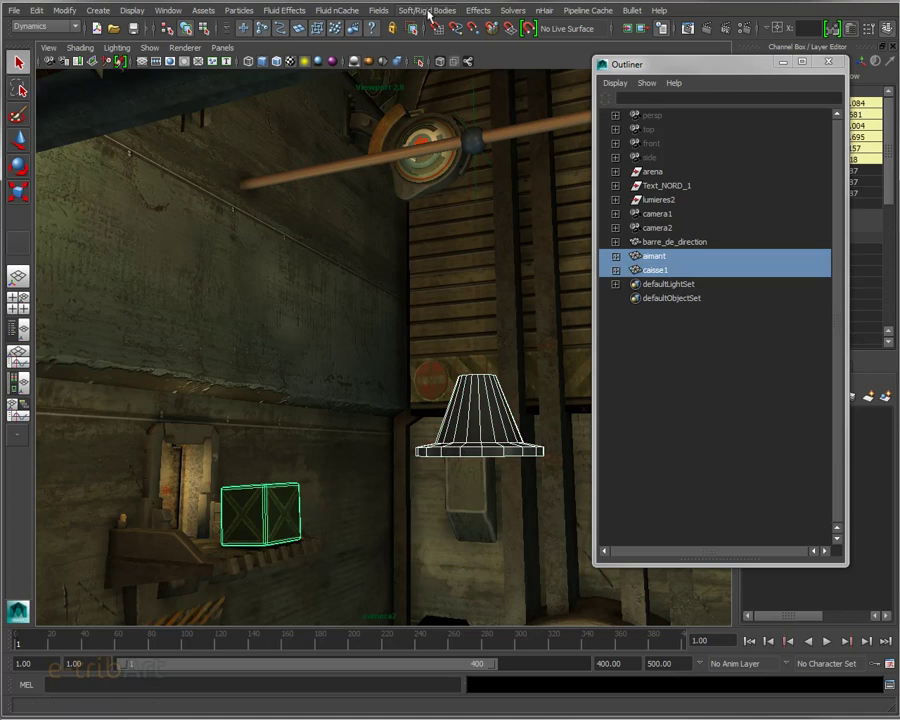
# Step: Create gravityField1 with magnitude 10 and Y direction -1 on the selected magnet and crate
pyautogui.click(378, 11)
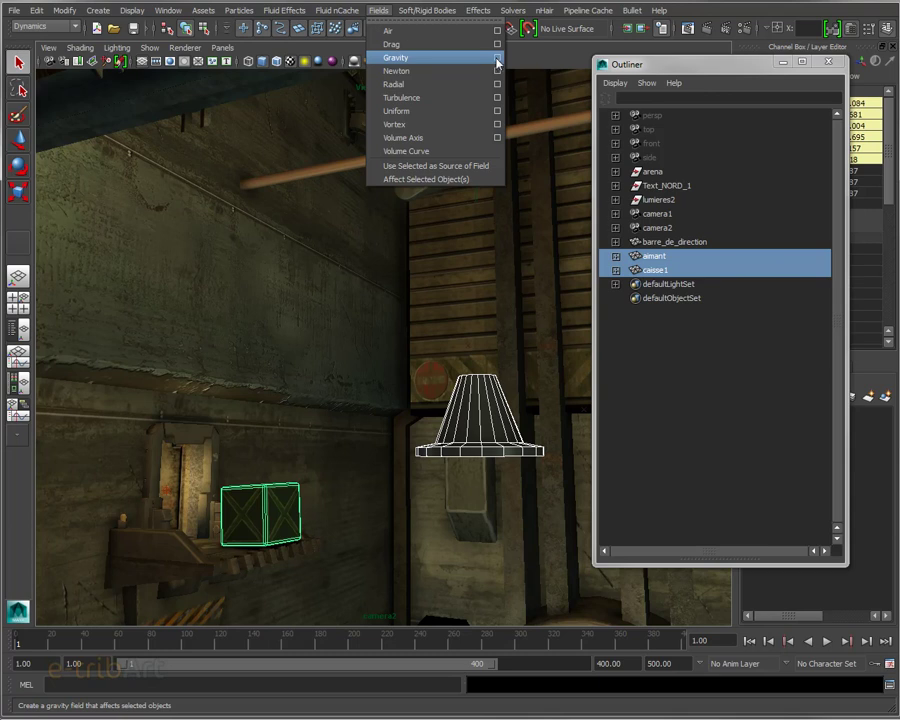
pyautogui.click(498, 62)
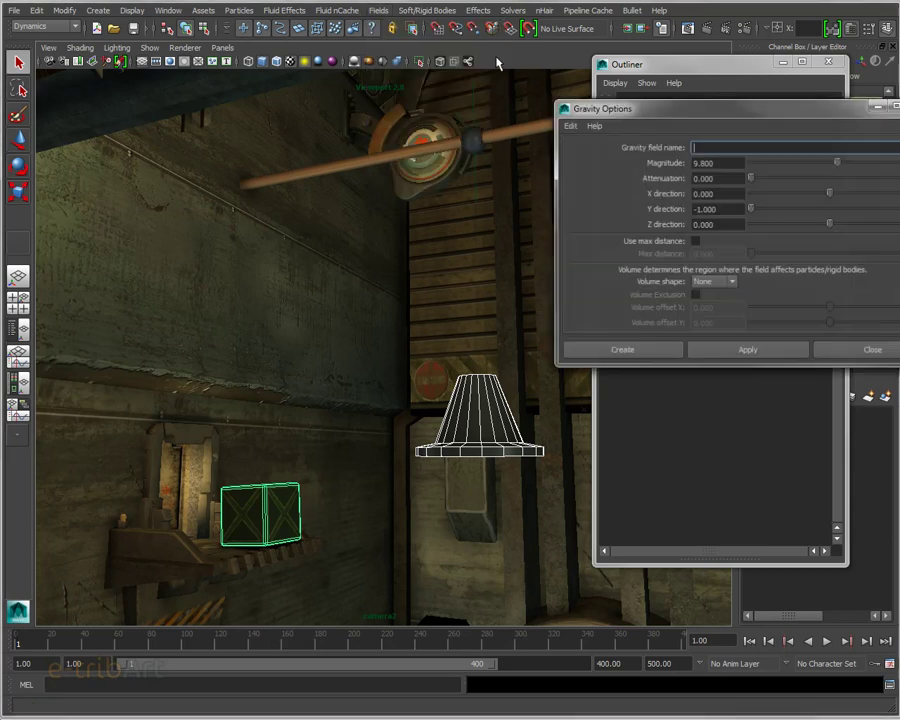
pyautogui.moveTo(650, 106); pyautogui.dragTo(530, 51)
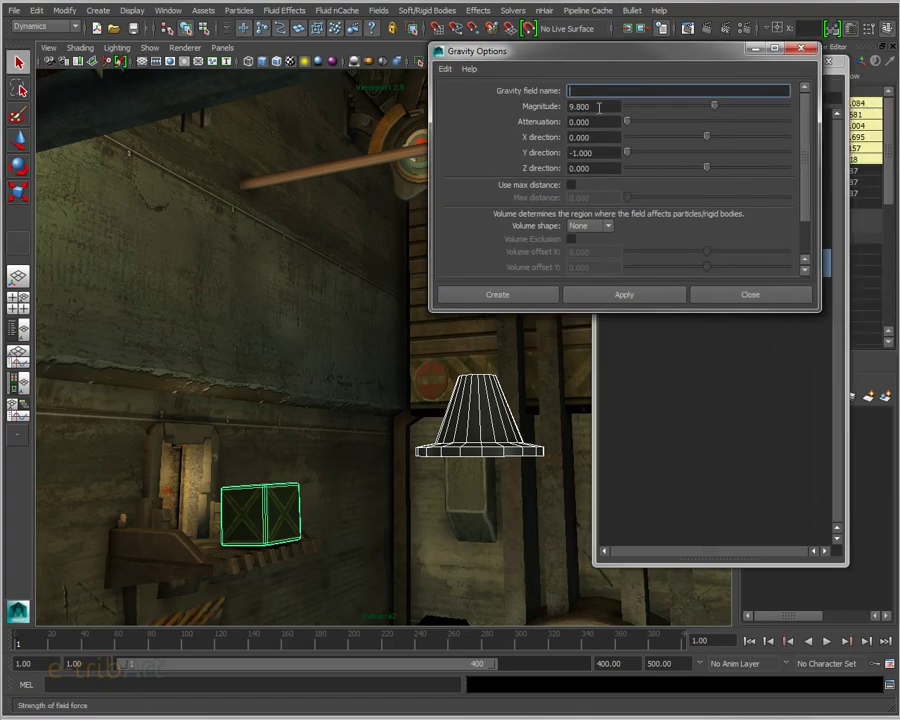
pyautogui.doubleClick(596, 106)
pyautogui.write('10')
pyautogui.press('Return')
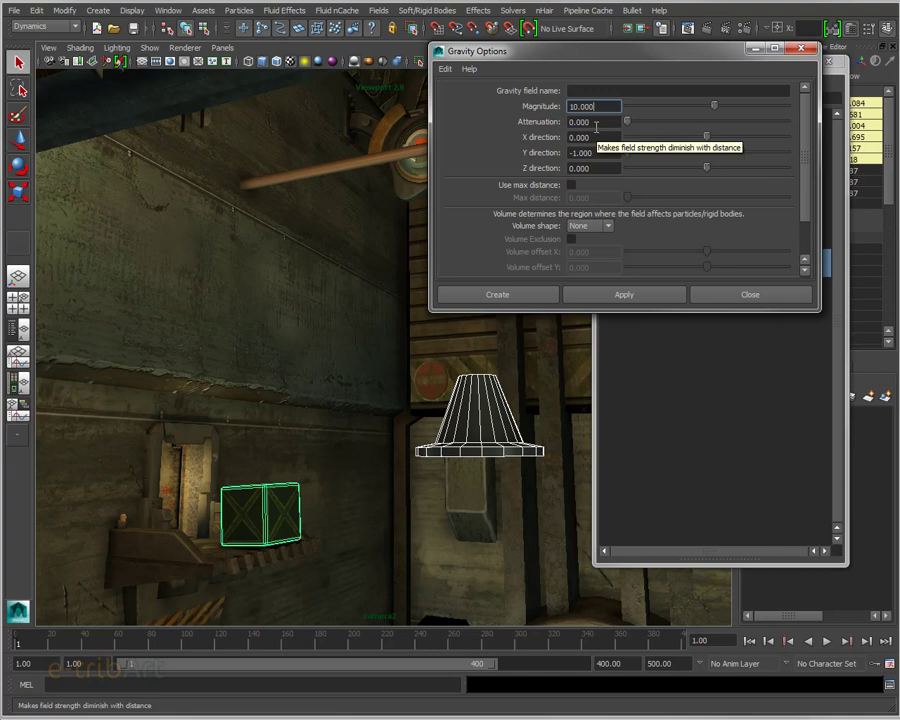
pyautogui.click(594, 152)
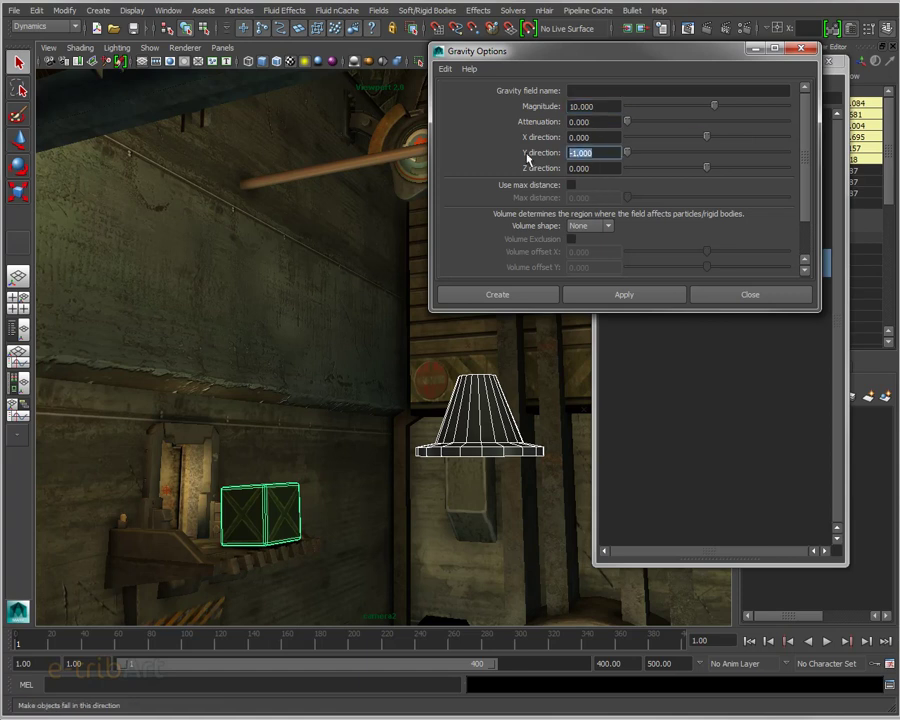
pyautogui.click(541, 300)
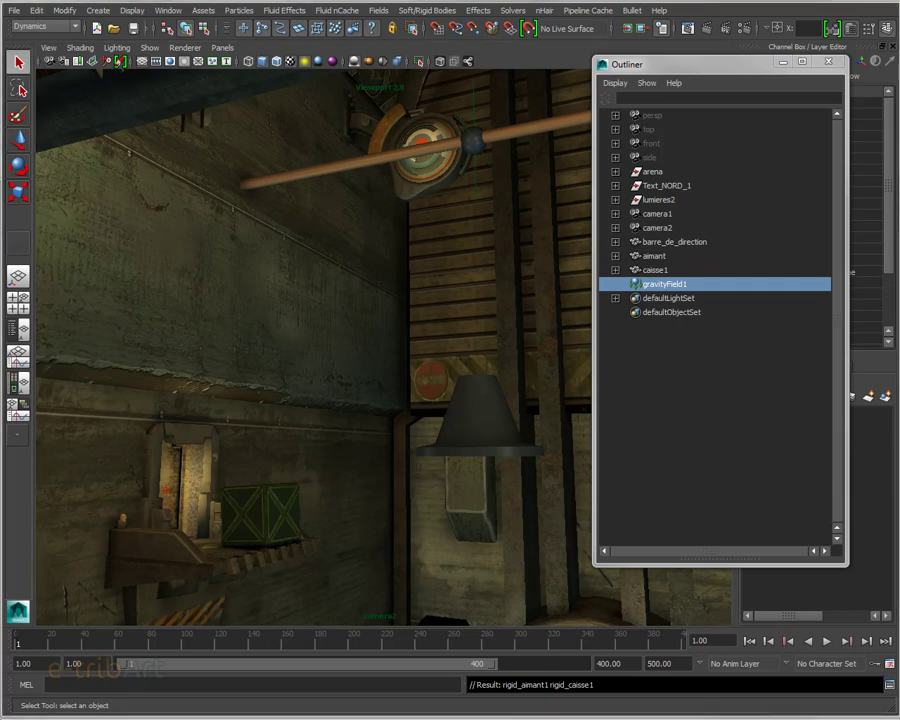
pyautogui.click(168, 10)
pyautogui.click(504, 92)
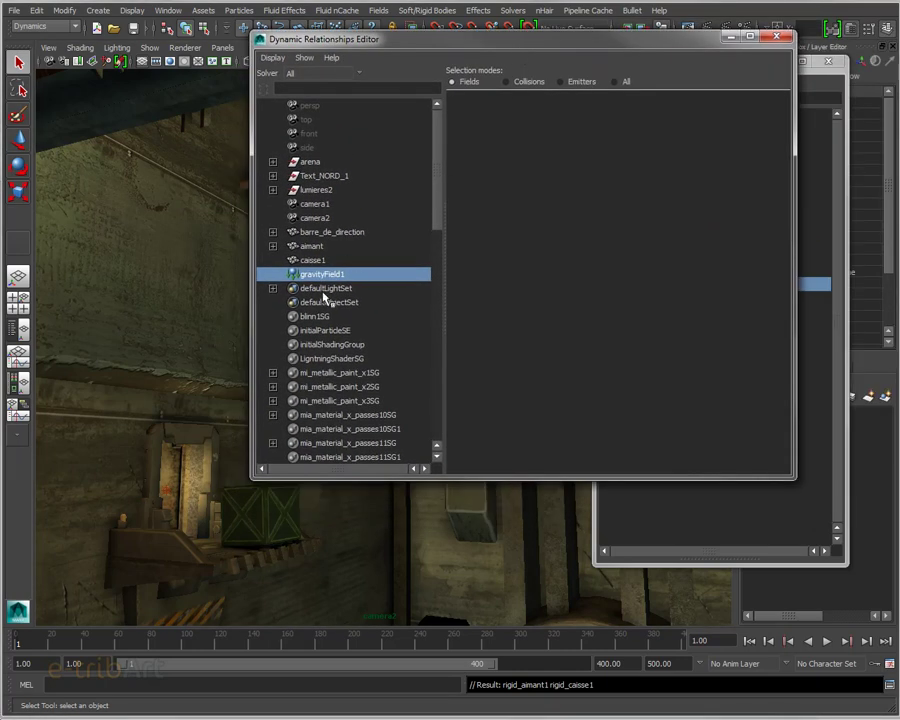
# Step: In Dynamic Relationships, check gravityField1 is linked to both caisse1 and aimant
pyautogui.click(312, 259)
pyautogui.keyDown('ctrl'); pyautogui.click(311, 246); pyautogui.keyUp('ctrl')
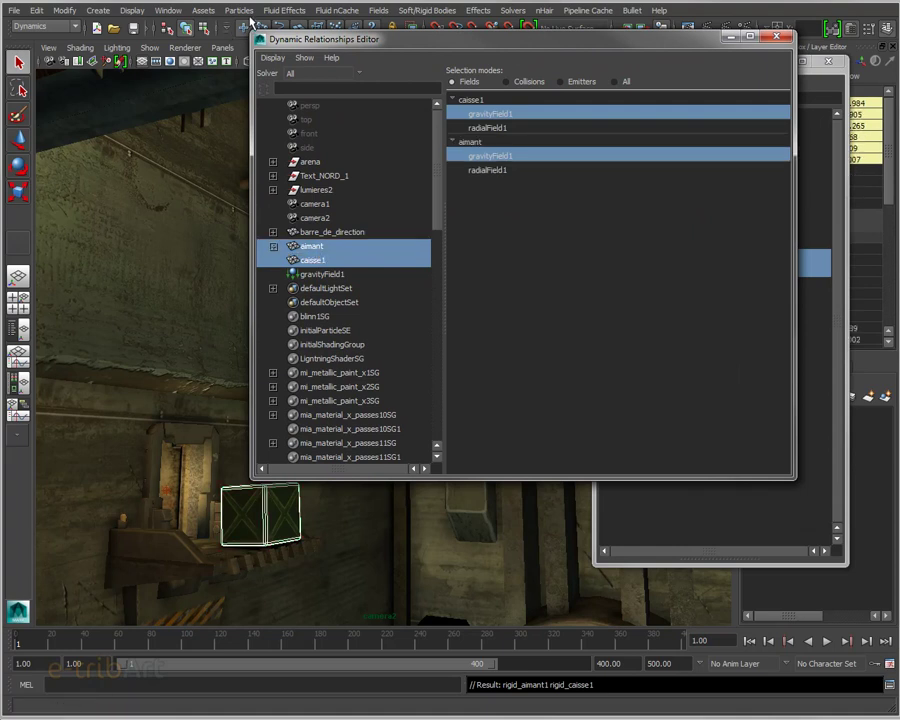
pyautogui.click(166, 11)
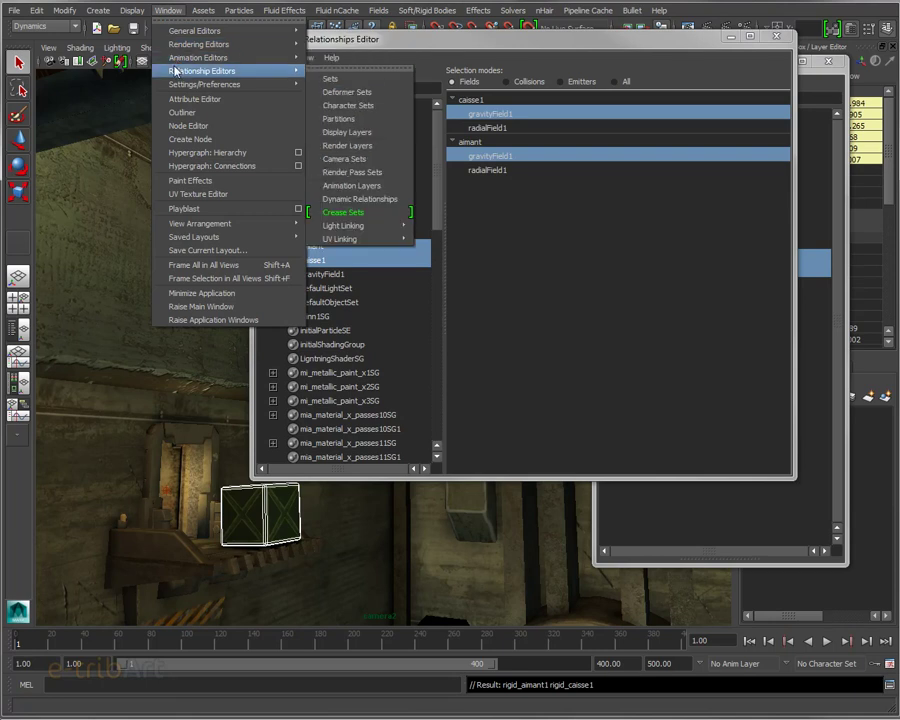
pyautogui.moveTo(202, 71)
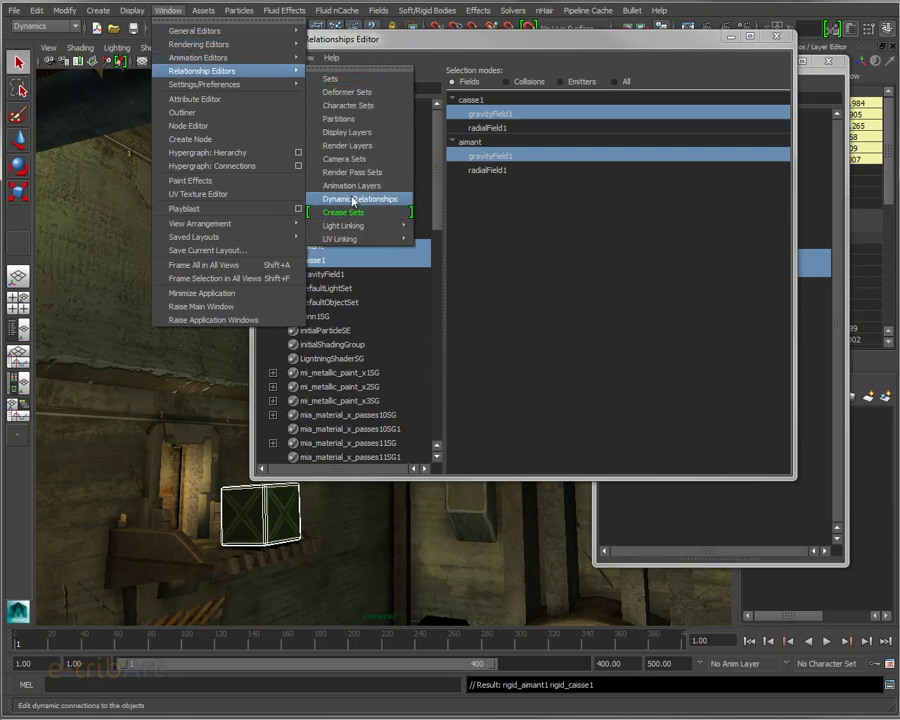
pyautogui.click(352, 199)
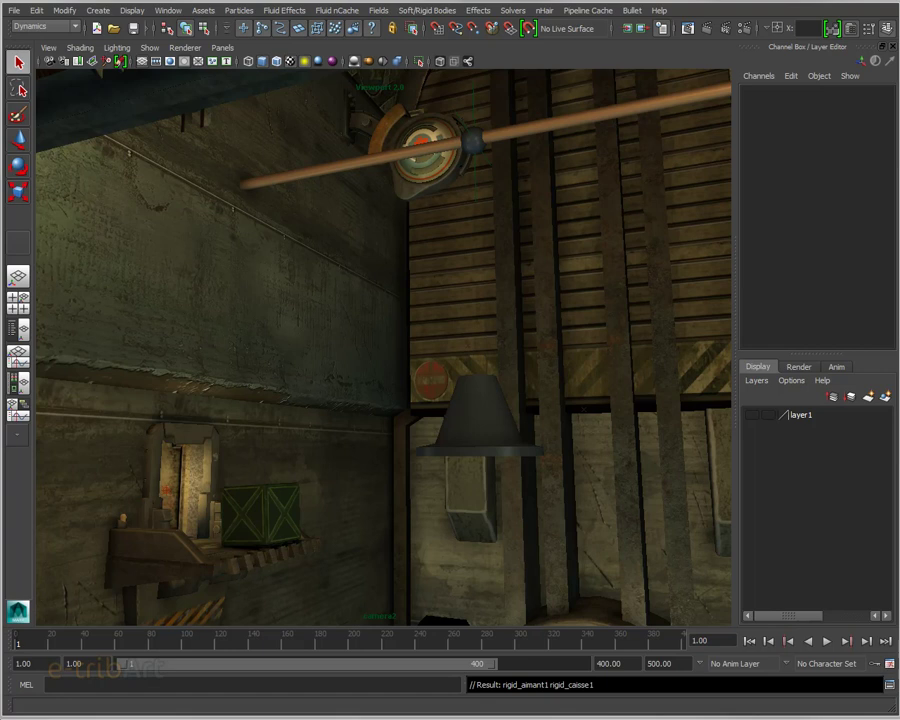
# Step: Inspect gravityField1's Distance settings and Attenuation value in the Attribute Editor
pyautogui.click(596, 273)
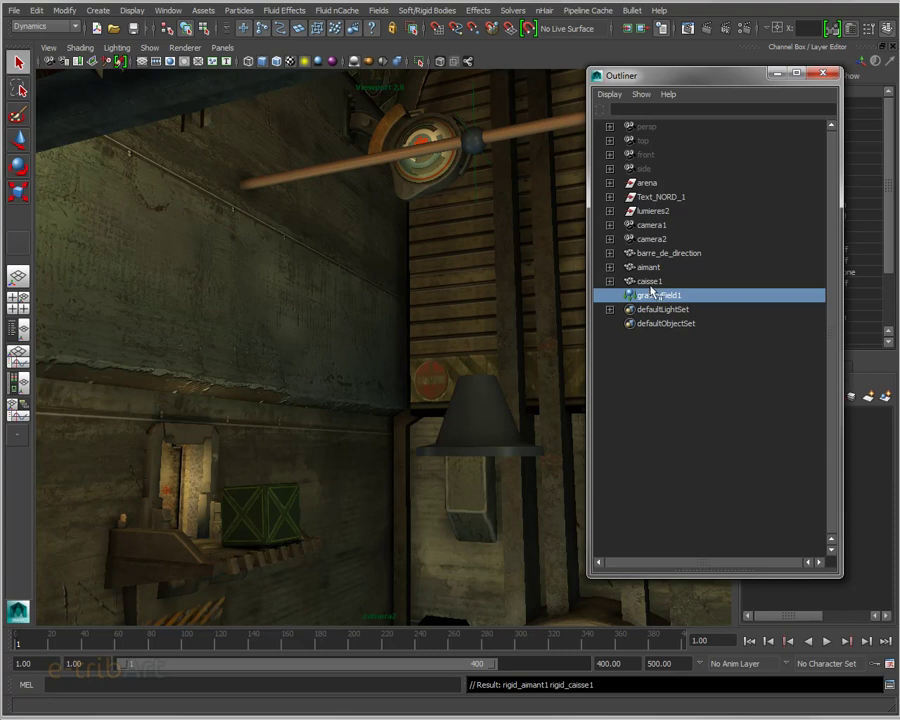
pyautogui.hotkey('ctrl', 'a')
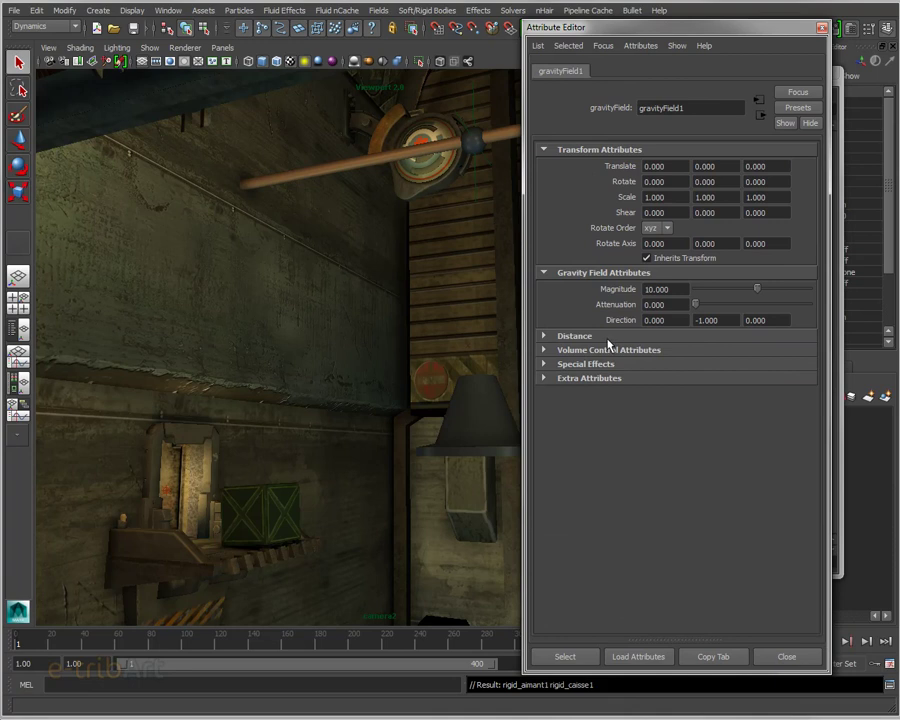
pyautogui.click(608, 340)
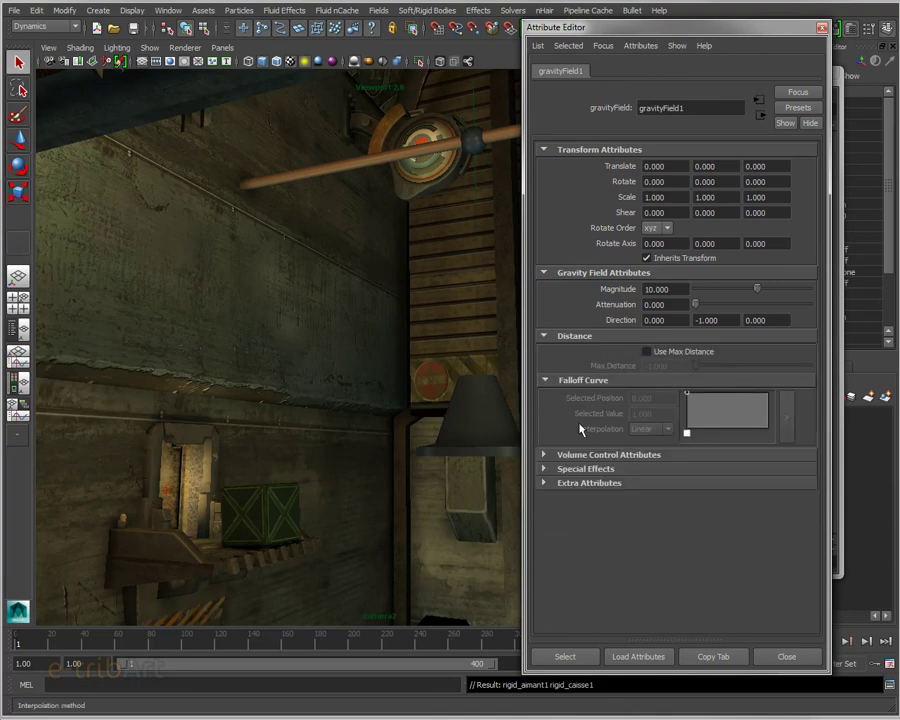
pyautogui.click(656, 304)
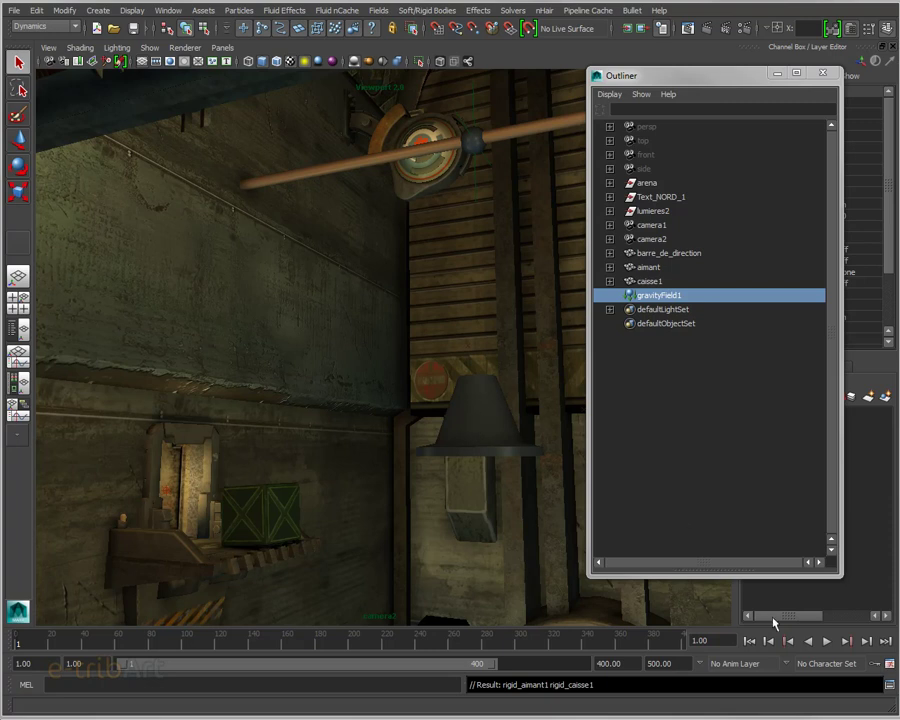
# Step: Play the simulation to frame 16, rewind, select the arena and replay it
pyautogui.click(828, 643)
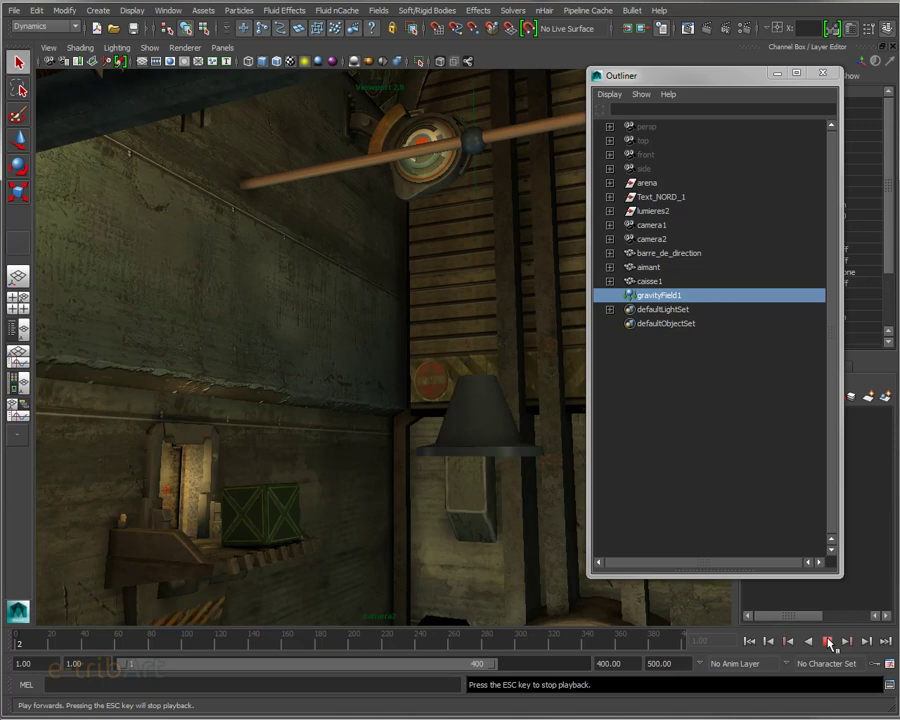
pyautogui.click(829, 643)
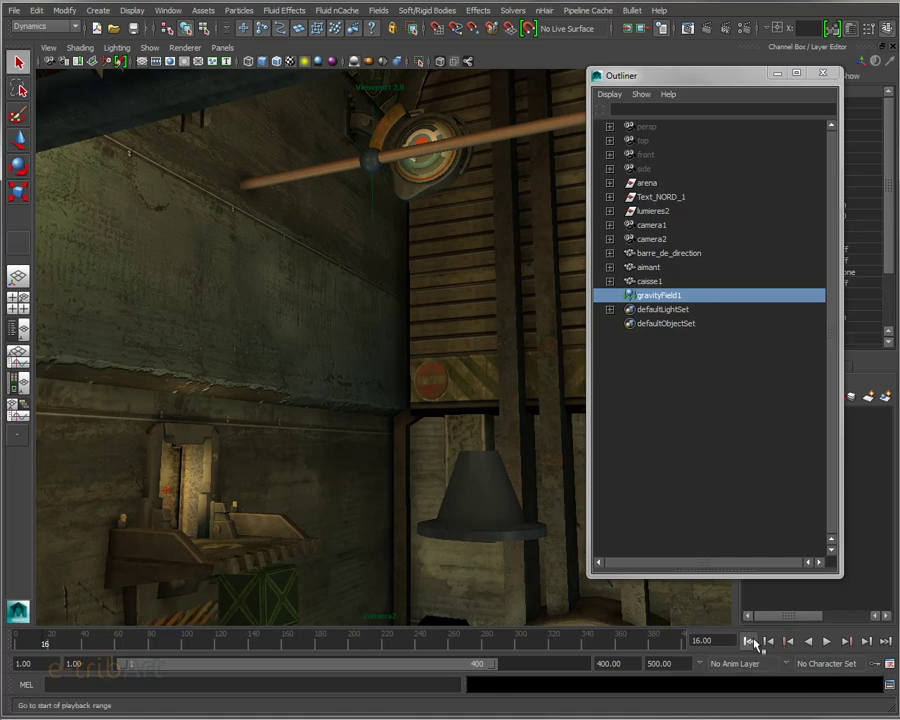
pyautogui.click(749, 641)
pyautogui.click(260, 556)
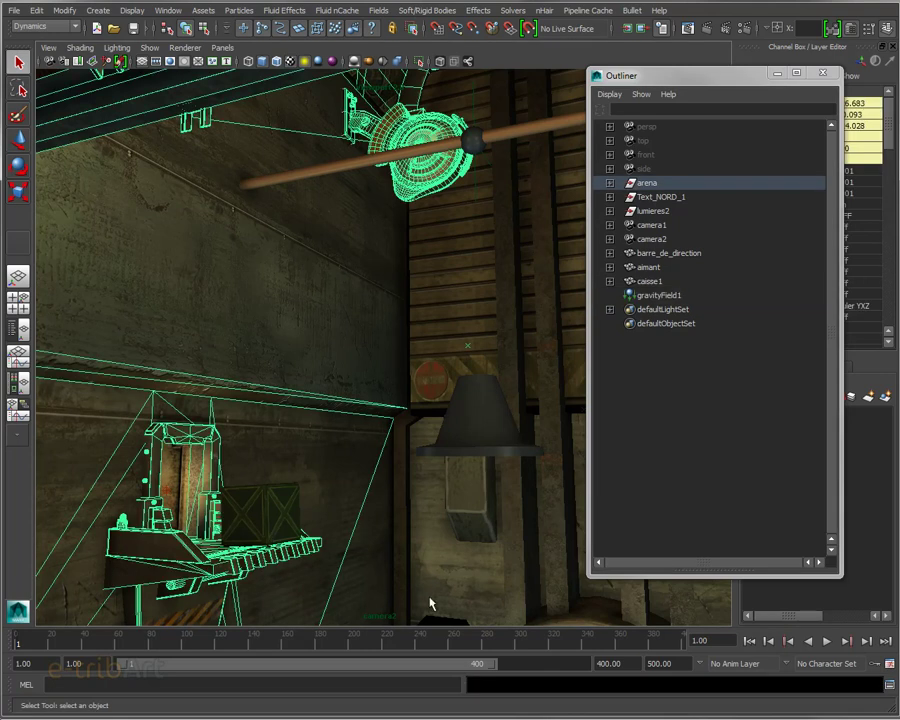
pyautogui.click(827, 641)
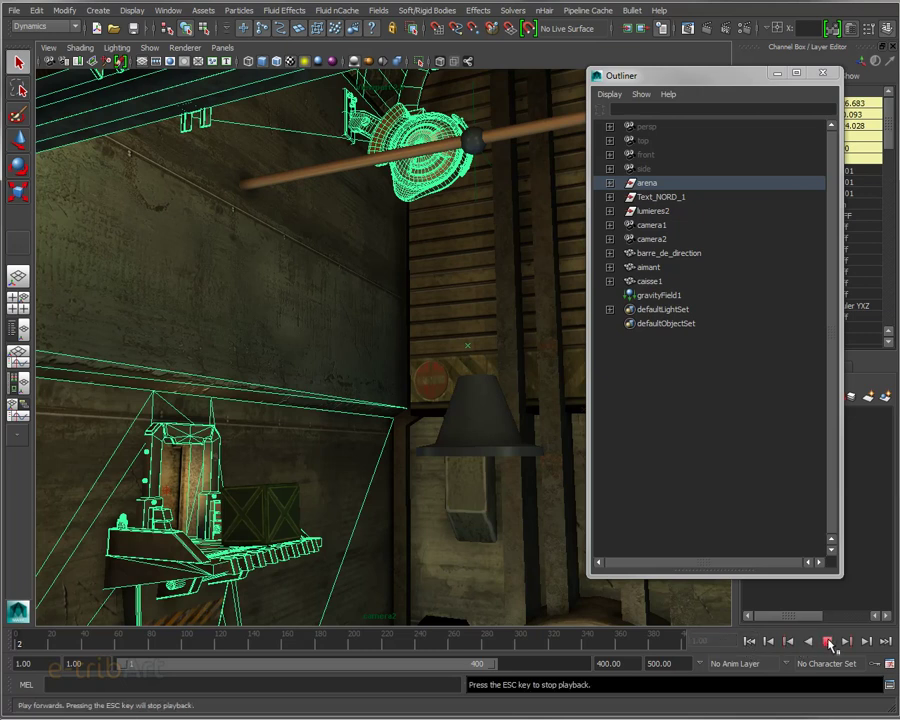
pyautogui.click(828, 642)
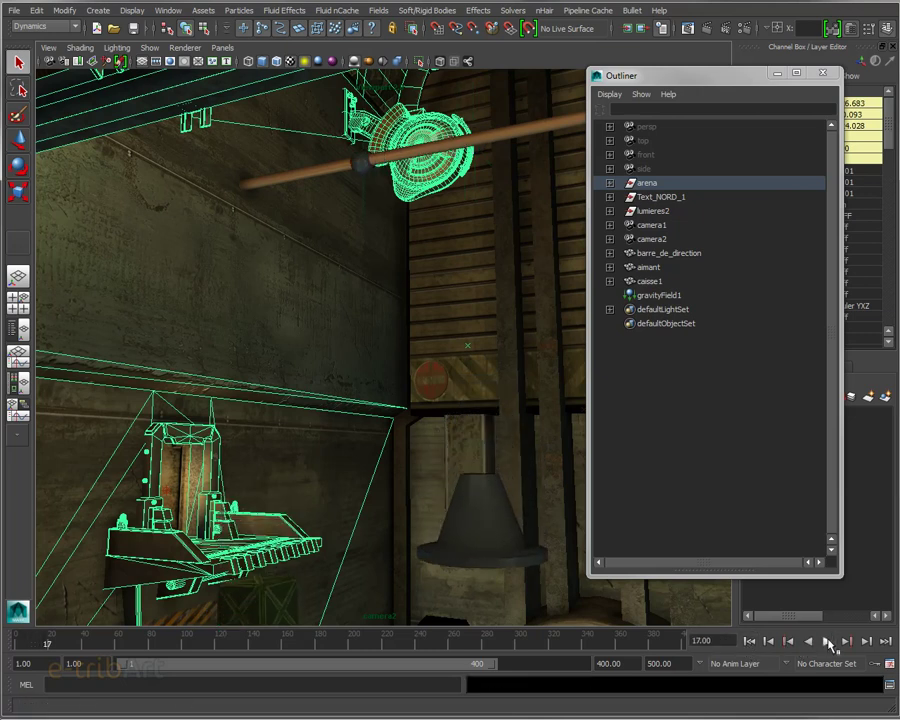
pyautogui.click(749, 641)
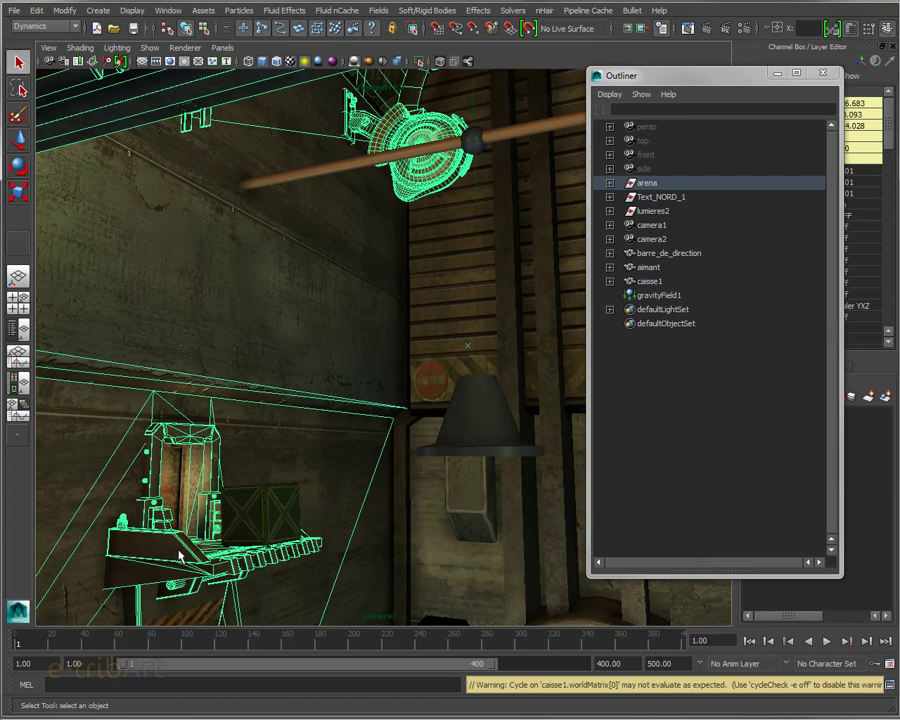
pyautogui.click(285, 520)
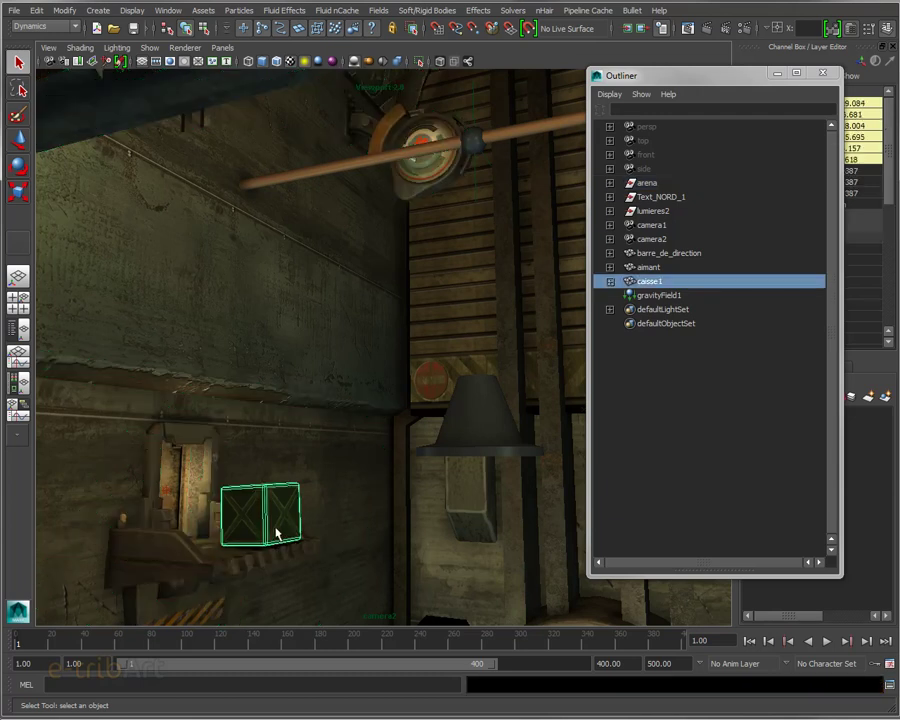
pyautogui.click(426, 12)
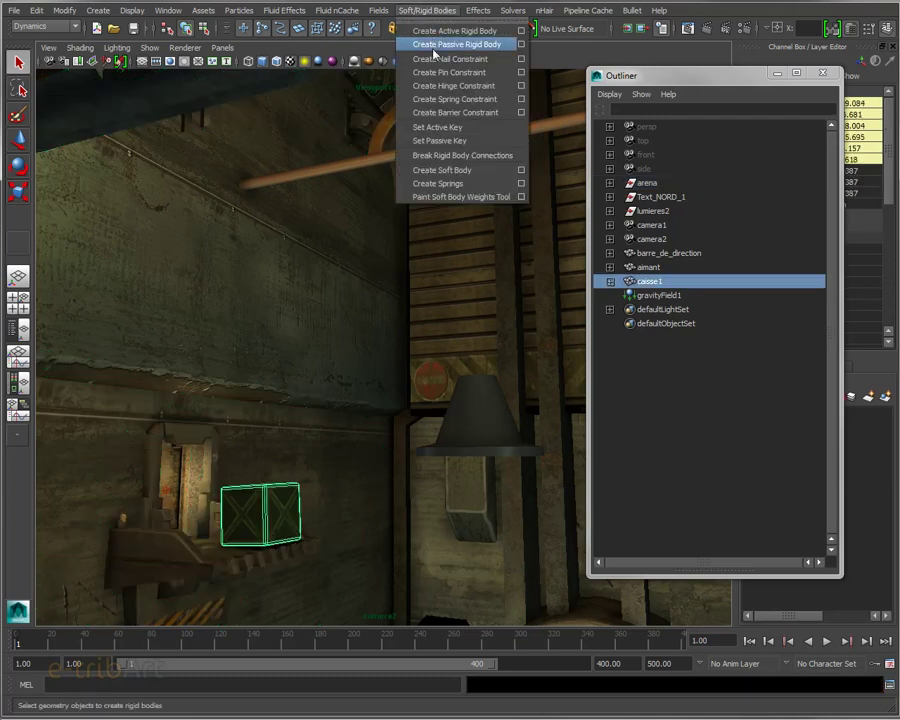
pyautogui.moveTo(557, 60)
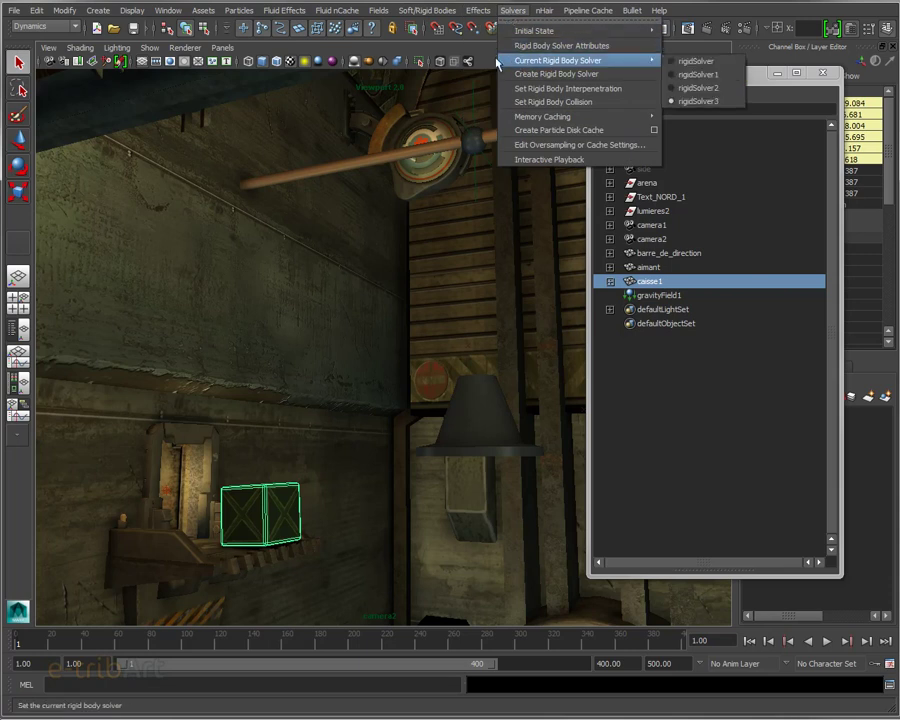
pyautogui.press('Escape')
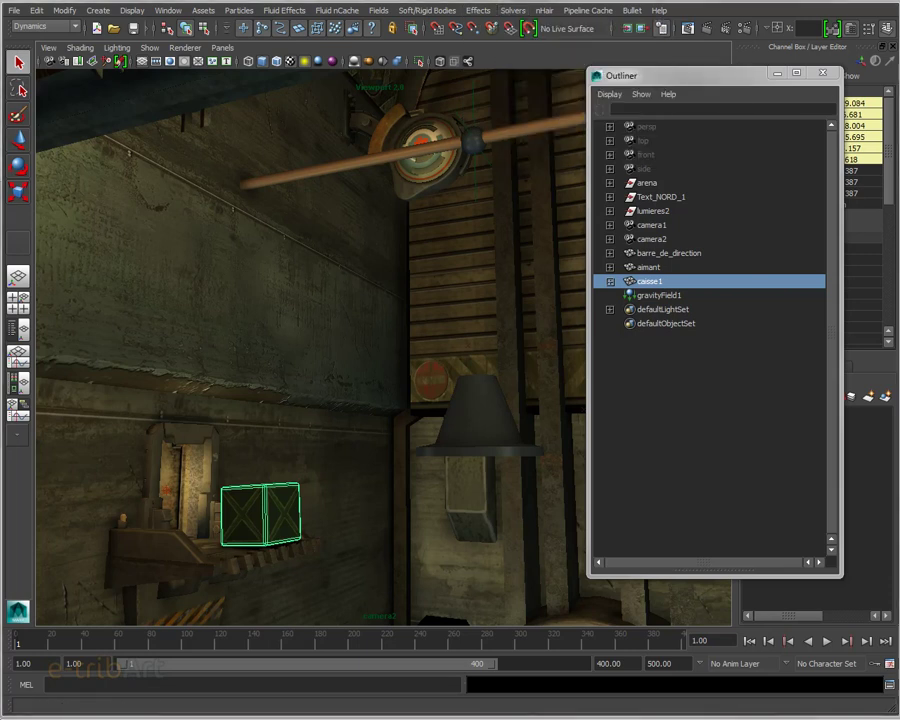
pyautogui.click(612, 96)
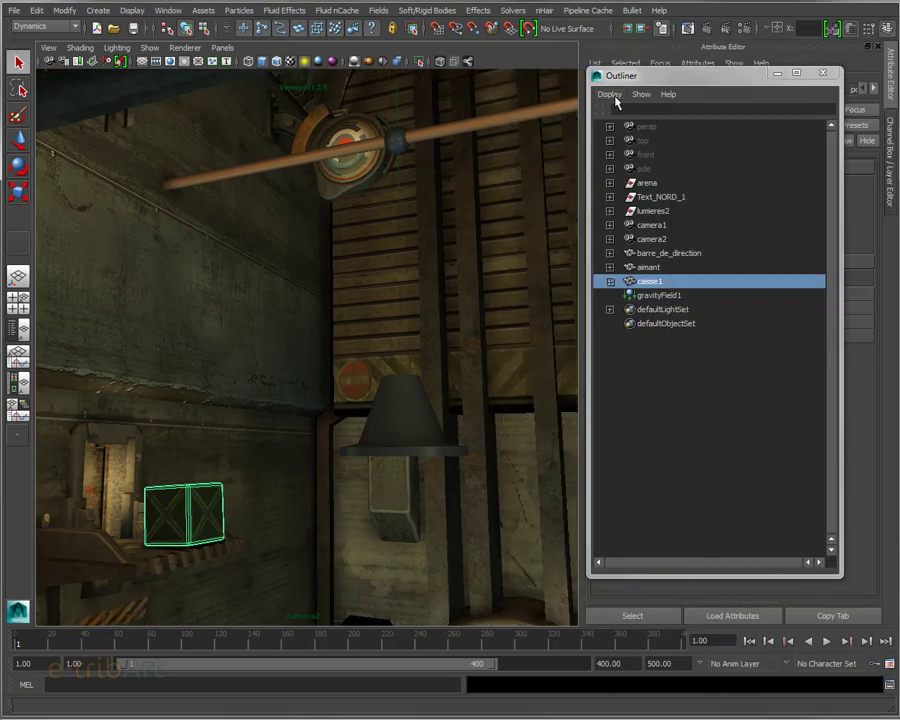
pyautogui.moveTo(725, 46); pyautogui.dragTo(636, 80)
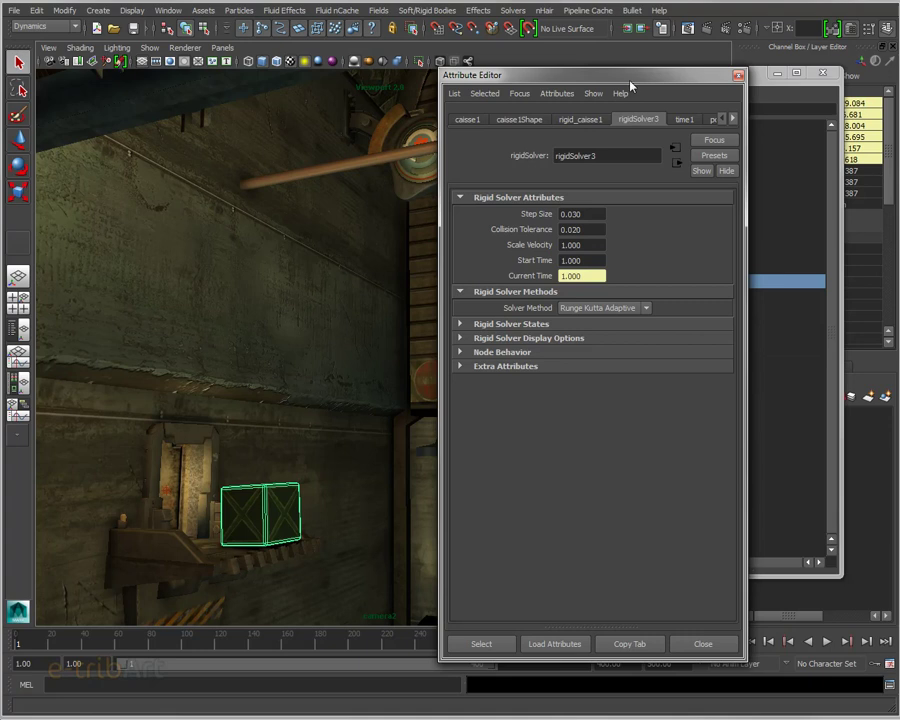
pyautogui.moveTo(630, 78); pyautogui.dragTo(899, 80)
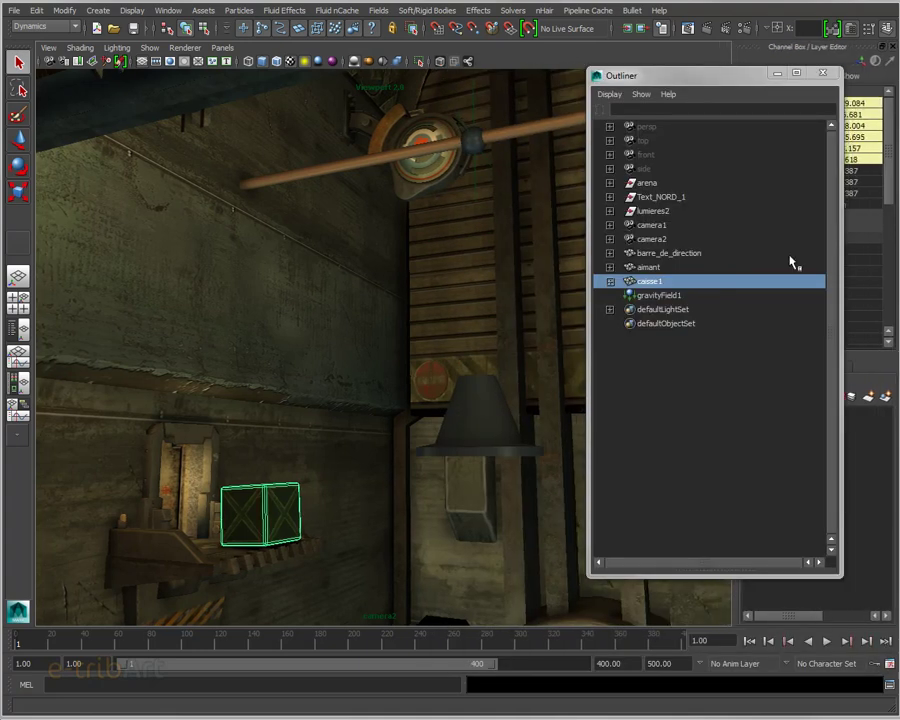
# Step: Select the arena and caisse1 and apply Solvers > Set Rigid Body Collision
pyautogui.click(238, 563)
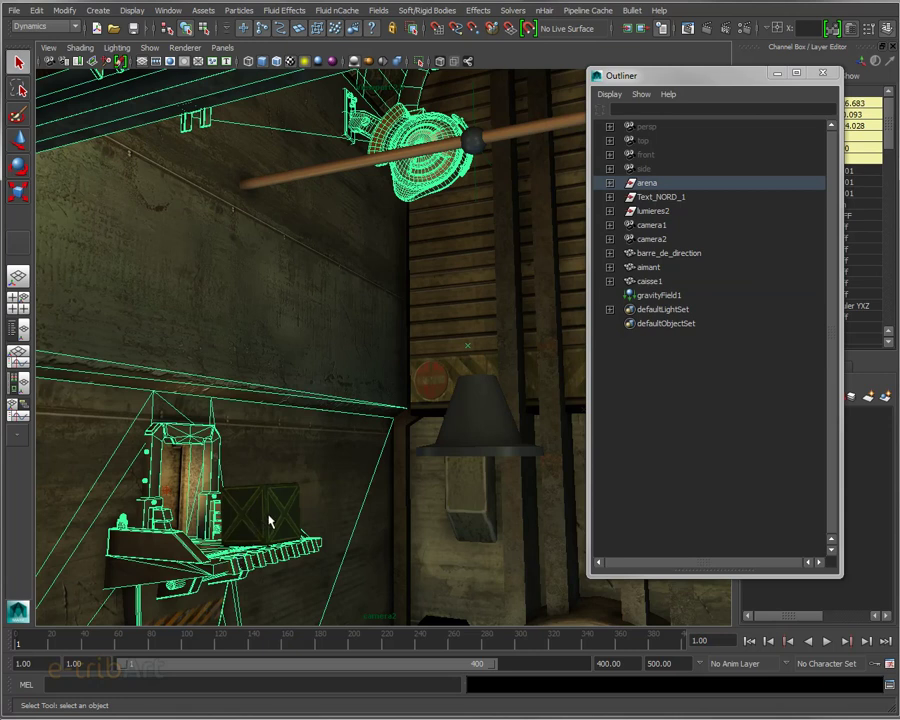
pyautogui.click(268, 521)
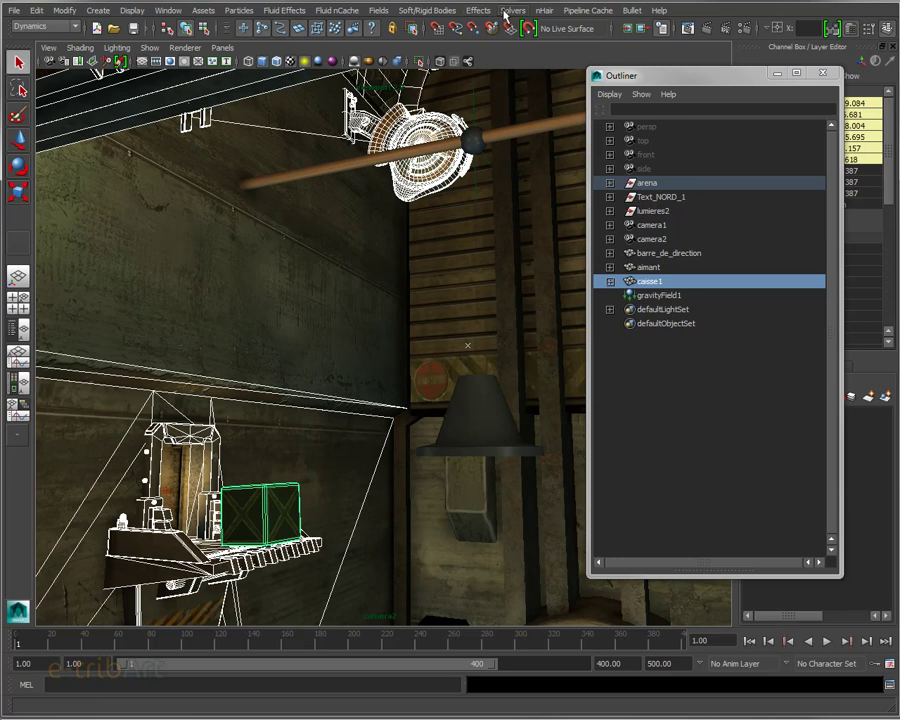
pyautogui.click(511, 11)
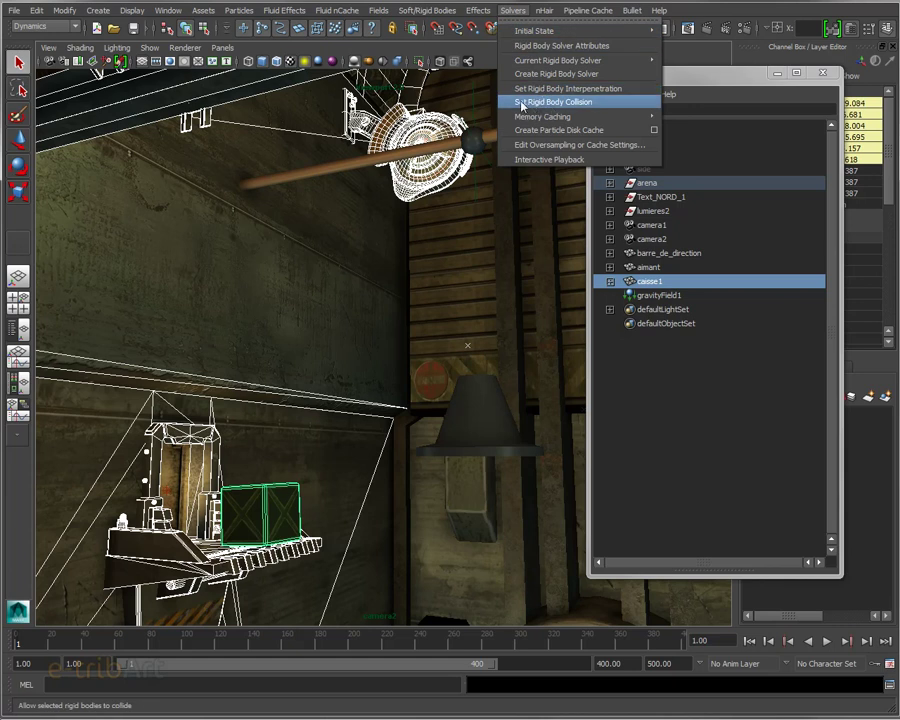
pyautogui.click(524, 102)
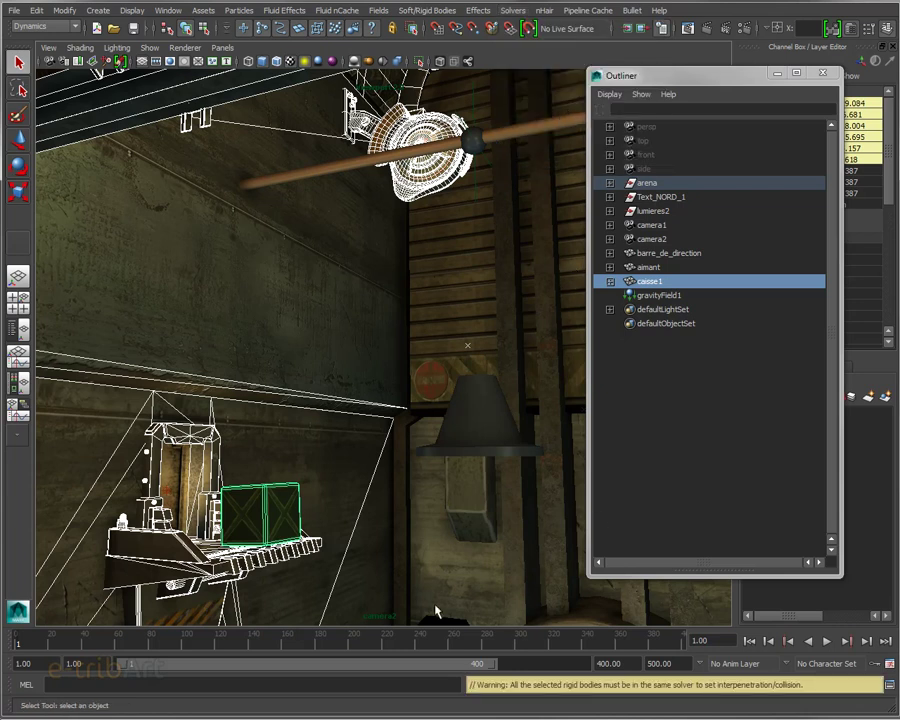
# Step: Reselect the crate and arena, then undo the last action
pyautogui.click(252, 548)
pyautogui.click(237, 565)
pyautogui.hotkey('ctrl', 'z')
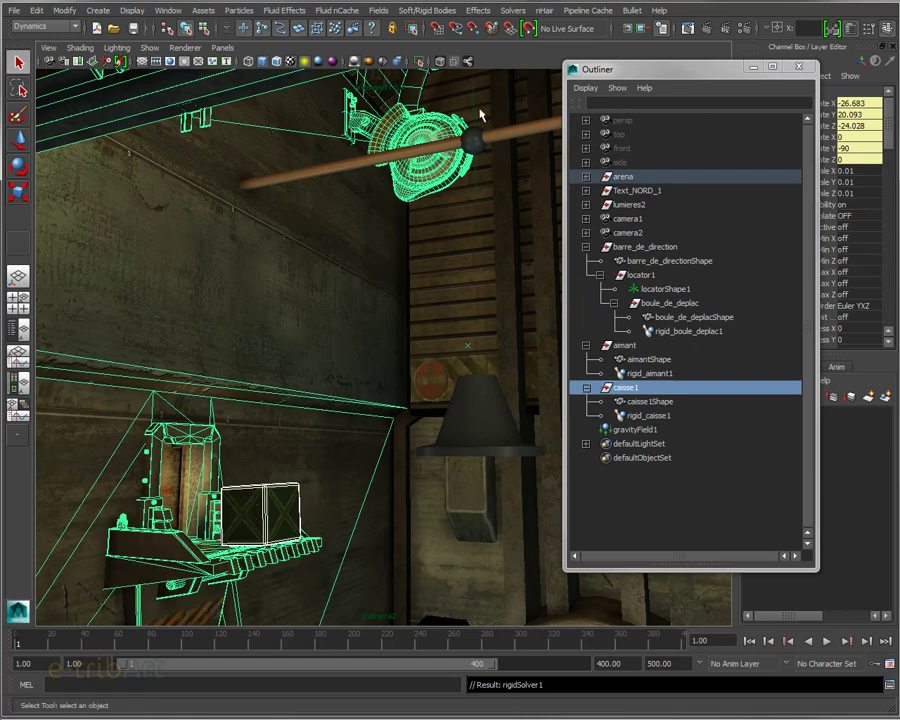
# Step: Play the simulation to frame 17 and select the dropped aimant cone
pyautogui.click(512, 10)
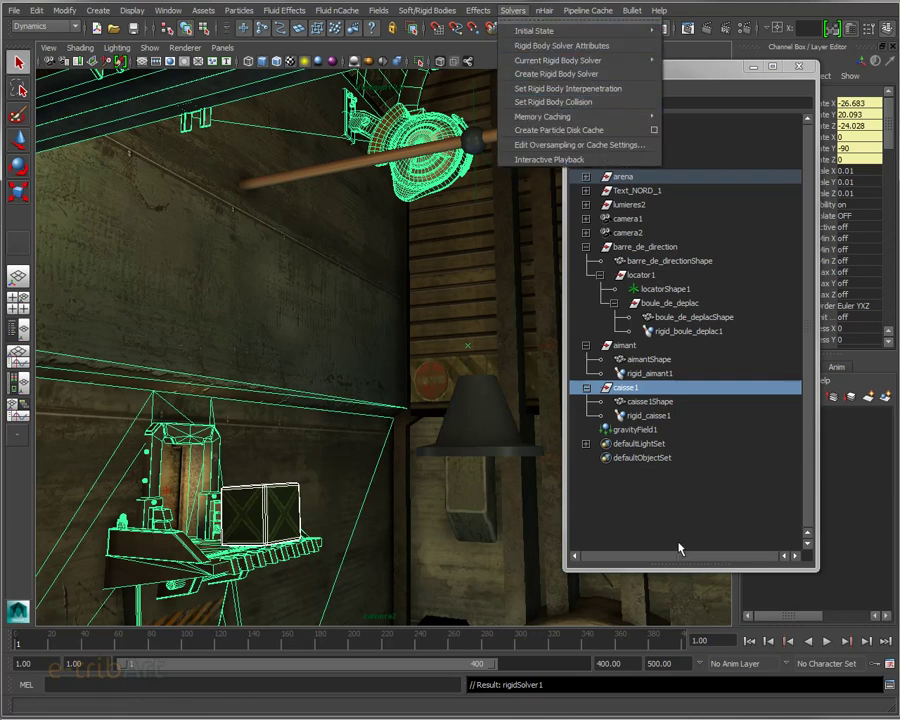
pyautogui.click(750, 640)
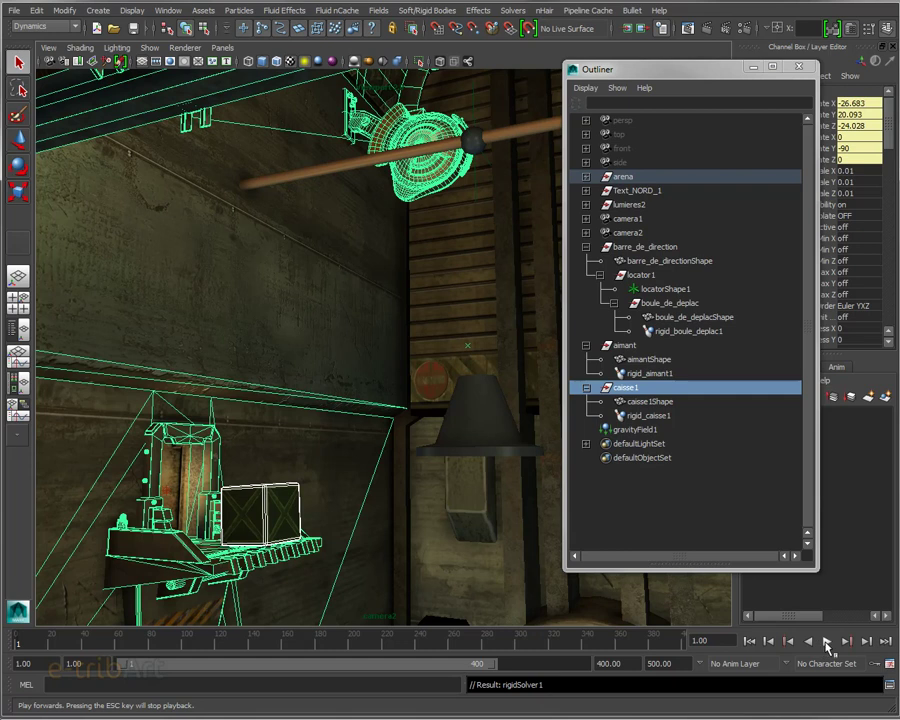
pyautogui.click(356, 421)
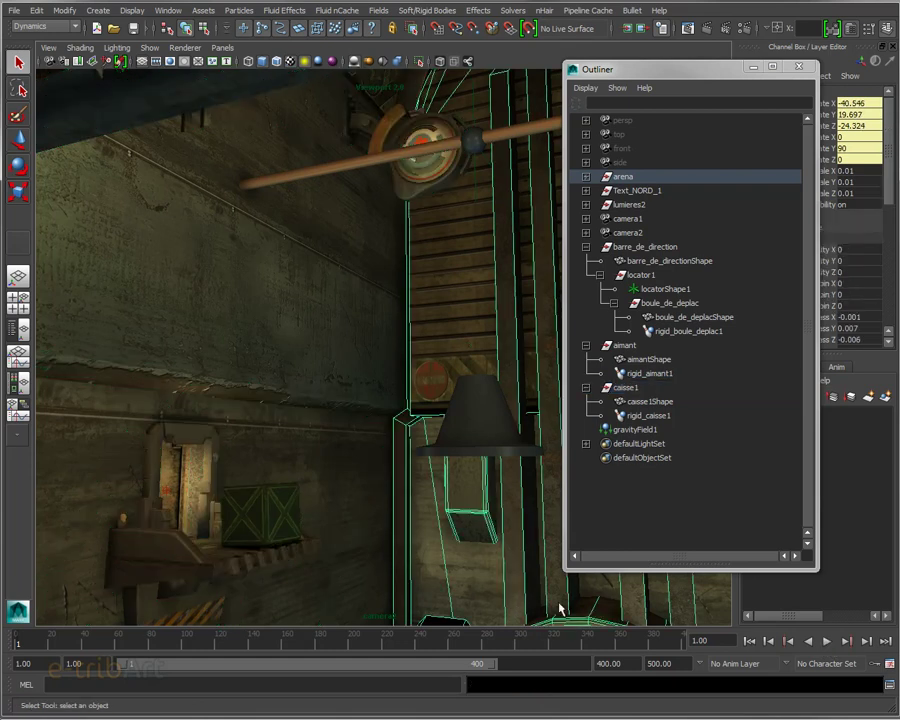
pyautogui.click(826, 642)
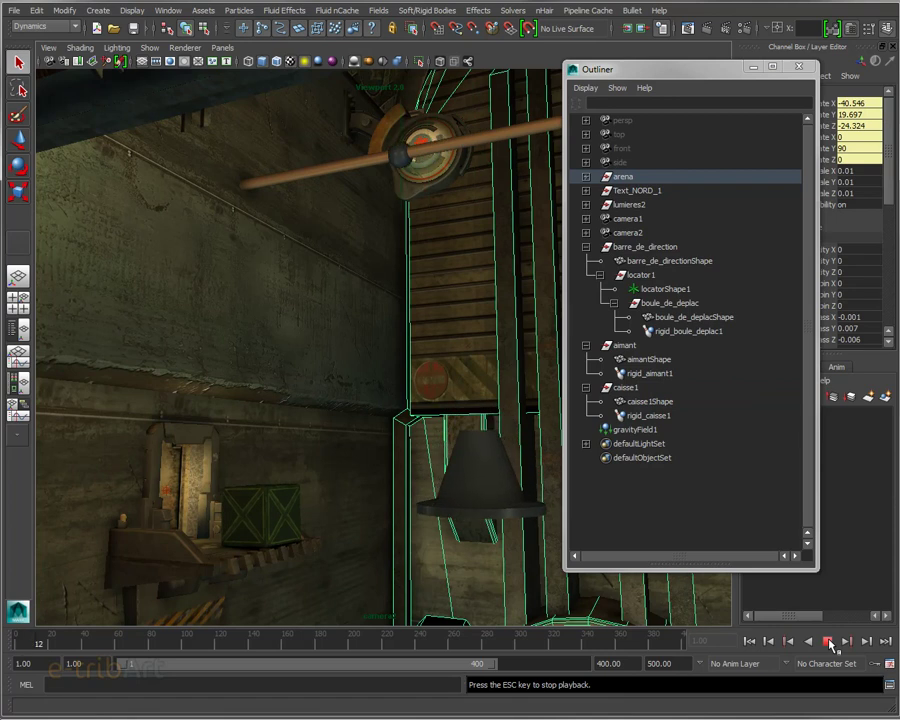
pyautogui.click(827, 642)
pyautogui.click(476, 512)
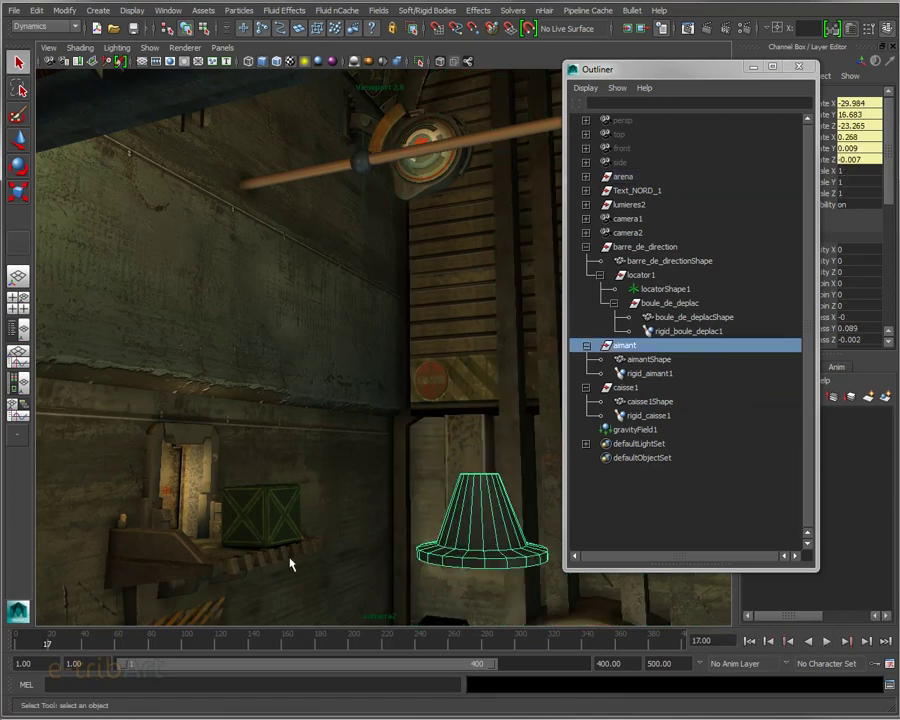
# Step: Rewind to frame 1 and select boule_de_deplac together with the aimant cone
pyautogui.click(749, 641)
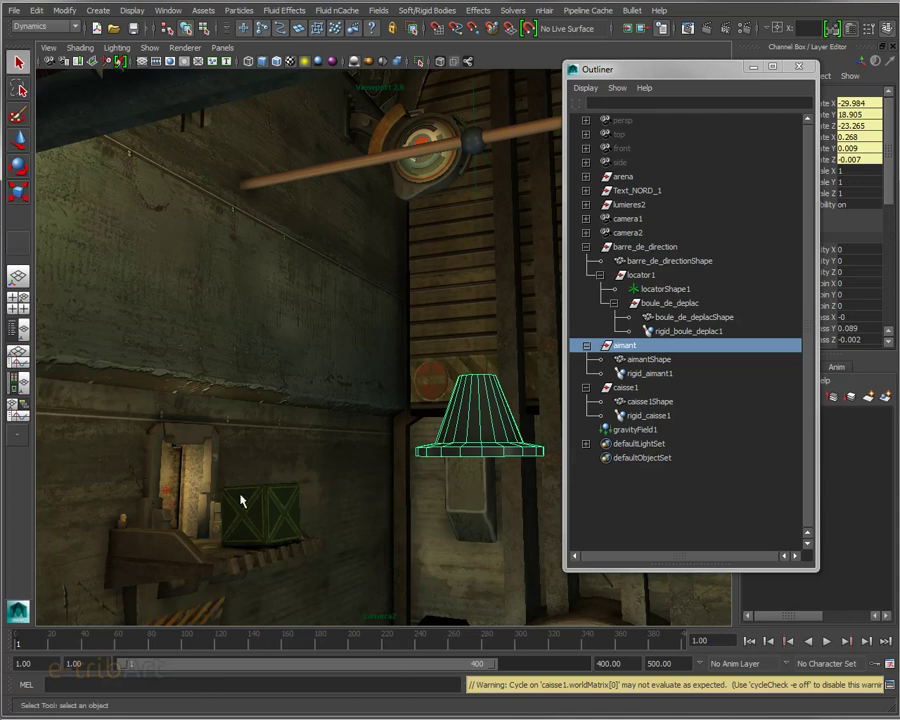
pyautogui.click(473, 150)
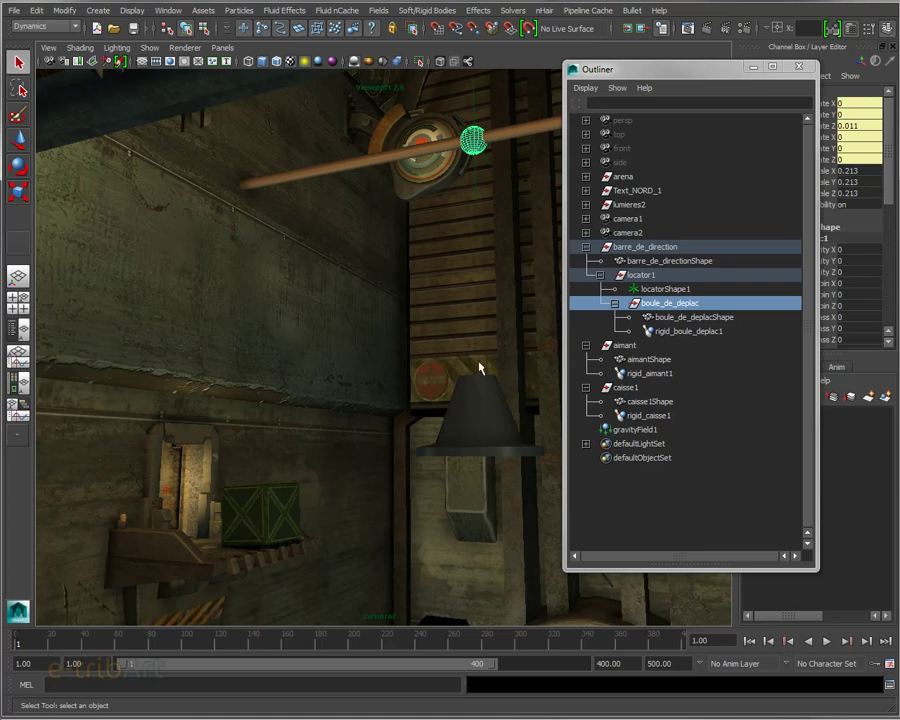
pyautogui.moveTo(640, 71)
pyautogui.mouseDown()
pyautogui.moveTo(682, 75)
pyautogui.moveTo(655, 68)
pyautogui.mouseUp()
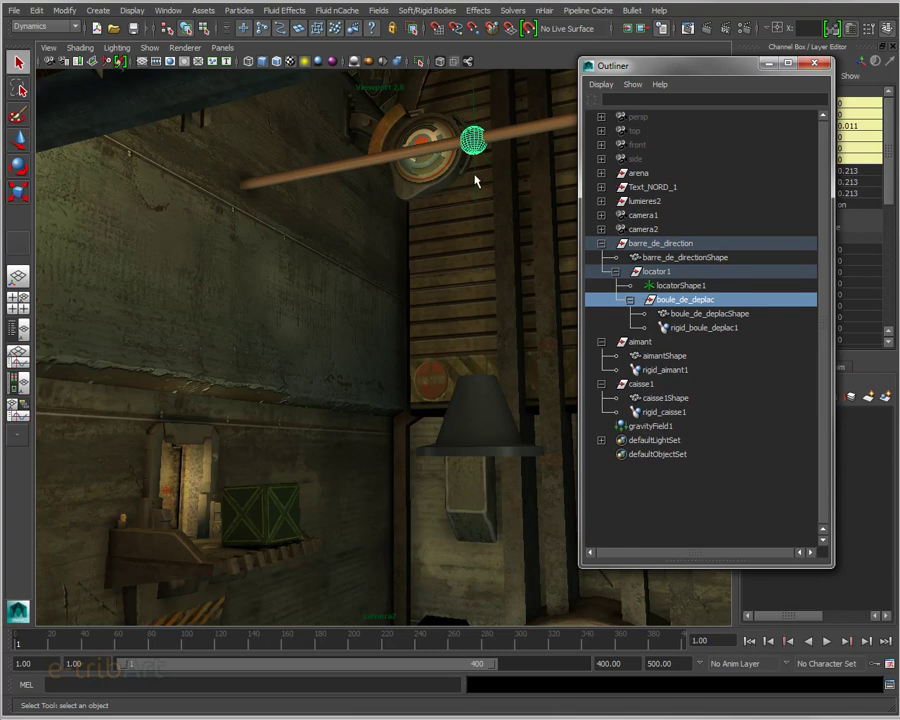
pyautogui.click(480, 398)
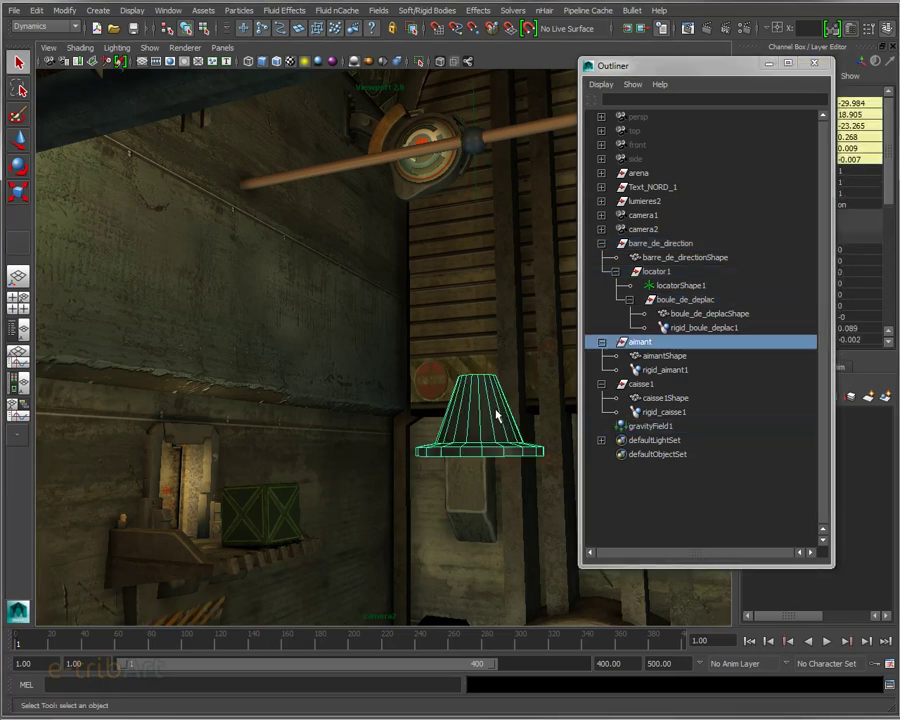
pyautogui.click(474, 152)
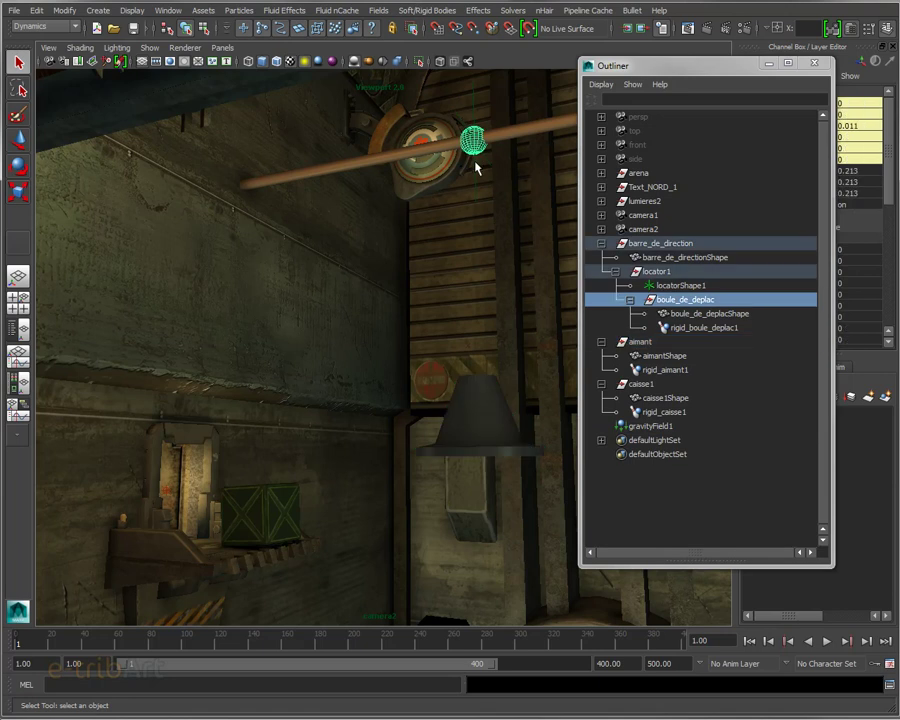
pyautogui.keyDown('shift'); pyautogui.click(493, 405); pyautogui.keyUp('shift')
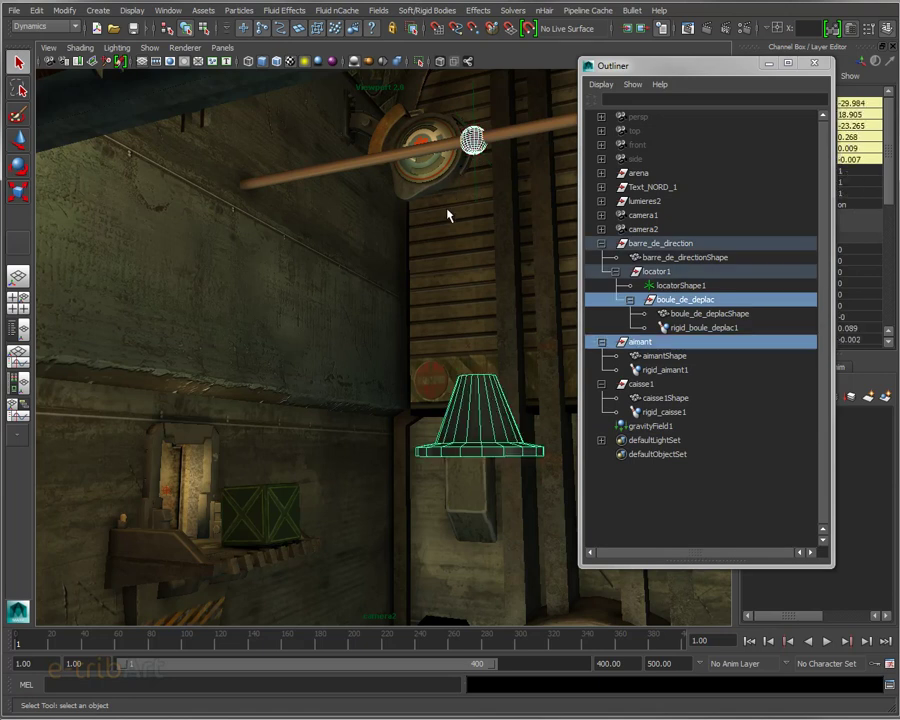
pyautogui.click(446, 12)
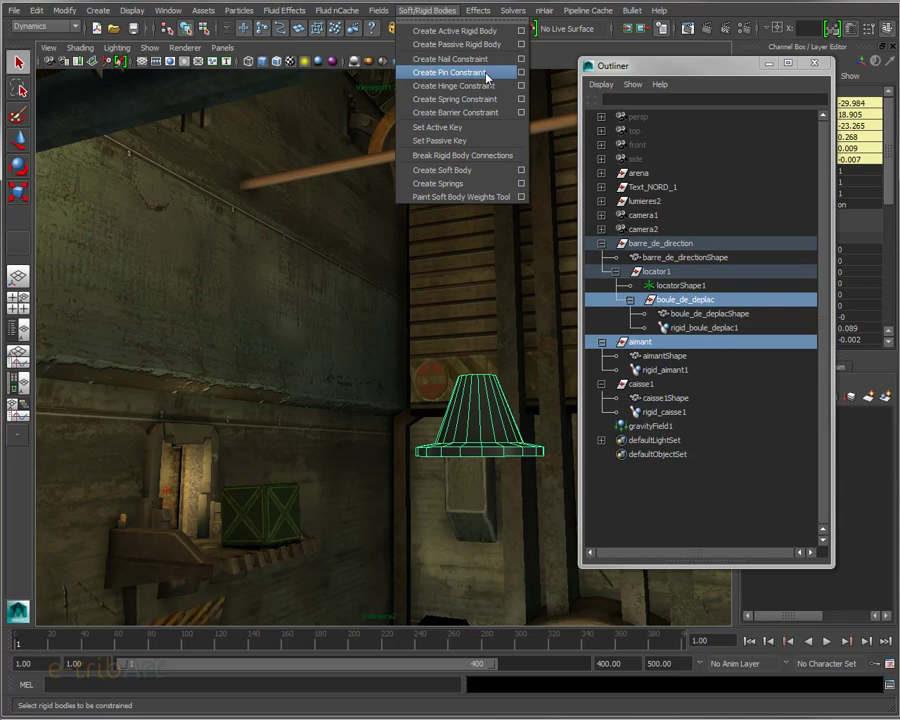
# Step: Create rigidPinConstraint1 between cone and sphere and raise it along Y to the sphere
pyautogui.click(487, 77)
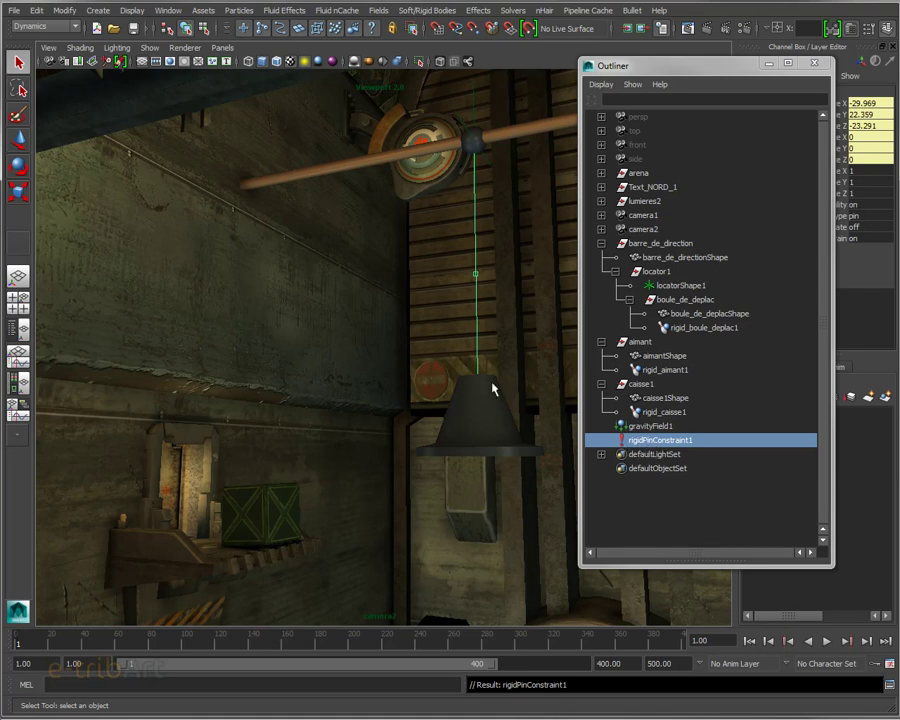
pyautogui.click(476, 280)
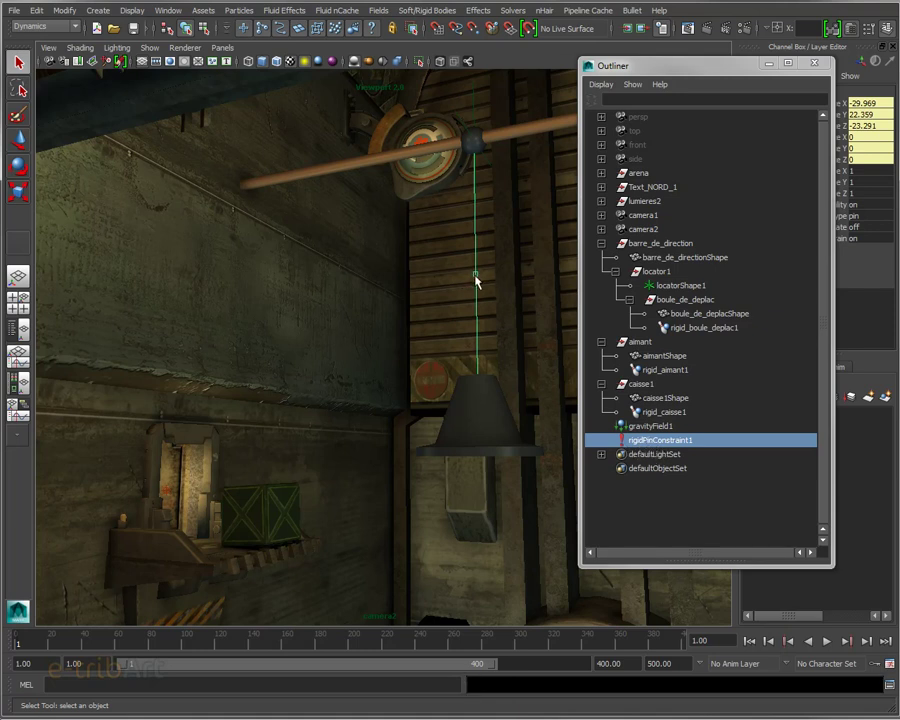
pyautogui.press('w')
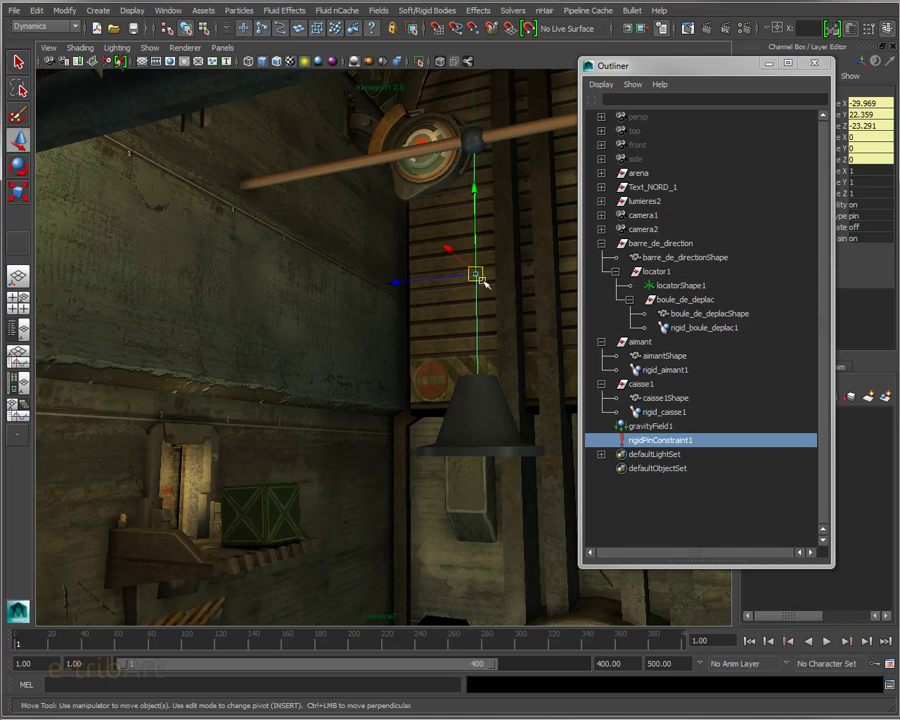
pyautogui.moveTo(398, 285); pyautogui.dragTo(436, 288)
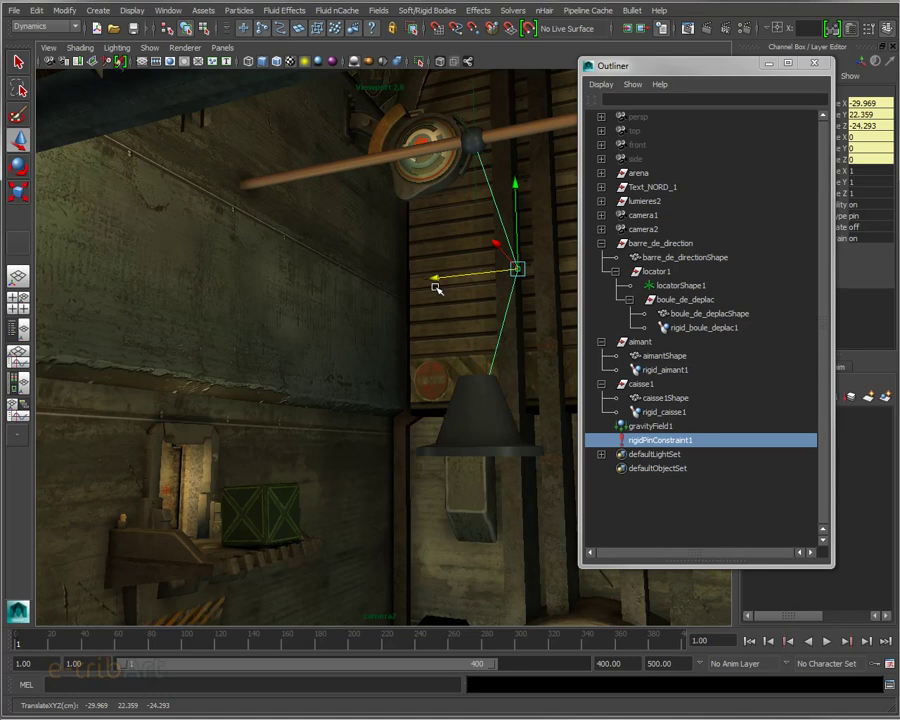
pyautogui.hotkey('ctrl', 'z')
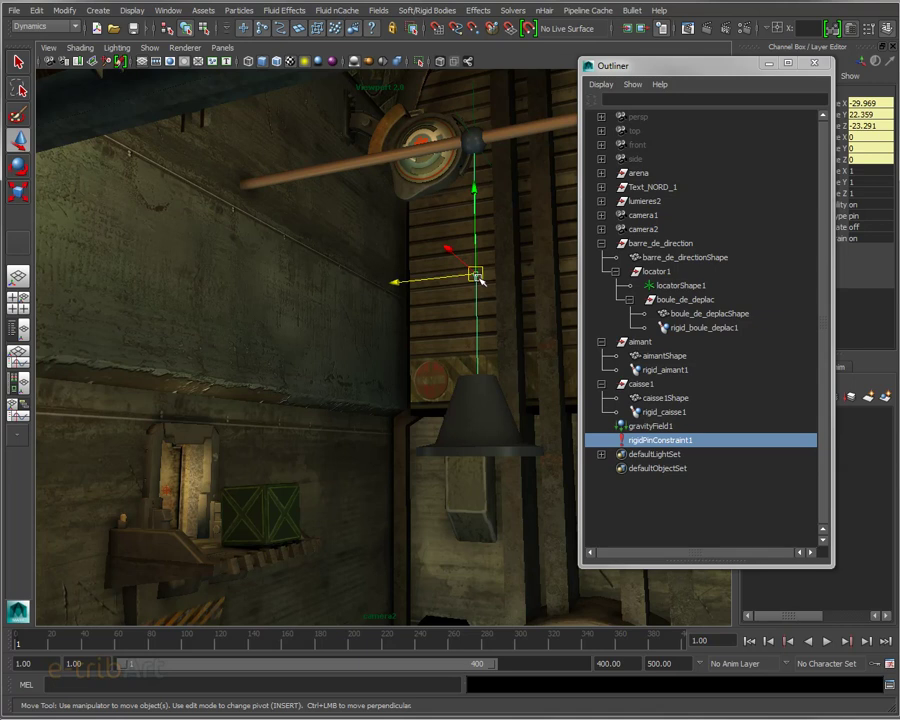
pyautogui.moveTo(476, 244)
pyautogui.mouseDown()
pyautogui.moveTo(474, 116)
pyautogui.moveTo(487, 251)
pyautogui.mouseUp()
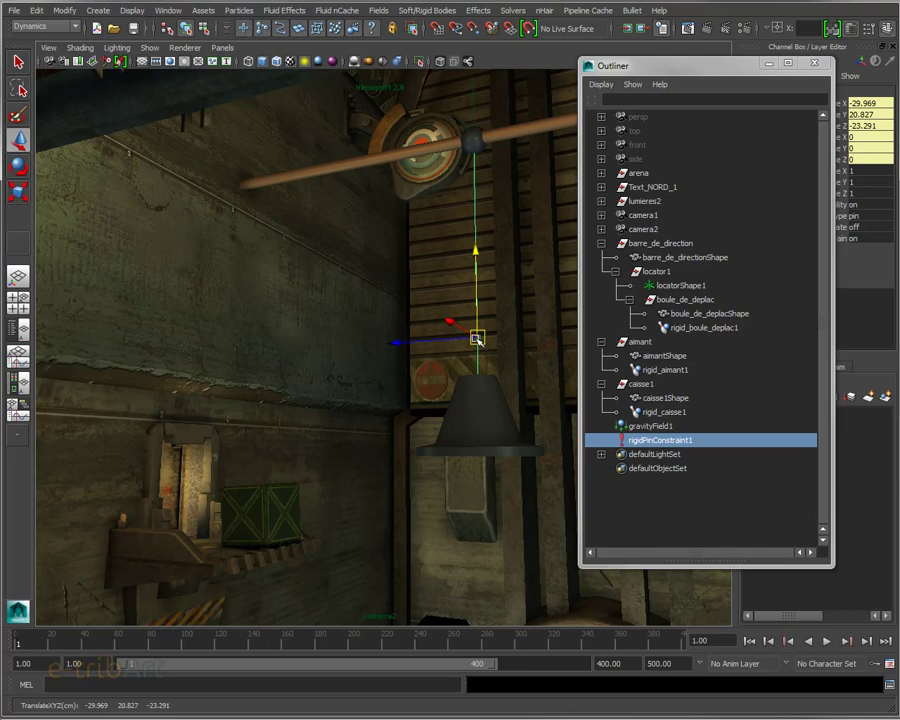
pyautogui.moveTo(477, 340)
pyautogui.mouseDown()
pyautogui.moveTo(472, 102)
pyautogui.moveTo(477, 203)
pyautogui.mouseUp()
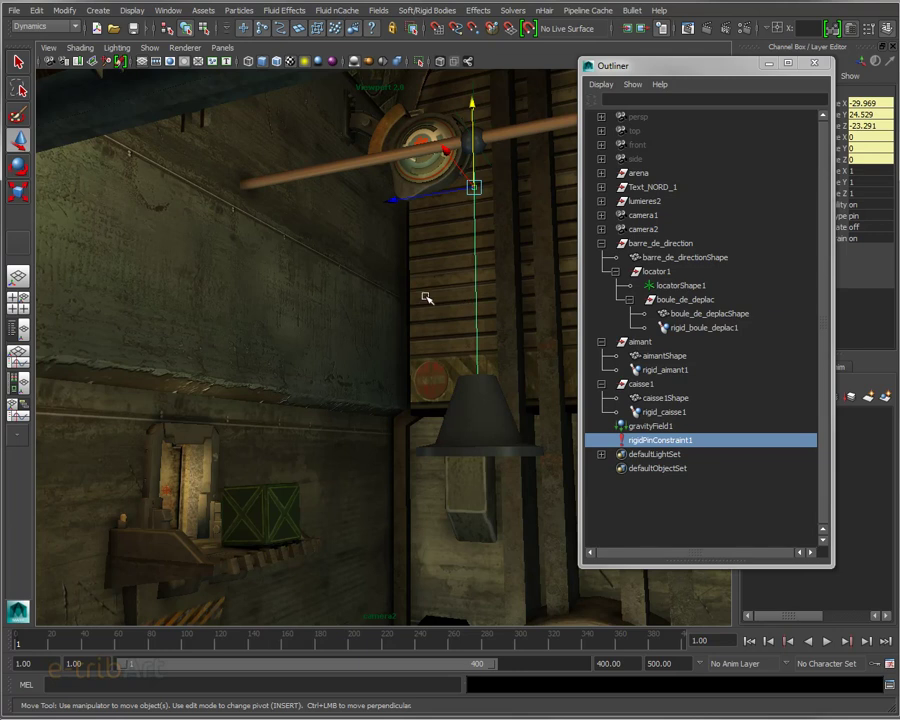
# Step: Rewind, set the initial state for all dynamic objects, and test-play to about frame 24
pyautogui.click(747, 641)
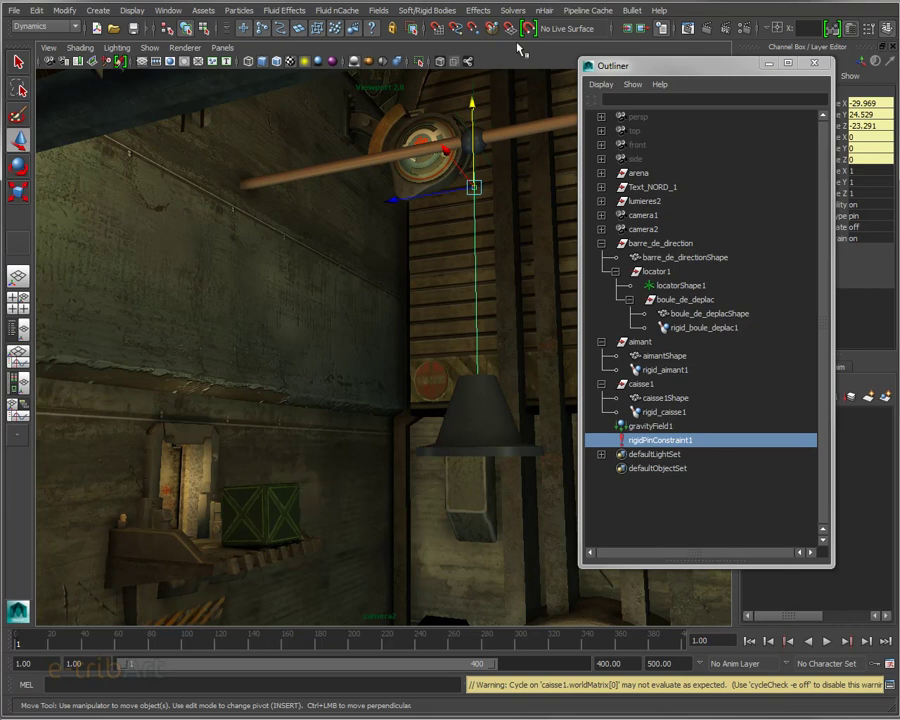
pyautogui.click(512, 10)
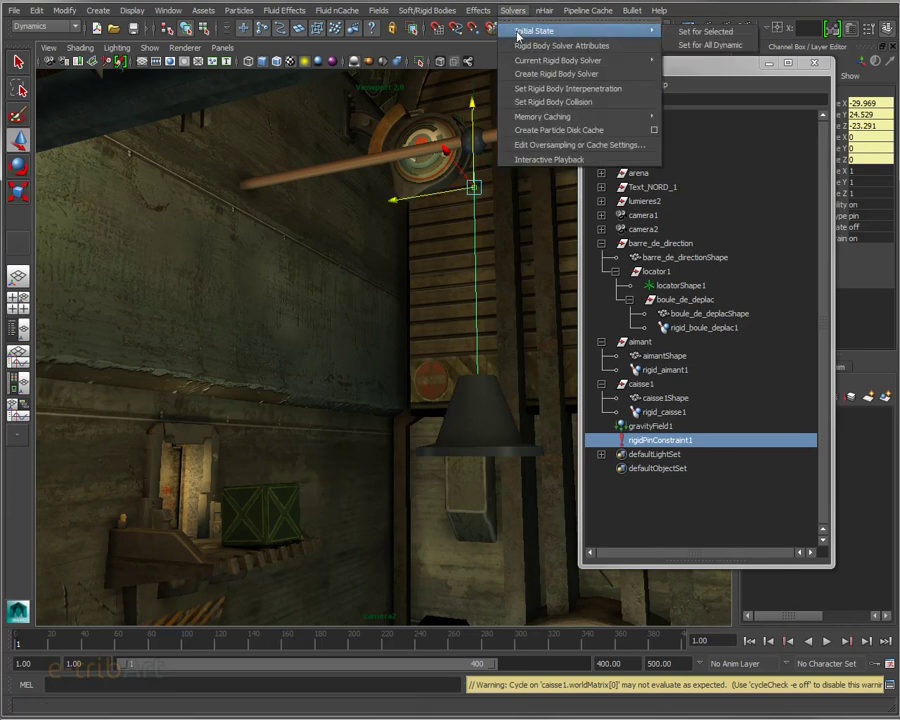
pyautogui.click(693, 46)
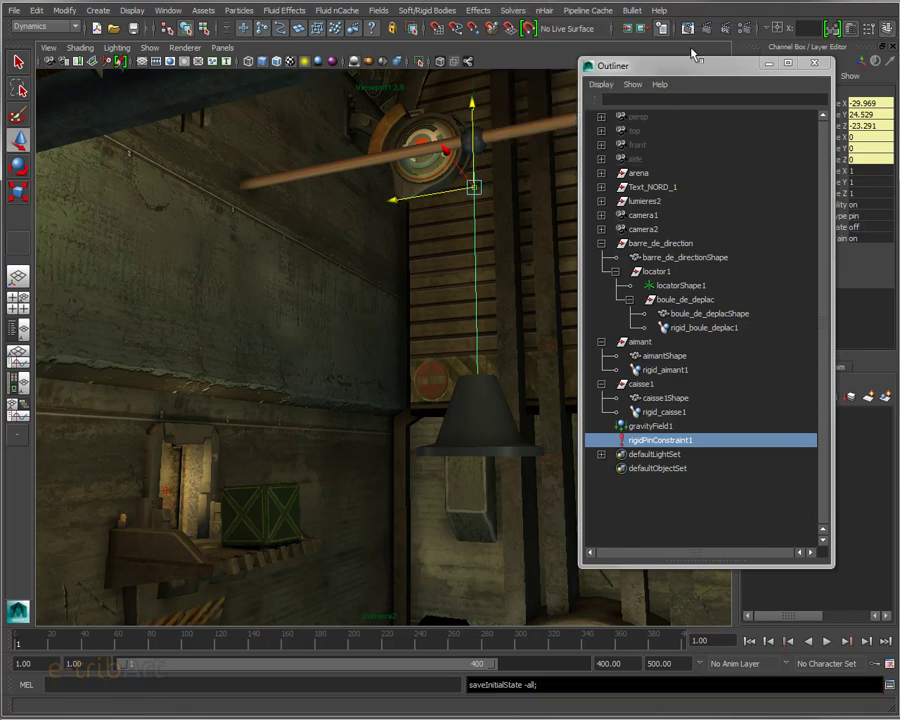
pyautogui.click(826, 642)
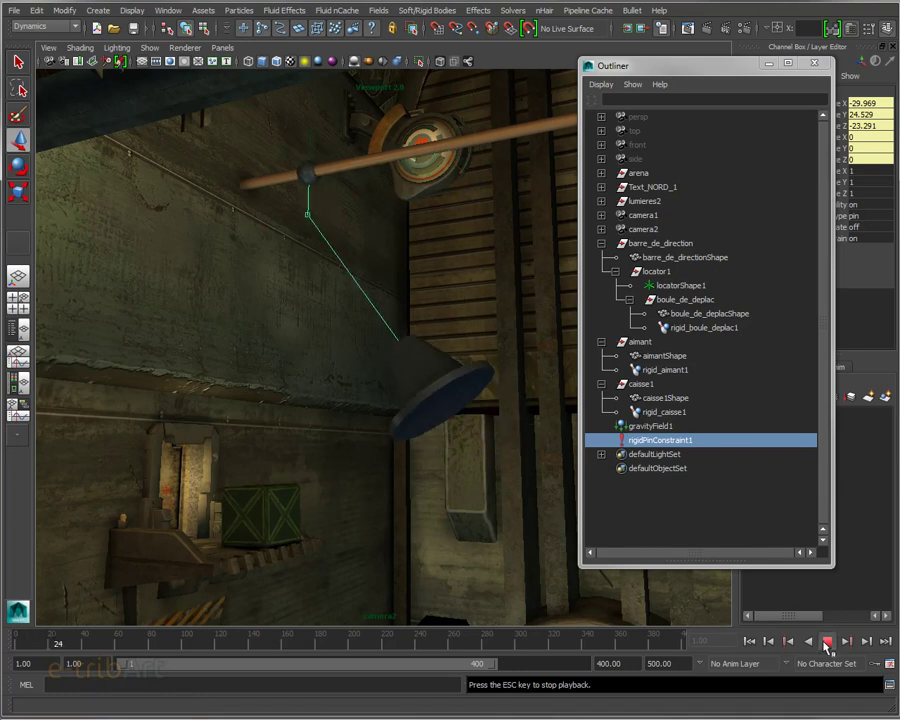
pyautogui.click(826, 642)
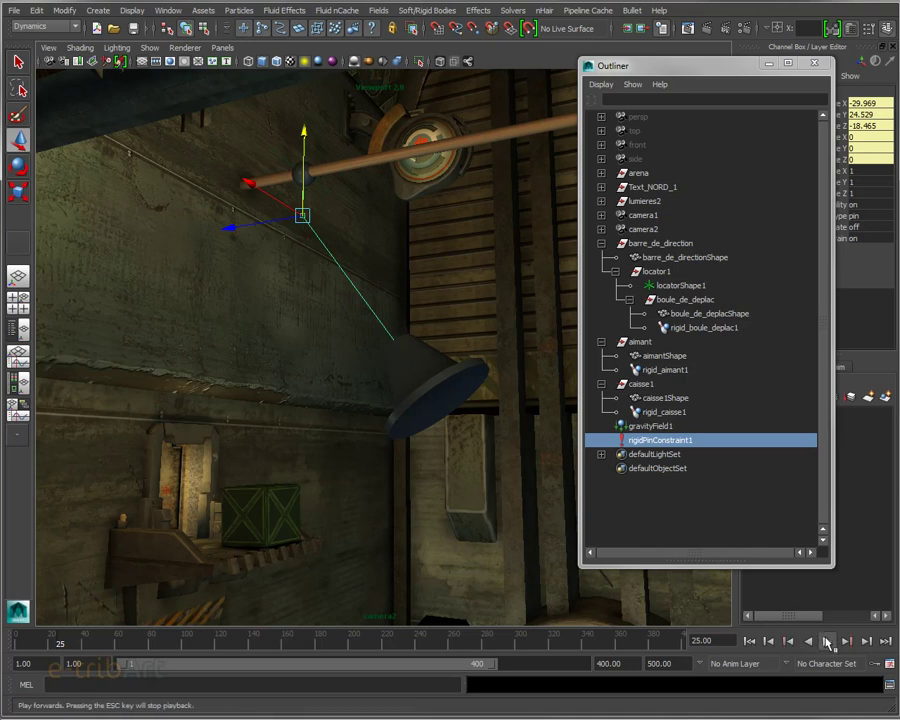
# Step: Replay to about frame 354, rewind, and slide rigidPinConstraint1 along X above the magnet
pyautogui.click(827, 641)
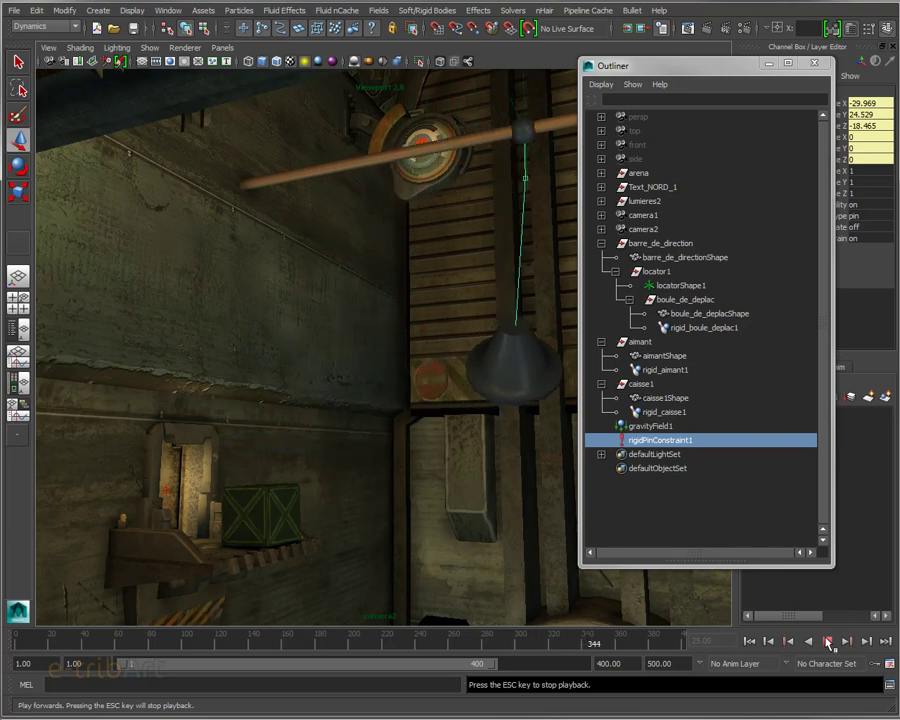
pyautogui.click(827, 641)
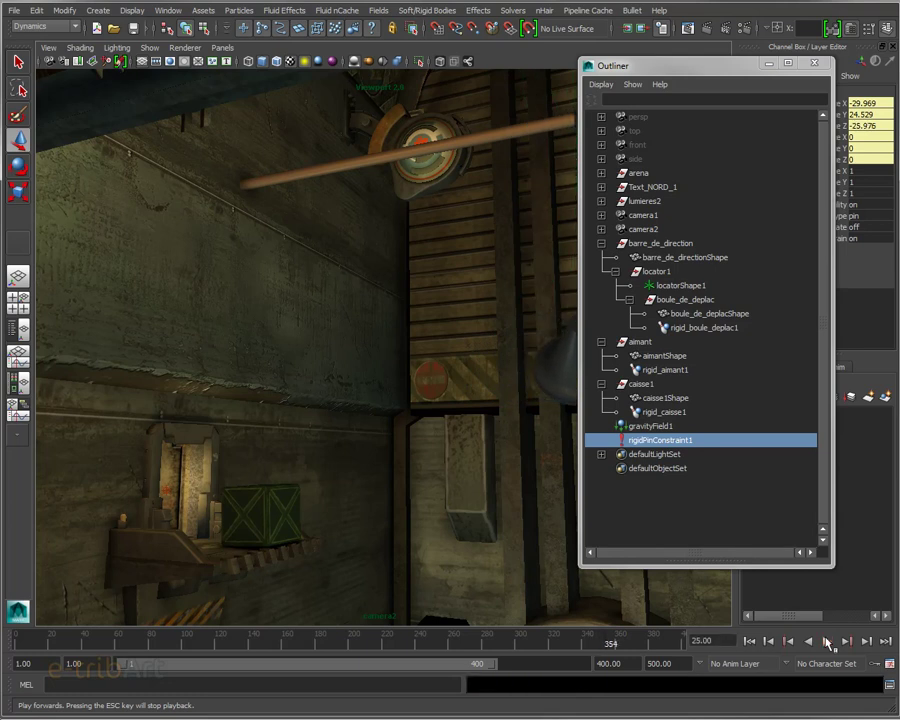
pyautogui.click(749, 641)
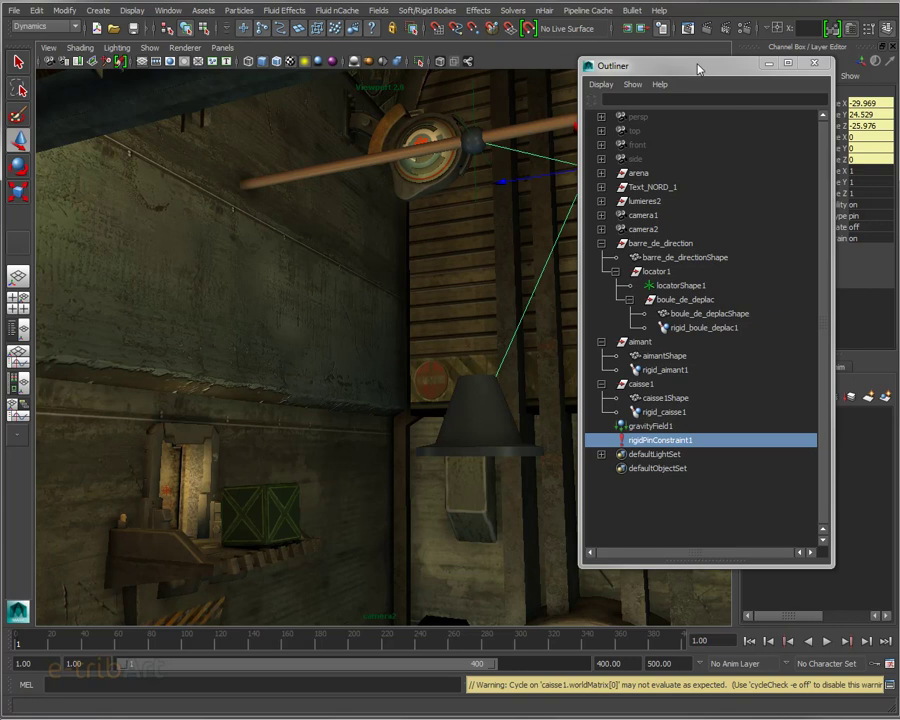
pyautogui.moveTo(697, 66); pyautogui.dragTo(808, 95)
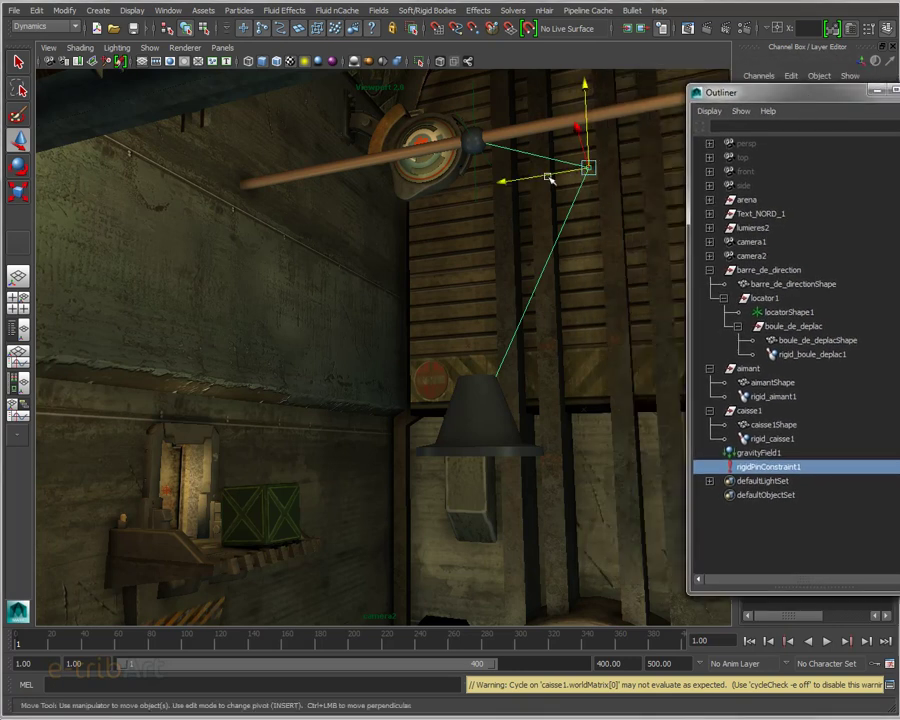
pyautogui.moveTo(505, 183)
pyautogui.mouseDown()
pyautogui.moveTo(395, 198)
pyautogui.moveTo(402, 200)
pyautogui.mouseUp()
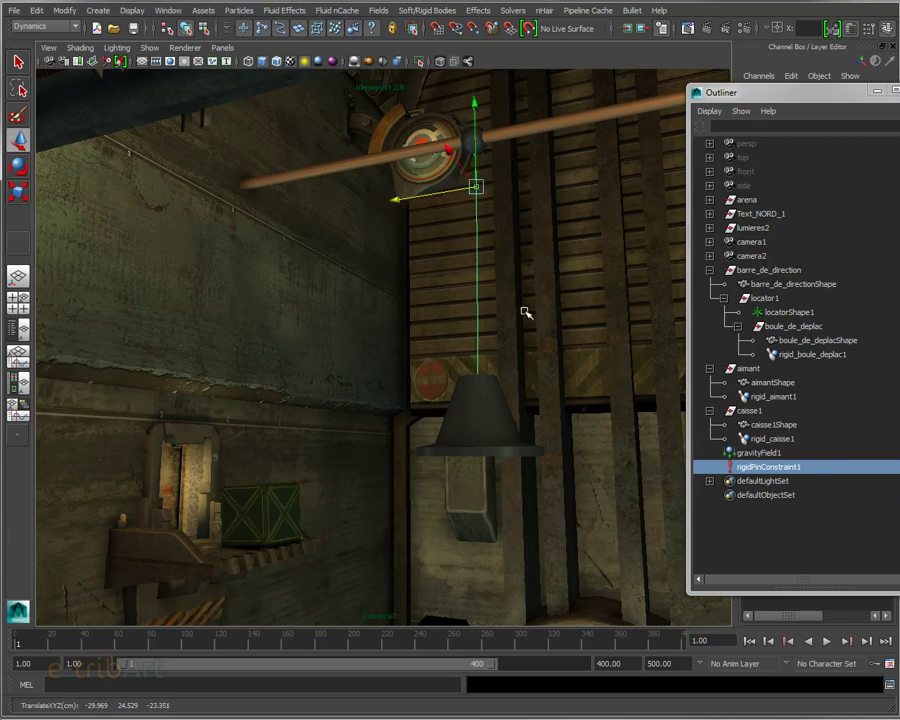
pyautogui.click(749, 641)
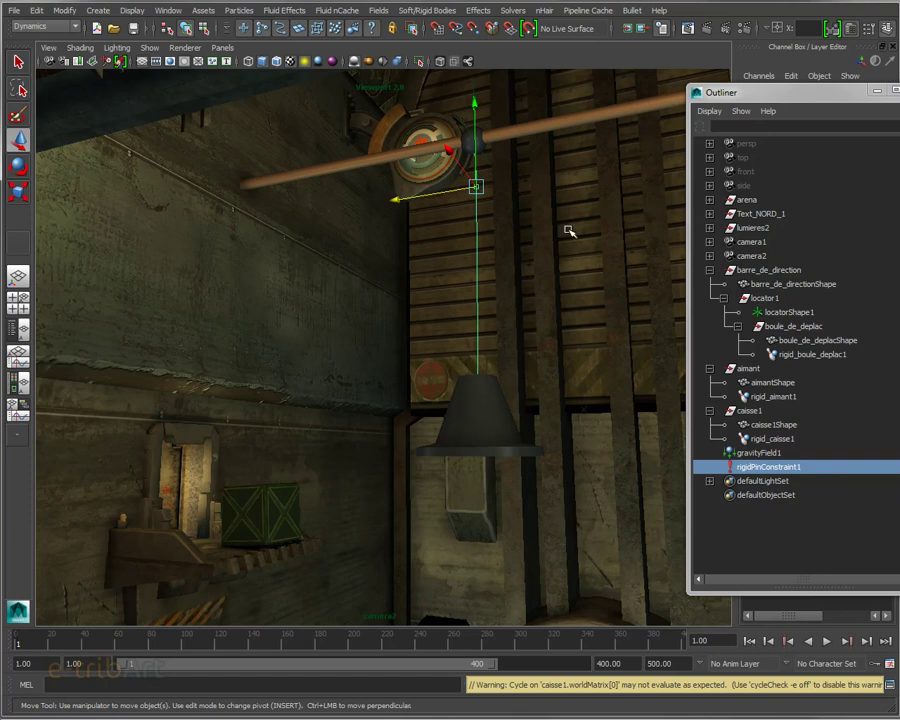
# Step: Lower rigidPinConstraint1 along Y to translate -29.969, 21.218, -23.351, near the magnet
pyautogui.moveTo(475, 150); pyautogui.dragTo(476, 232)
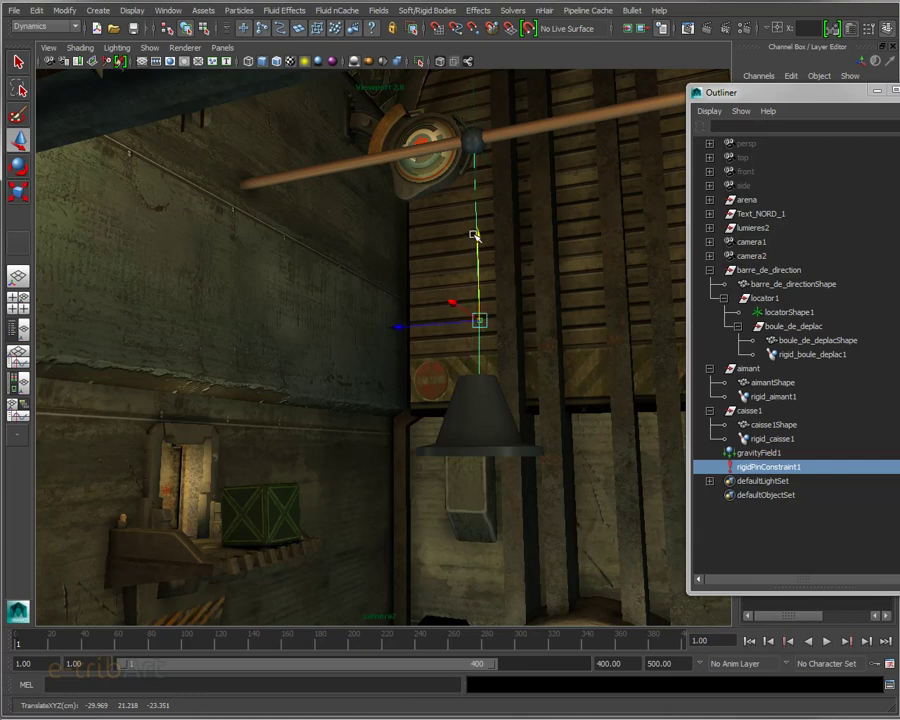
# Step: Replay the simulation from frame 1 with the lowered pin, stopping near frame 70
pyautogui.click(752, 645)
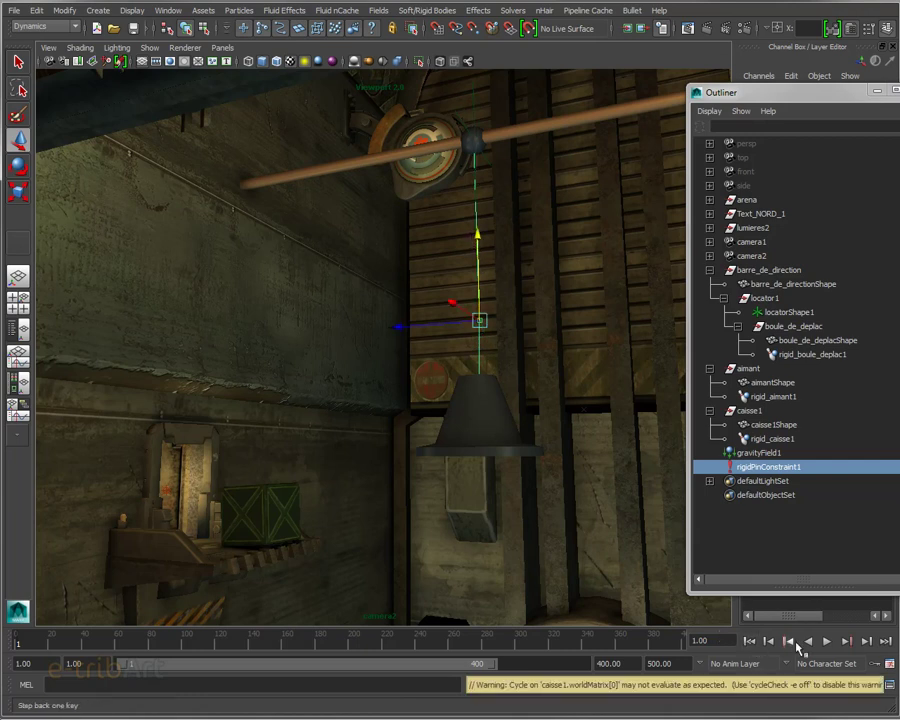
pyautogui.click(828, 642)
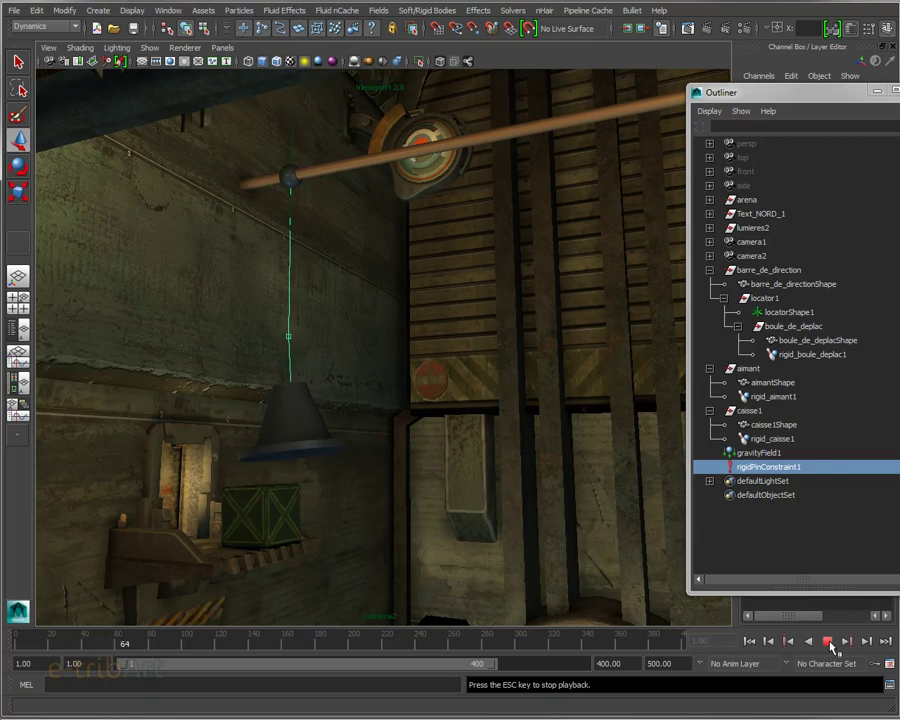
pyautogui.click(828, 642)
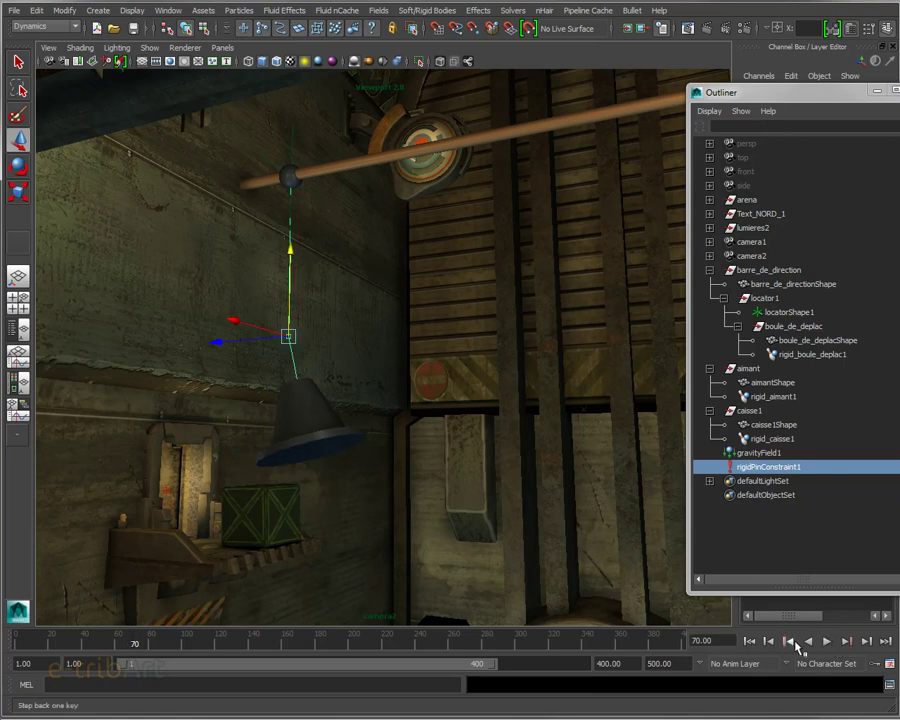
# Step: Rewind to frame 1 and move the pin constraint along Z to sit above the magnet cone
pyautogui.click(749, 641)
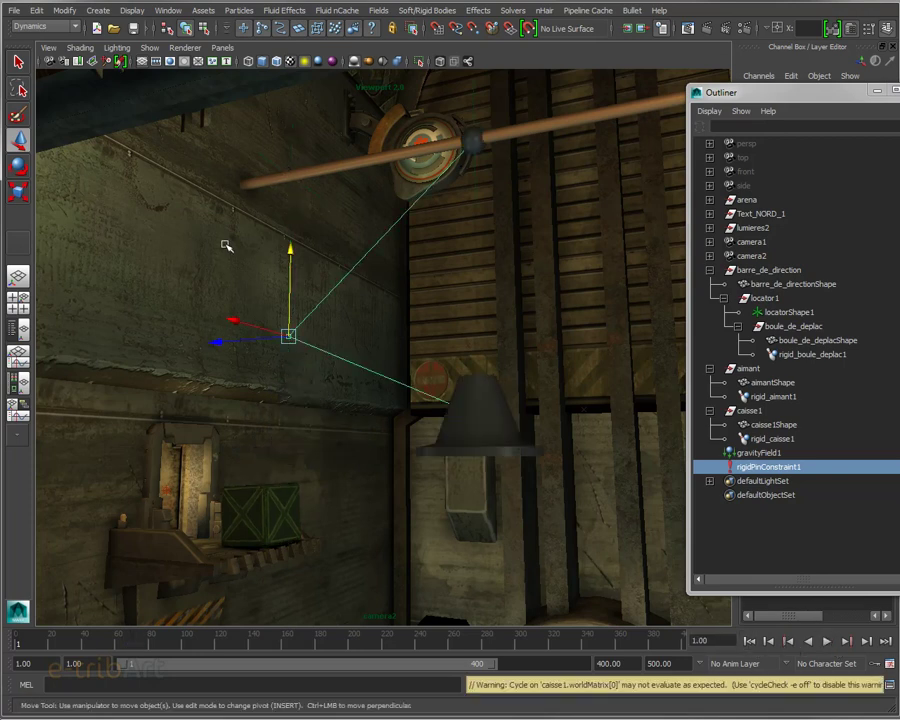
pyautogui.moveTo(216, 342)
pyautogui.mouseDown()
pyautogui.moveTo(390, 355)
pyautogui.moveTo(384, 359)
pyautogui.mouseUp()
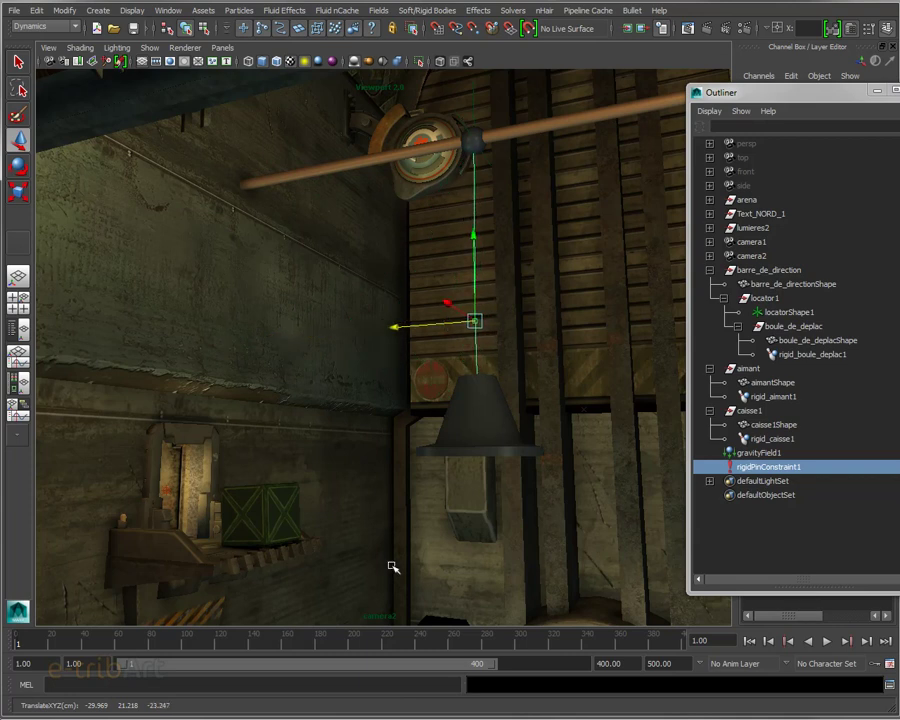
pyautogui.click(257, 431)
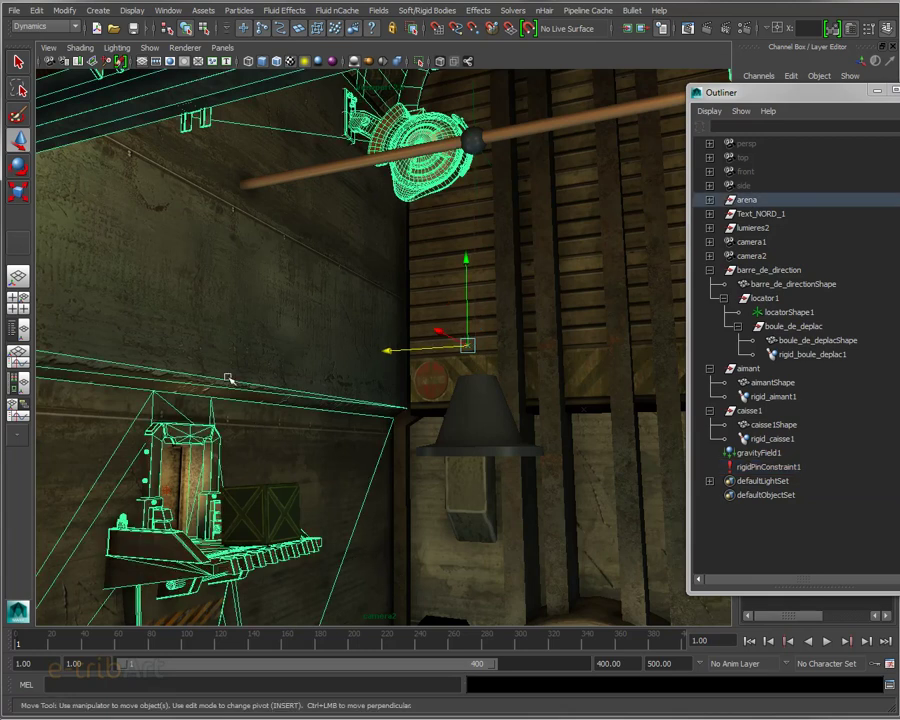
# Step: Select rigid_arena7 under arena > hall_ouest and check its Bounciness of 0.1 in the Channel Box
pyautogui.click(709, 200)
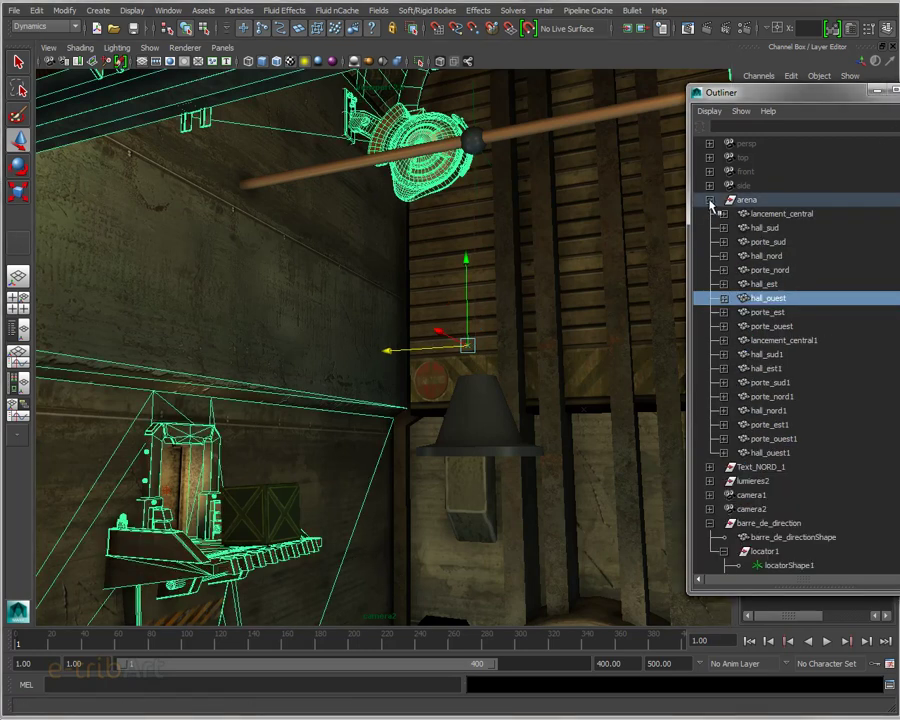
pyautogui.click(723, 298)
pyautogui.click(786, 326)
pyautogui.moveTo(832, 101)
pyautogui.mouseDown()
pyautogui.moveTo(277, 108)
pyautogui.moveTo(236, 93)
pyautogui.mouseUp()
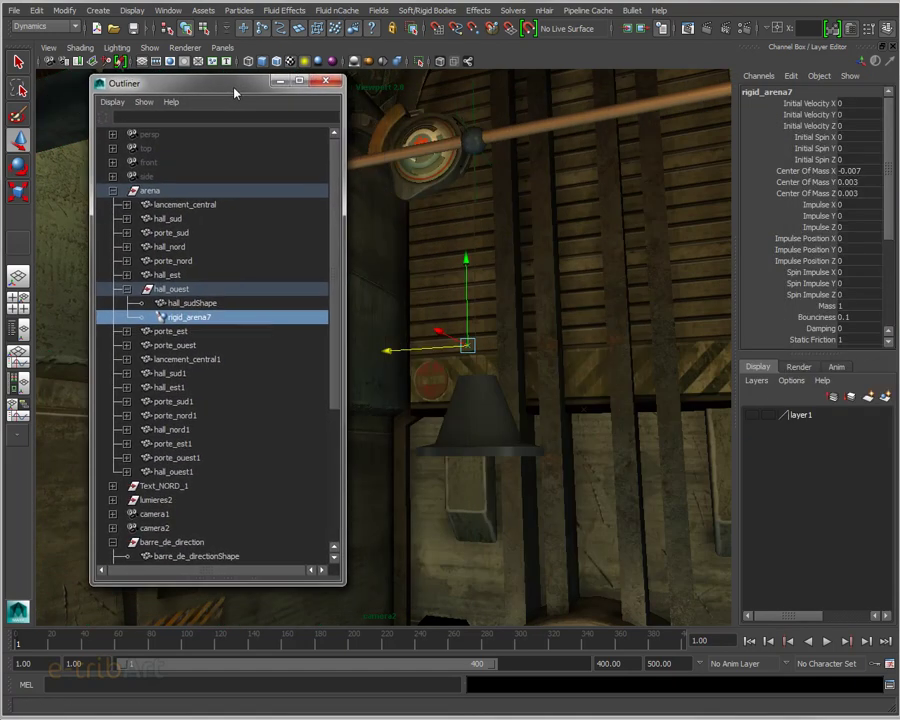
pyautogui.doubleClick(850, 317)
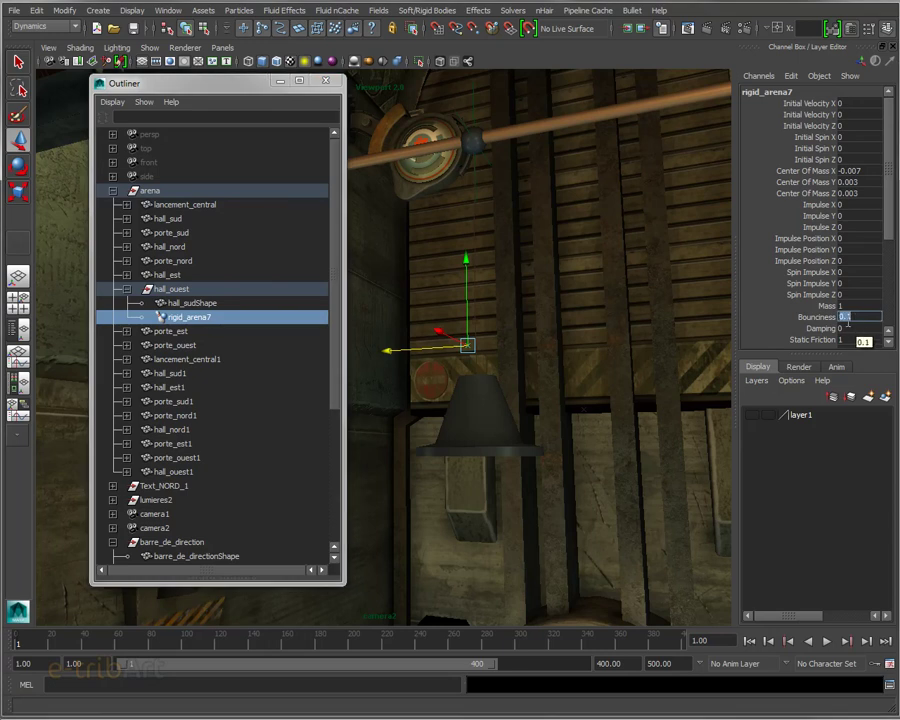
pyautogui.click(856, 317)
pyautogui.moveTo(886, 240); pyautogui.dragTo(883, 268)
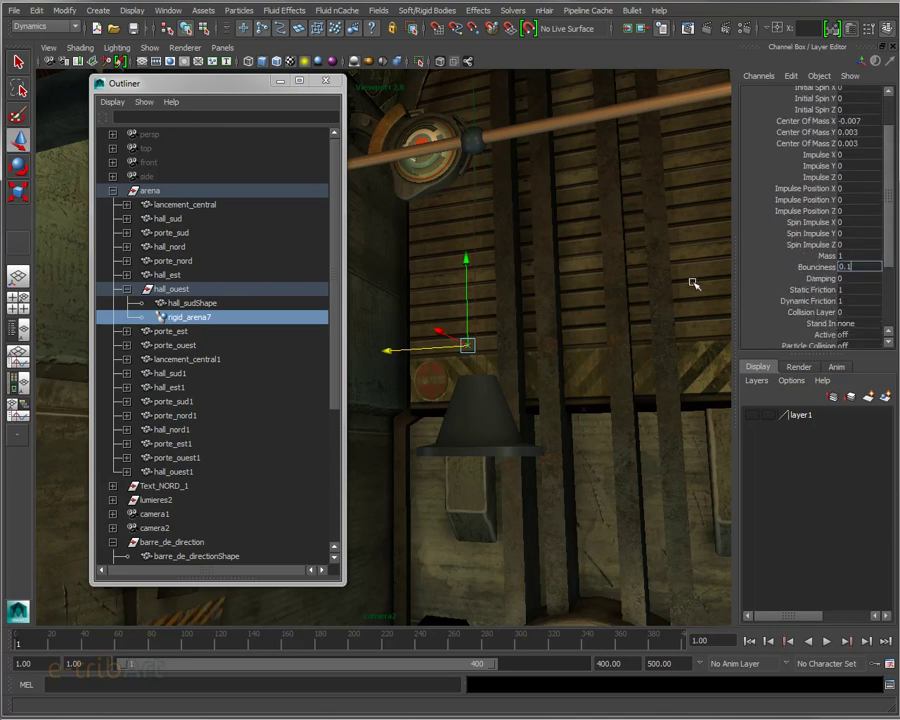
# Step: Give the magnet's rigid body Bounciness 0.1, Damping 0.6 and Dynamic Friction 0.3 in the Channel Box
pyautogui.click(464, 408)
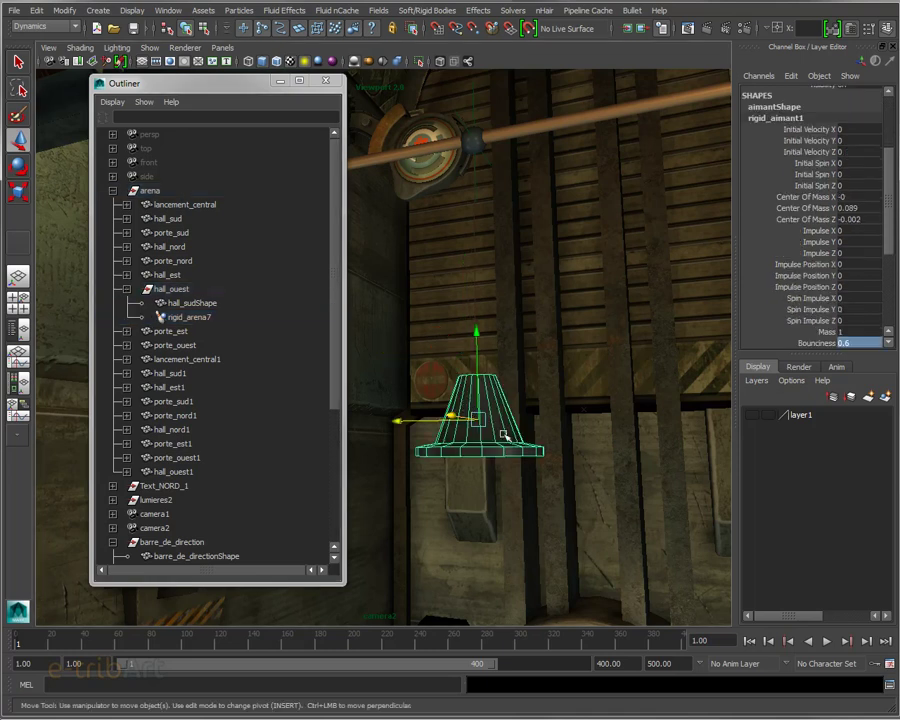
pyautogui.moveTo(887, 255); pyautogui.dragTo(887, 289)
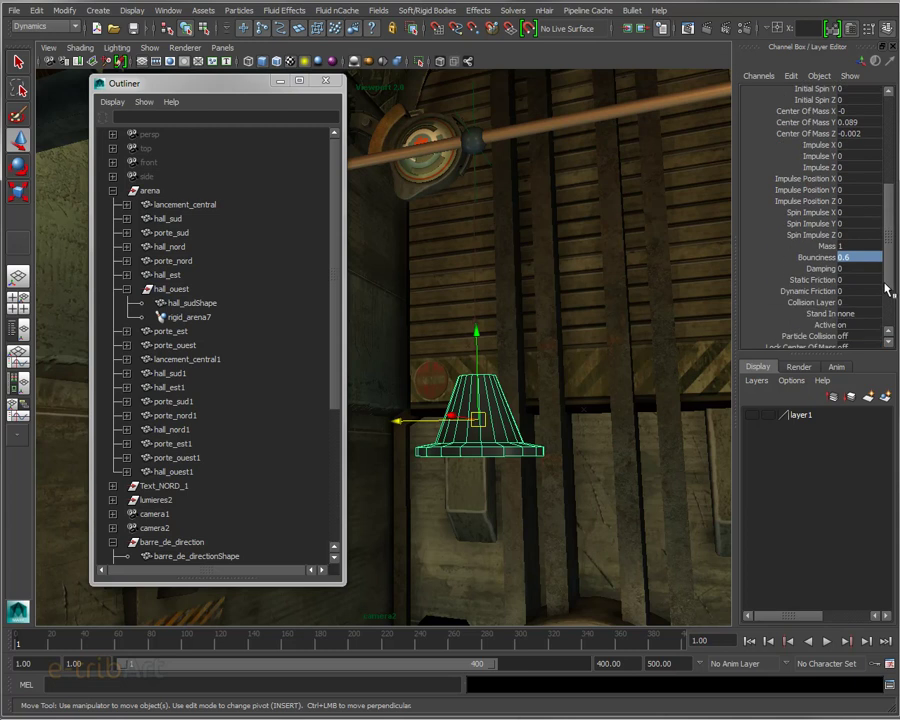
pyautogui.click(860, 257)
pyautogui.write('0.1')
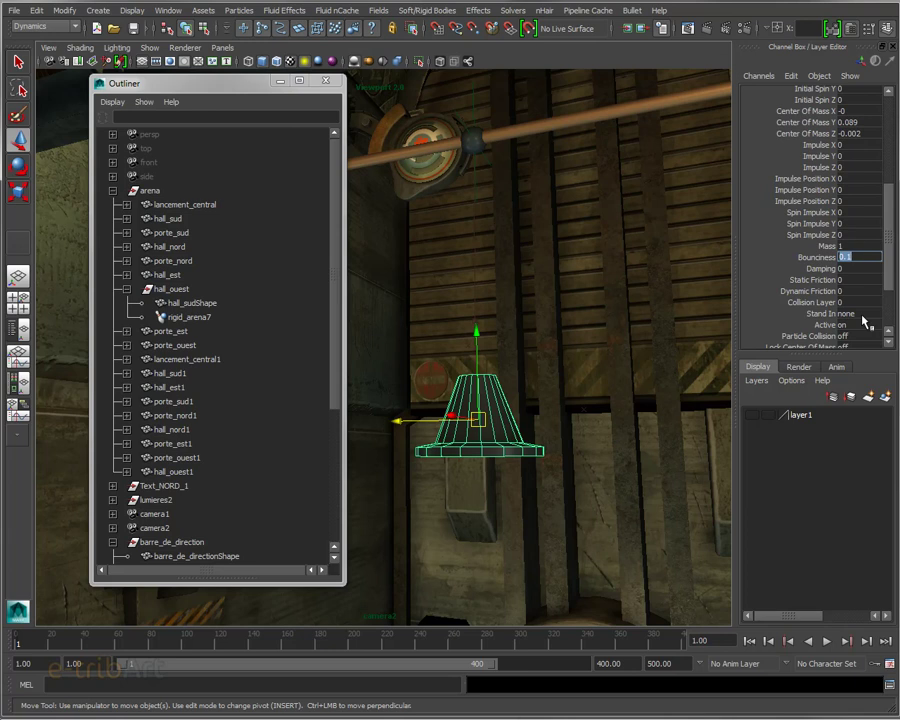
pyautogui.click(848, 268)
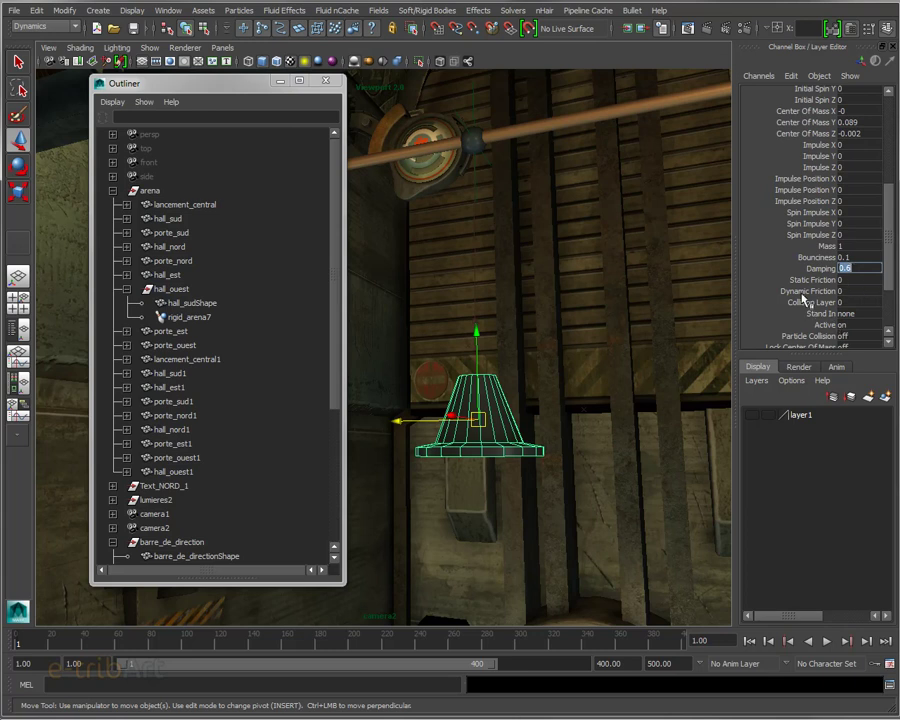
pyautogui.click(760, 291)
pyautogui.click(845, 291)
pyautogui.write('.3')
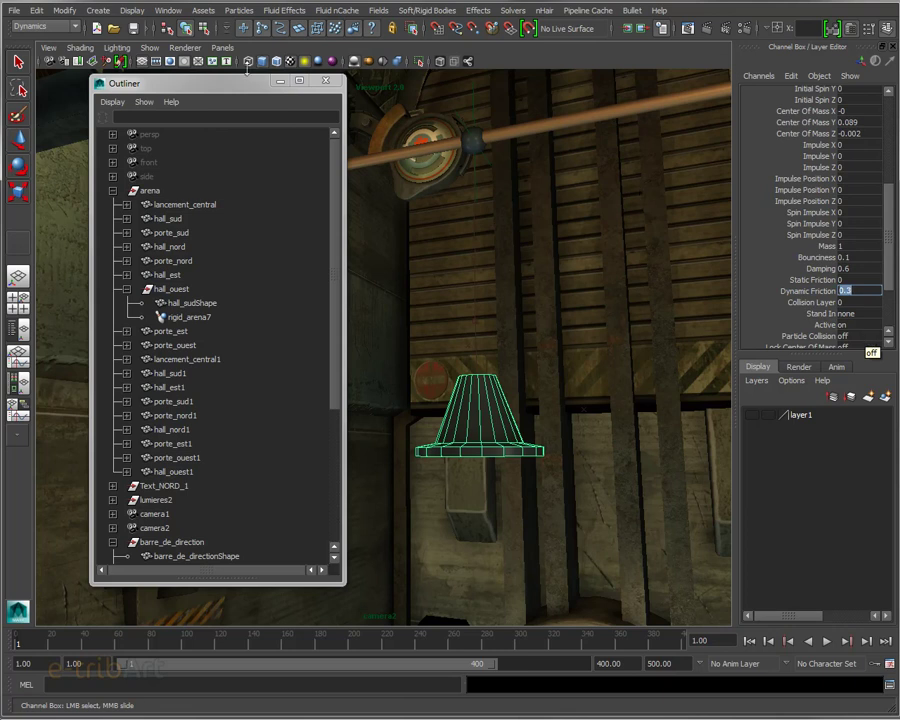
pyautogui.moveTo(205, 88)
pyautogui.mouseDown()
pyautogui.moveTo(675, 85)
pyautogui.moveTo(707, 74)
pyautogui.mouseUp()
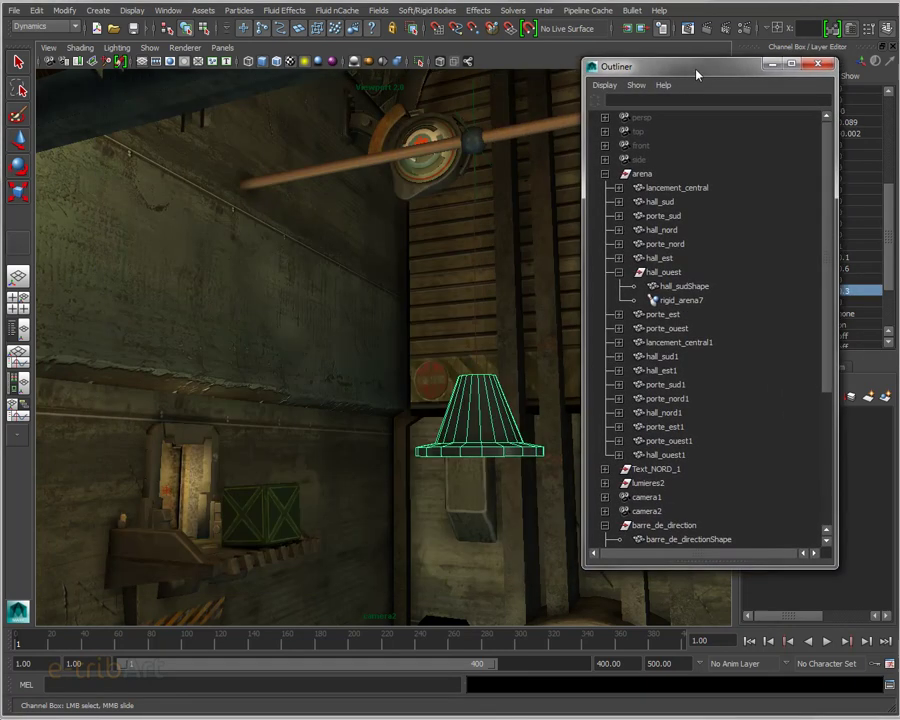
# Step: Save the scene, play the simulation to about frame 98, then rewind to frame 1
pyautogui.click(757, 645)
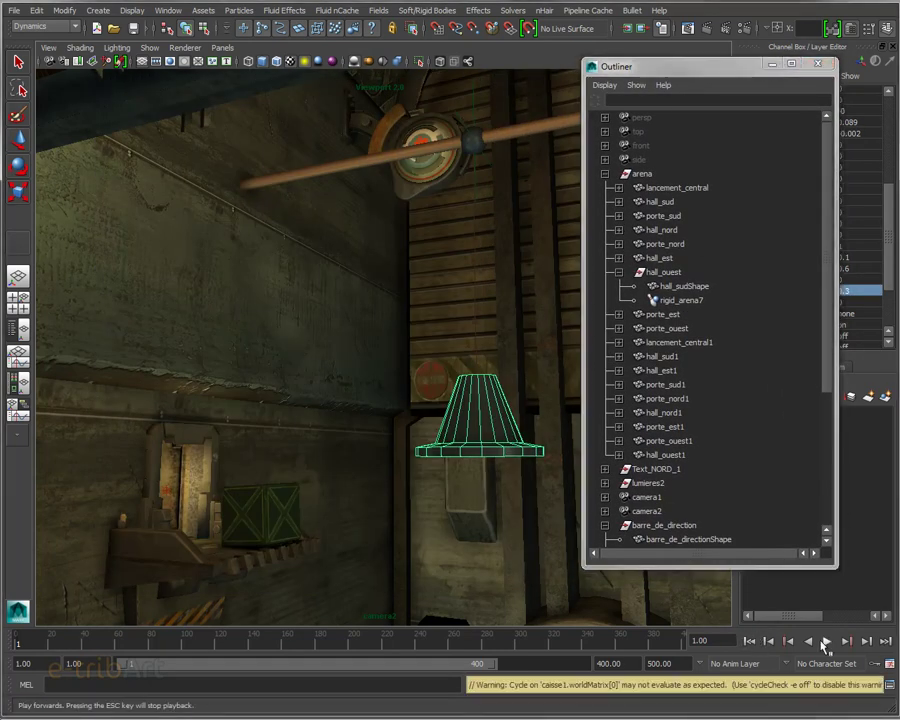
pyautogui.hotkey('ctrl', 's')
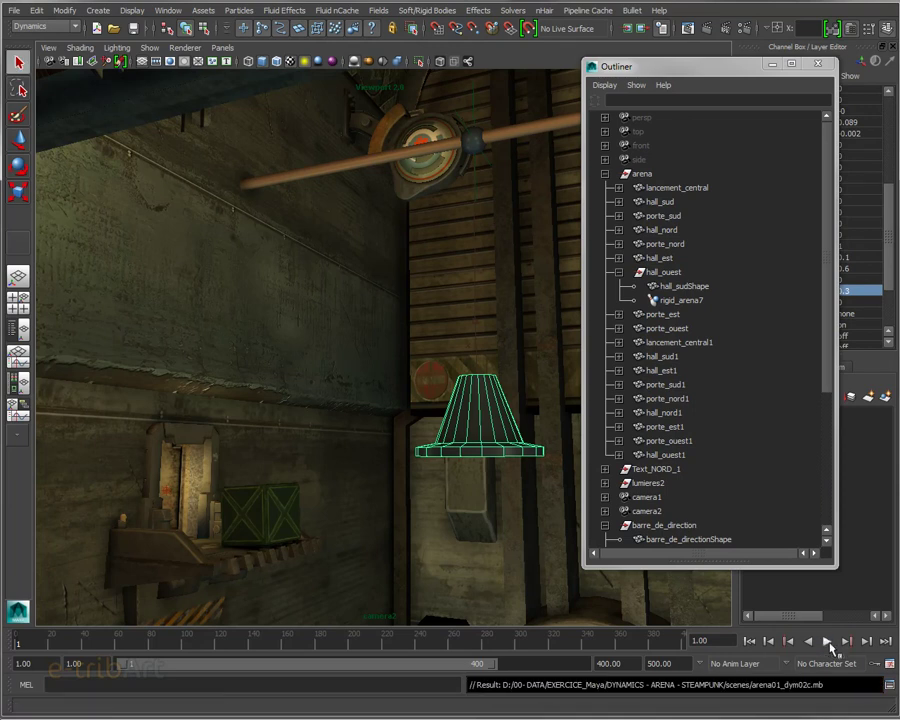
pyautogui.click(829, 645)
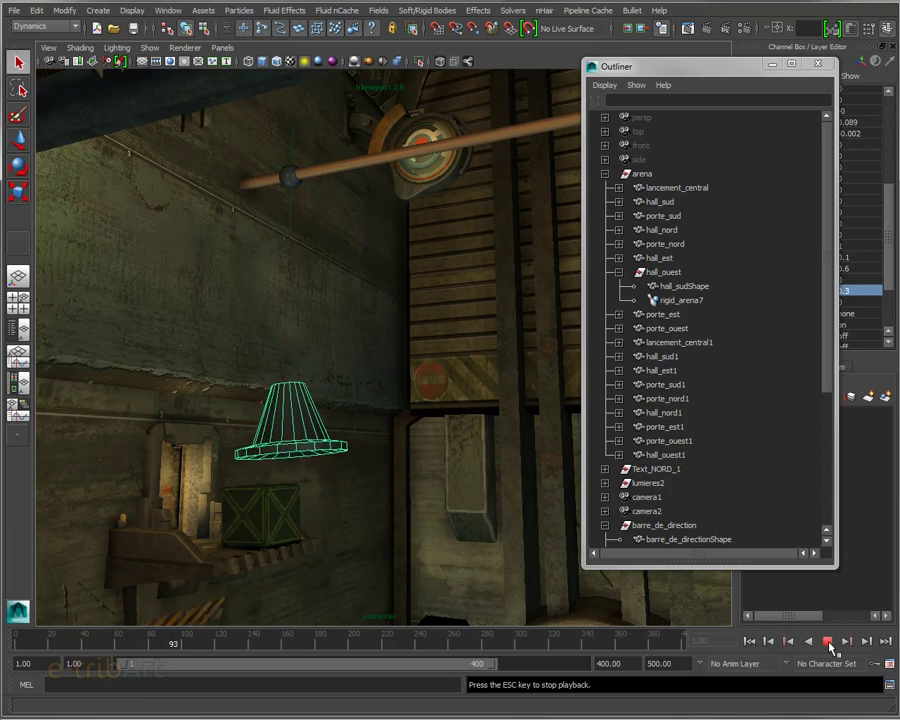
pyautogui.click(828, 642)
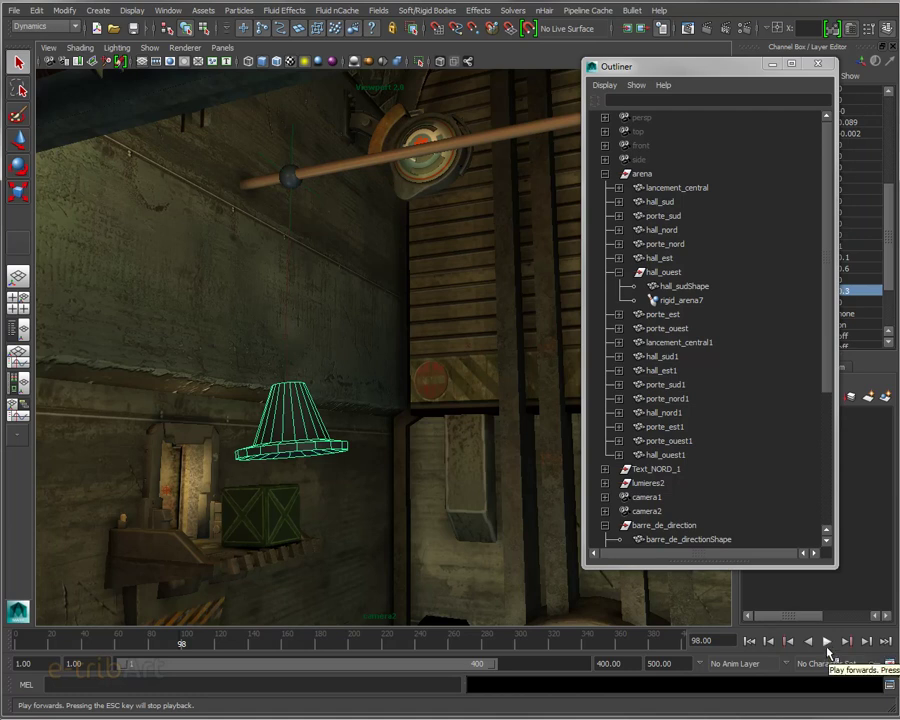
pyautogui.click(750, 641)
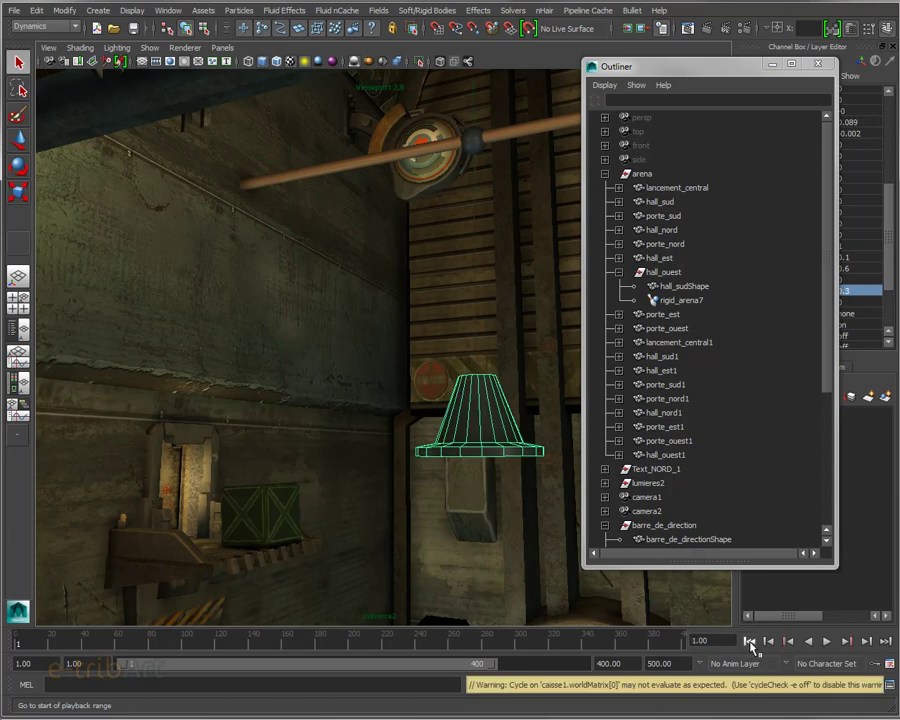
# Step: Collapse the barre_de_direction hierarchy in the Outliner and save the scene
pyautogui.moveTo(627, 69)
pyautogui.mouseDown()
pyautogui.moveTo(668, 71)
pyautogui.moveTo(661, 59)
pyautogui.mouseUp()
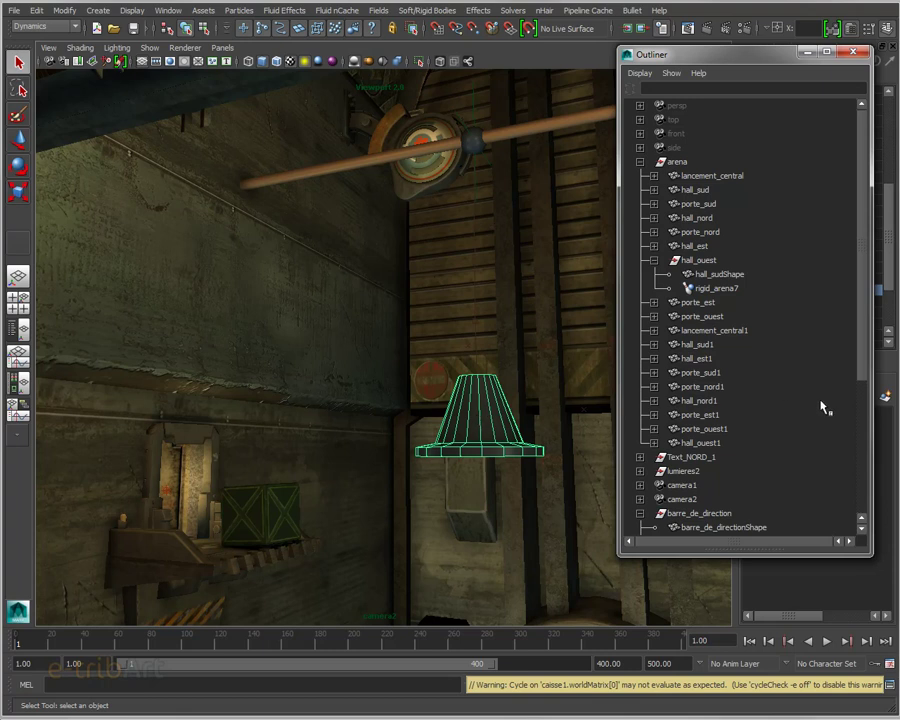
pyautogui.moveTo(860, 372); pyautogui.dragTo(854, 466)
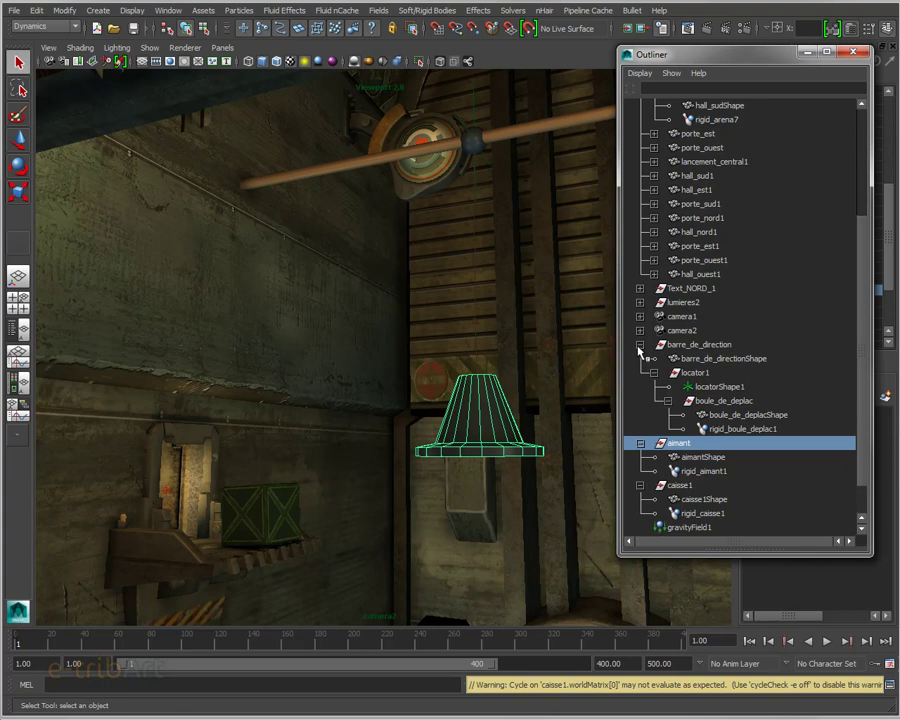
pyautogui.click(640, 345)
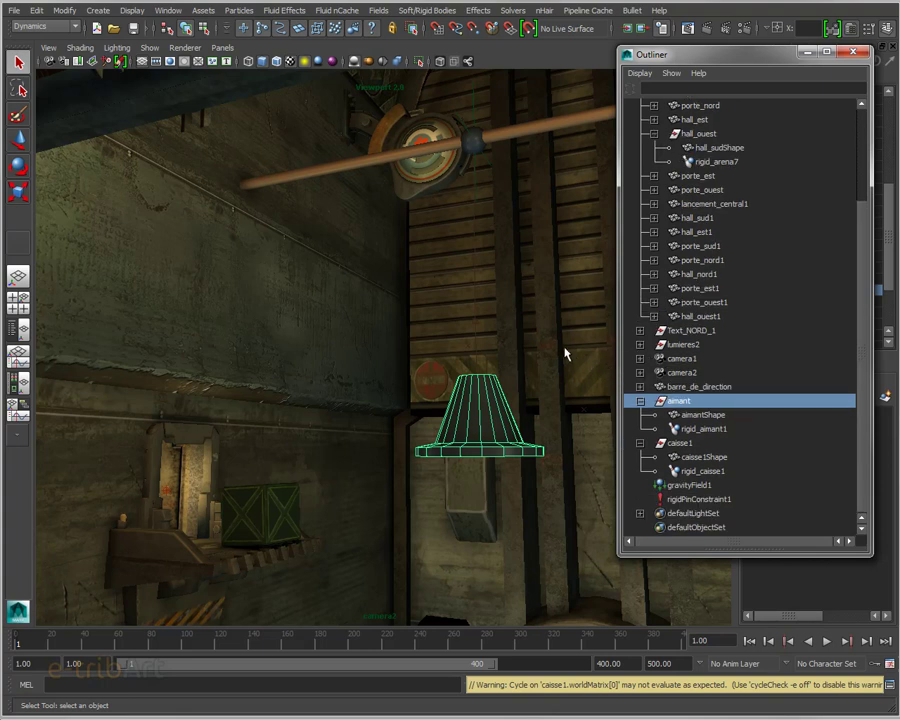
pyautogui.hotkey('ctrl', 's')
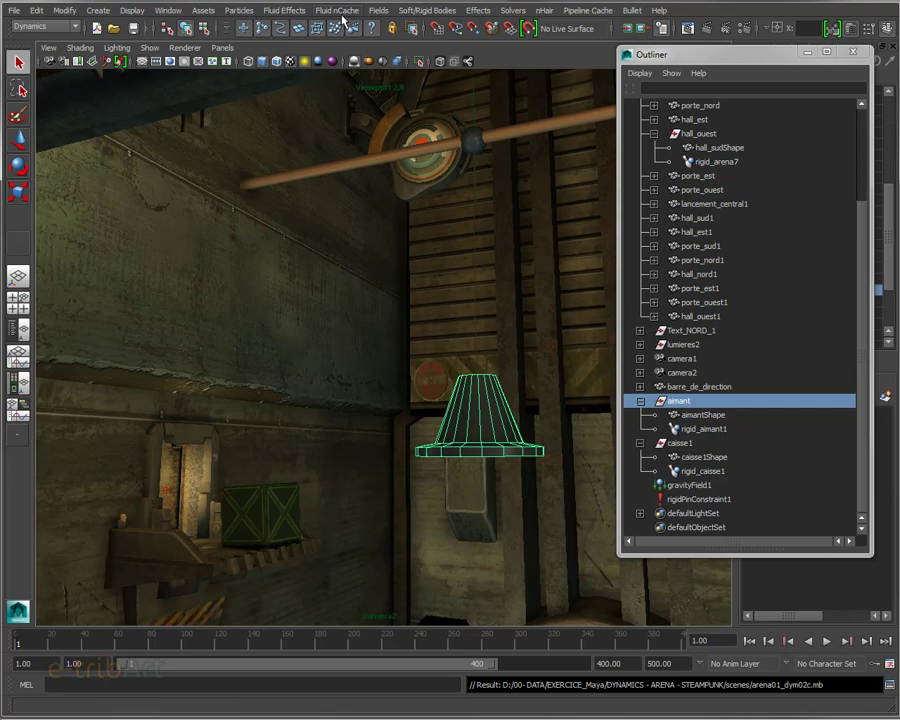
# Step: Try Fields > Radial, then select the crate's rigid body, defaultLightSet and rigidPinConstraint1 in the Outliner
pyautogui.click(379, 10)
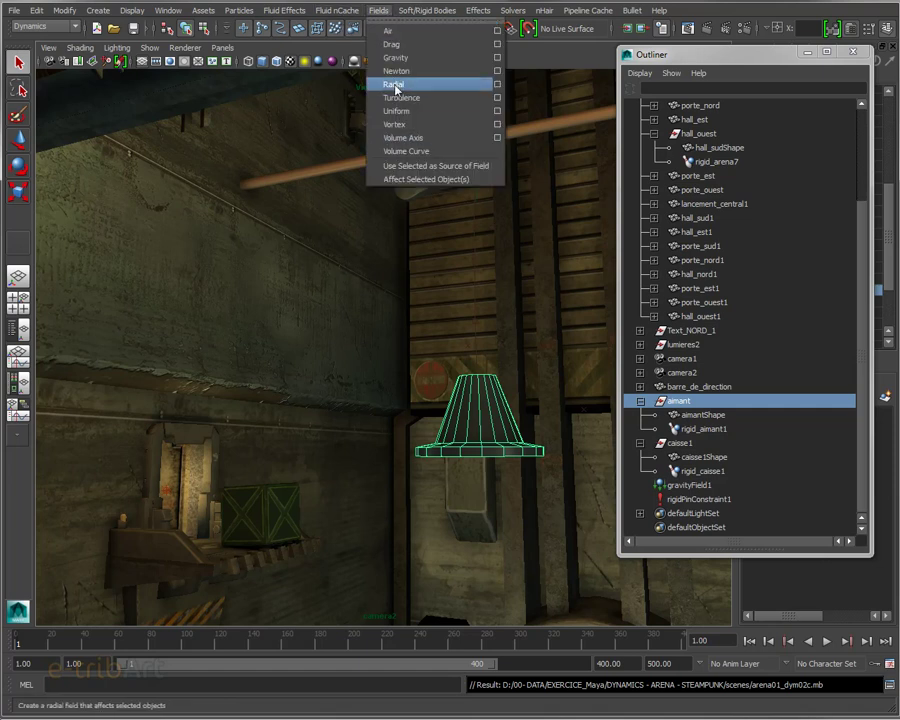
pyautogui.click(567, 62)
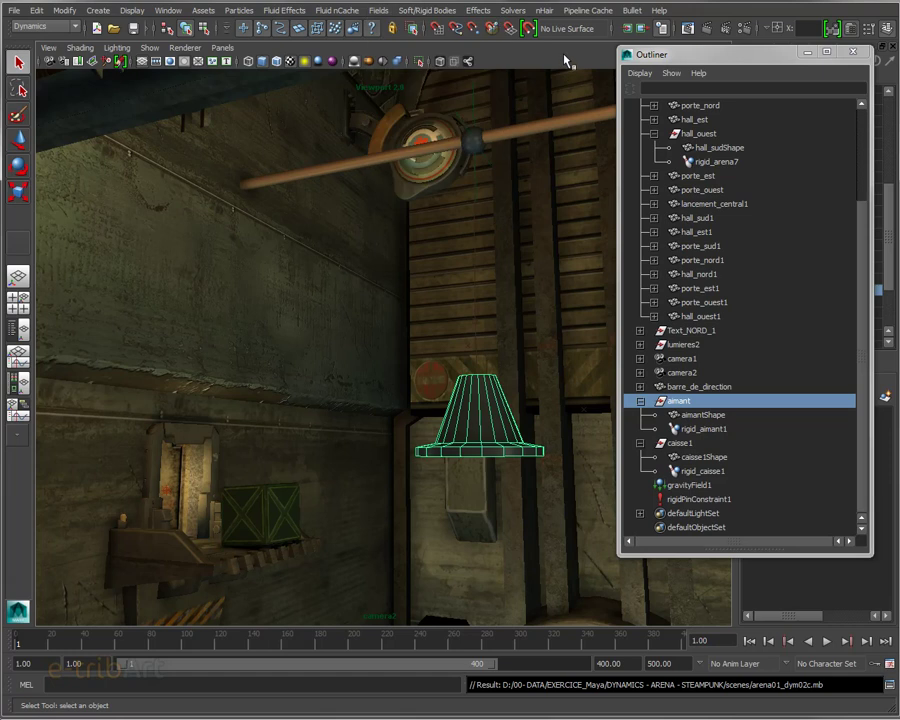
pyautogui.click(687, 473)
pyautogui.click(687, 513)
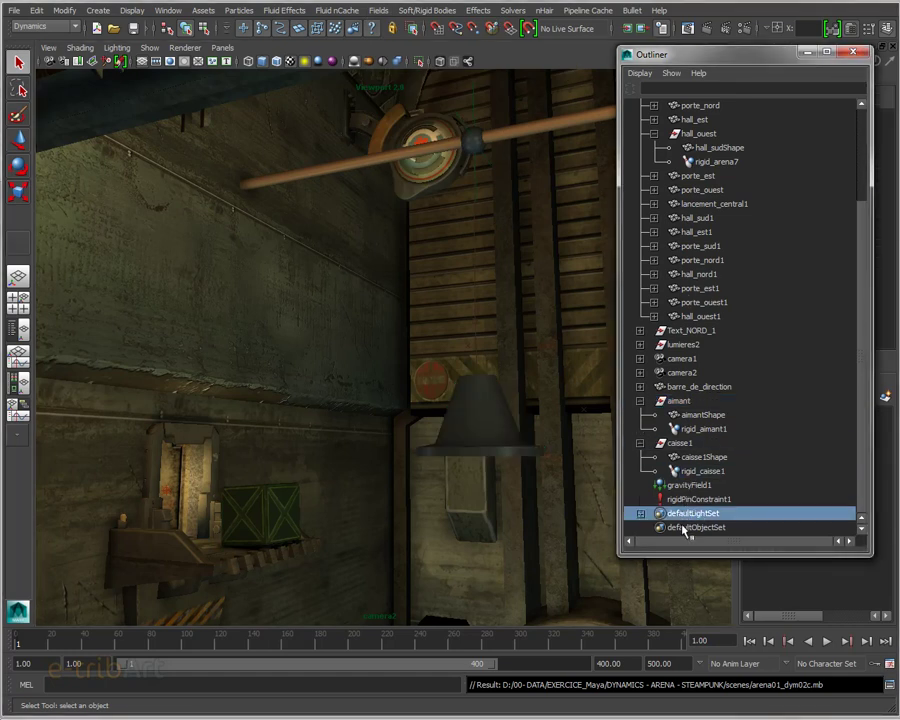
pyautogui.click(687, 499)
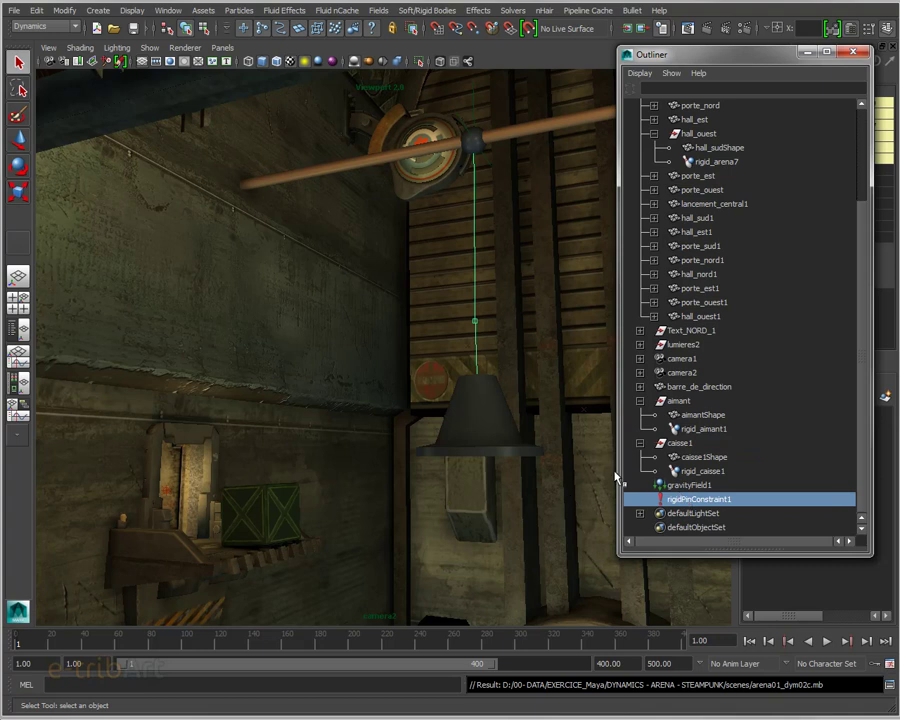
# Step: Select the side camera and retry creating a radial field, which errors, then select the arena group
pyautogui.scroll(3, 830, 130)
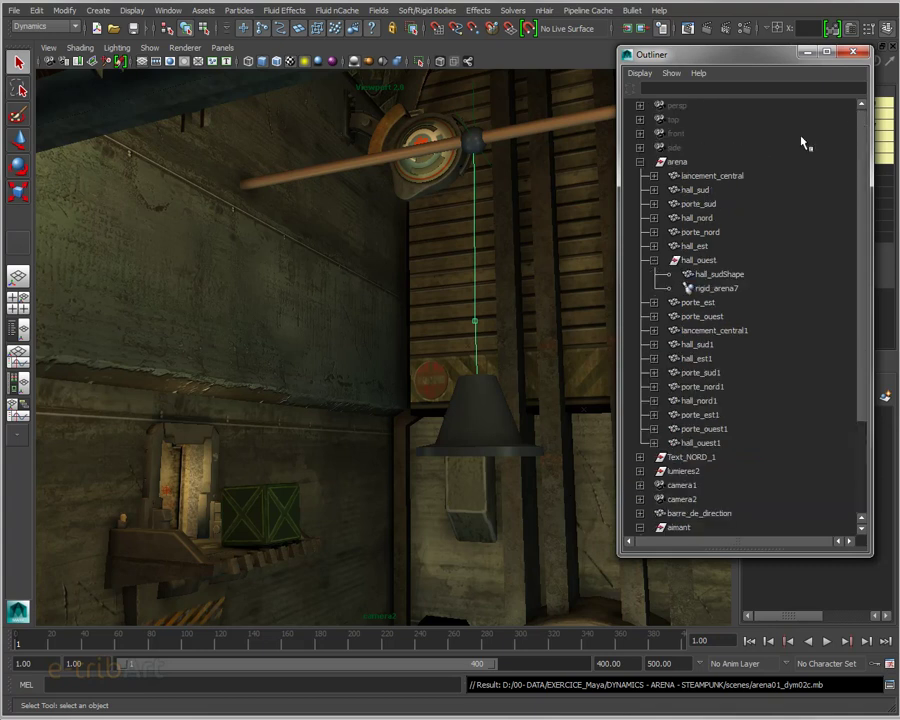
pyautogui.click(674, 148)
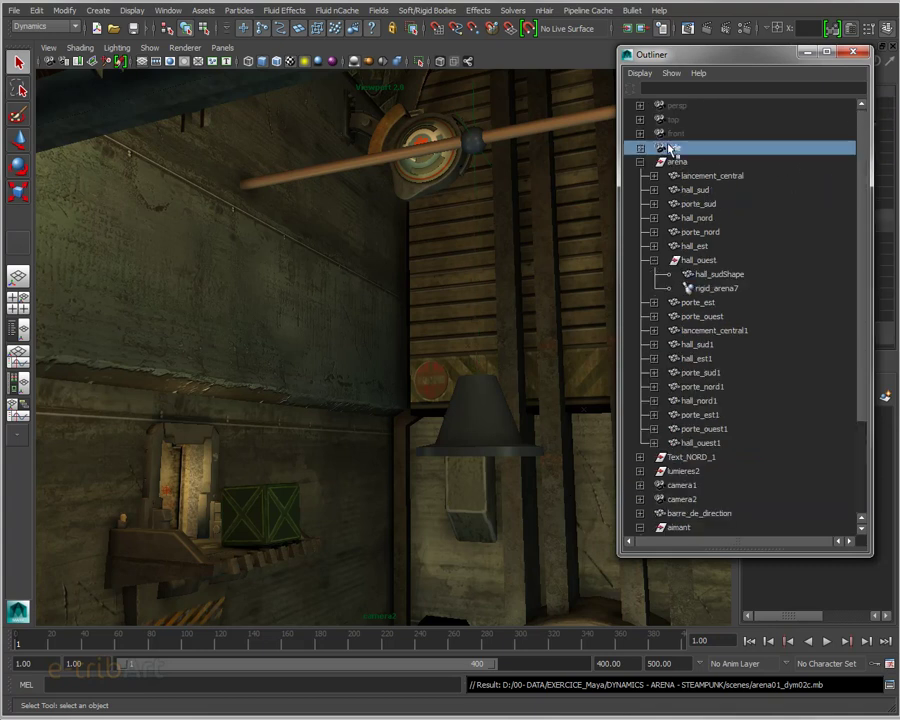
pyautogui.click(420, 12)
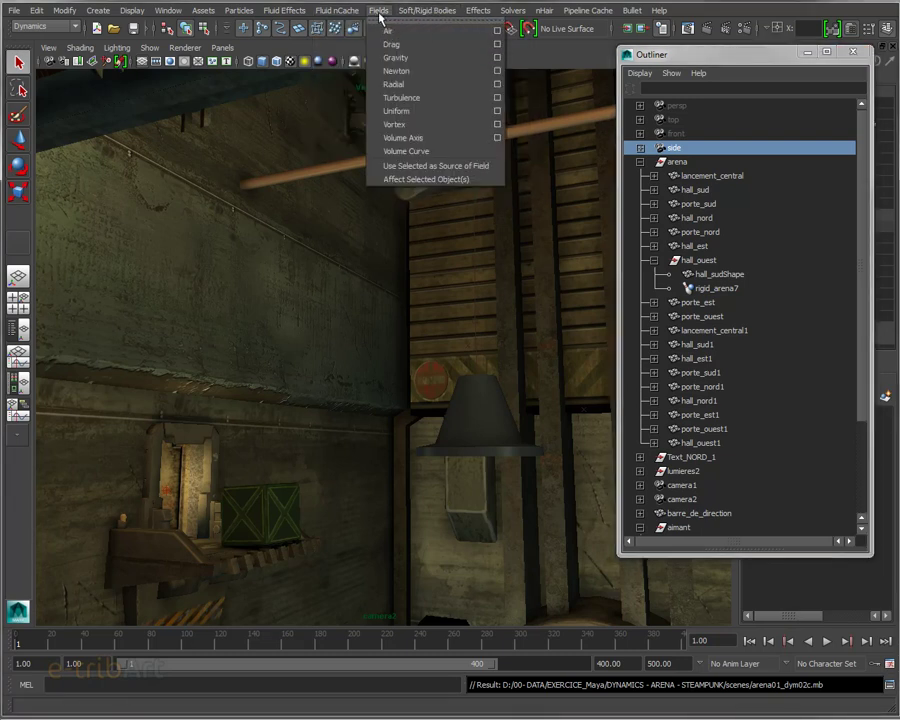
pyautogui.click(399, 86)
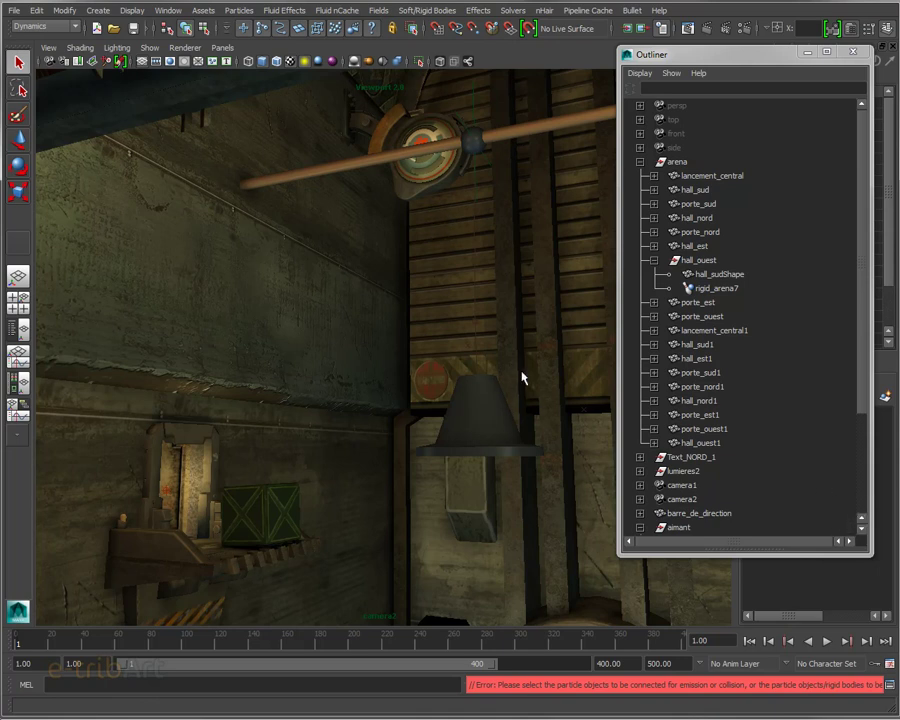
pyautogui.click(674, 162)
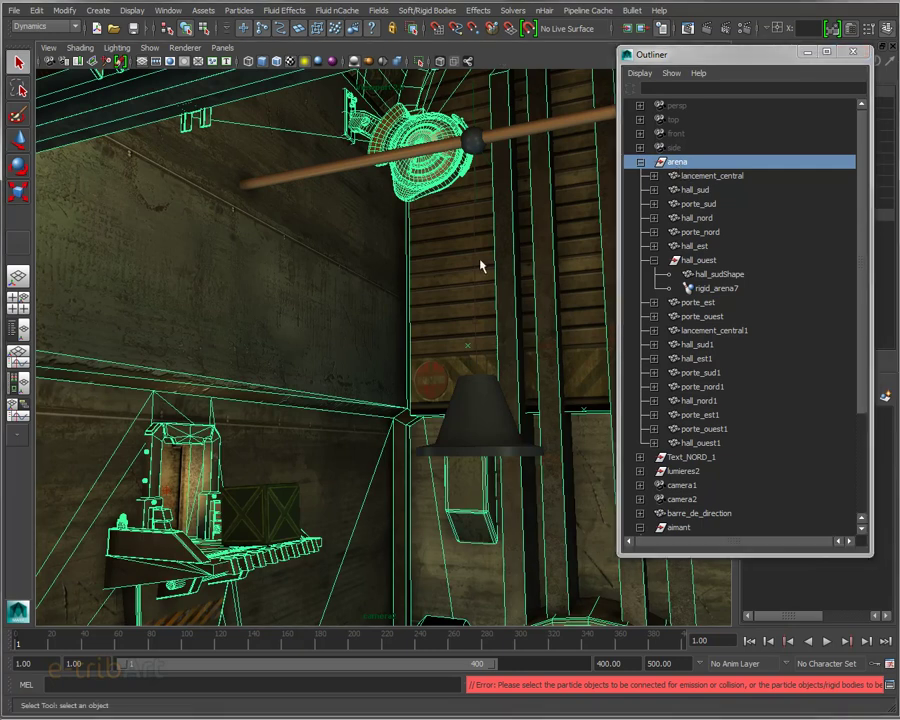
# Step: Switch to wireframe display, clear the selection and create a new radial field, radialField2
pyautogui.keyDown('alt'); pyautogui.moveTo(482, 263); pyautogui.dragTo(434, 362, button='right'); pyautogui.keyUp('alt')
pyautogui.press('f')
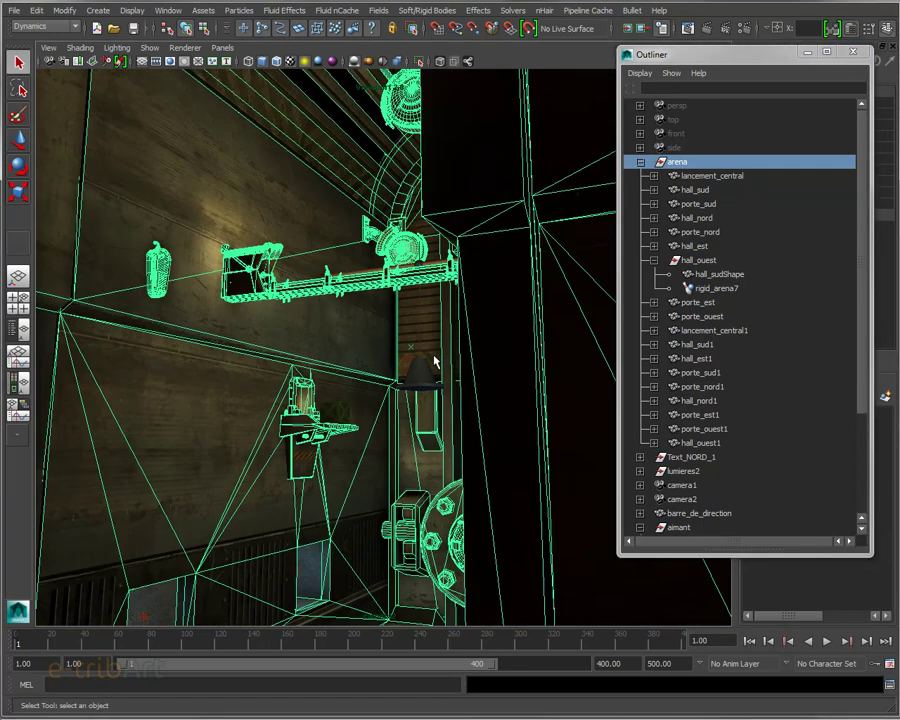
pyautogui.press('4')
pyautogui.moveTo(434, 362)
pyautogui.keyDown('alt'); pyautogui.mouseDown()
pyautogui.moveTo(378, 452)
pyautogui.moveTo(578, 420)
pyautogui.mouseUp(); pyautogui.keyUp('alt')
pyautogui.click(571, 366)
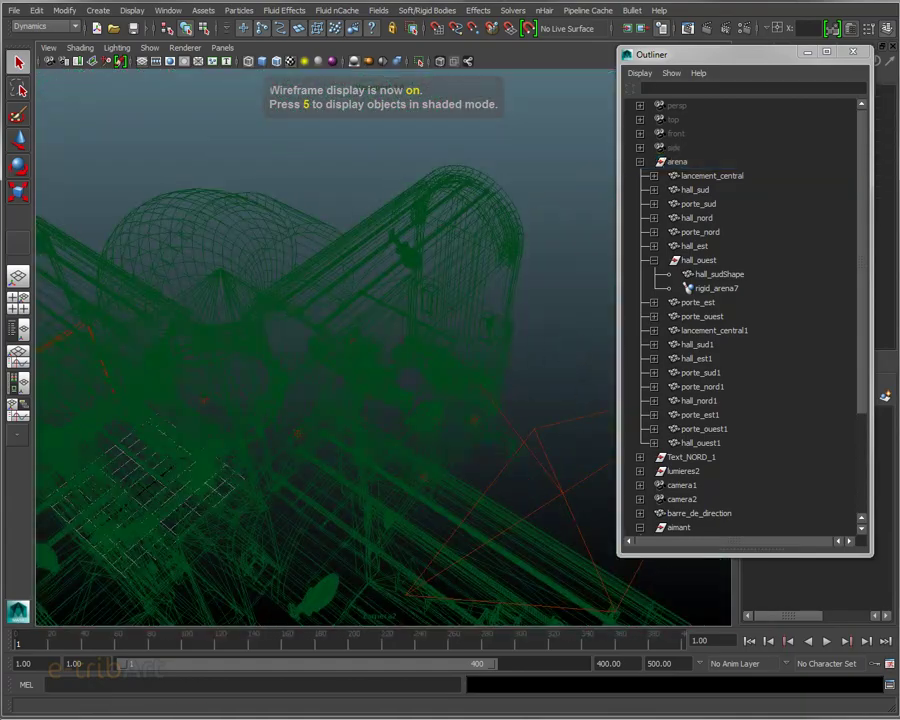
pyautogui.click(378, 12)
pyautogui.click(395, 84)
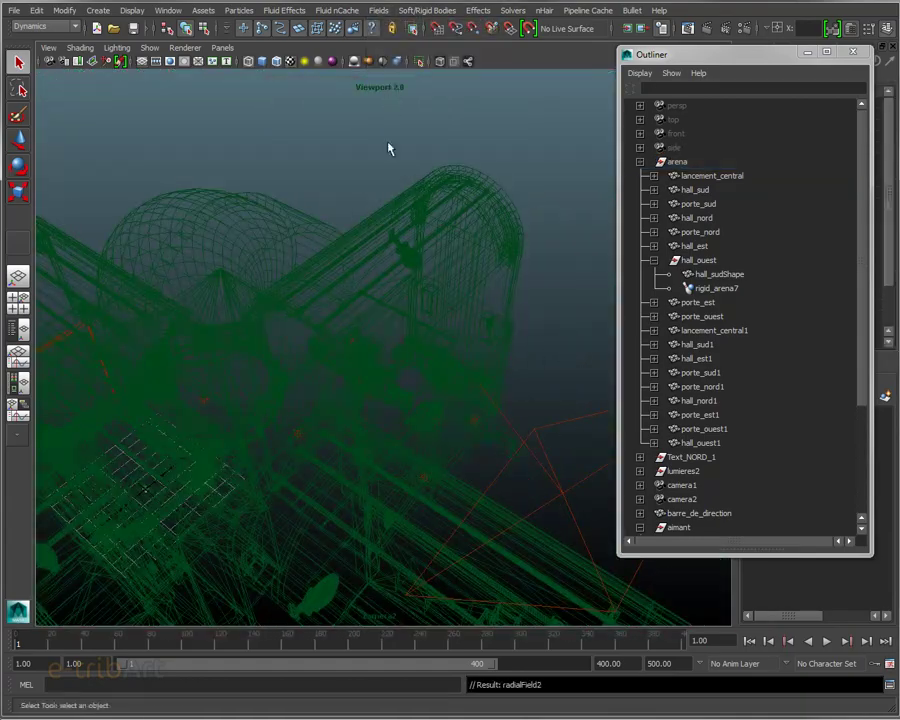
# Step: Move radialField2 to about -48.217, 0, -17.358 with the Move tool
pyautogui.press('w')
pyautogui.moveTo(90, 446); pyautogui.dragTo(172, 498)
pyautogui.moveTo(187, 597)
pyautogui.mouseDown()
pyautogui.moveTo(352, 440)
pyautogui.moveTo(404, 368)
pyautogui.mouseUp()
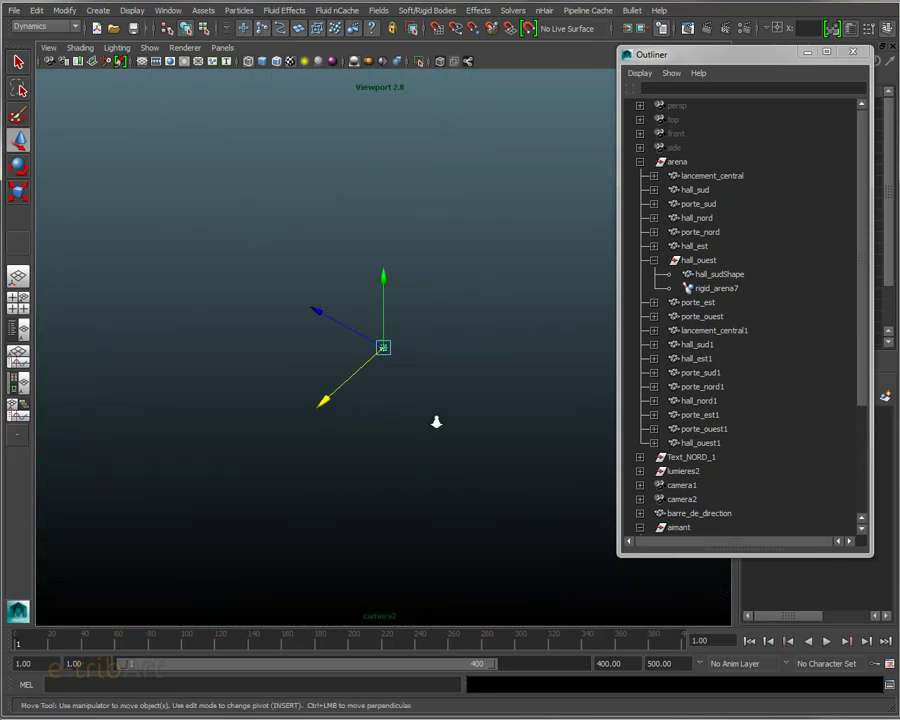
# Step: Move radialField2 along Z and up toward the magnet cone, restoring shaded display
pyautogui.keyDown('alt'); pyautogui.moveTo(434, 421); pyautogui.dragTo(331, 428); pyautogui.keyUp('alt')
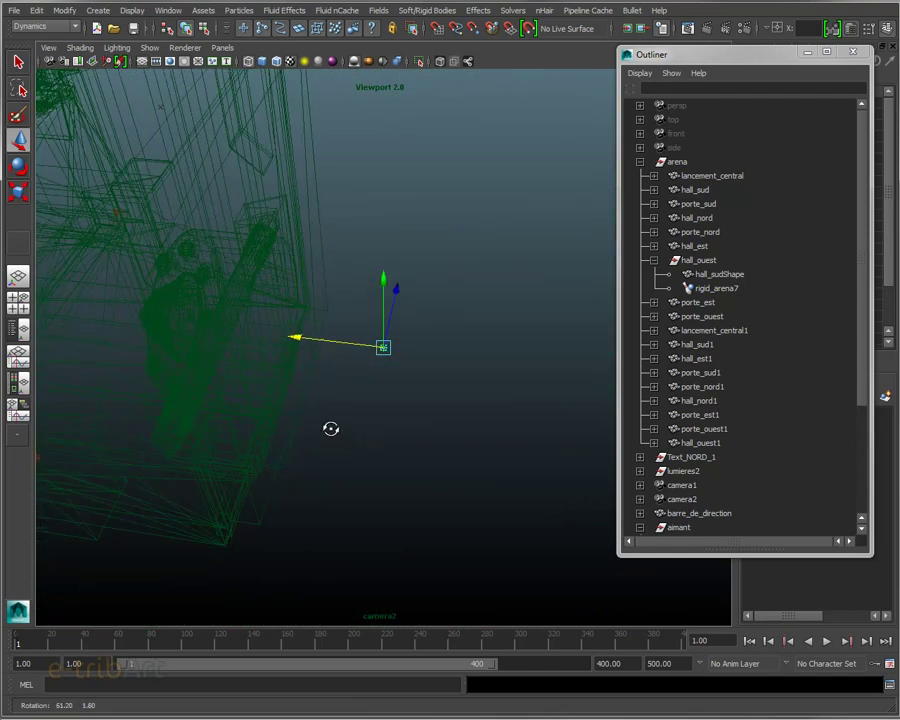
pyautogui.moveTo(398, 292)
pyautogui.mouseDown()
pyautogui.moveTo(295, 436)
pyautogui.moveTo(168, 401)
pyautogui.moveTo(474, 385)
pyautogui.mouseUp()
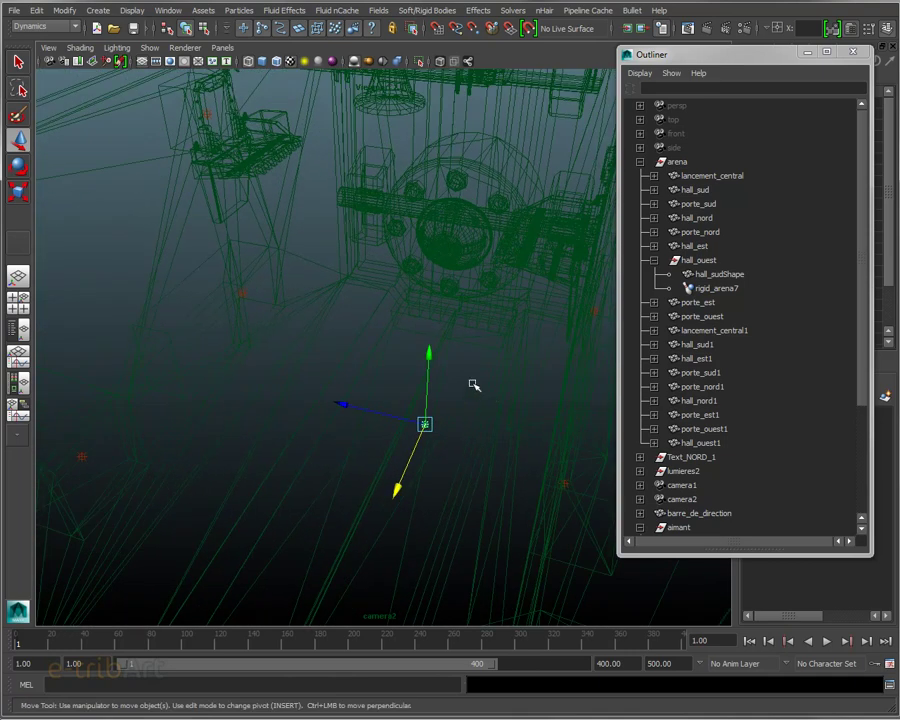
pyautogui.moveTo(428, 360)
pyautogui.mouseDown()
pyautogui.moveTo(441, 100)
pyautogui.moveTo(470, 232)
pyautogui.moveTo(469, 298)
pyautogui.mouseUp()
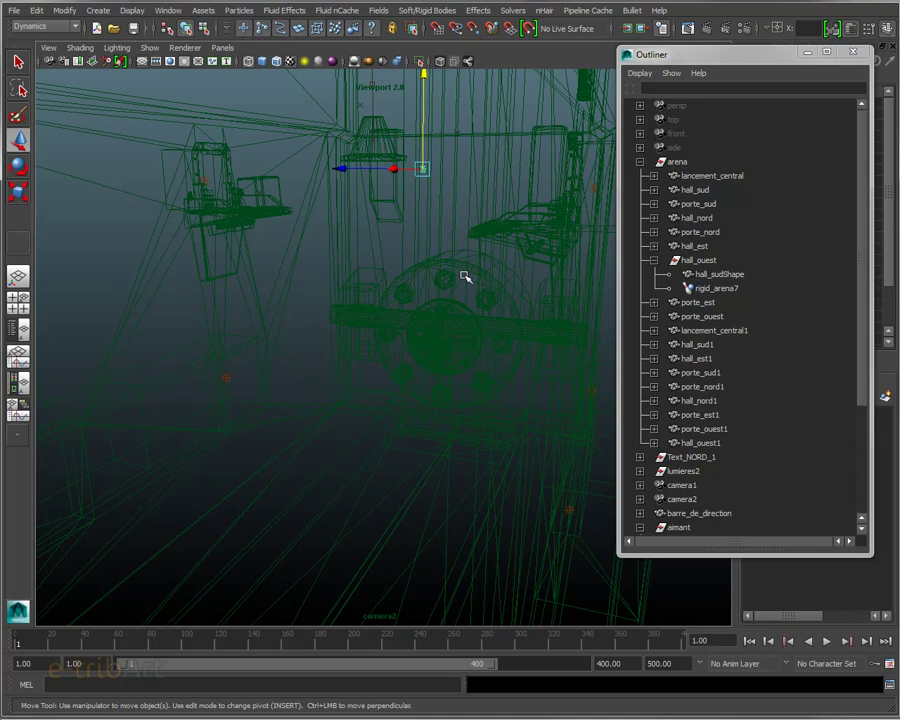
pyautogui.press('5')
pyautogui.scroll(2, 398, 266)
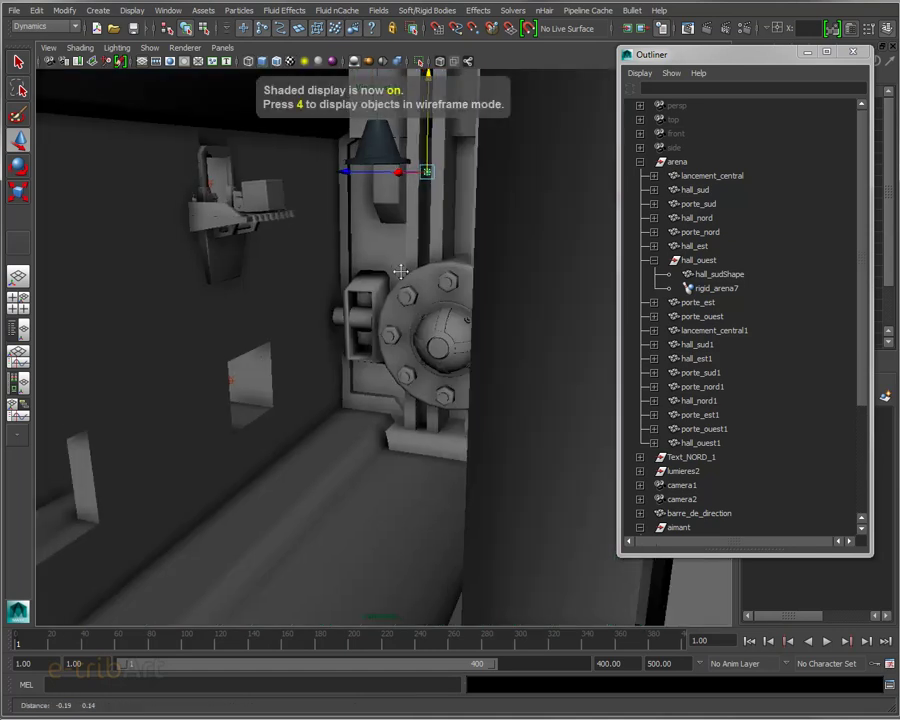
pyautogui.scroll(2, 418, 323)
pyautogui.scroll(3, 419, 323)
pyautogui.scroll(-2, 418, 305)
pyautogui.keyDown('alt'); pyautogui.moveTo(418, 301); pyautogui.dragTo(450, 293, button='middle'); pyautogui.keyUp('alt')
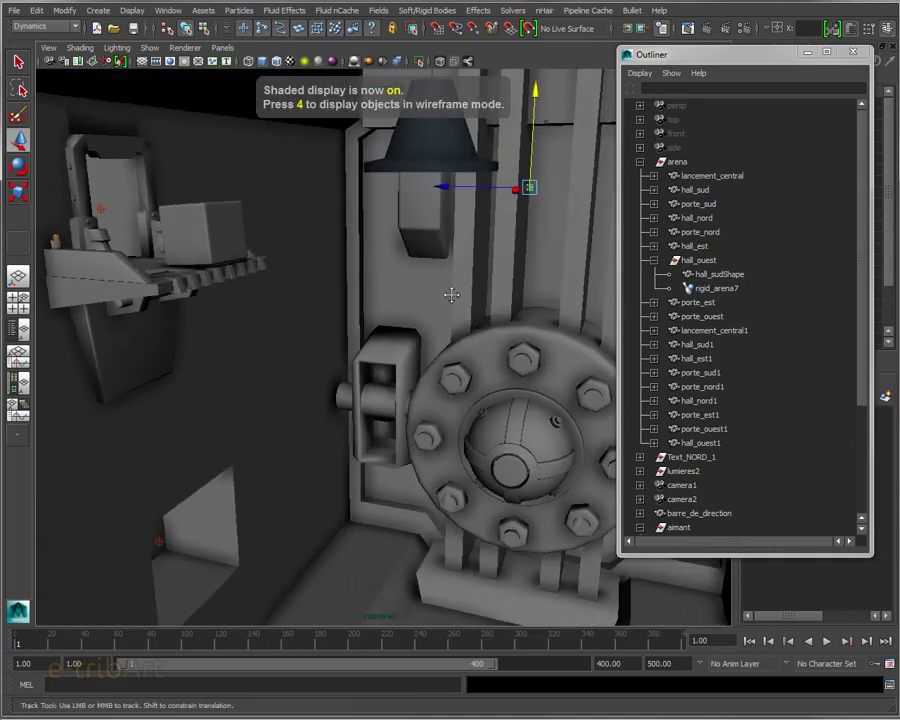
pyautogui.scroll(-2, 475, 335)
pyautogui.keyDown('alt'); pyautogui.moveTo(475, 335); pyautogui.dragTo(377, 318); pyautogui.keyUp('alt')
pyautogui.click(449, 313)
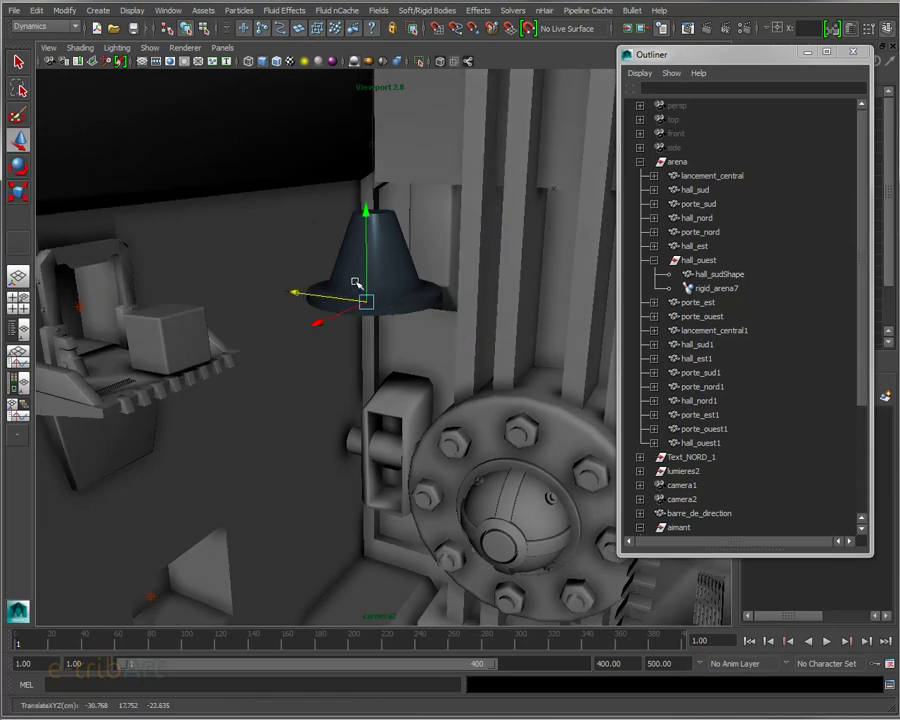
# Step: Select the magnet cone, then radialField2 and radialField1 in the Outliner
pyautogui.scroll(2, 380, 318)
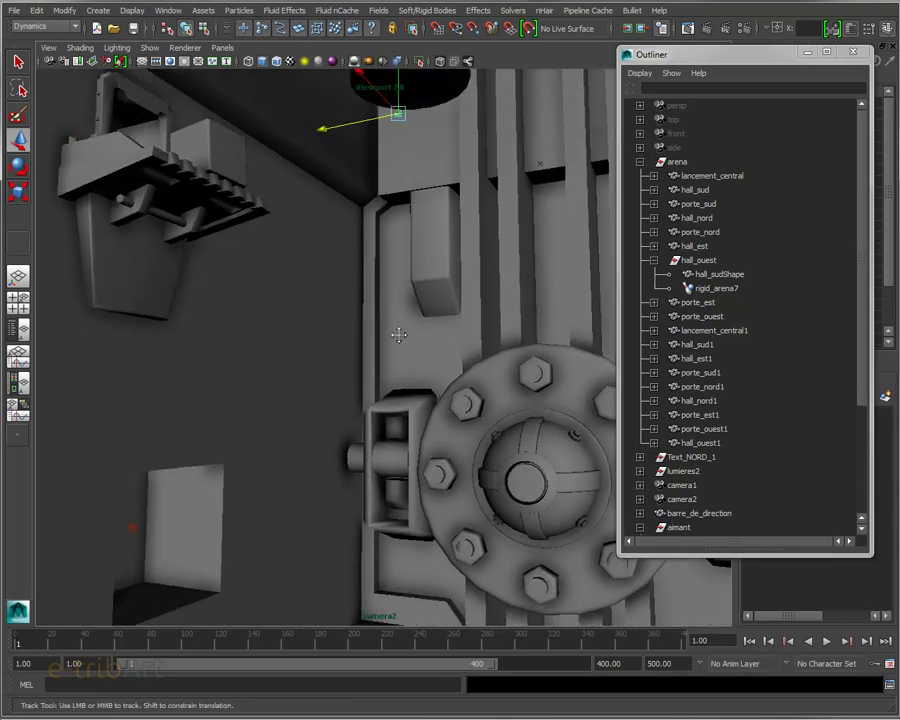
pyautogui.keyDown('alt'); pyautogui.moveTo(398, 331); pyautogui.dragTo(404, 448, button='middle'); pyautogui.keyUp('alt')
pyautogui.keyDown('alt'); pyautogui.moveTo(404, 448); pyautogui.dragTo(406, 420); pyautogui.keyUp('alt')
pyautogui.click(443, 176)
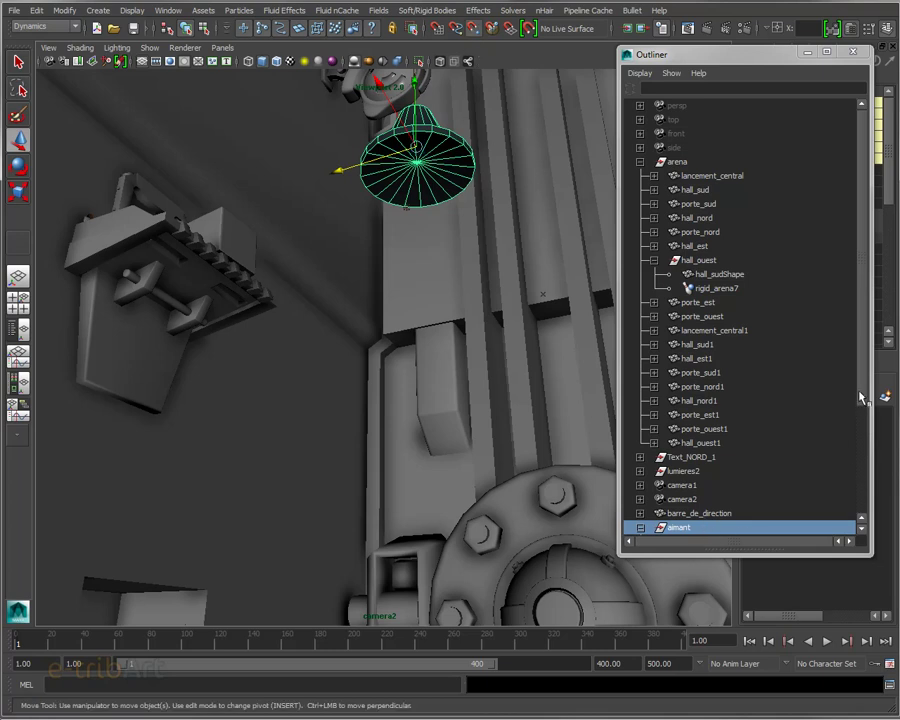
pyautogui.scroll(-4, 860, 397)
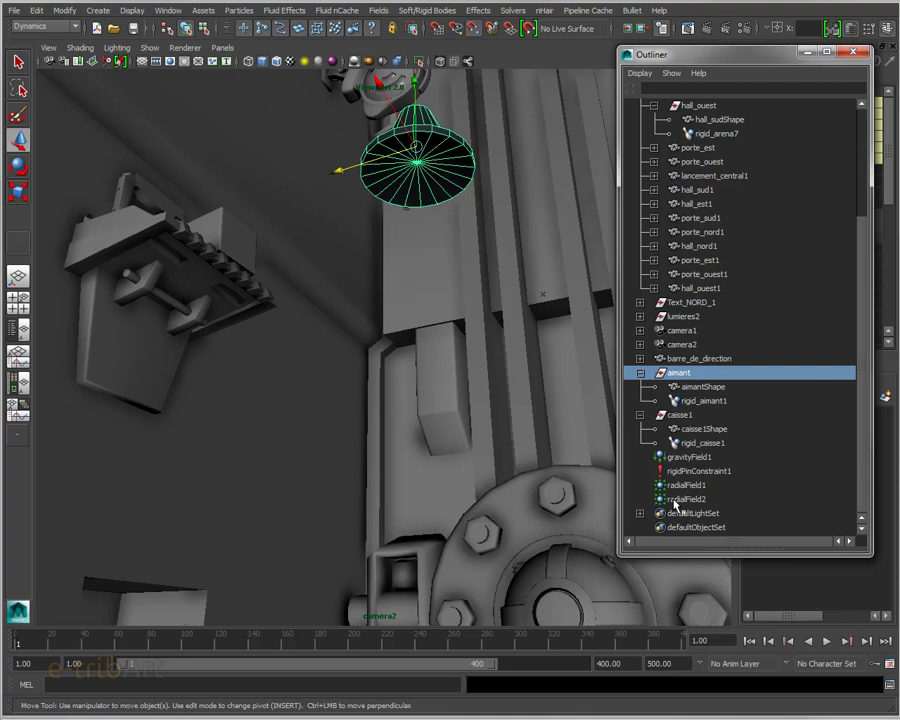
pyautogui.click(674, 501)
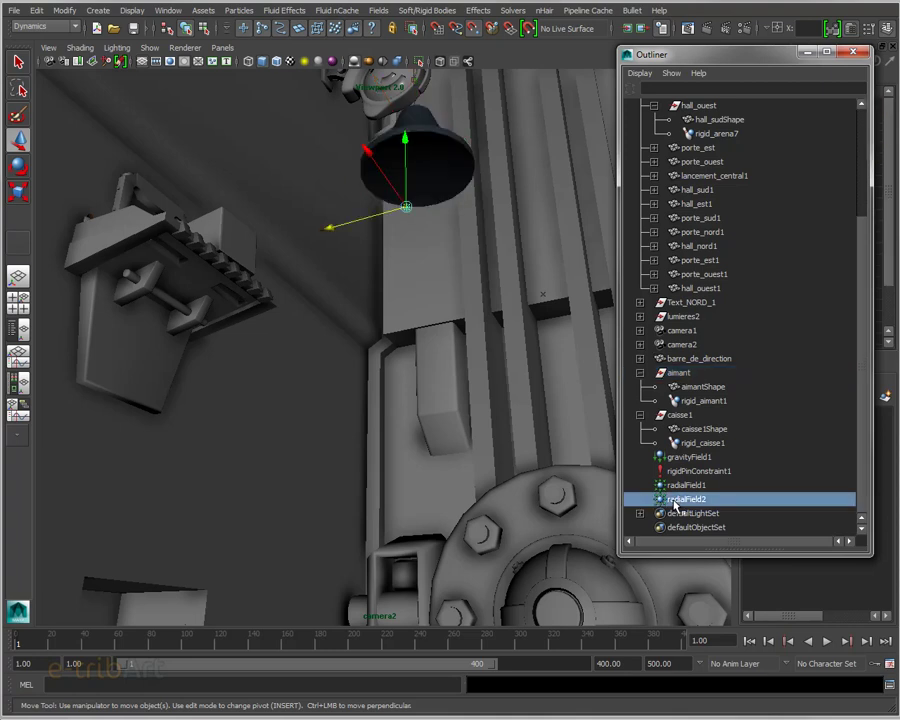
pyautogui.click(683, 487)
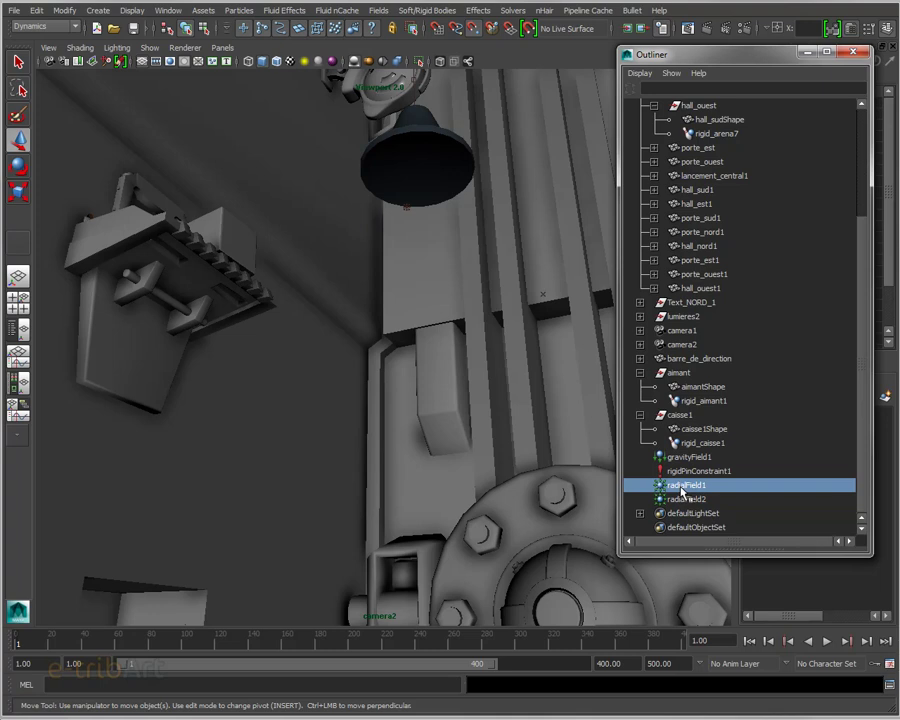
# Step: Delete radialField1 and move radialField2 up onto the magnet bell, undoing an accidental bell move
pyautogui.press('Delete')
pyautogui.click(683, 497)
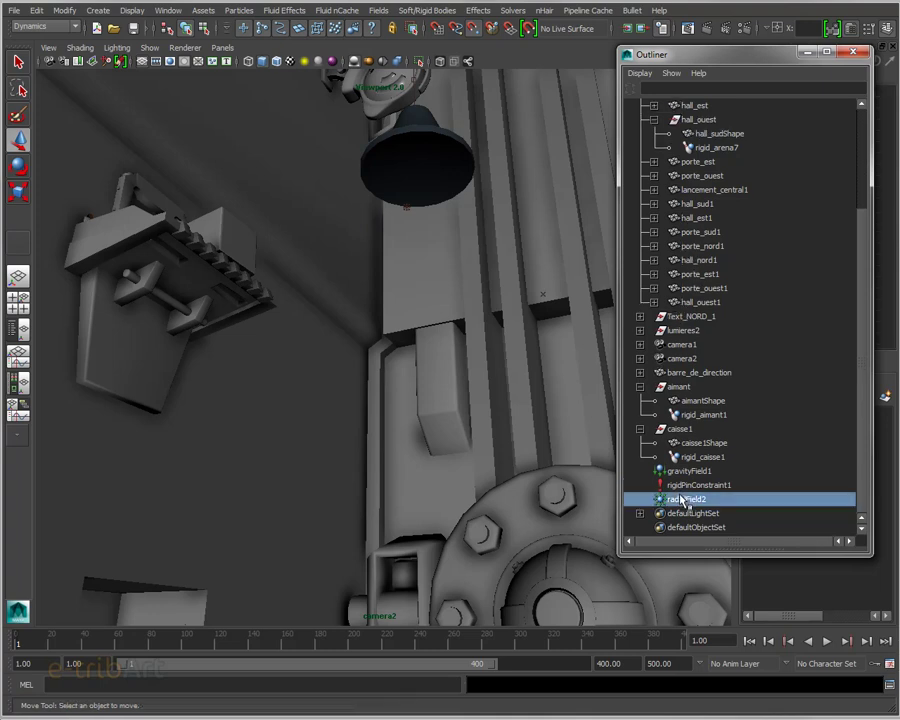
pyautogui.moveTo(407, 206)
pyautogui.mouseDown()
pyautogui.moveTo(416, 163)
pyautogui.moveTo(415, 178)
pyautogui.mouseUp()
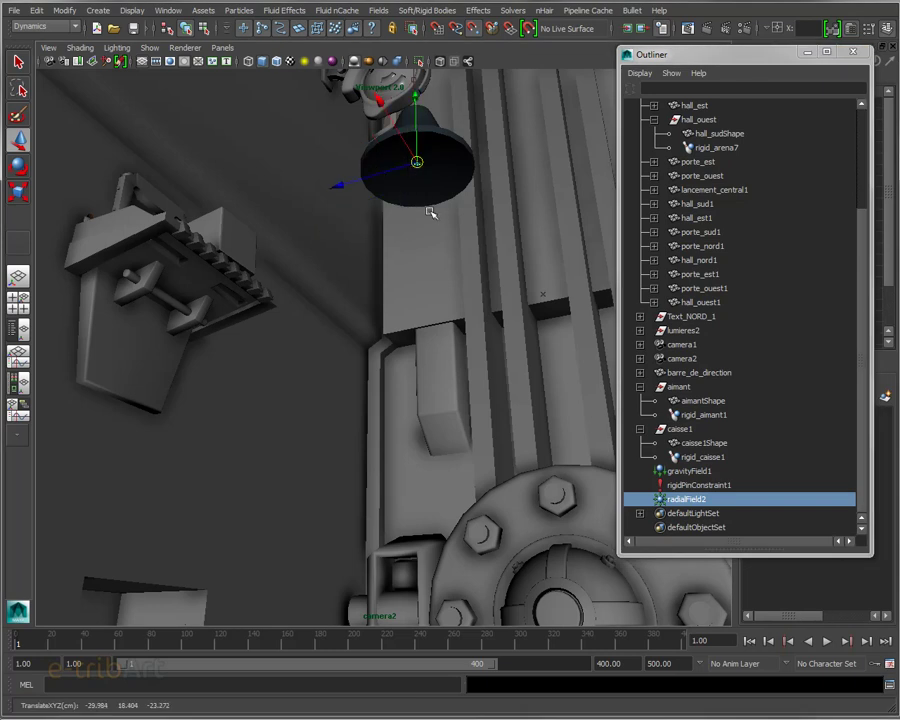
pyautogui.click(428, 187)
pyautogui.moveTo(428, 187)
pyautogui.keyDown('alt'); pyautogui.mouseDown()
pyautogui.moveTo(425, 197)
pyautogui.moveTo(440, 207)
pyautogui.moveTo(482, 287)
pyautogui.moveTo(476, 205)
pyautogui.moveTo(468, 314)
pyautogui.mouseUp(); pyautogui.keyUp('alt')
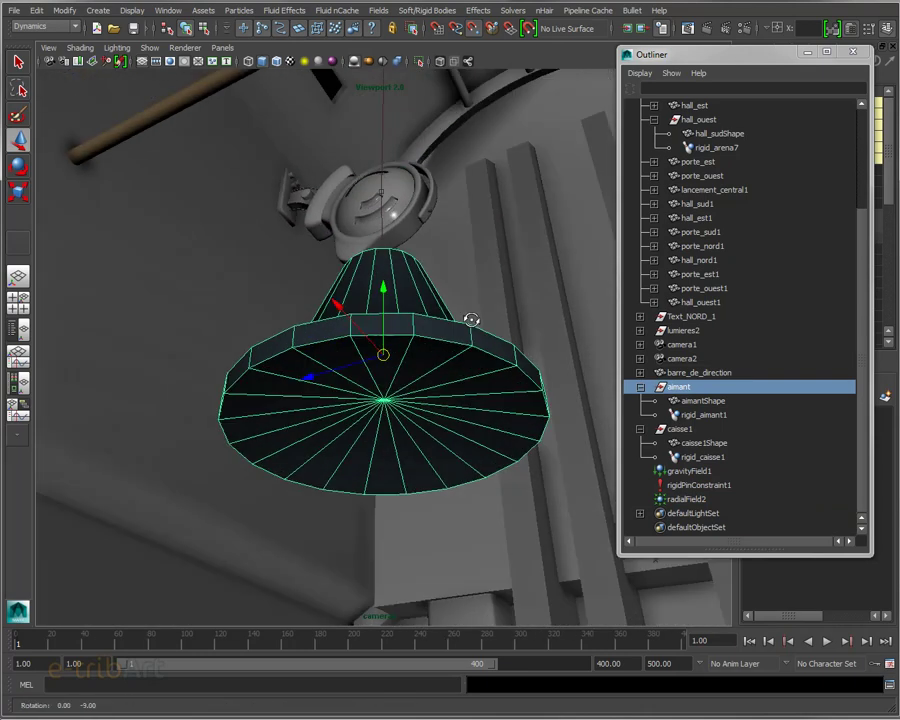
pyautogui.keyDown('alt'); pyautogui.moveTo(468, 314); pyautogui.dragTo(463, 328, button='right'); pyautogui.keyUp('alt')
pyautogui.moveTo(383, 354); pyautogui.dragTo(388, 383)
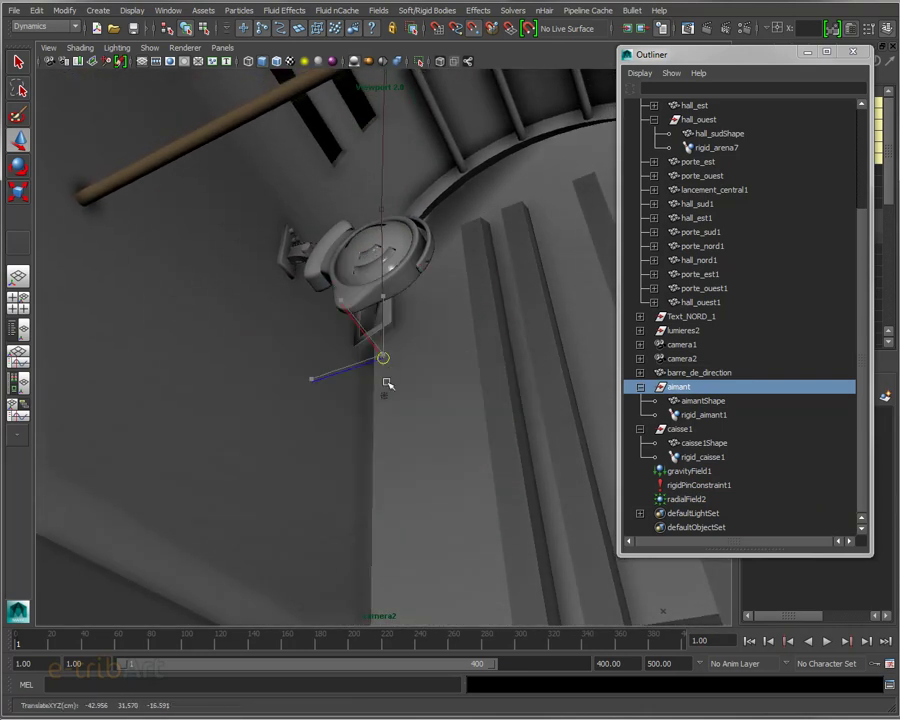
pyautogui.hotkey('ctrl', 'z')
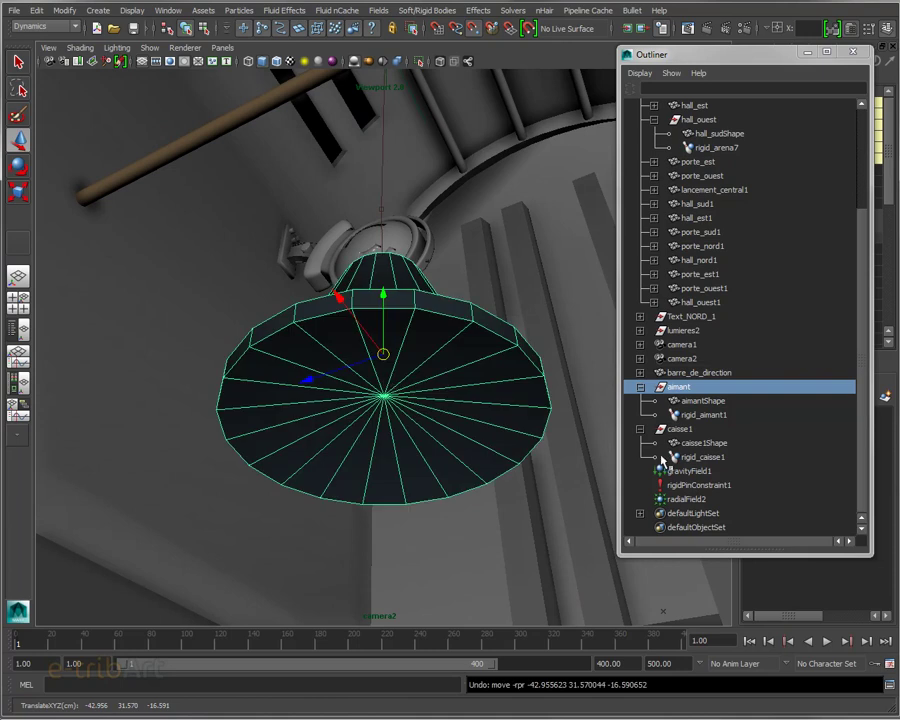
# Step: Reposition radialField2's pivot in pivot-edit mode
pyautogui.click(679, 499)
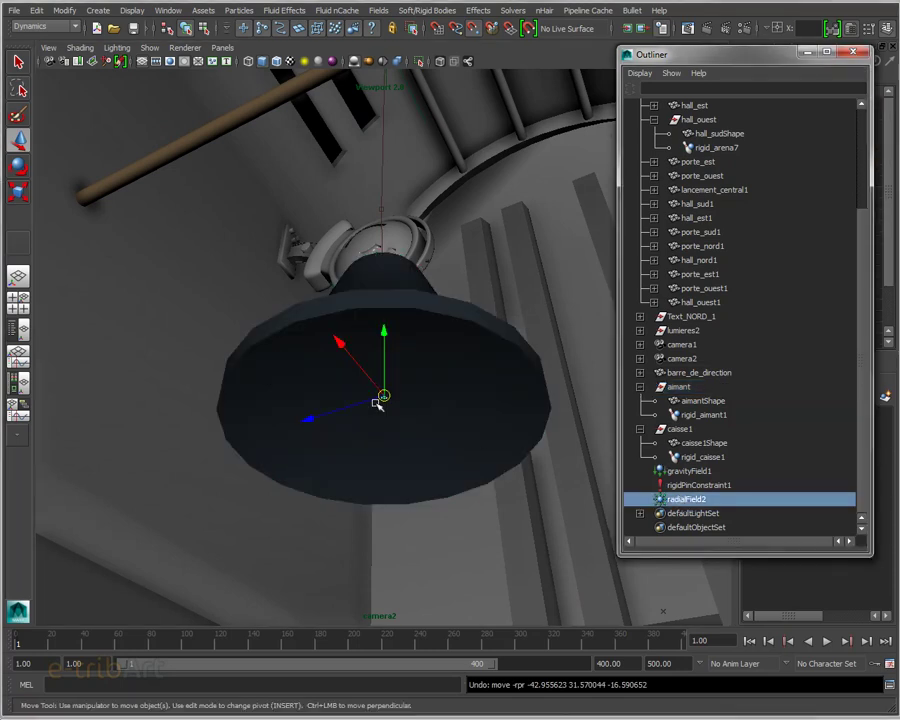
pyautogui.press('Insert')
pyautogui.moveTo(404, 386)
pyautogui.mouseDown(button='middle')
pyautogui.moveTo(416, 389)
pyautogui.moveTo(396, 412)
pyautogui.moveTo(377, 473)
pyautogui.moveTo(383, 428)
pyautogui.mouseUp(button='middle')
pyautogui.press('Insert')
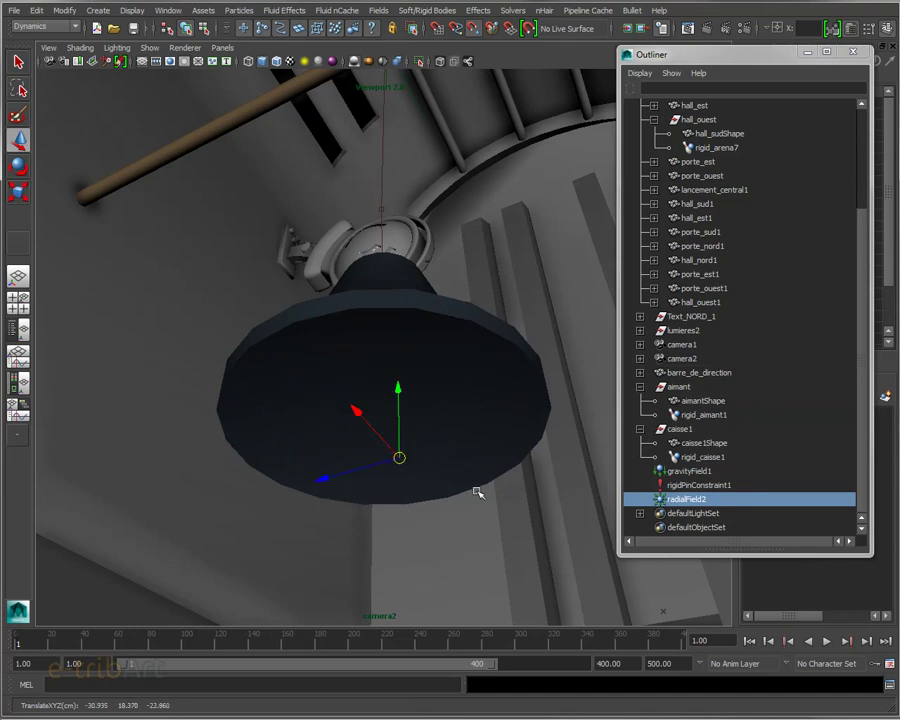
# Step: Turn on Wireframe on Shaded display for the viewport
pyautogui.click(378, 290)
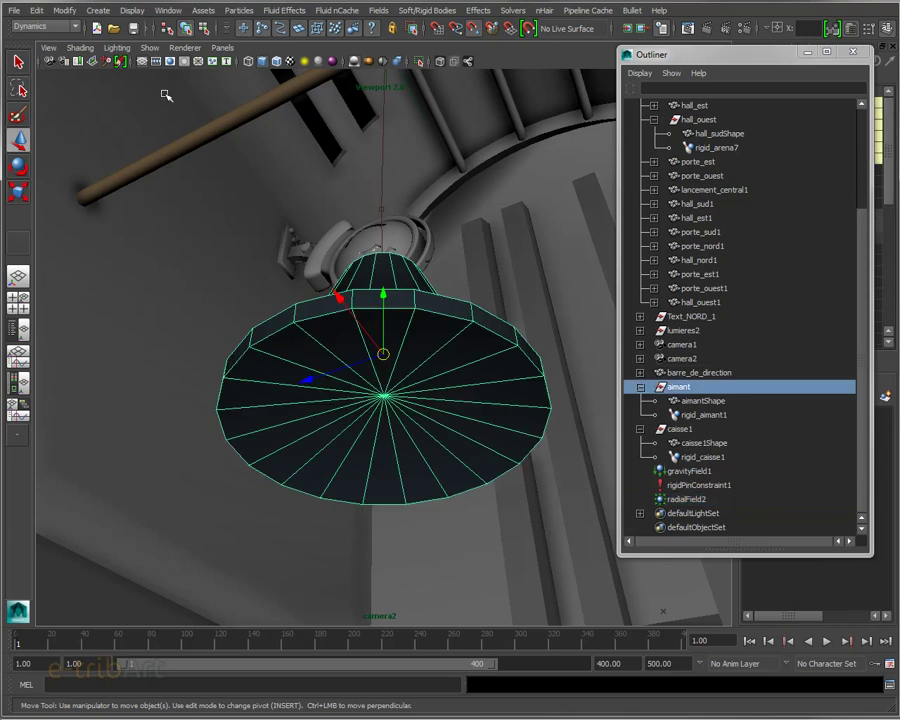
pyautogui.click(80, 47)
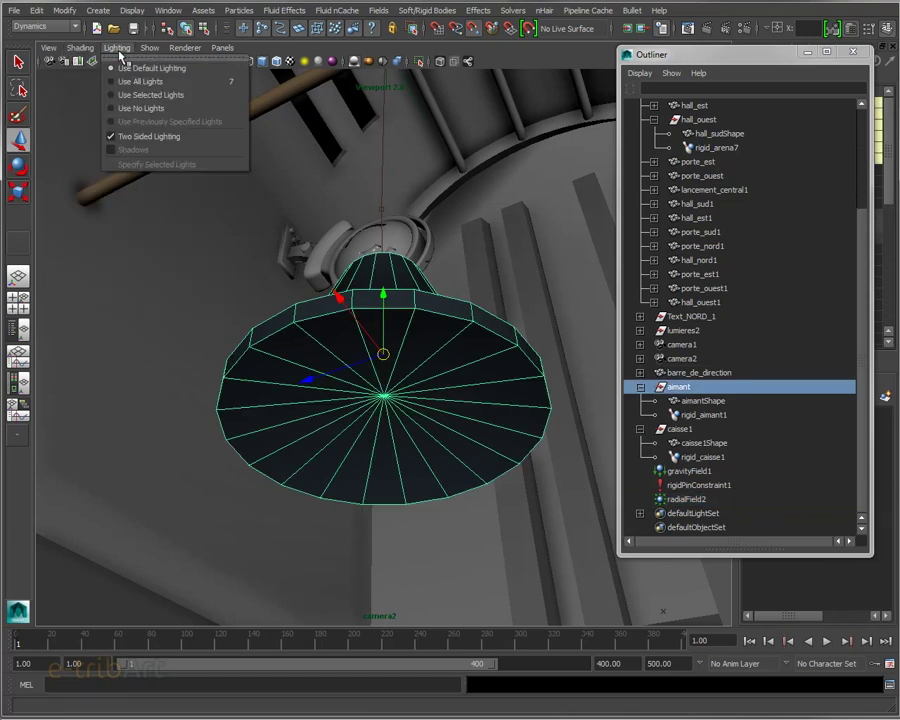
pyautogui.click(115, 176)
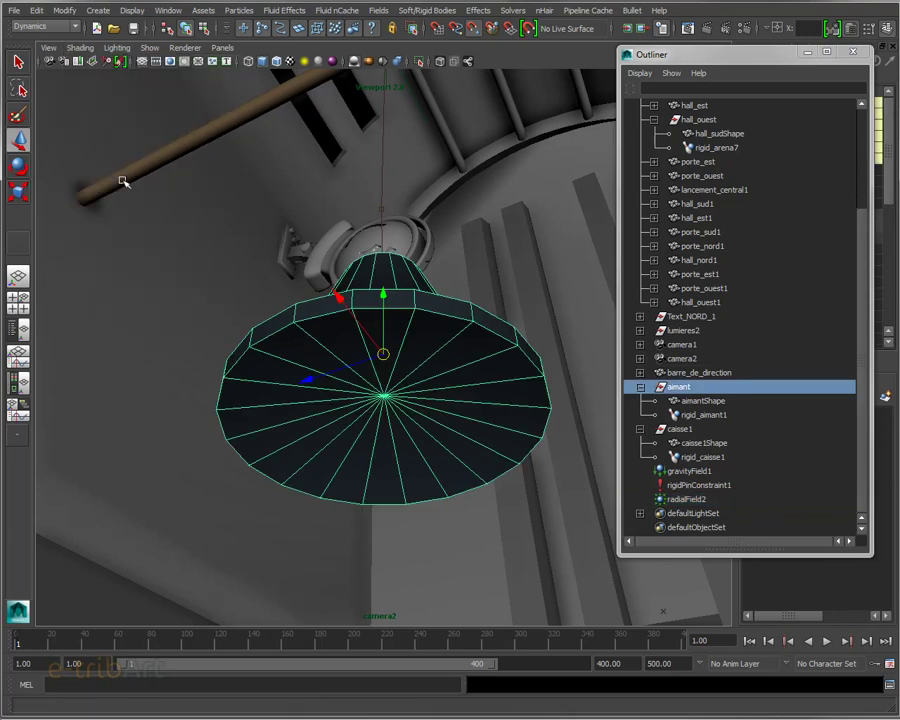
# Step: Raise radialField2 into the magnet cone's centre at -29.984, 19.087, -23.272, then select caisse1
pyautogui.click(664, 499)
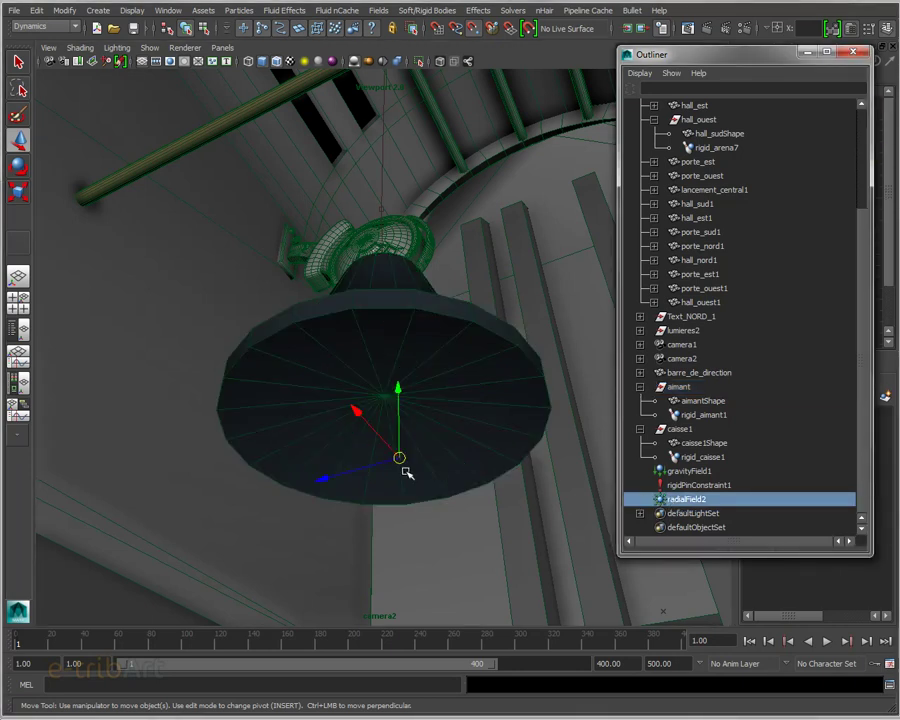
pyautogui.moveTo(398, 457); pyautogui.dragTo(388, 400)
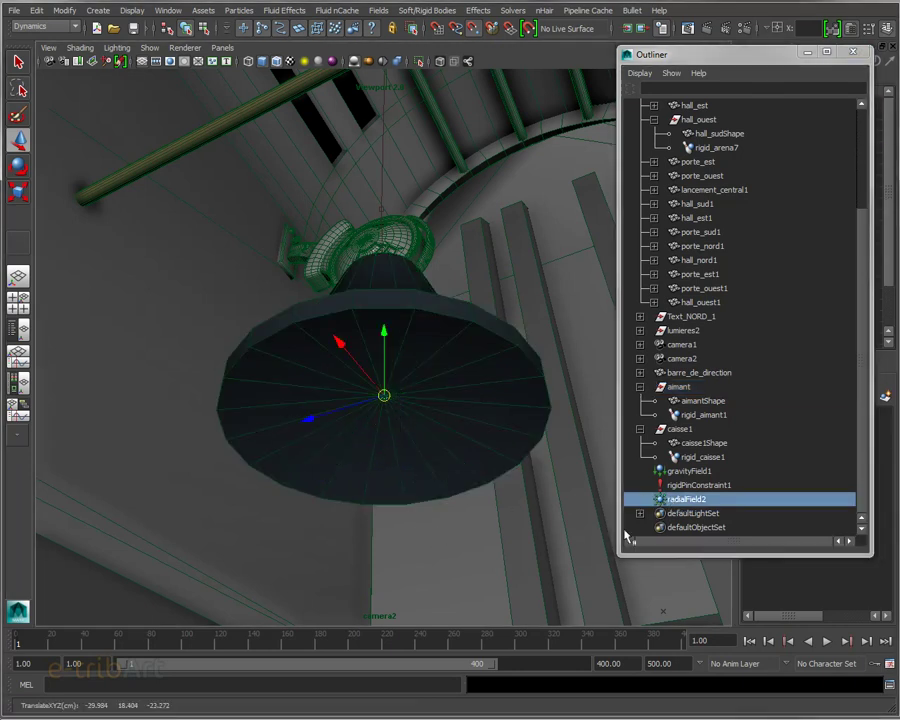
pyautogui.moveTo(392, 384)
pyautogui.keyDown('alt'); pyautogui.mouseDown()
pyautogui.moveTo(382, 412)
pyautogui.moveTo(392, 452)
pyautogui.mouseUp(); pyautogui.keyUp('alt')
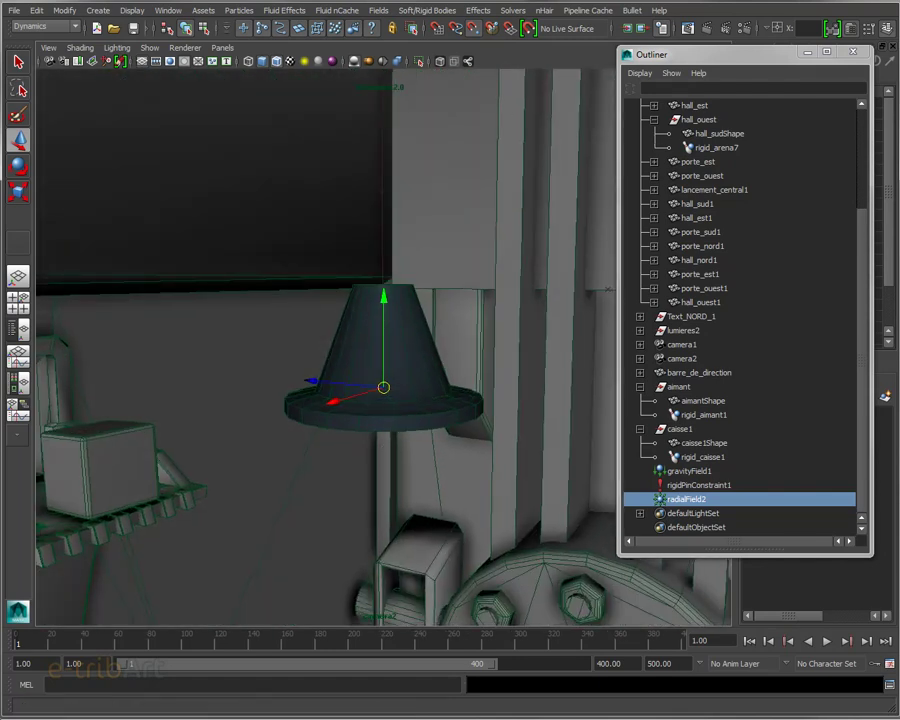
pyautogui.moveTo(496, 410)
pyautogui.keyDown('alt'); pyautogui.mouseDown()
pyautogui.moveTo(482, 383)
pyautogui.moveTo(411, 333)
pyautogui.mouseUp(); pyautogui.keyUp('alt')
pyautogui.moveTo(383, 293); pyautogui.dragTo(382, 250)
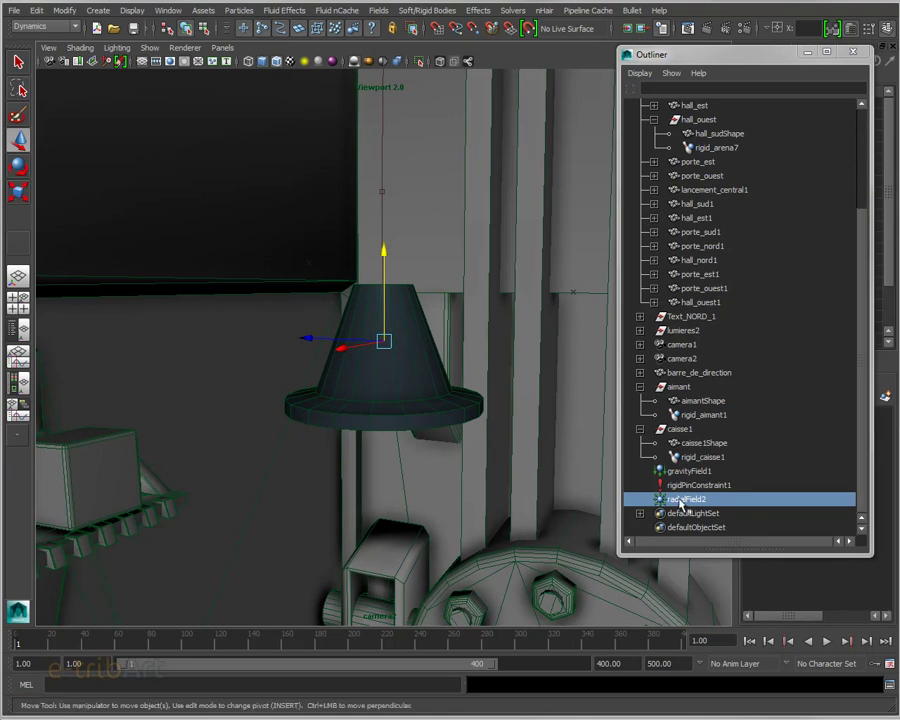
pyautogui.click(121, 483)
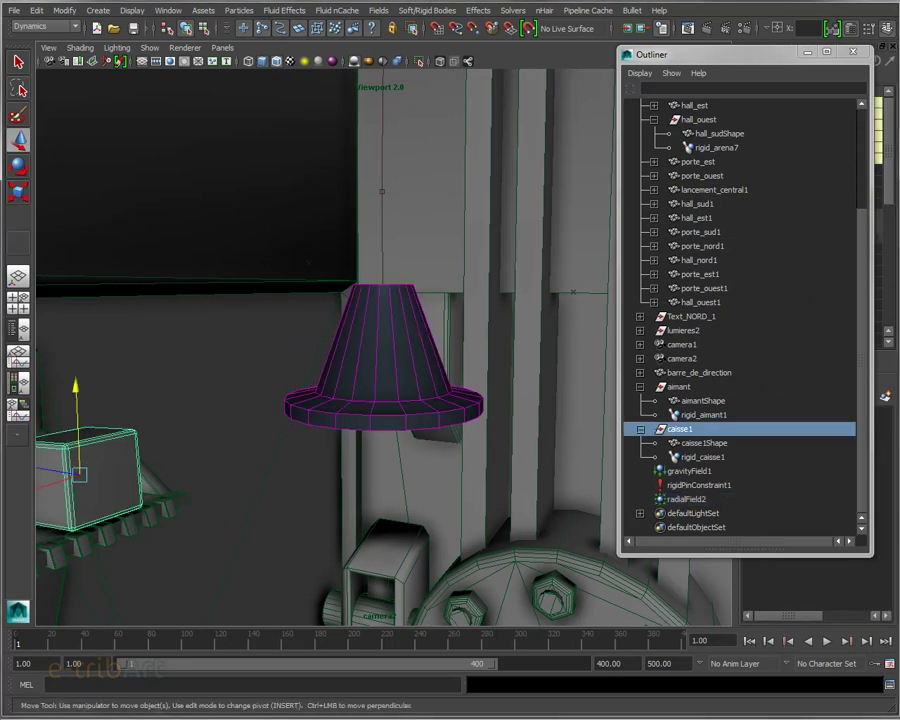
# Step: Link radialField2 to caisse1 in the Dynamic Relationships editor, then select radialField2
pyautogui.moveTo(740, 194); pyautogui.dragTo(357, 123)
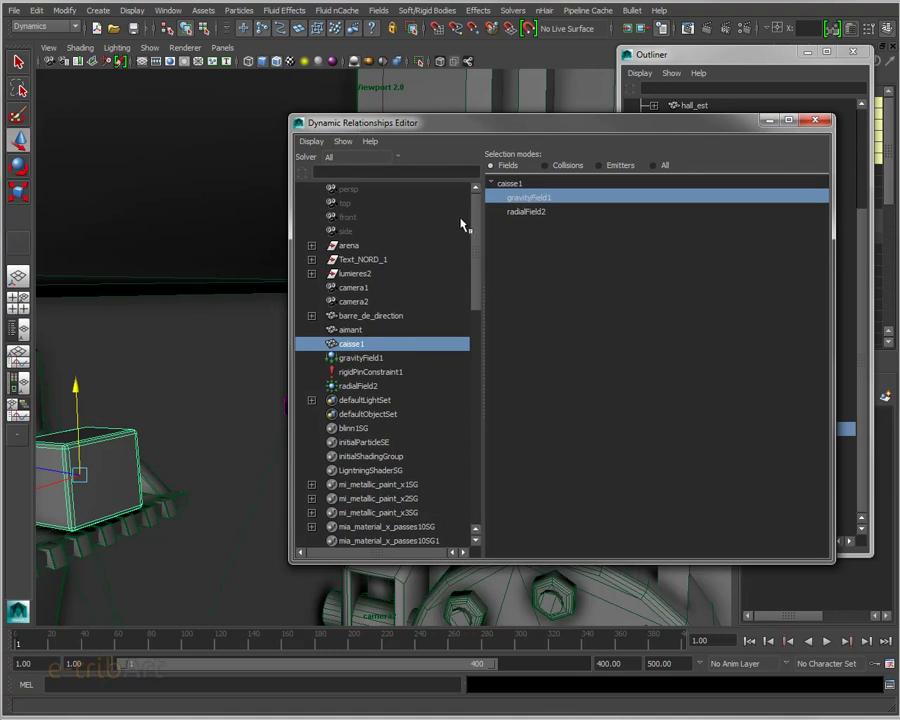
pyautogui.click(520, 213)
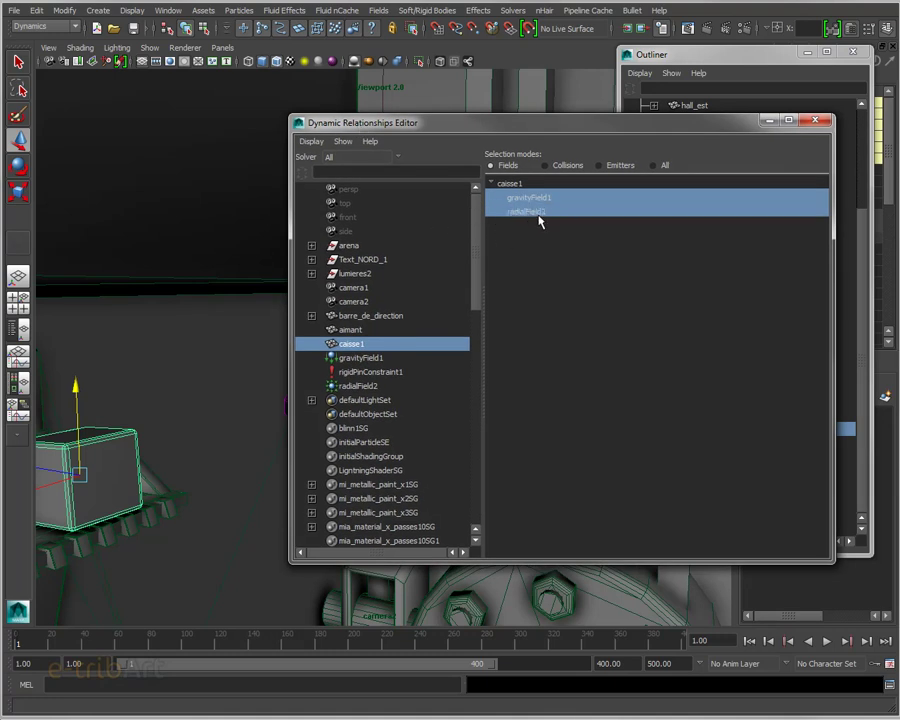
pyautogui.moveTo(367, 128); pyautogui.dragTo(421, 158)
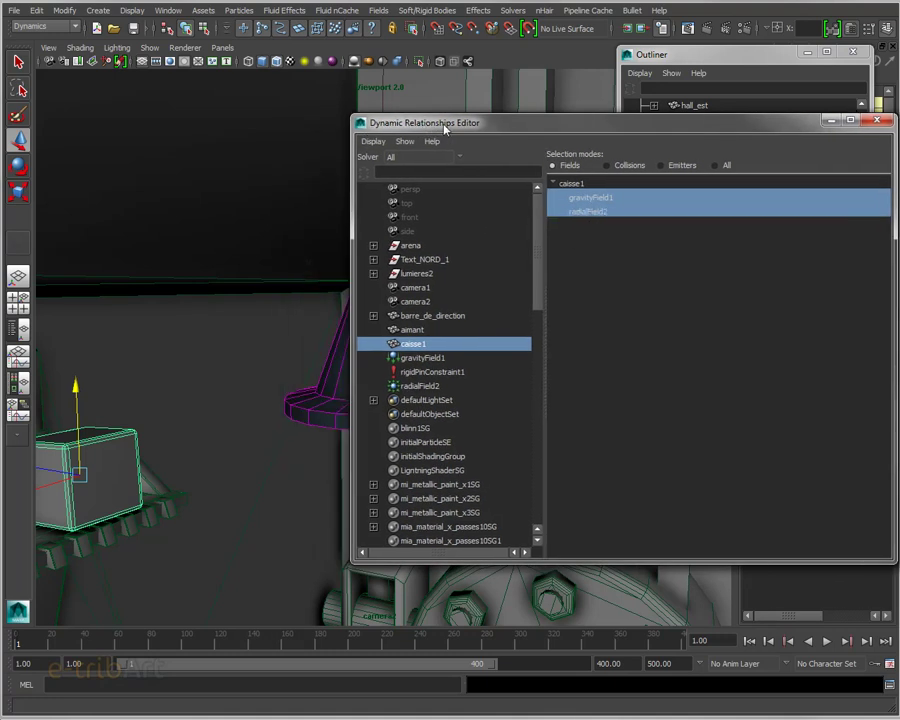
pyautogui.click(869, 150)
pyautogui.moveTo(406, 468)
pyautogui.keyDown('alt'); pyautogui.mouseDown()
pyautogui.moveTo(348, 498)
pyautogui.moveTo(332, 494)
pyautogui.moveTo(376, 524)
pyautogui.moveTo(420, 512)
pyautogui.mouseUp(); pyautogui.keyUp('alt')
pyautogui.click(667, 499)
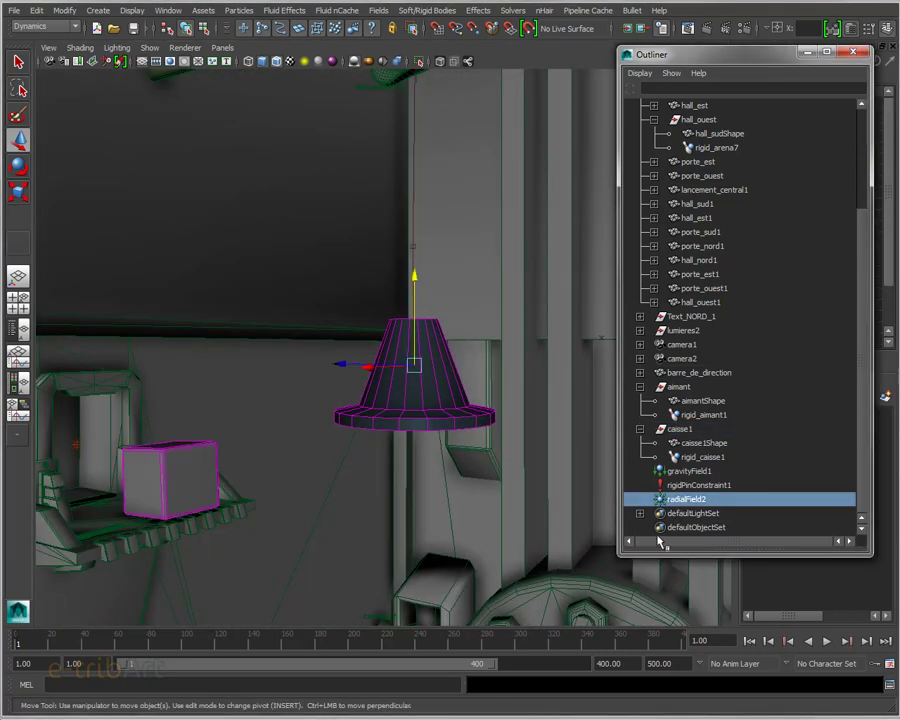
# Step: Set radialField2's Magnitude to -10 in the Attribute Editor
pyautogui.hotkey('ctrl', 'a')
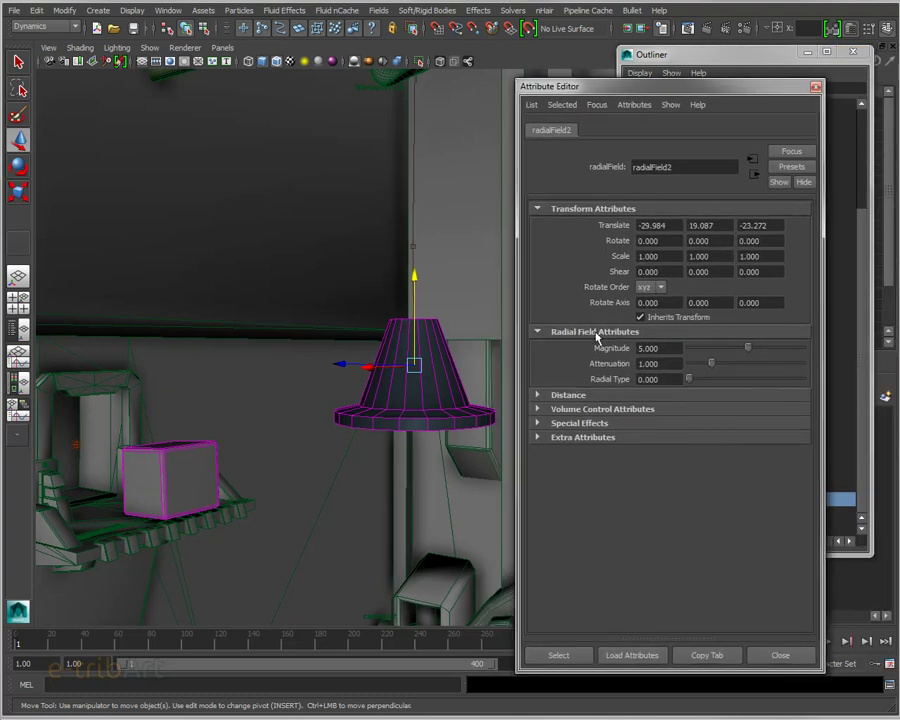
pyautogui.click(662, 347)
pyautogui.moveTo(667, 348); pyautogui.dragTo(620, 352)
pyautogui.write('-1')
pyautogui.write('0')
pyautogui.press('Return')
# Step: Set the field's Volume Shape to Sphere under Volume Control Attributes
pyautogui.click(607, 399)
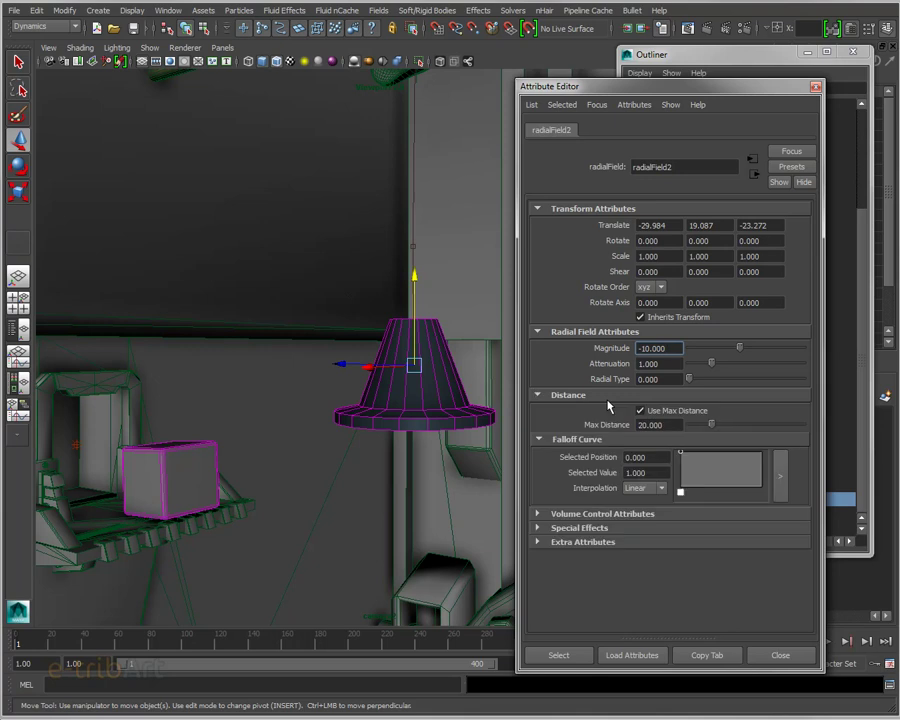
pyautogui.click(603, 515)
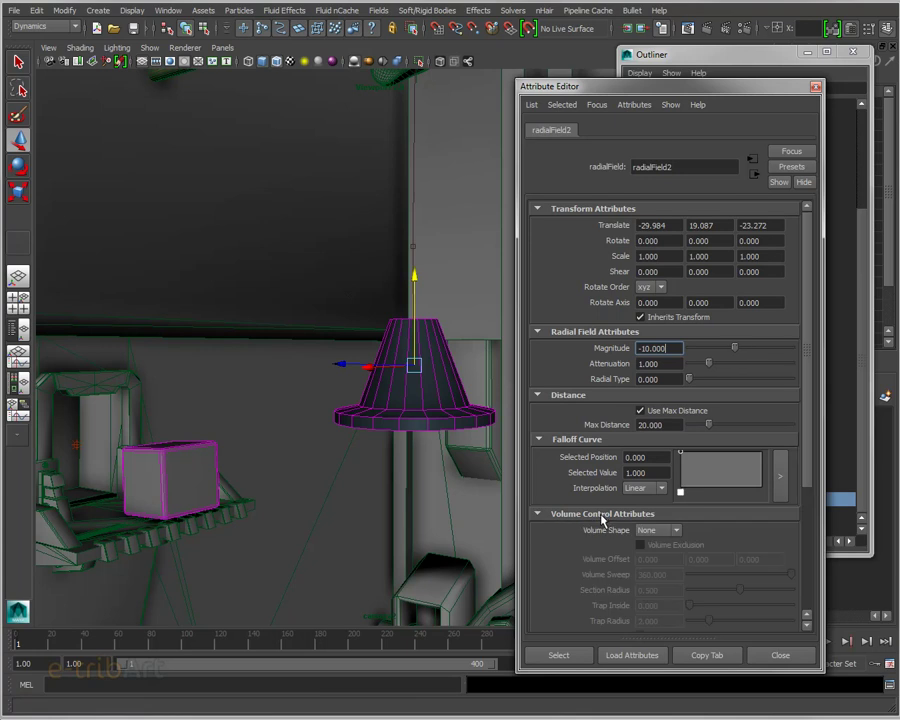
pyautogui.click(659, 530)
pyautogui.click(657, 566)
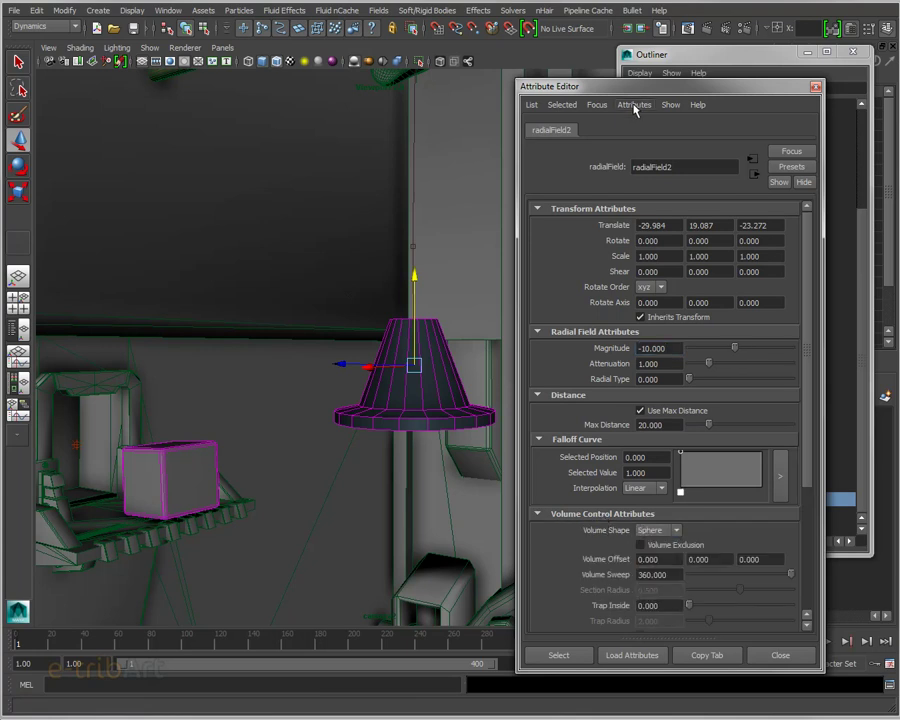
pyautogui.moveTo(634, 90); pyautogui.dragTo(639, 53)
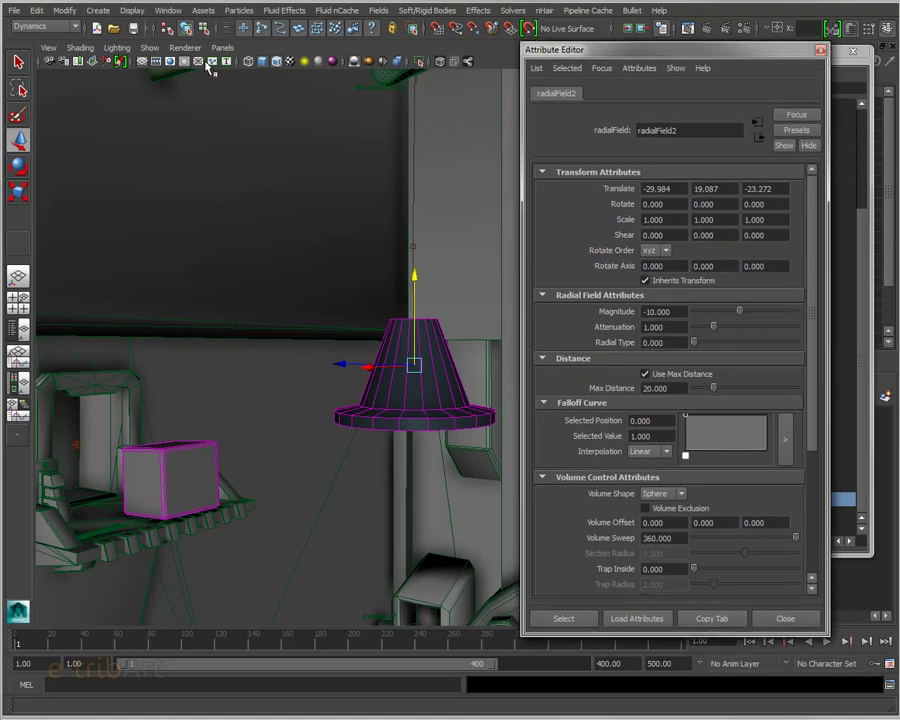
# Step: Switch the viewport renderer to Default Quality so the field volume is visible
pyautogui.click(220, 48)
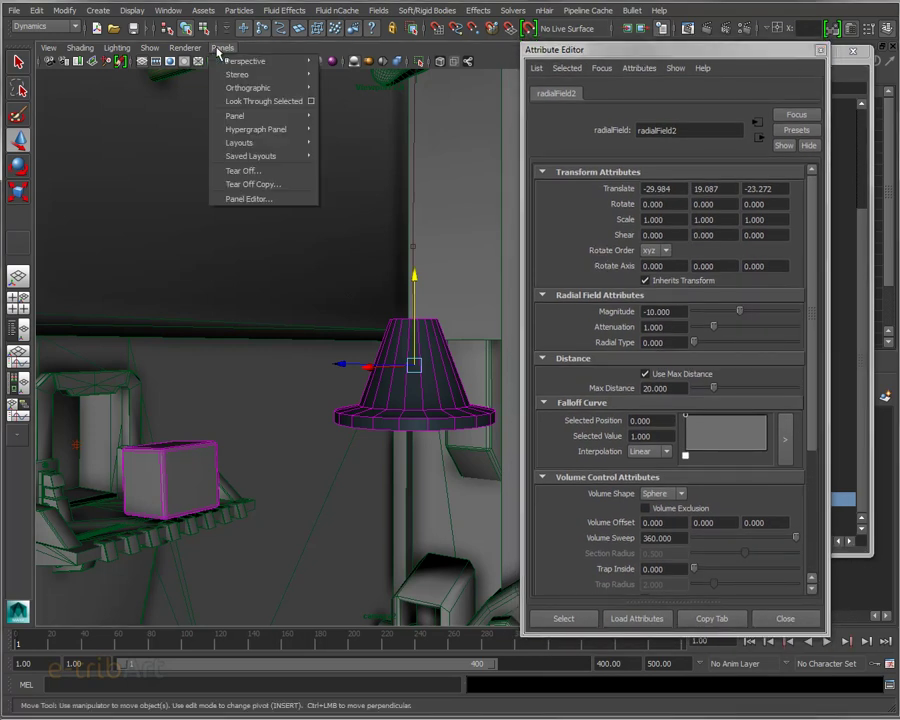
pyautogui.click(193, 70)
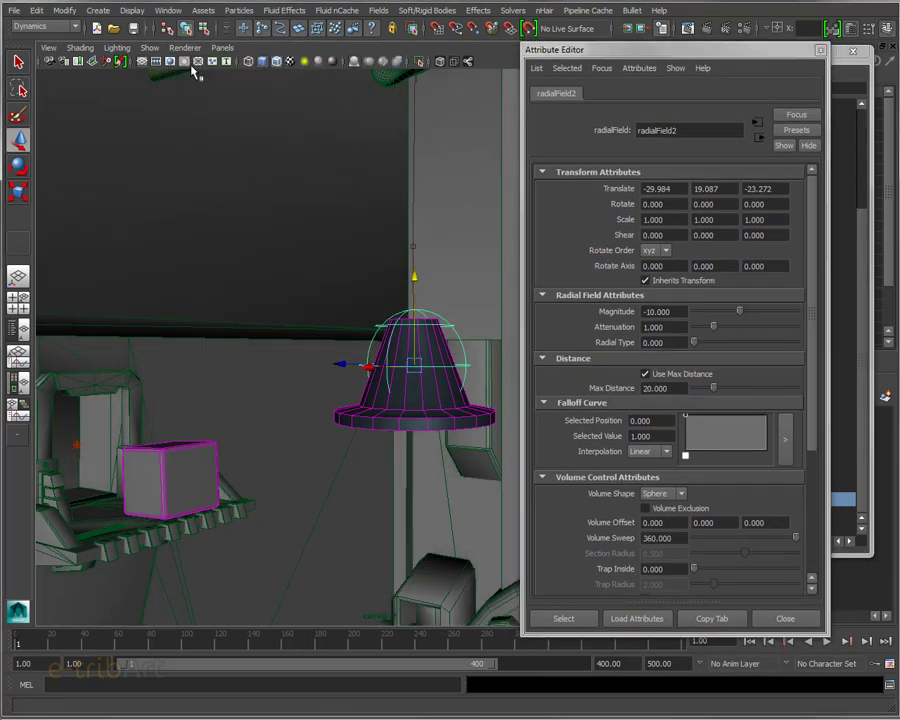
pyautogui.click(415, 276)
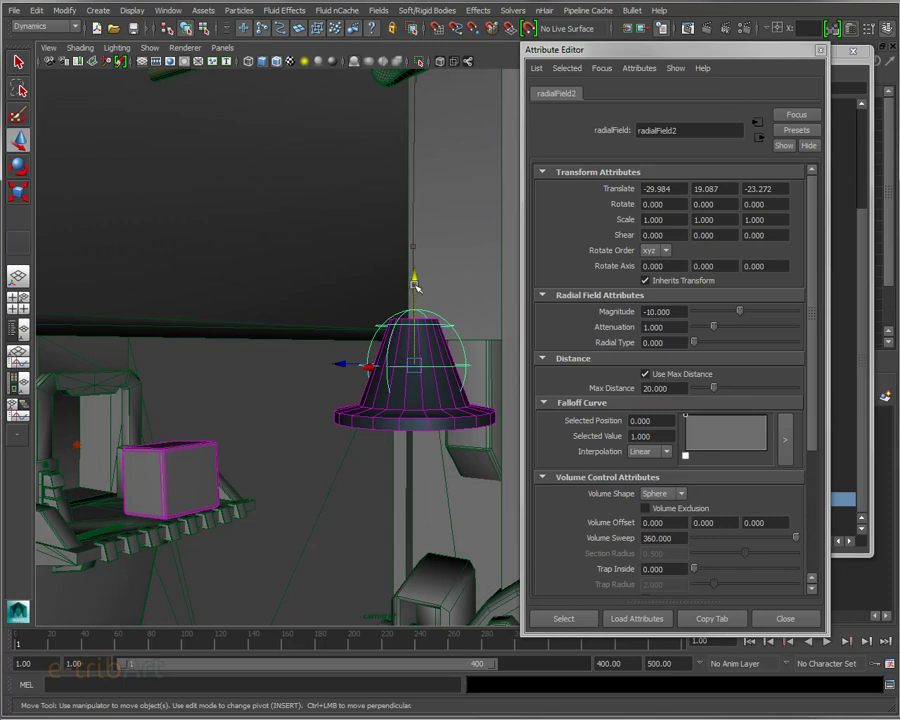
# Step: Scale radialField2's volume to about 2.521, 3.502, 2.521 around the magnet cone
pyautogui.press('r')
pyautogui.moveTo(411, 235)
pyautogui.mouseDown()
pyautogui.moveTo(416, 243)
pyautogui.moveTo(415, 190)
pyautogui.mouseUp()
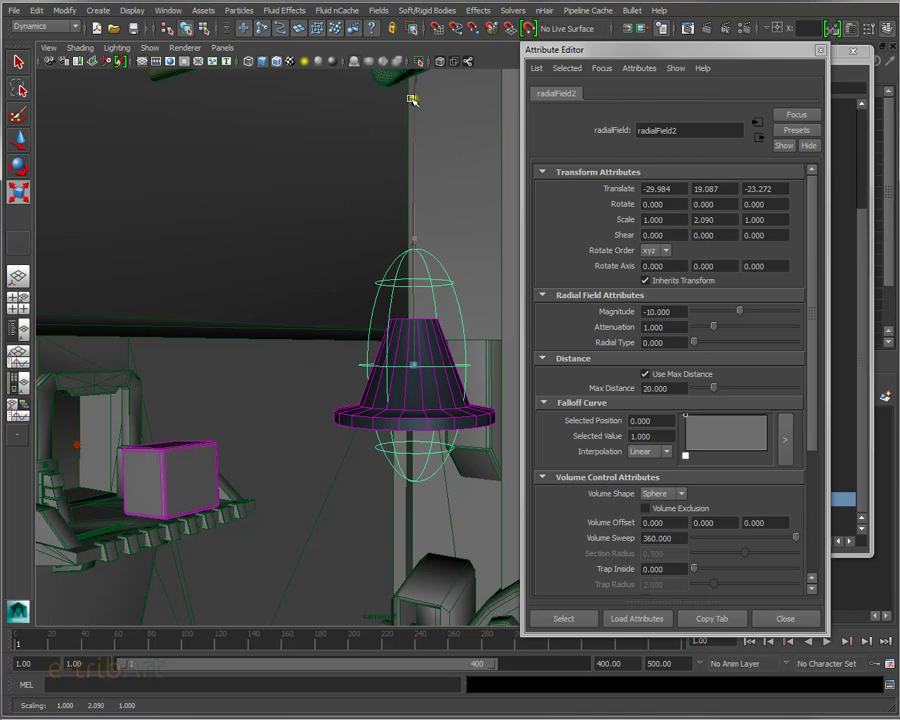
pyautogui.moveTo(414, 364)
pyautogui.mouseDown()
pyautogui.moveTo(431, 368)
pyautogui.moveTo(383, 392)
pyautogui.mouseUp()
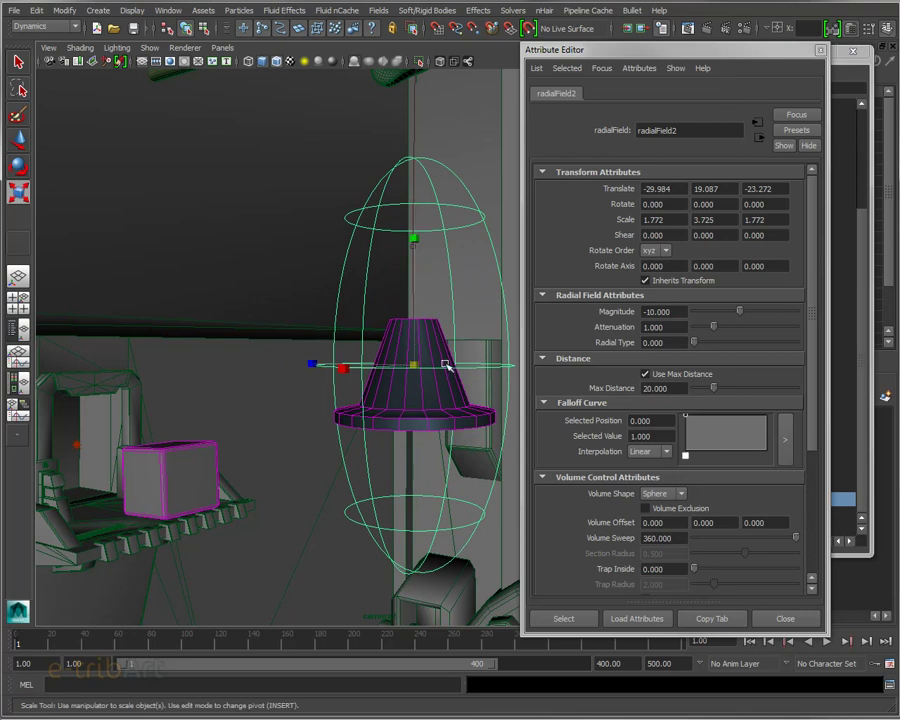
pyautogui.keyDown('ctrl'); pyautogui.moveTo(414, 240); pyautogui.dragTo(418, 185); pyautogui.keyUp('ctrl')
pyautogui.moveTo(410, 240)
pyautogui.mouseDown()
pyautogui.moveTo(414, 272)
pyautogui.moveTo(412, 242)
pyautogui.mouseUp()
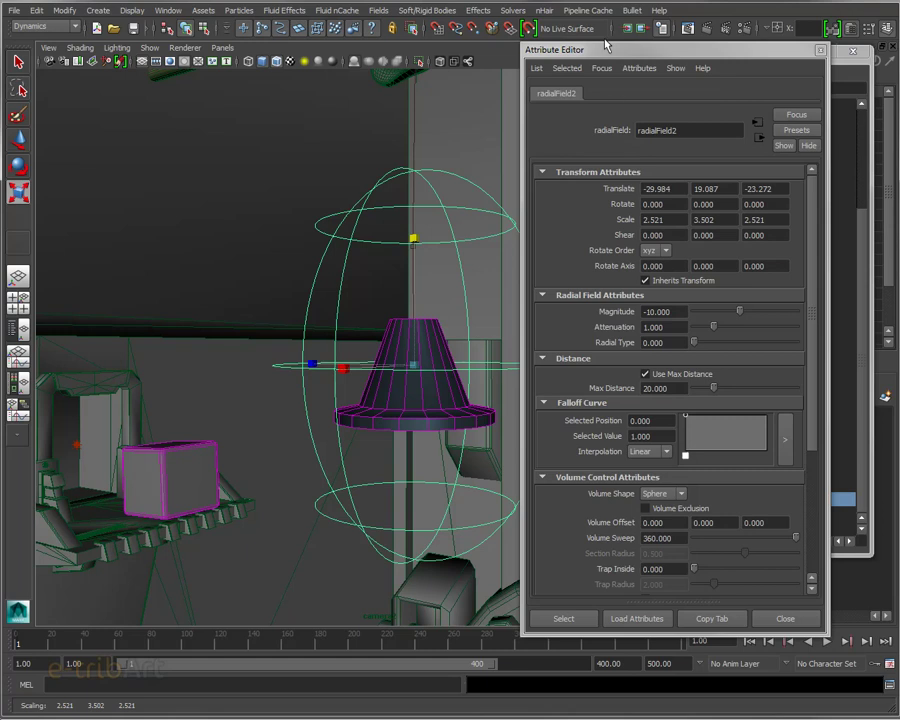
pyautogui.moveTo(605, 45); pyautogui.dragTo(763, 45)
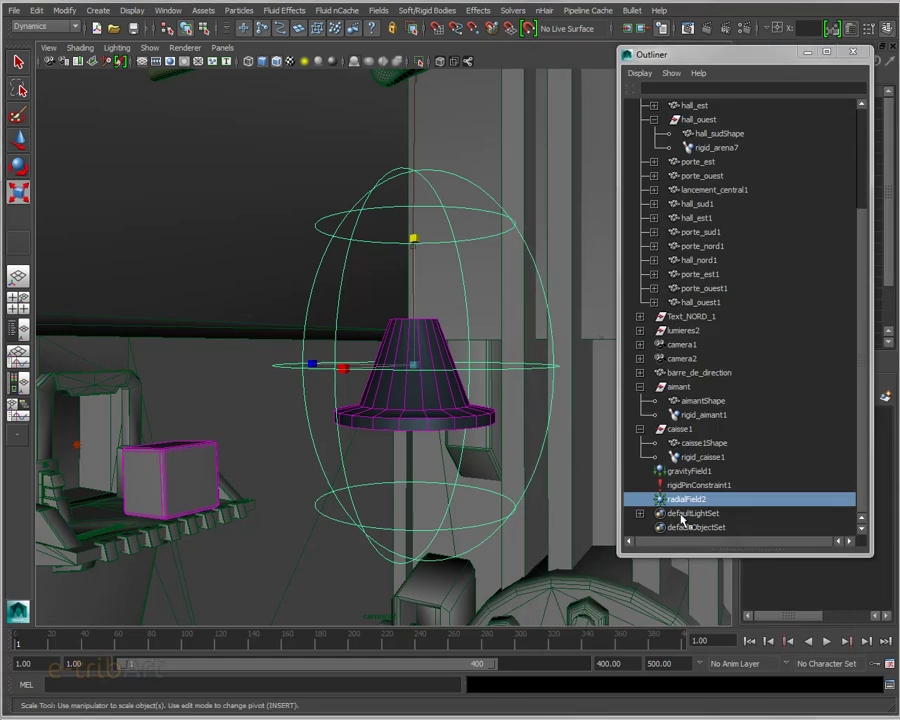
# Step: Reparent radialField2 from the crate caisse1 to the aimant magnet in the Outliner
pyautogui.moveTo(686, 500); pyautogui.dragTo(683, 430, button='middle')
pyautogui.click(683, 430)
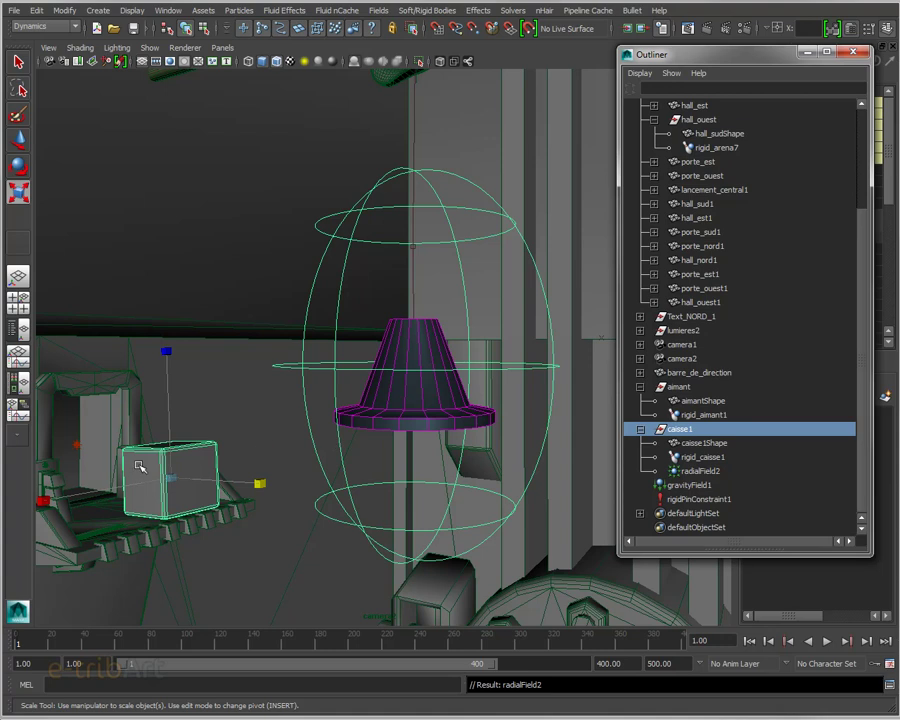
pyautogui.click(701, 472)
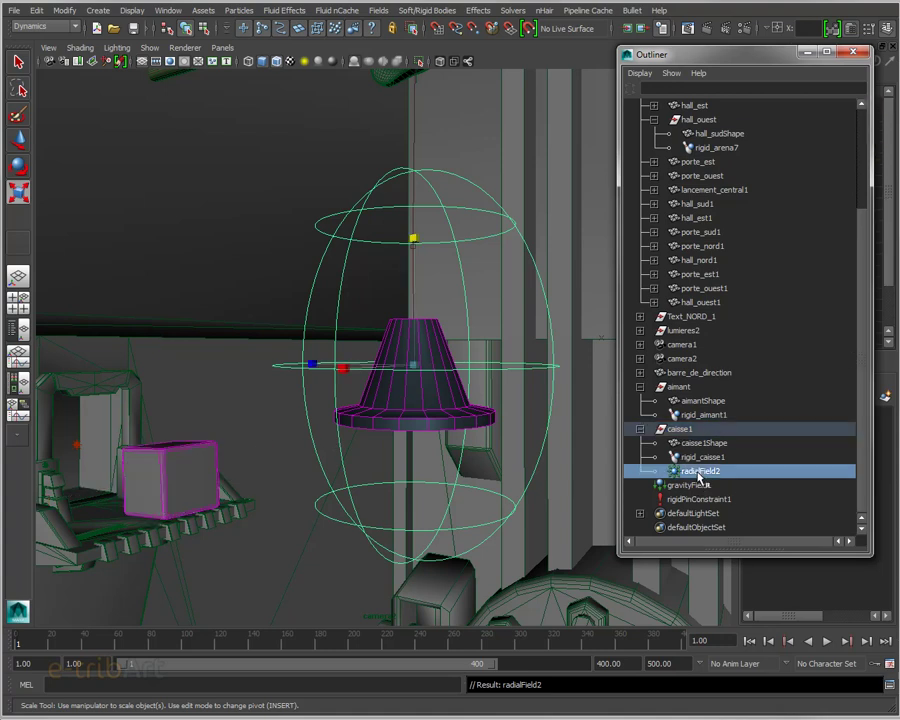
pyautogui.moveTo(701, 474); pyautogui.dragTo(697, 389, button='middle')
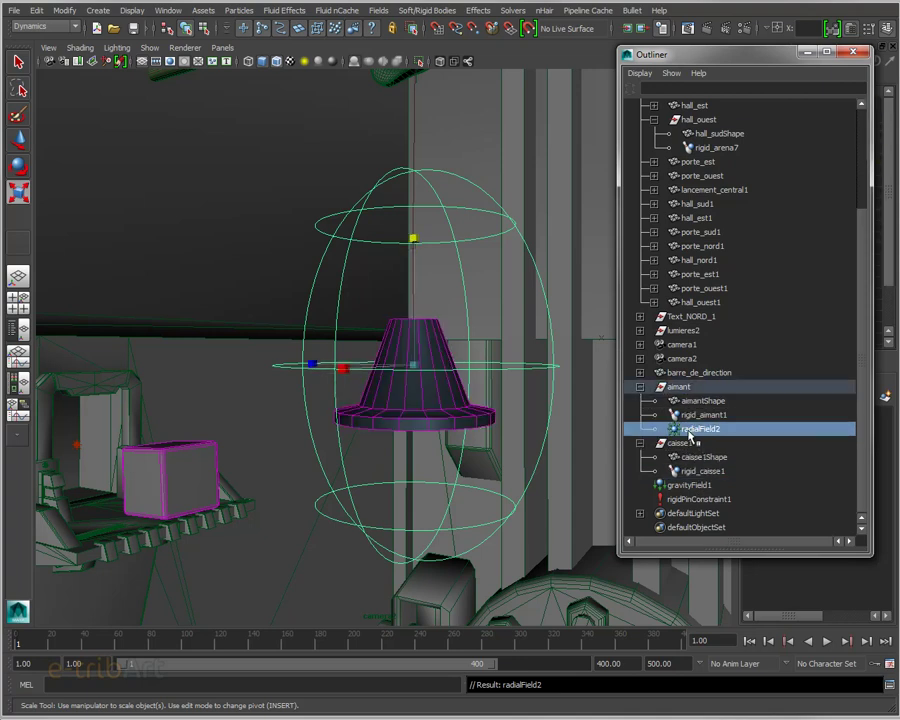
pyautogui.click(678, 388)
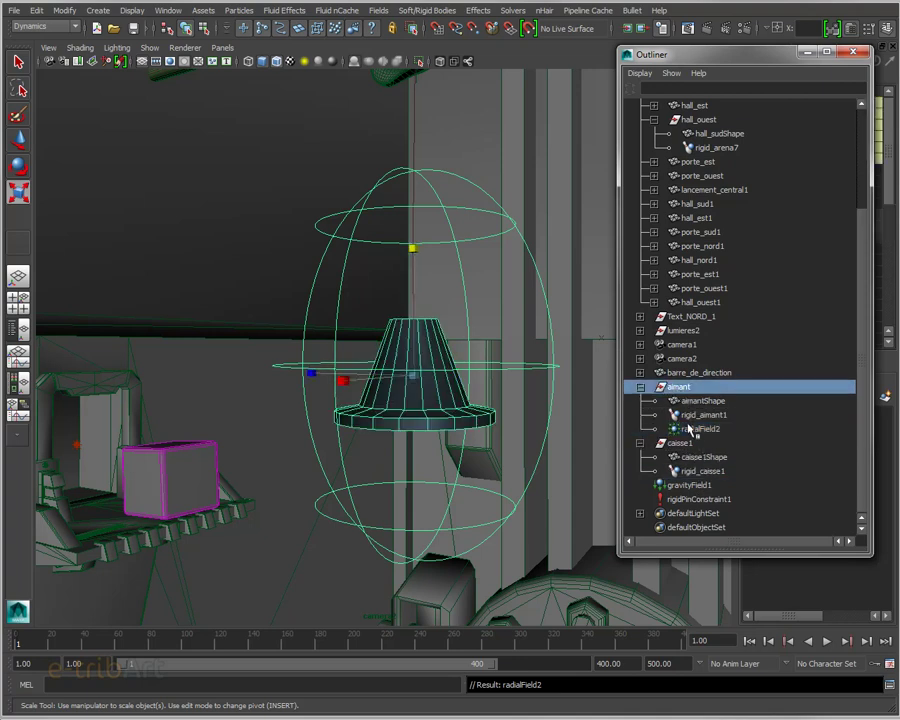
pyautogui.click(692, 430)
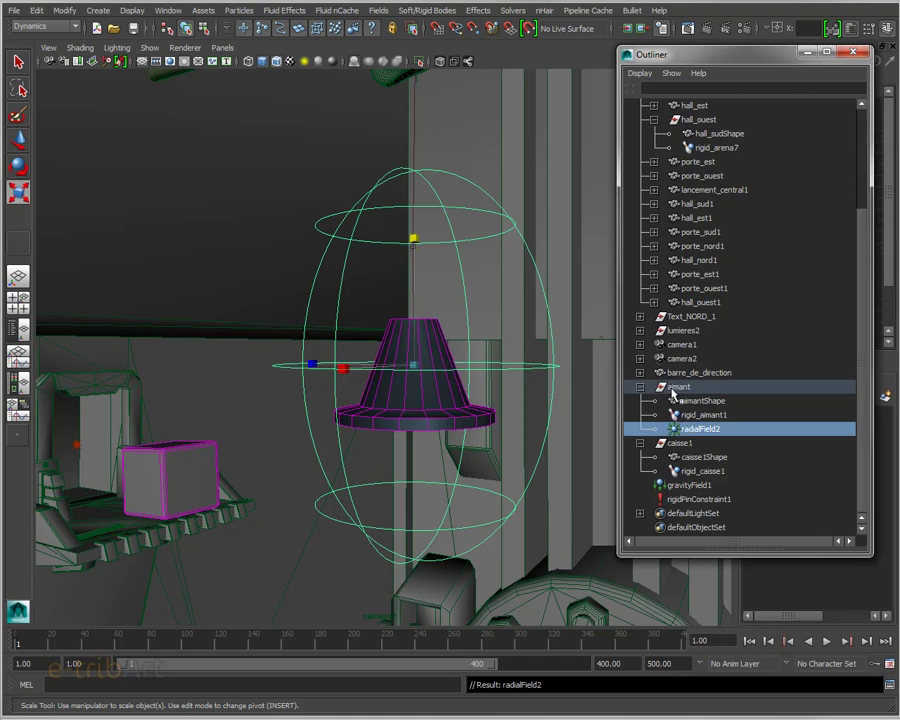
pyautogui.click(675, 390)
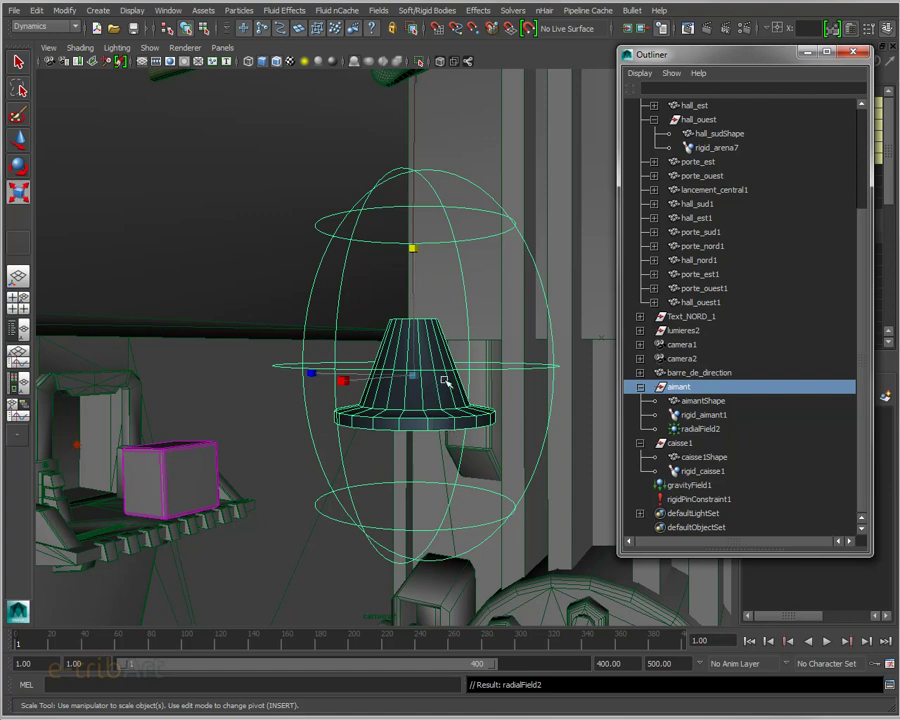
# Step: Move radialField2 alone slightly down along Y on the magnet
pyautogui.press('w')
pyautogui.moveTo(414, 285); pyautogui.dragTo(416, 297)
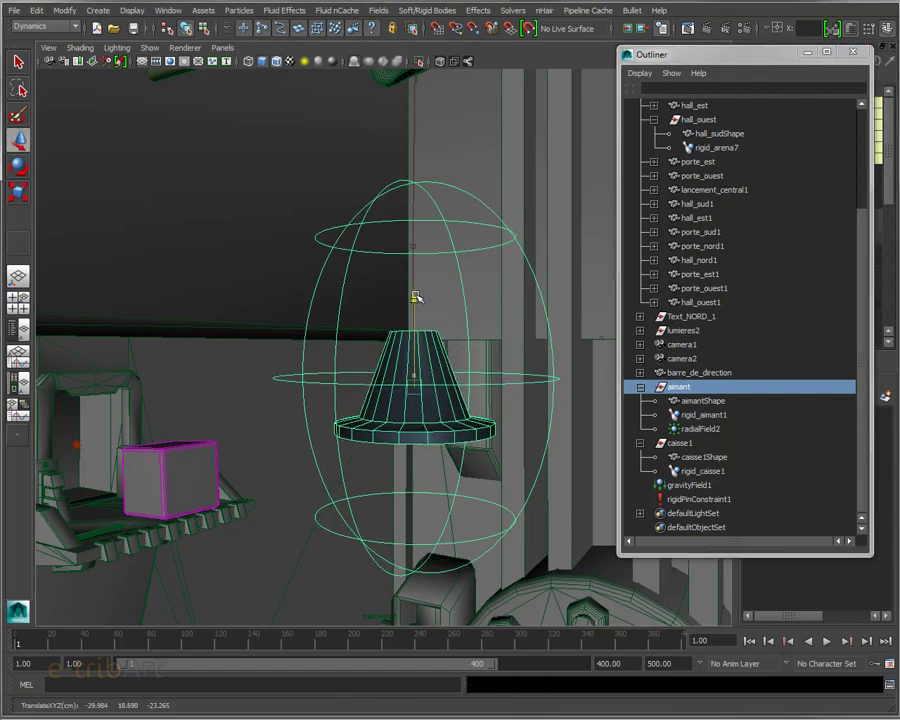
pyautogui.hotkey('ctrl', 'z')
pyautogui.click(690, 428)
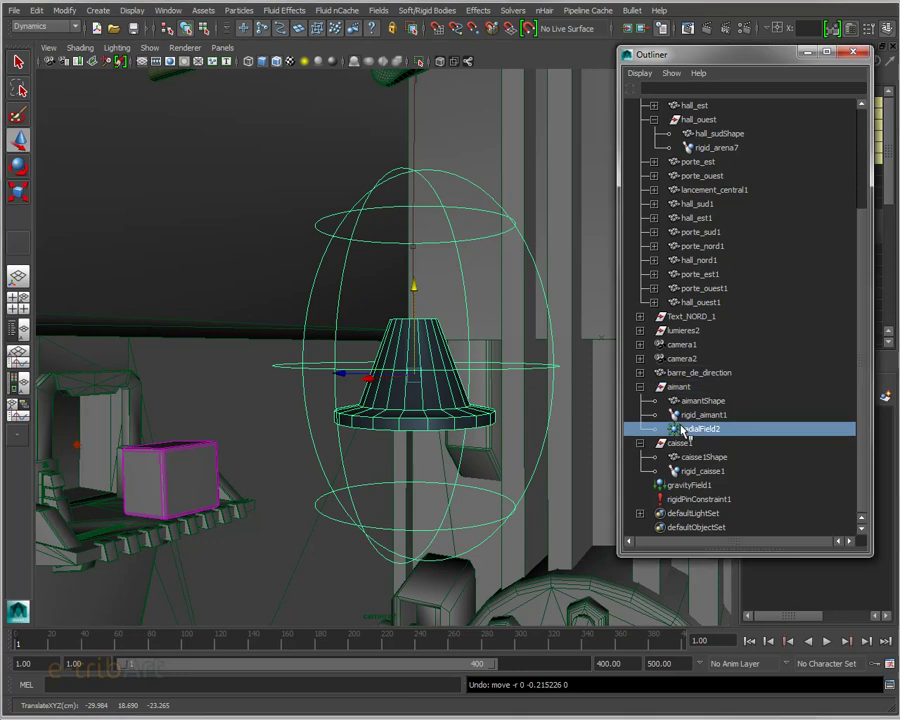
pyautogui.moveTo(415, 279); pyautogui.dragTo(412, 320)
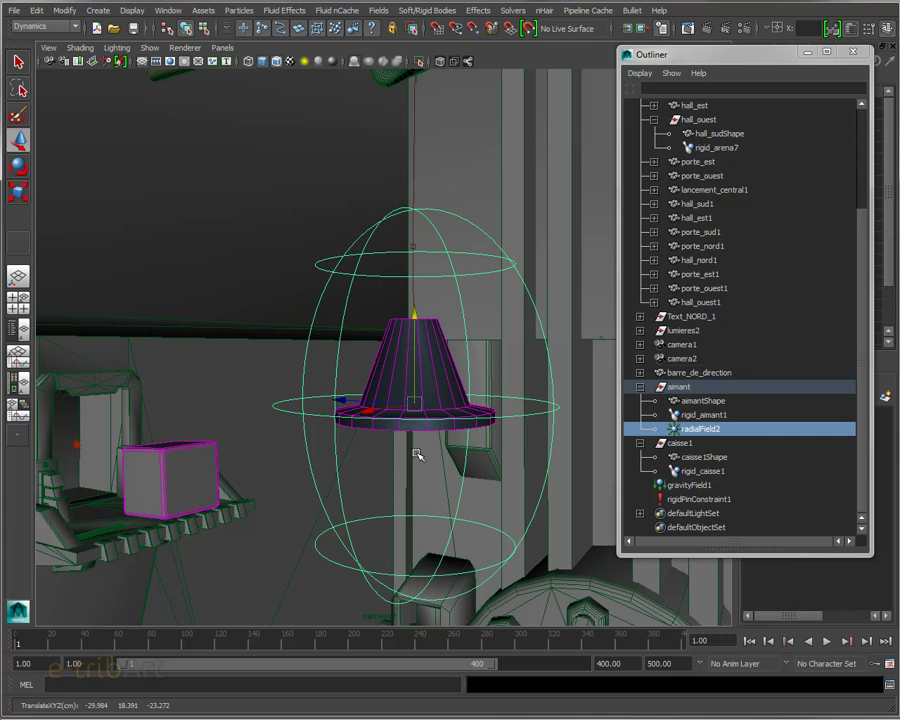
pyautogui.moveTo(415, 513)
pyautogui.keyDown('alt'); pyautogui.mouseDown()
pyautogui.moveTo(434, 488)
pyautogui.moveTo(412, 516)
pyautogui.mouseUp(); pyautogui.keyUp('alt')
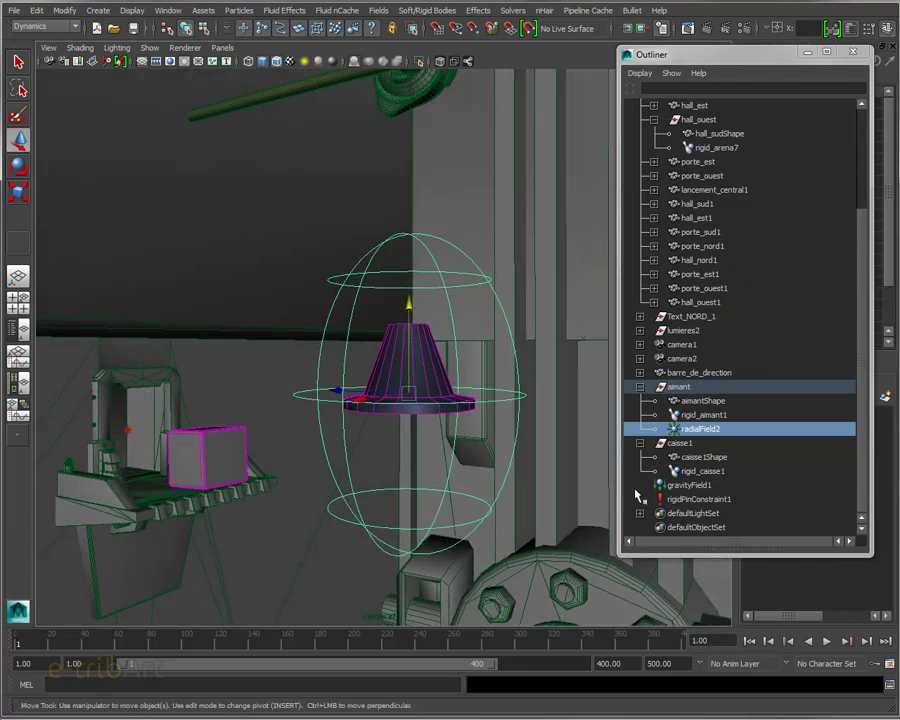
# Step: Change radialField2's Magnitude from -10 to 0 and set a key at frame 1
pyautogui.doubleClick(674, 430)
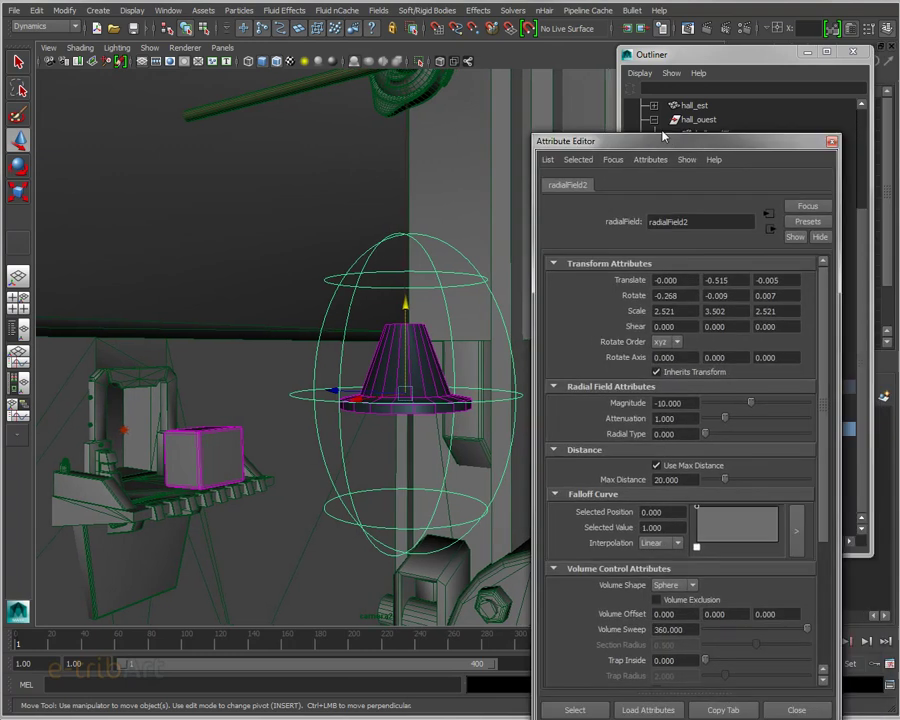
pyautogui.moveTo(663, 141); pyautogui.dragTo(676, 90)
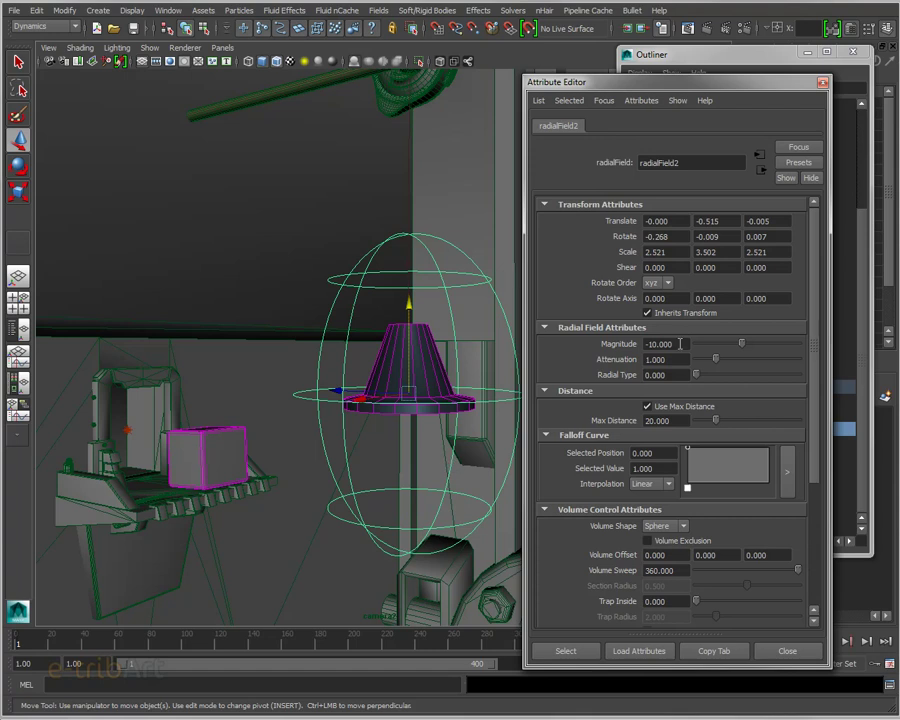
pyautogui.moveTo(680, 344); pyautogui.dragTo(618, 344)
pyautogui.write('0')
pyautogui.press('Return')
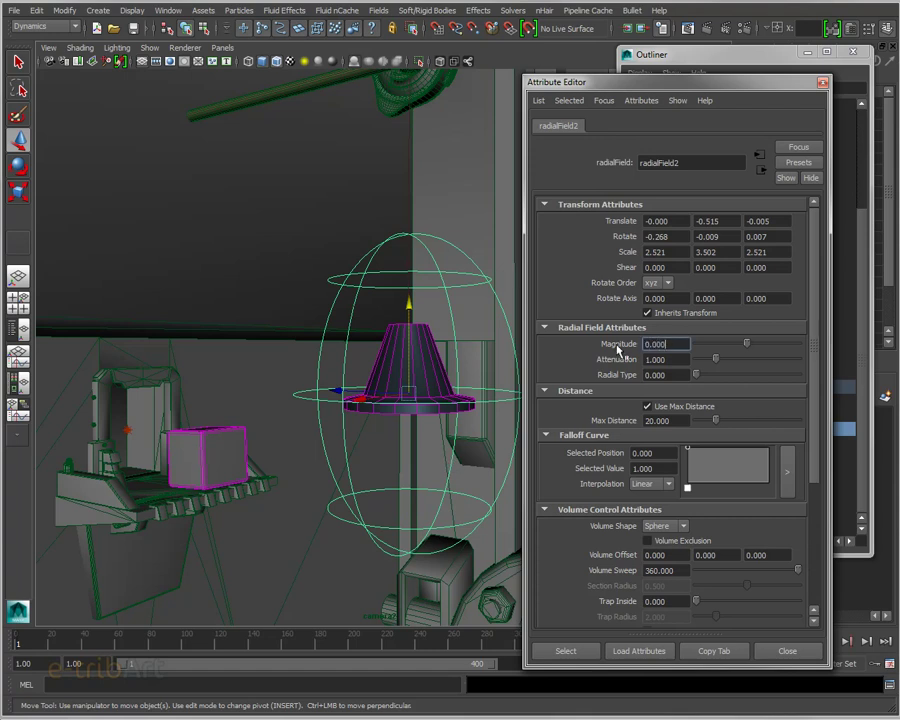
pyautogui.rightClick(674, 357)
pyautogui.click(700, 368)
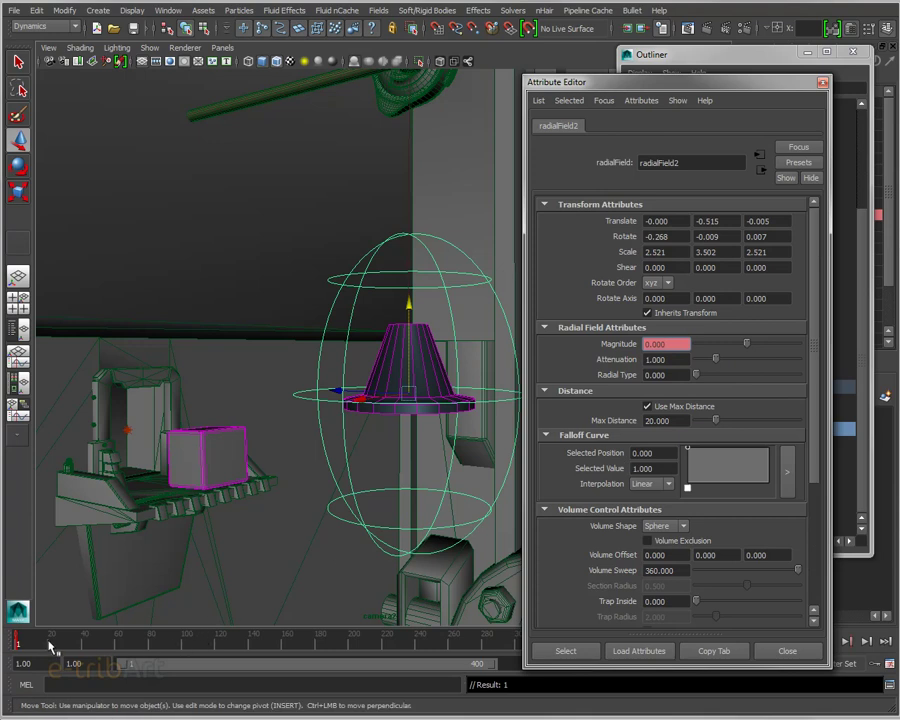
# Step: Preview the simulation and key Magnitude at 0 on frame 116
pyautogui.moveTo(627, 665); pyautogui.dragTo(627, 598)
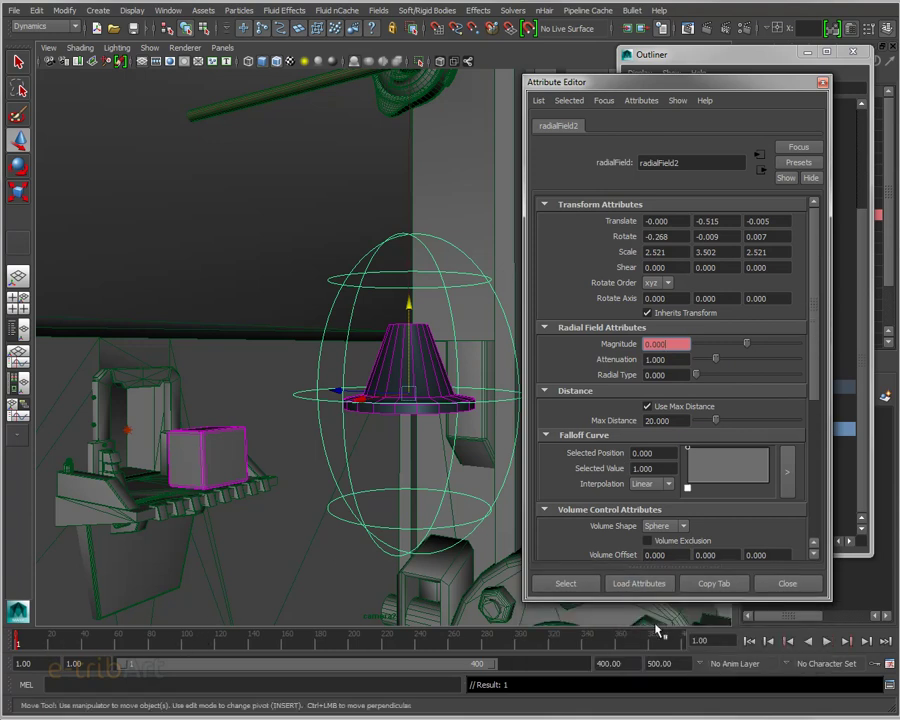
pyautogui.click(828, 642)
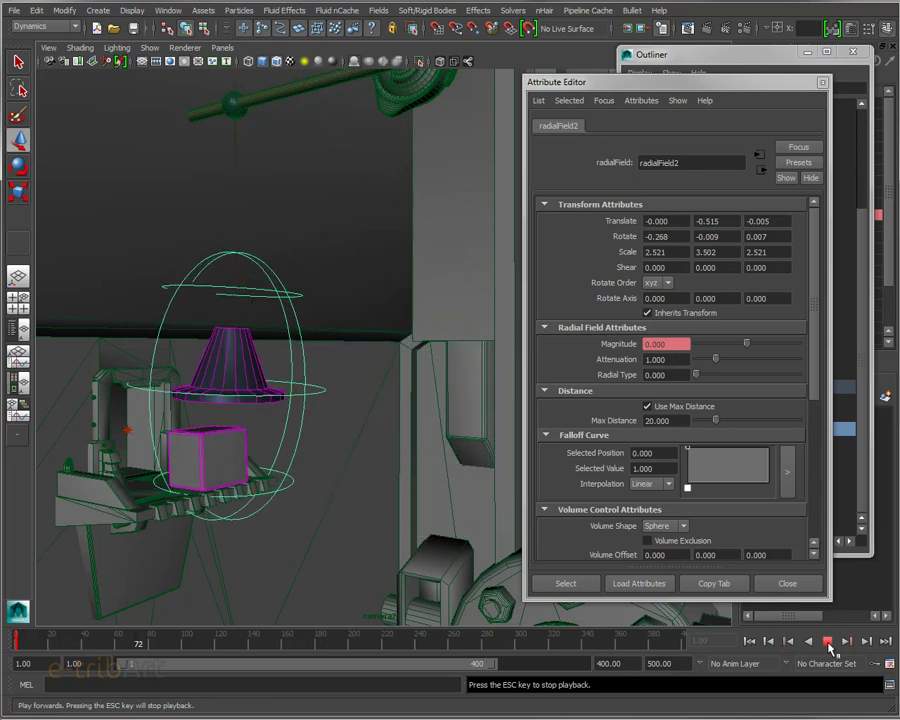
pyautogui.click(828, 642)
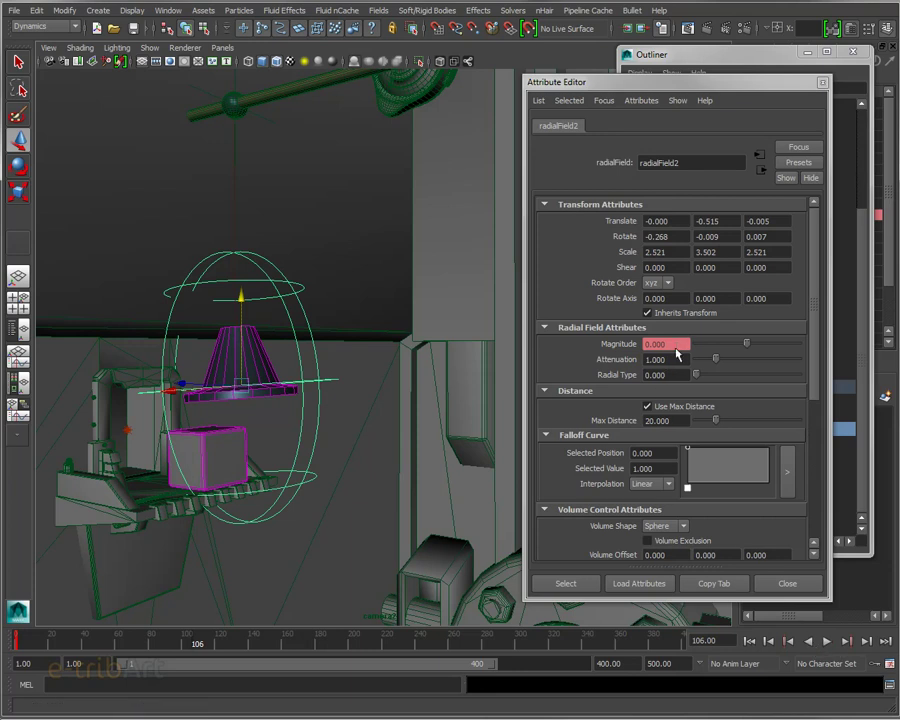
pyautogui.click(828, 642)
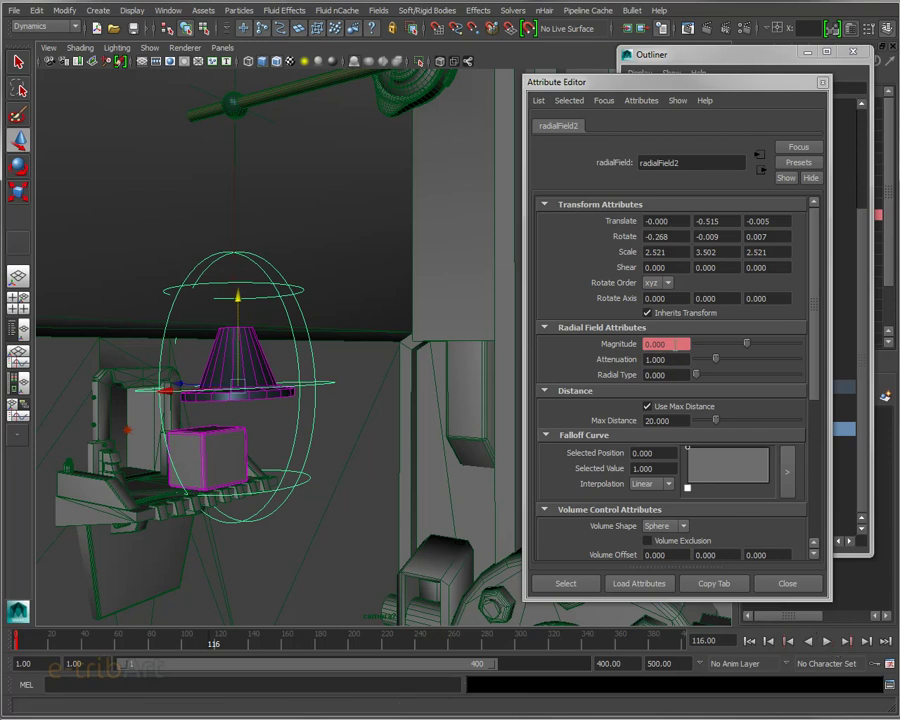
pyautogui.rightClick(676, 345)
pyautogui.click(705, 365)
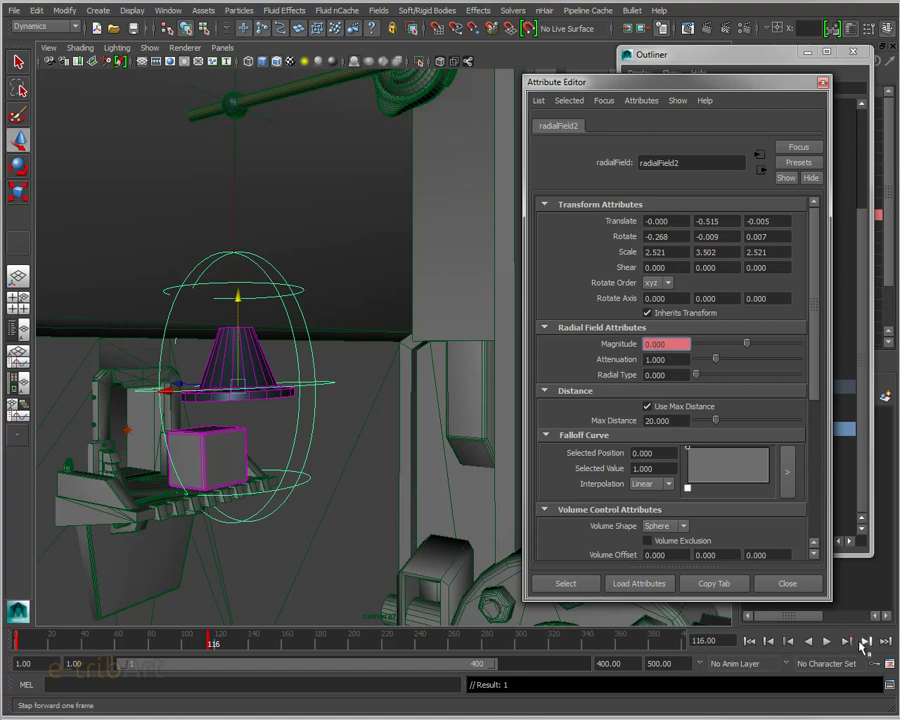
# Step: Advance frame by frame to 120 and begin editing the Magnitude value
pyautogui.click(865, 643)
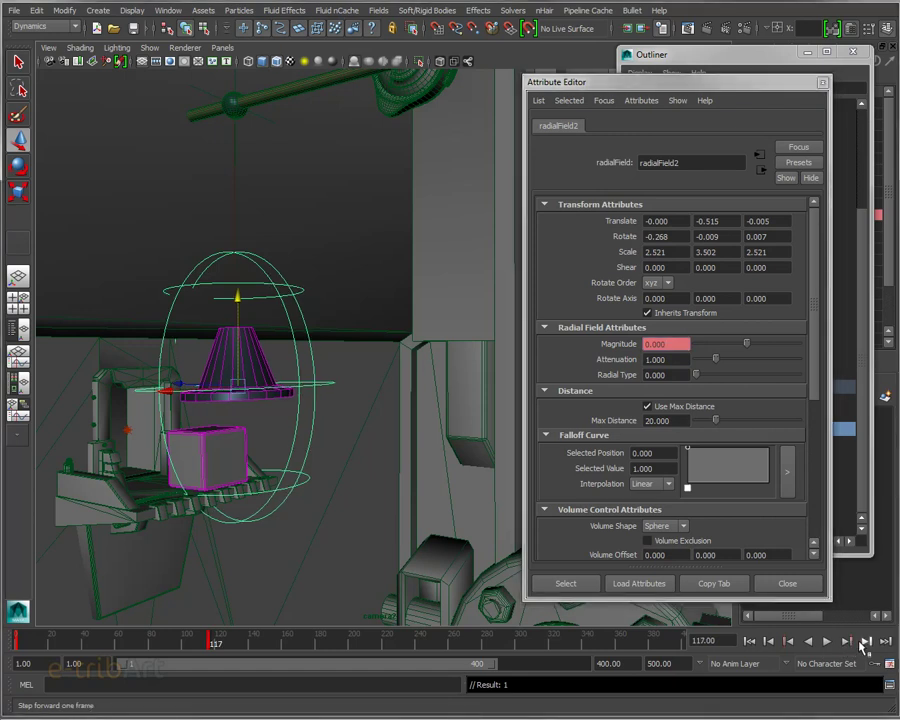
pyautogui.click(865, 643)
pyautogui.click(865, 643)
pyautogui.click(865, 643)
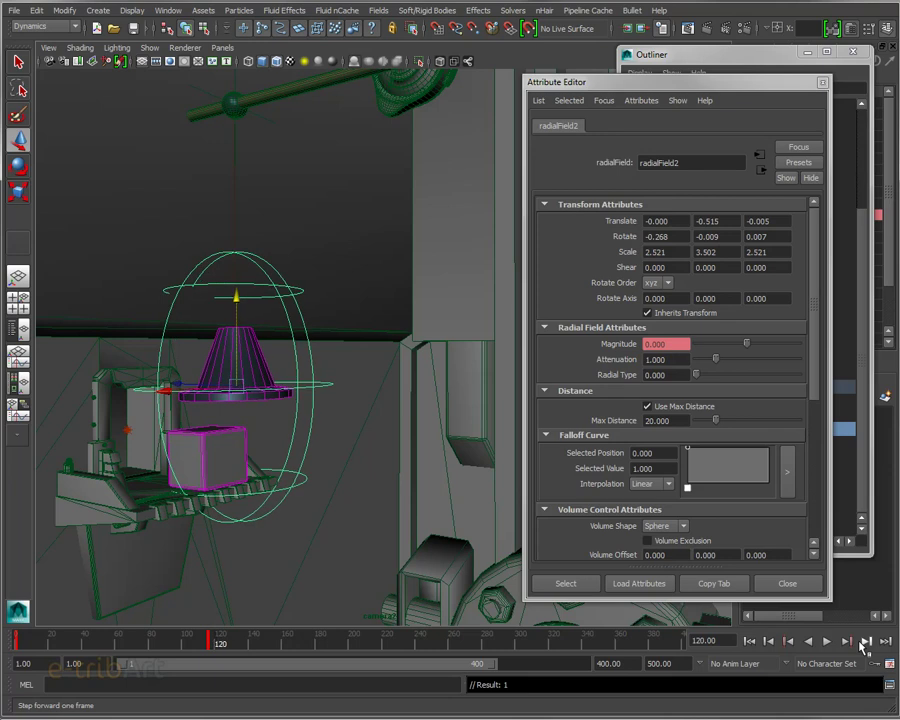
pyautogui.click(670, 343)
# Step: Key radialField2's Magnitude at -10 on frame 120
pyautogui.moveTo(668, 344); pyautogui.dragTo(617, 347)
pyautogui.write('-10')
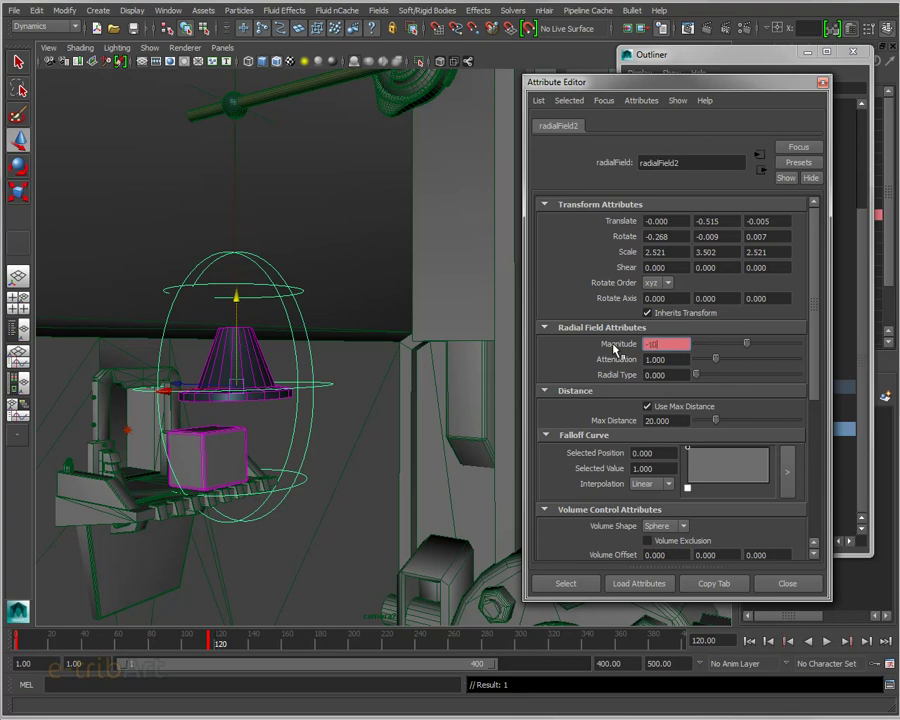
pyautogui.press('Return')
pyautogui.rightClick(665, 354)
pyautogui.click(689, 366)
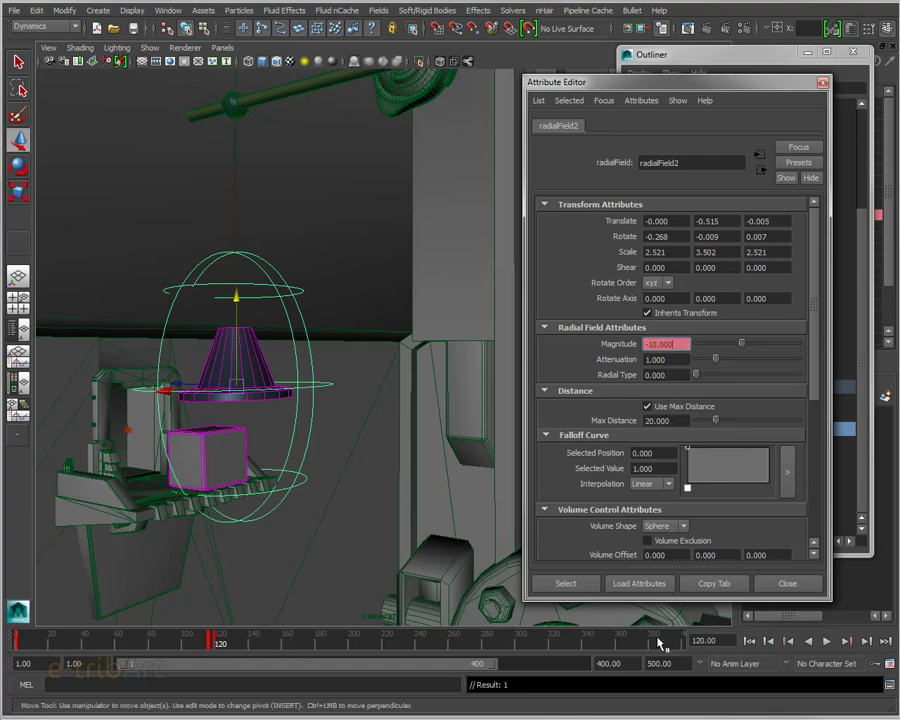
# Step: Return to frame 1, save the scene, and replay the simulation before rewinding
pyautogui.click(747, 647)
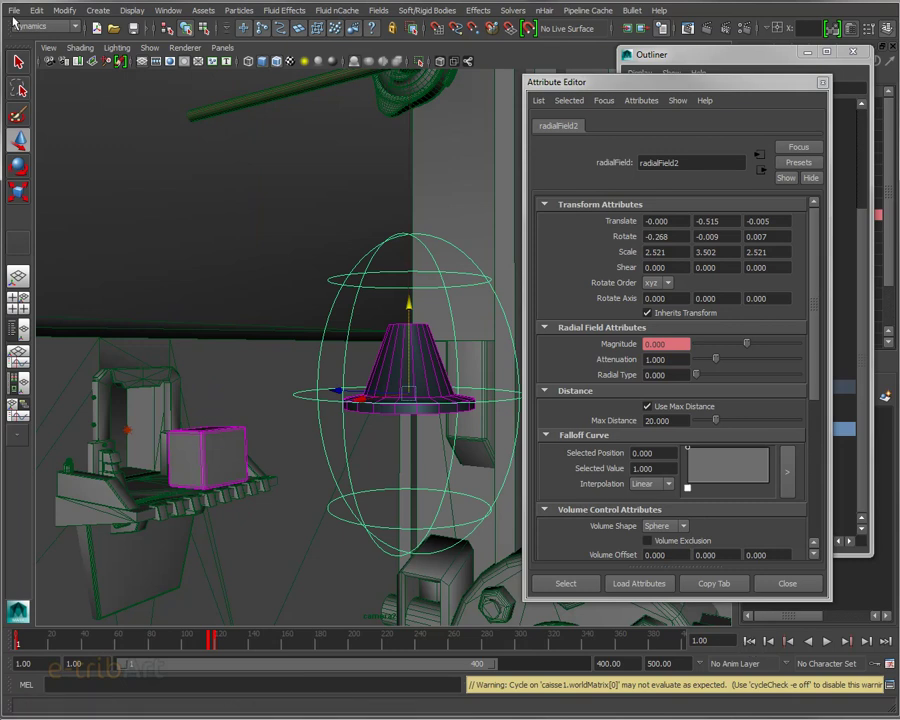
pyautogui.hotkey('ctrl', 's')
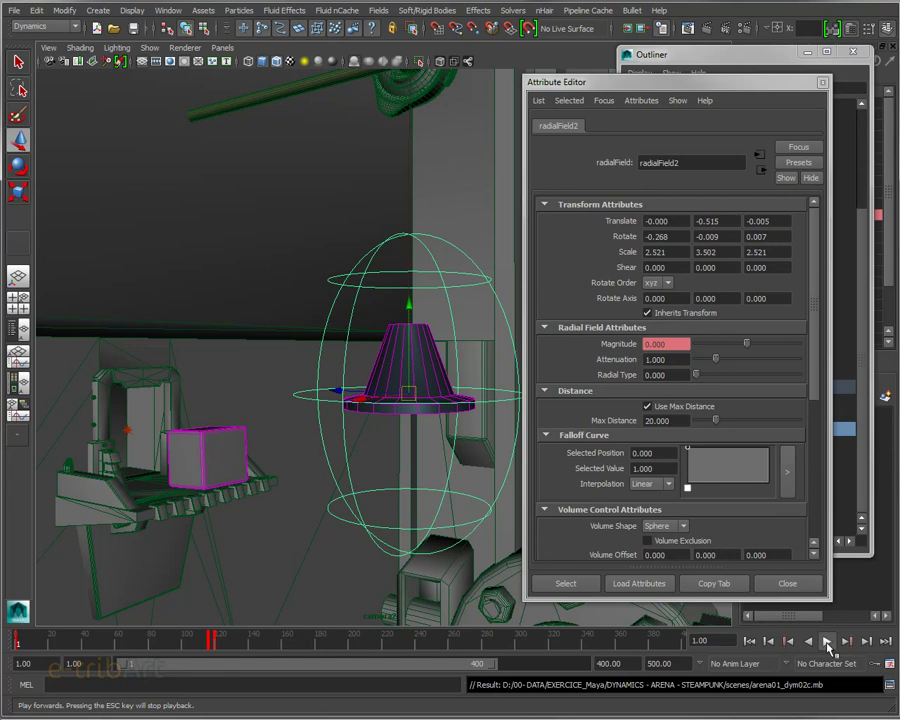
pyautogui.click(828, 645)
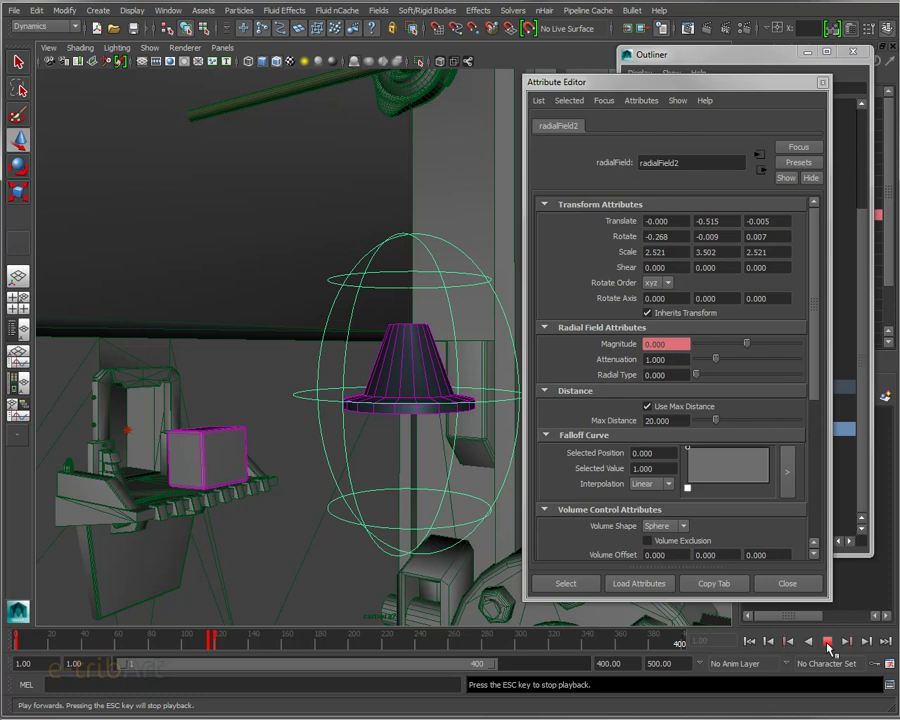
pyautogui.click(829, 645)
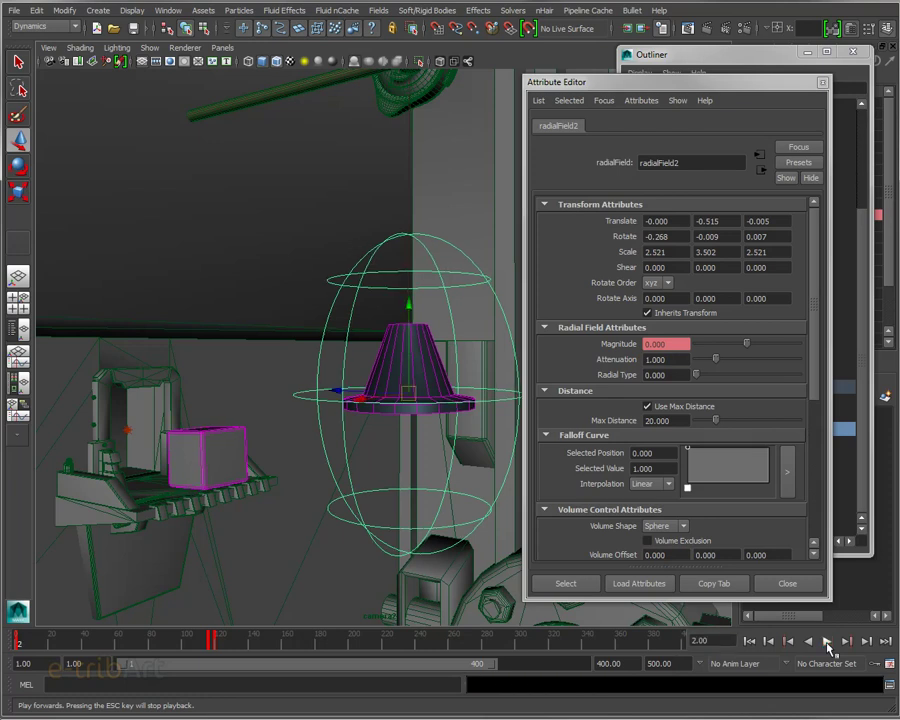
pyautogui.click(750, 645)
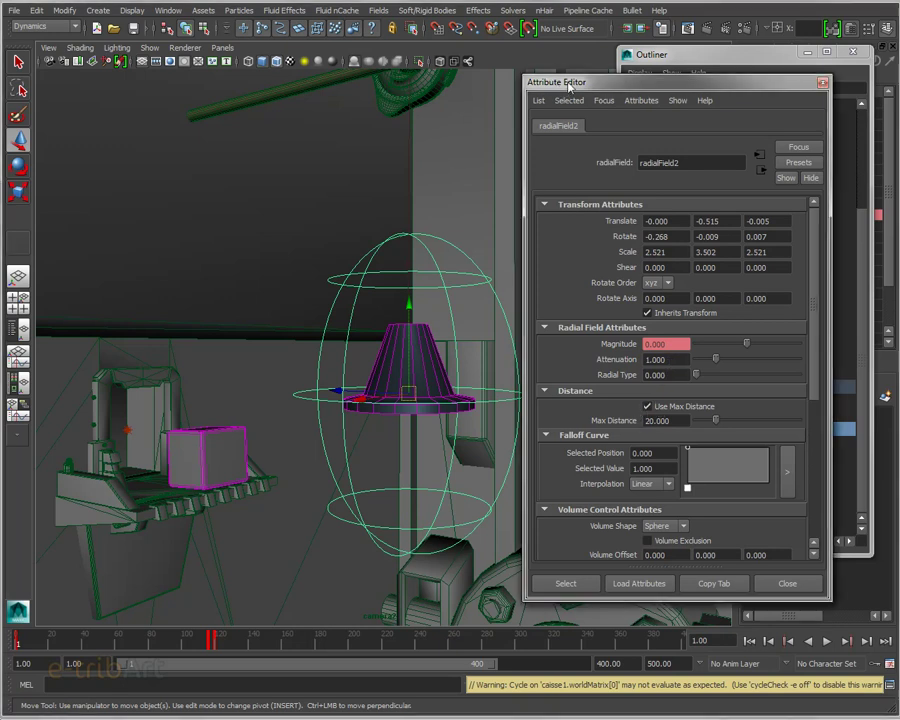
# Step: Switch the viewport to the side orthographic camera
pyautogui.moveTo(569, 83); pyautogui.dragTo(613, 92)
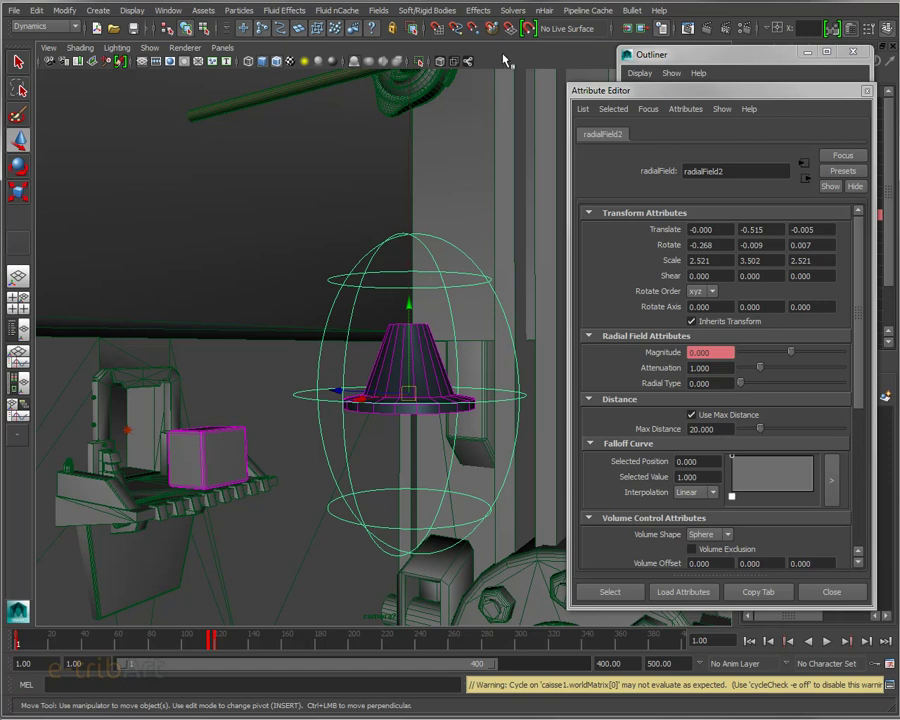
pyautogui.click(223, 49)
pyautogui.moveTo(245, 61)
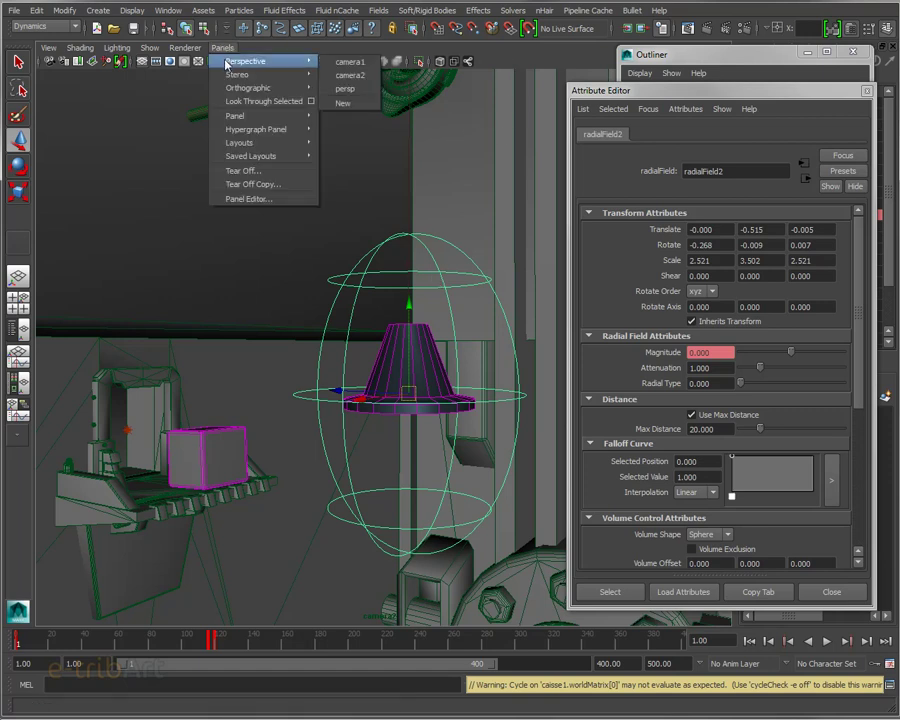
pyautogui.click(555, 58)
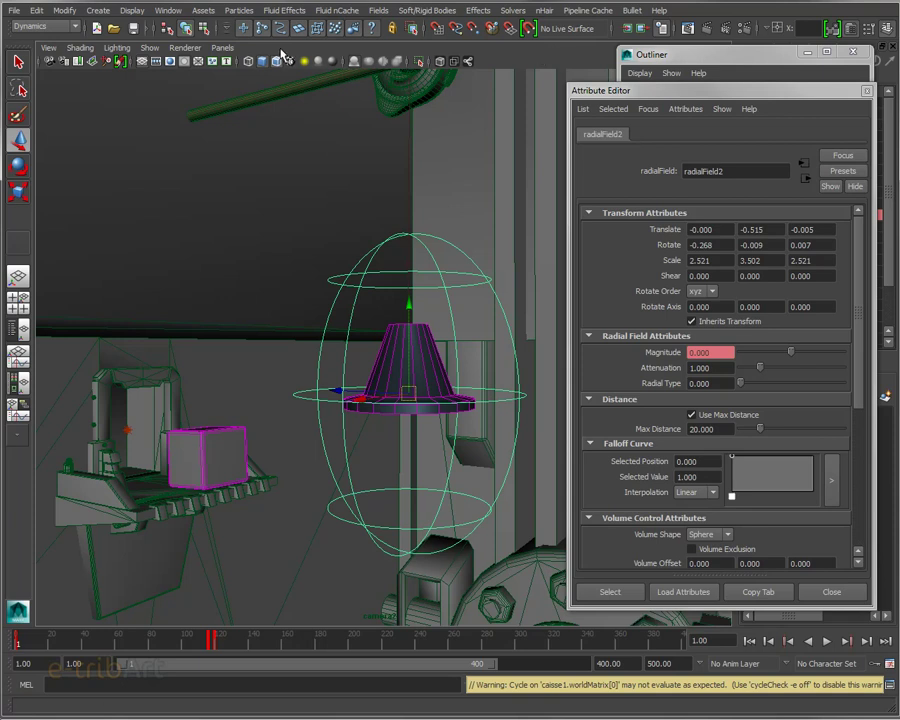
pyautogui.click(140, 47)
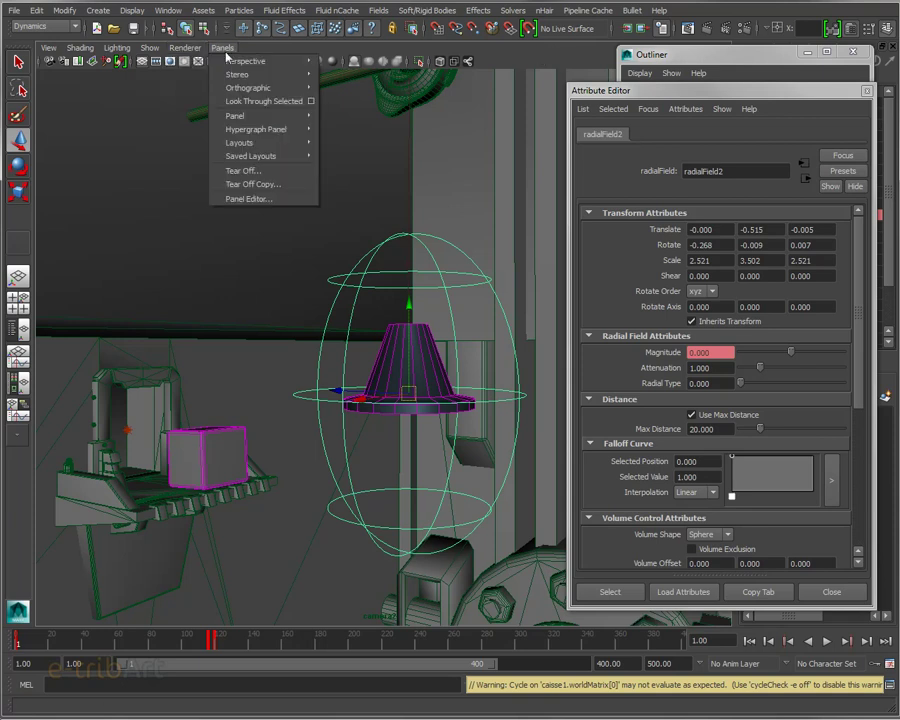
pyautogui.moveTo(250, 88)
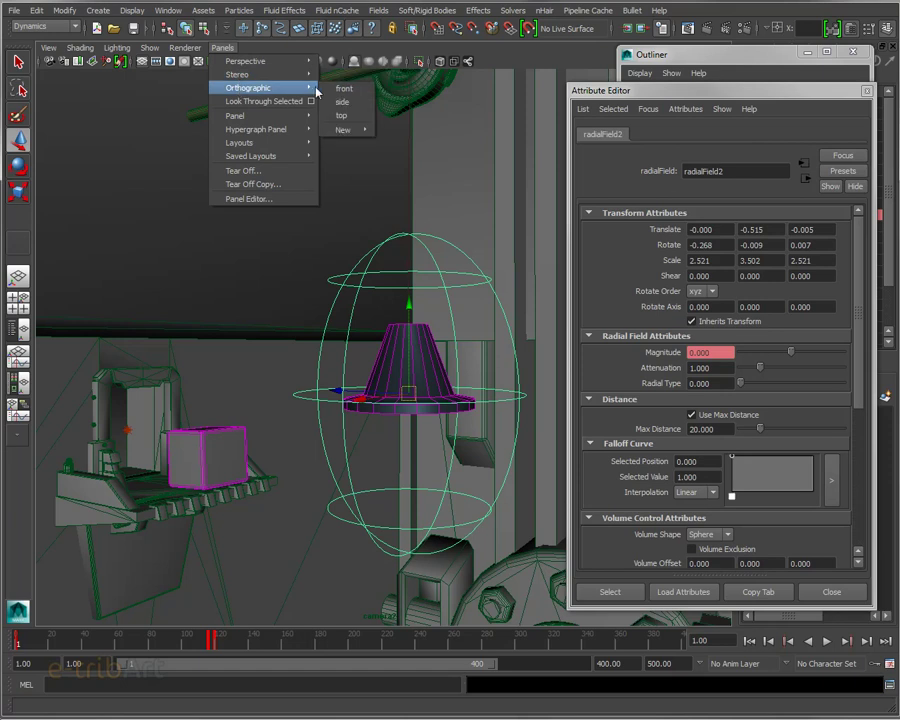
pyautogui.click(341, 102)
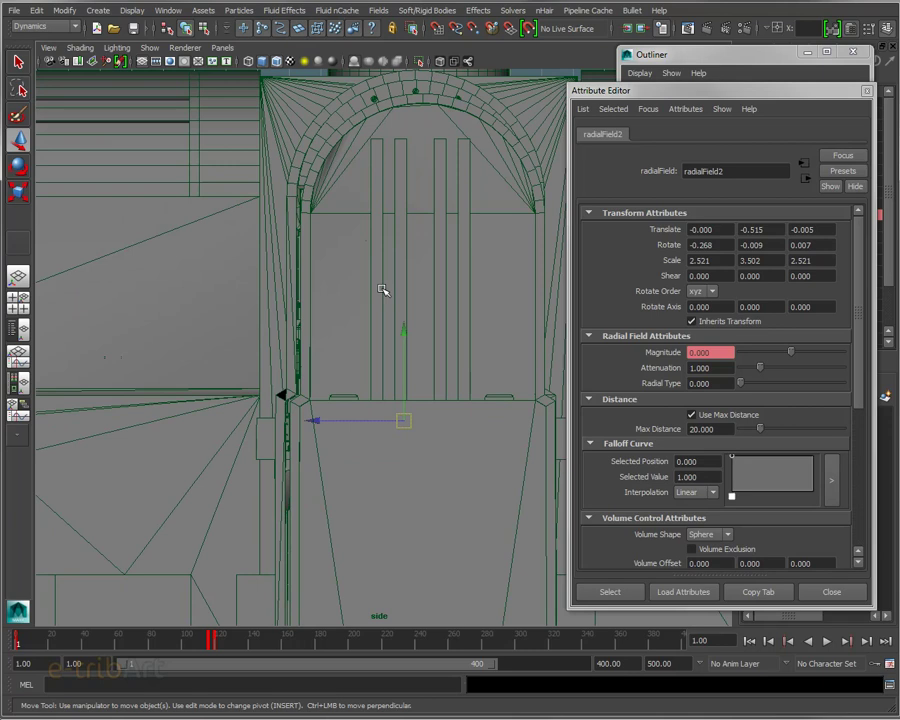
# Step: Show wireframe and frame the view tightly on the radial field, magnet and crate
pyautogui.press('4')
pyautogui.press('f')
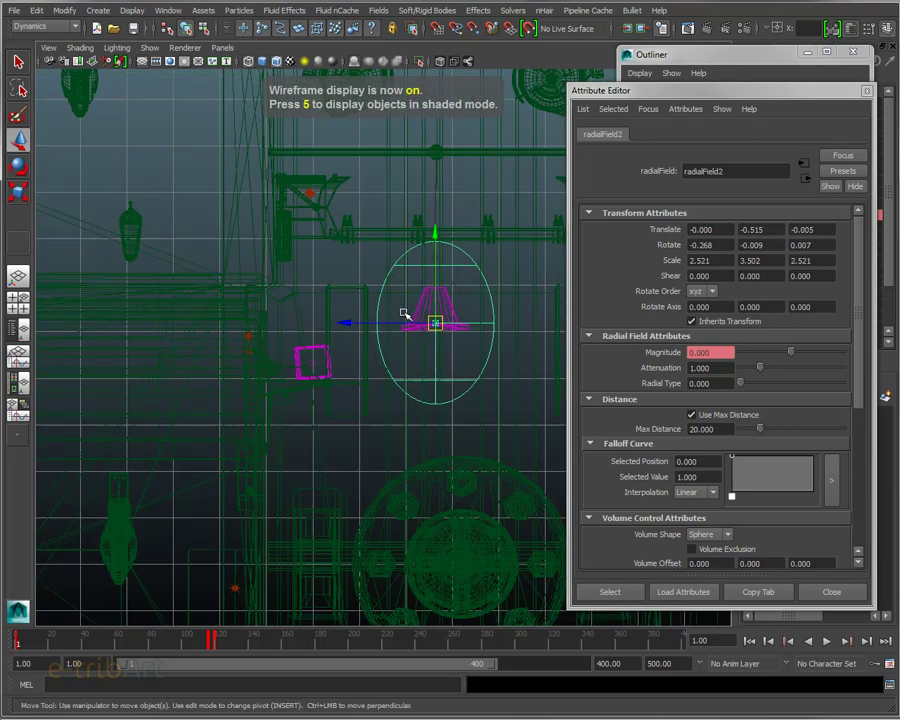
pyautogui.scroll(1, 402, 312)
pyautogui.scroll(1, 402, 312)
pyautogui.scroll(1, 386, 311)
pyautogui.scroll(1, 388, 313)
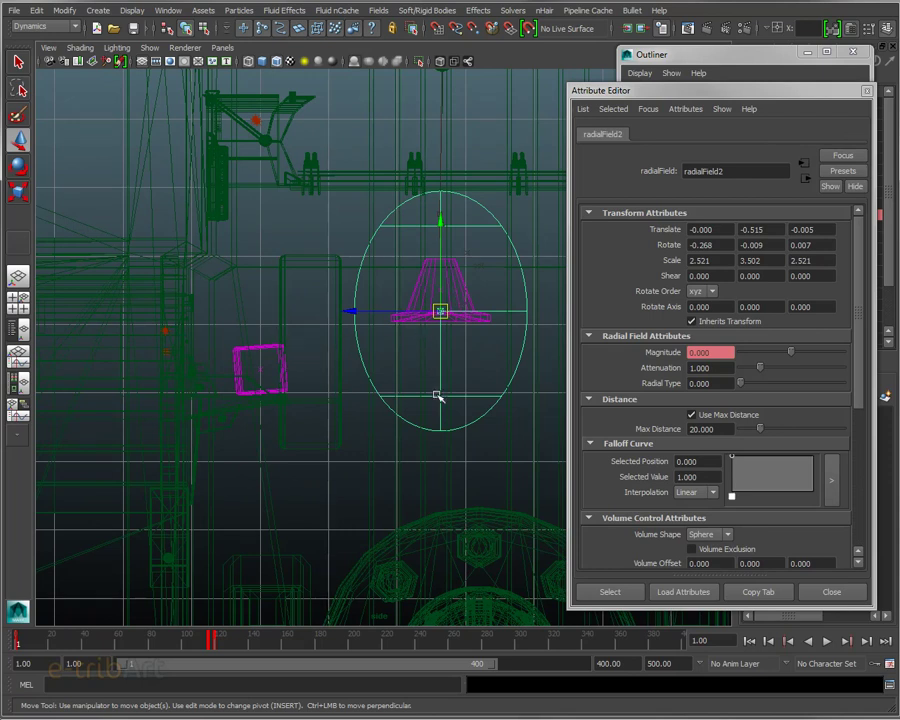
pyautogui.keyDown('alt'); pyautogui.moveTo(438, 335); pyautogui.dragTo(400, 307, button='middle'); pyautogui.keyUp('alt')
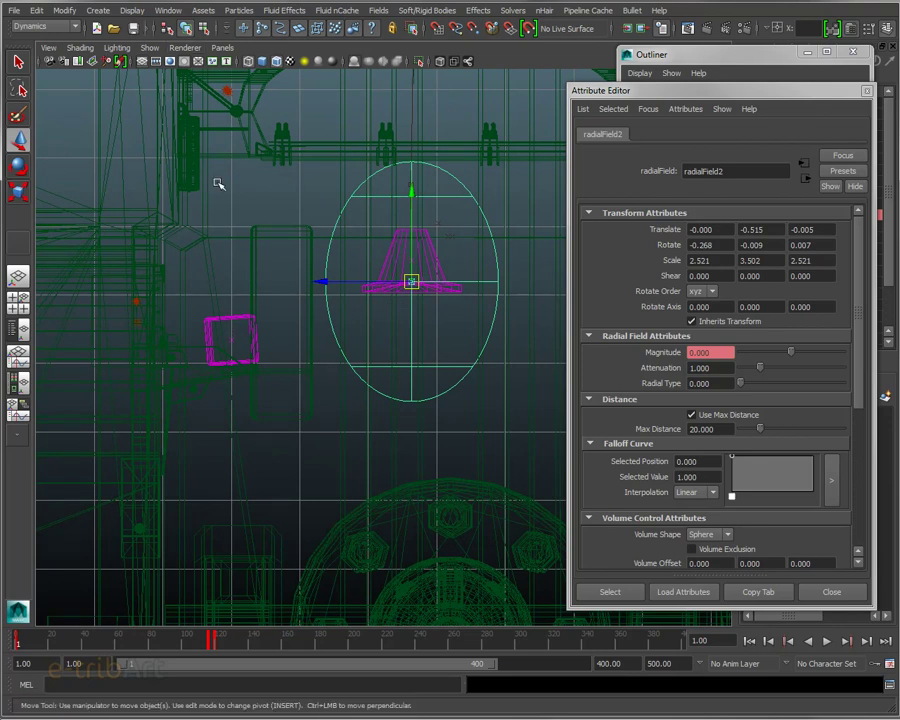
pyautogui.click(98, 10)
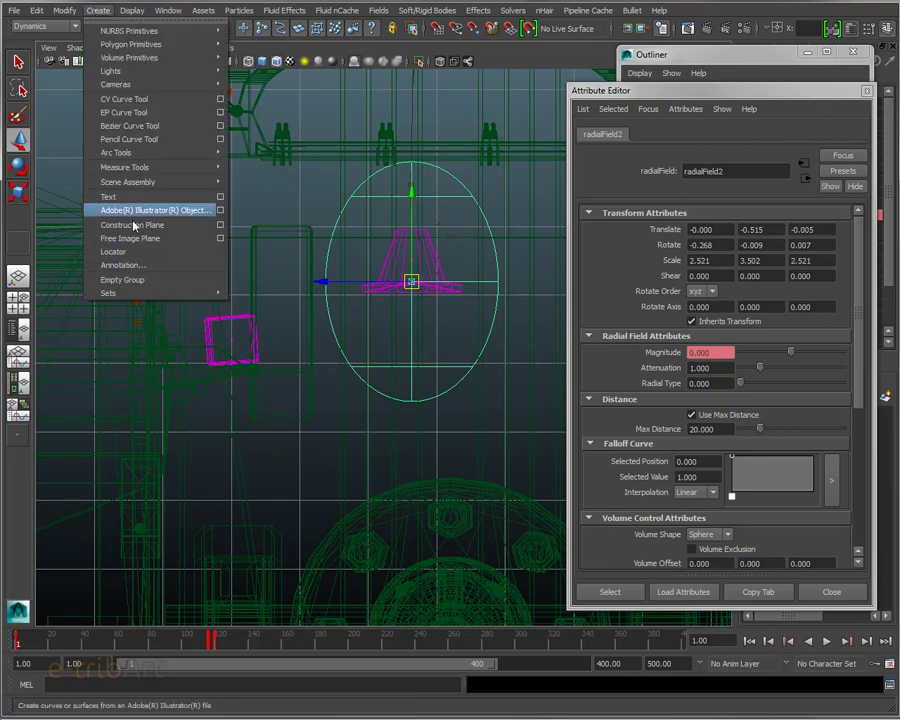
# Step: Measure the 1.626981 distance below the magnet with the Distance Tool, creating distanceDimension1
pyautogui.click(255, 174)
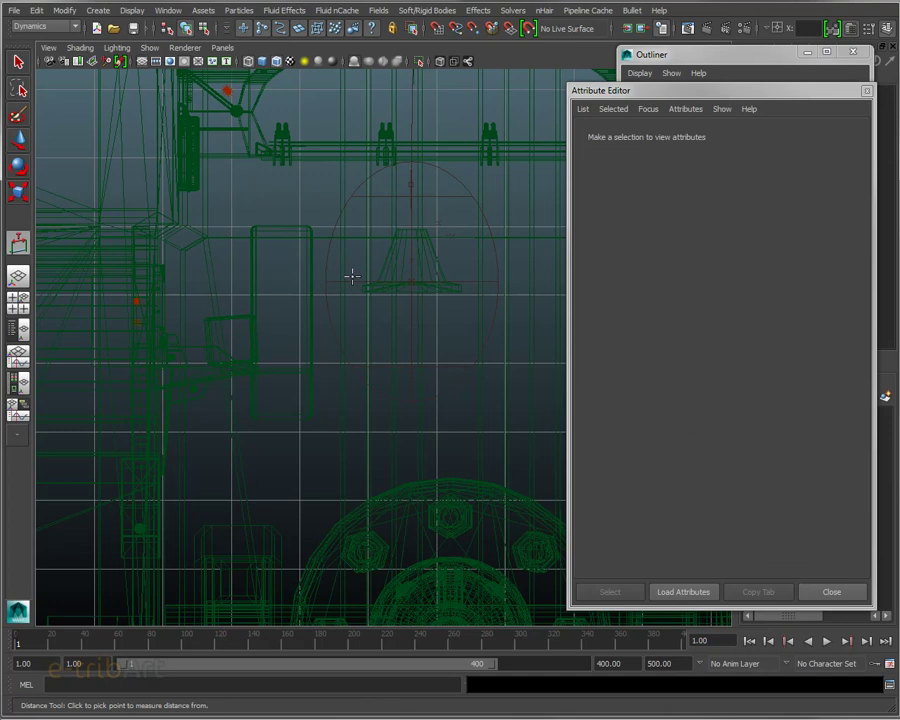
pyautogui.click(414, 287)
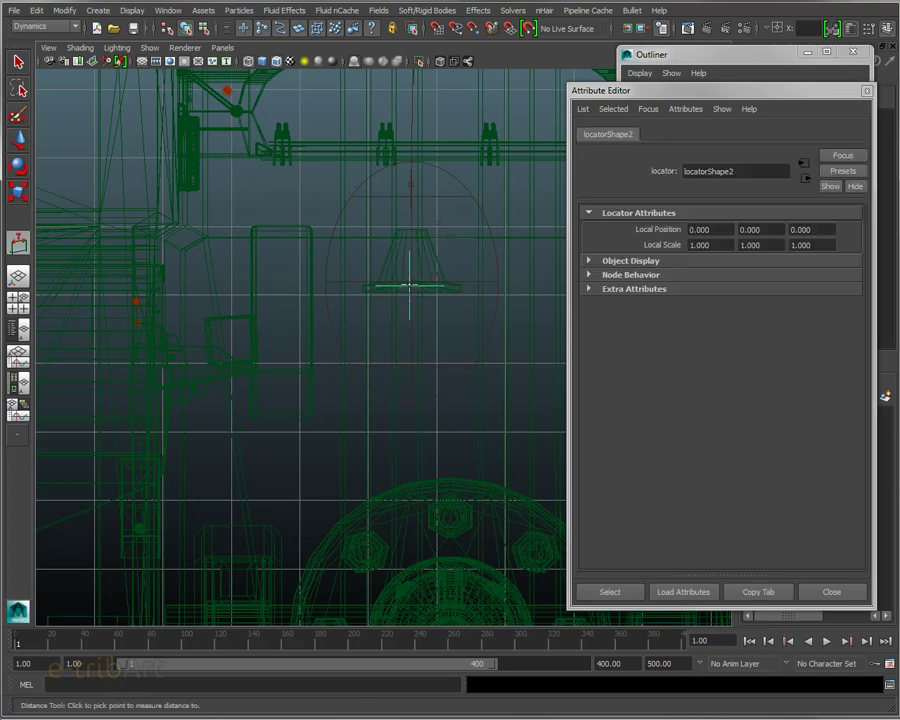
pyautogui.click(413, 340)
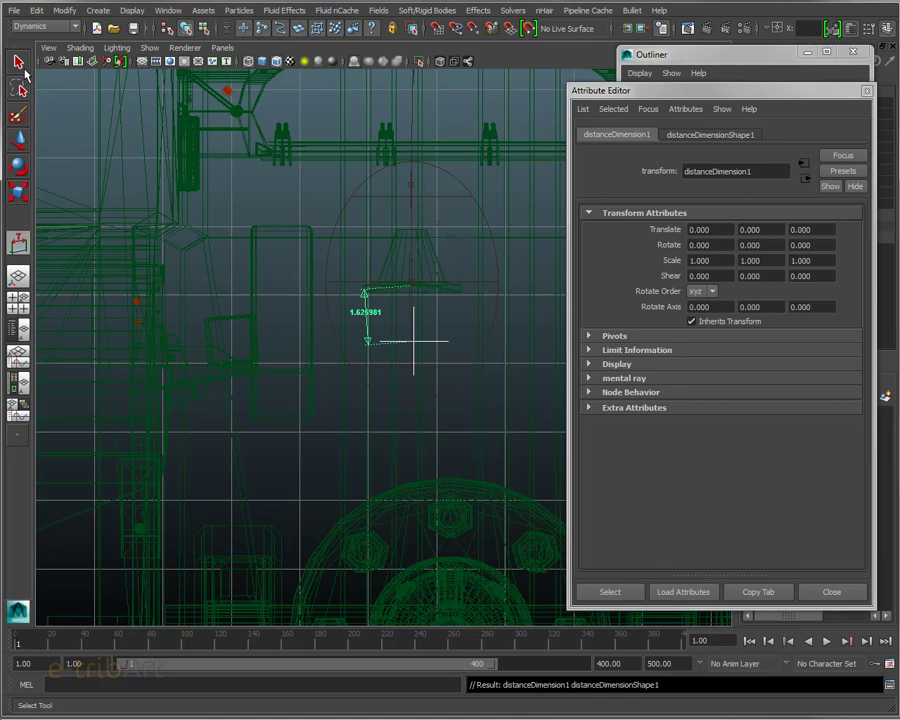
pyautogui.click(720, 57)
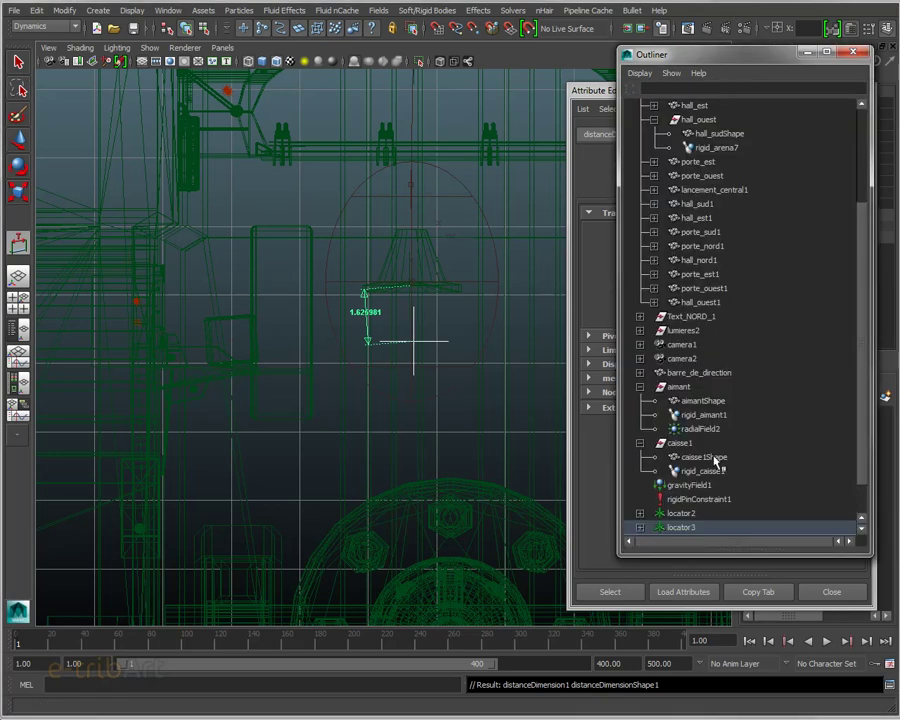
# Step: Set radialField2's Max Distance to 3 and replay the simulation
pyautogui.click(696, 428)
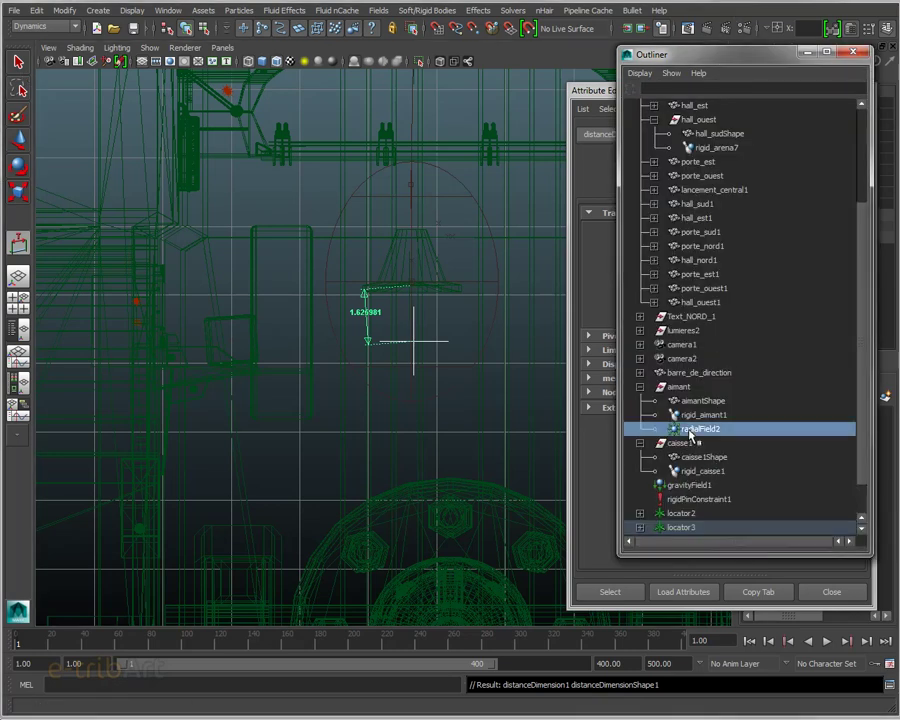
pyautogui.hotkey('ctrl', 'a')
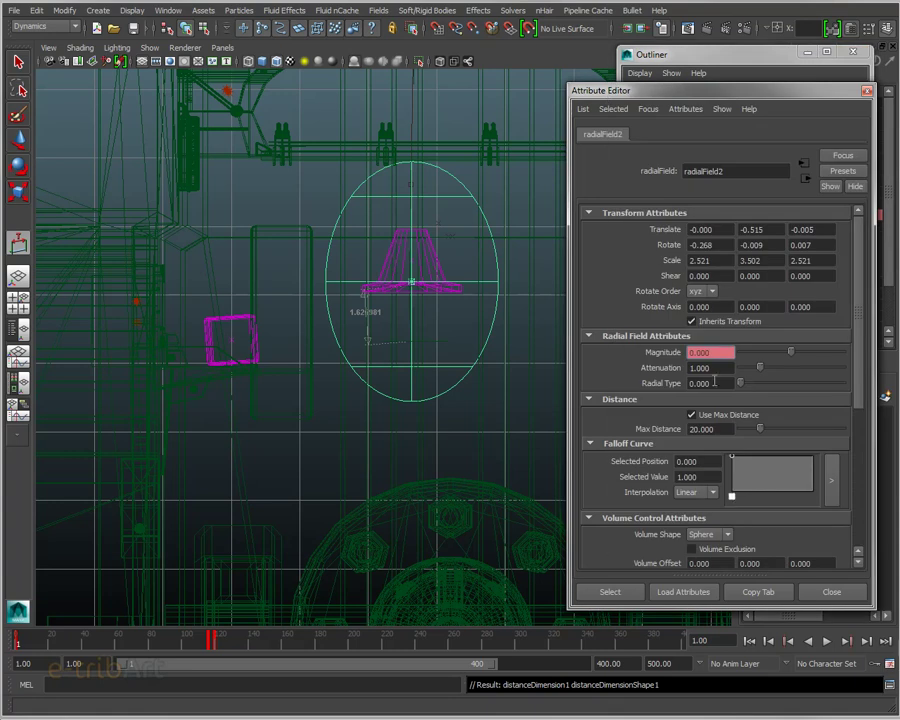
pyautogui.click(729, 429)
pyautogui.moveTo(726, 429); pyautogui.dragTo(625, 446)
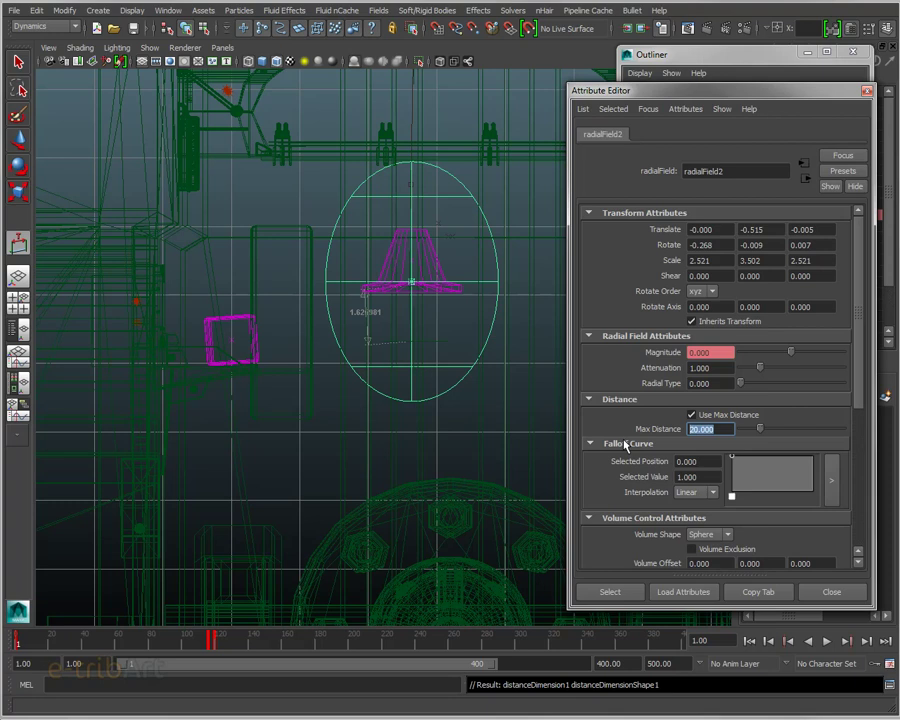
pyautogui.write('3')
pyautogui.press('Return')
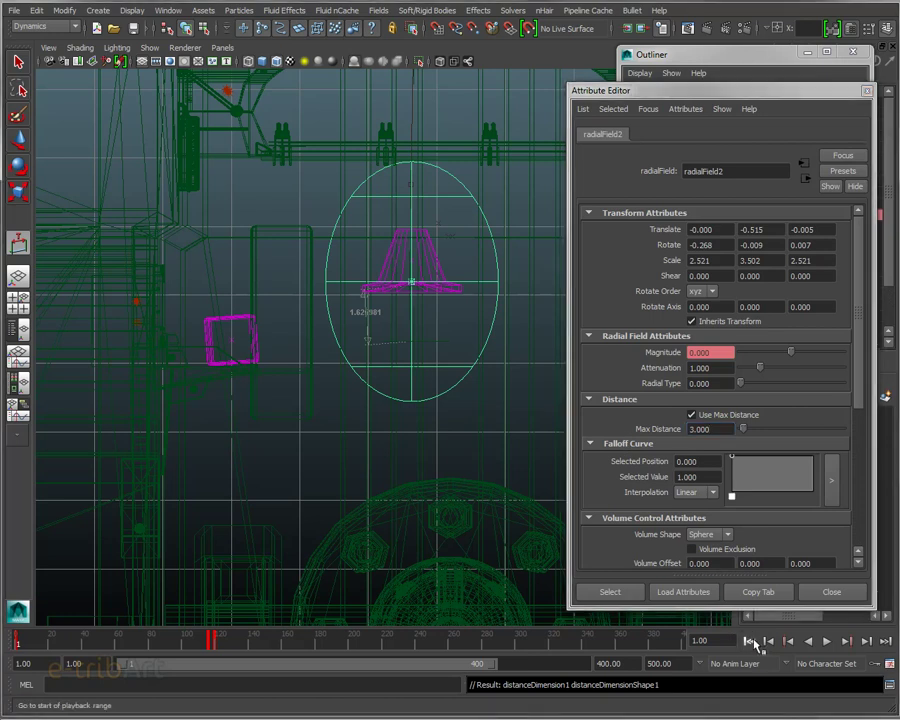
pyautogui.click(827, 641)
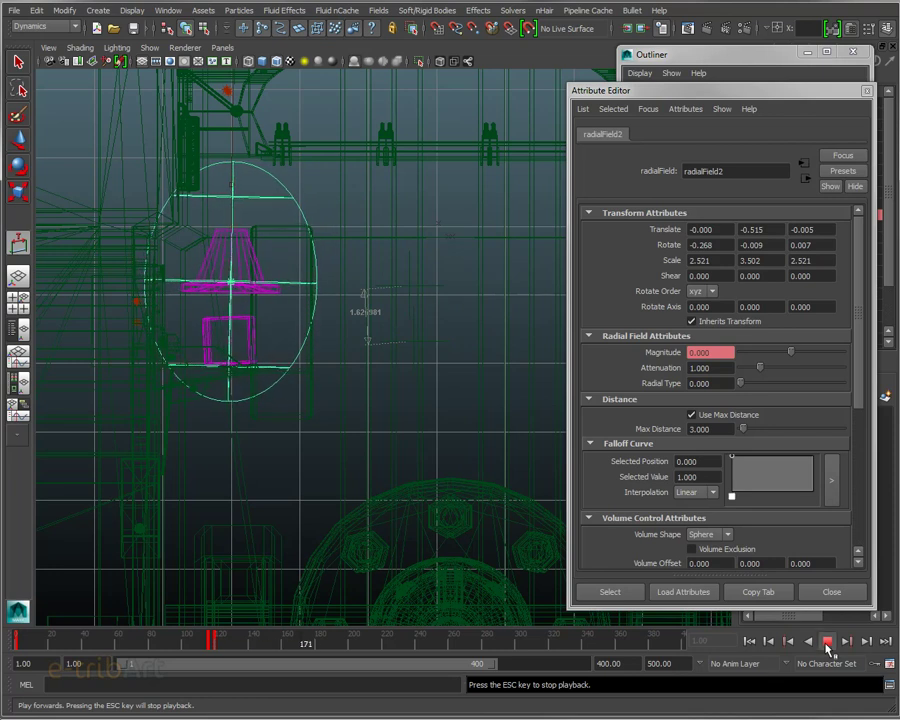
# Step: Stop playback once the crate has been pulled in beneath the magnet
pyautogui.click(827, 642)
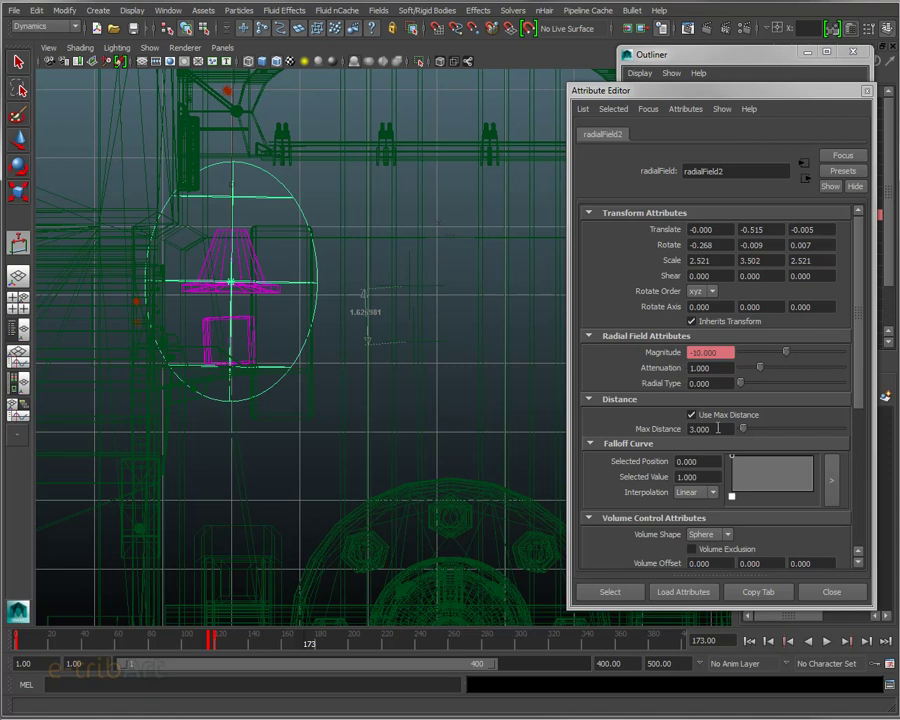
pyautogui.write('-10.000')
# Step: Change Max Distance to 6, rewind to the start, and play the simulation again
pyautogui.doubleClick(705, 429)
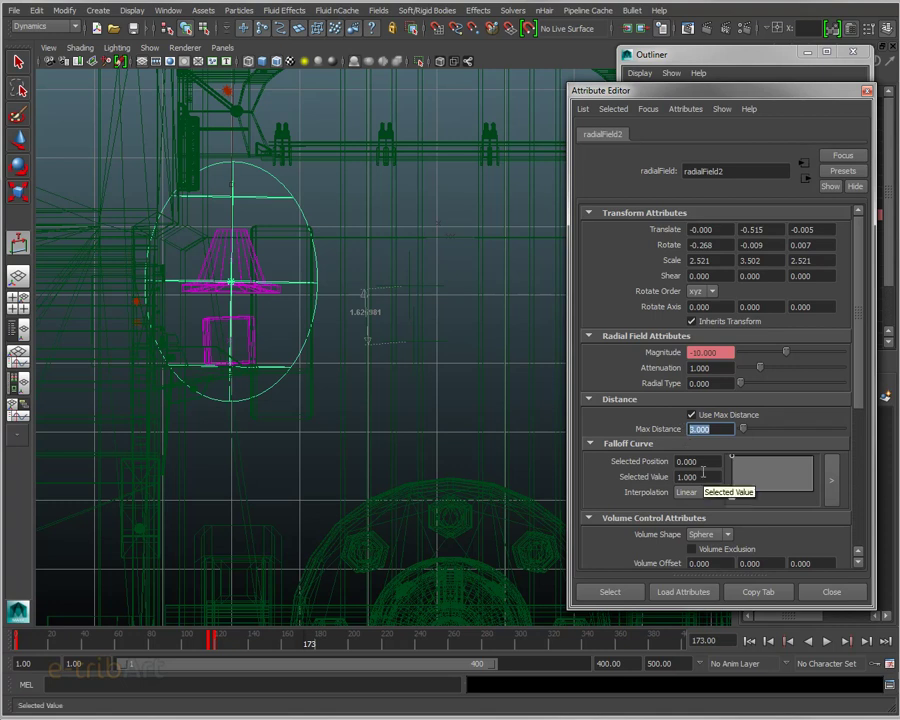
pyautogui.write('6')
pyautogui.press('Return')
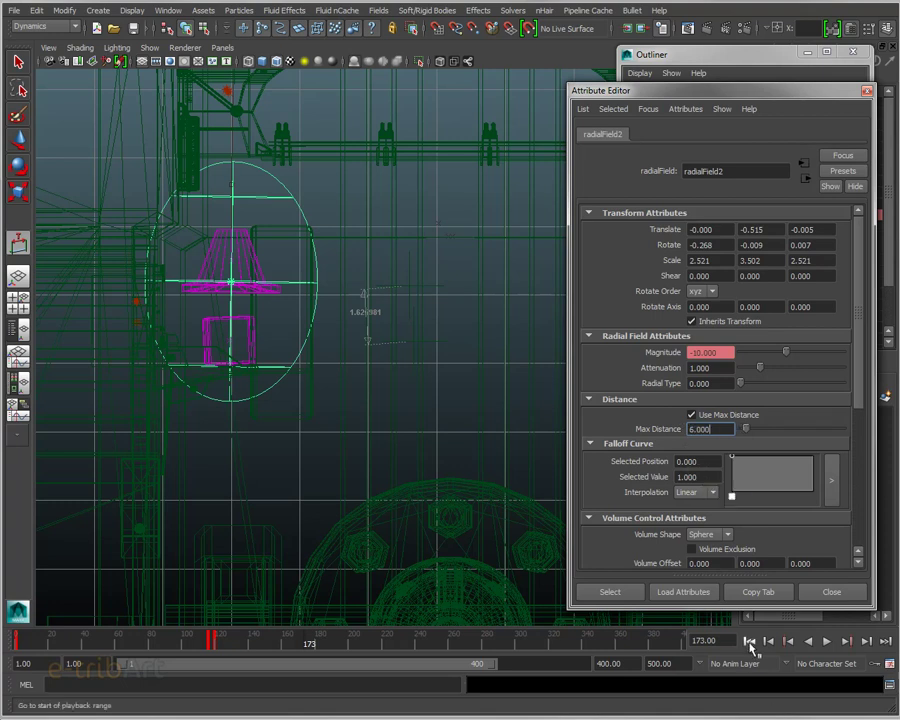
pyautogui.click(750, 641)
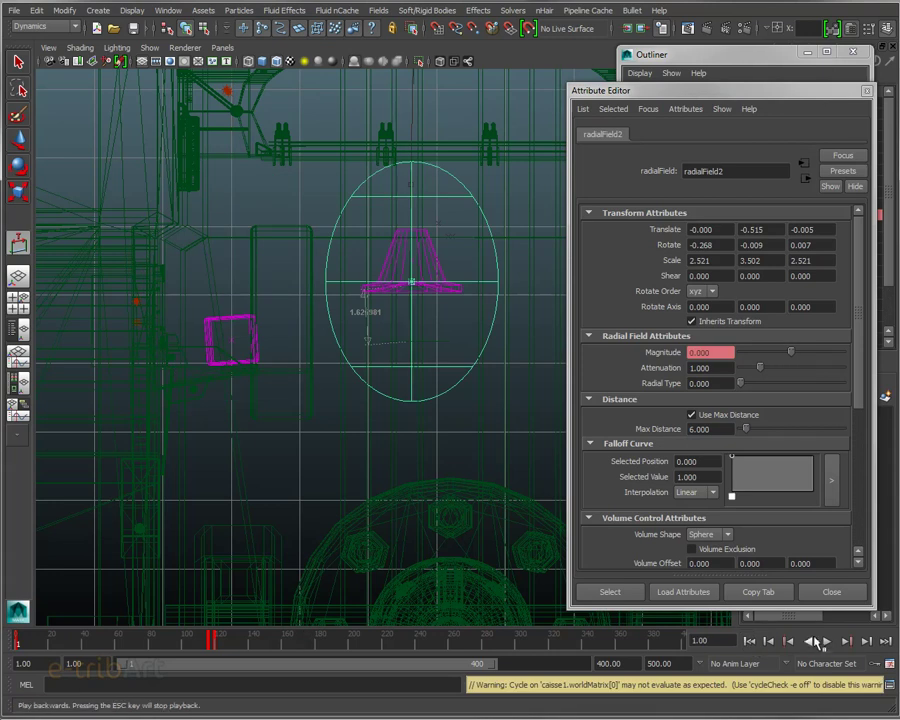
pyautogui.click(827, 641)
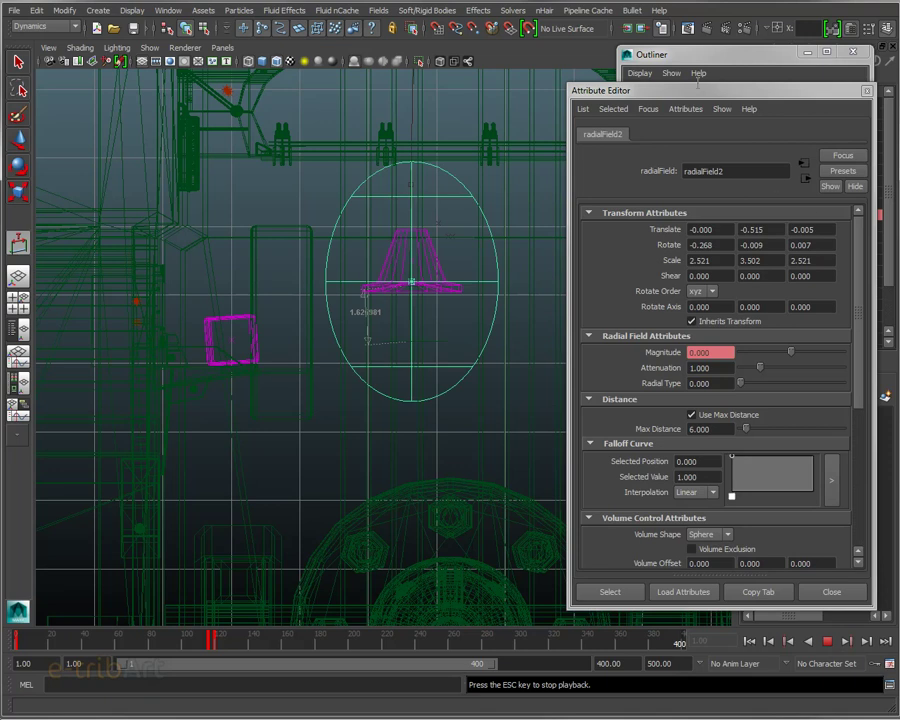
# Step: Stop playback, show radialField2 (Max Distance 6) in the Channel Box, and replay from frame 1
pyautogui.click(826, 641)
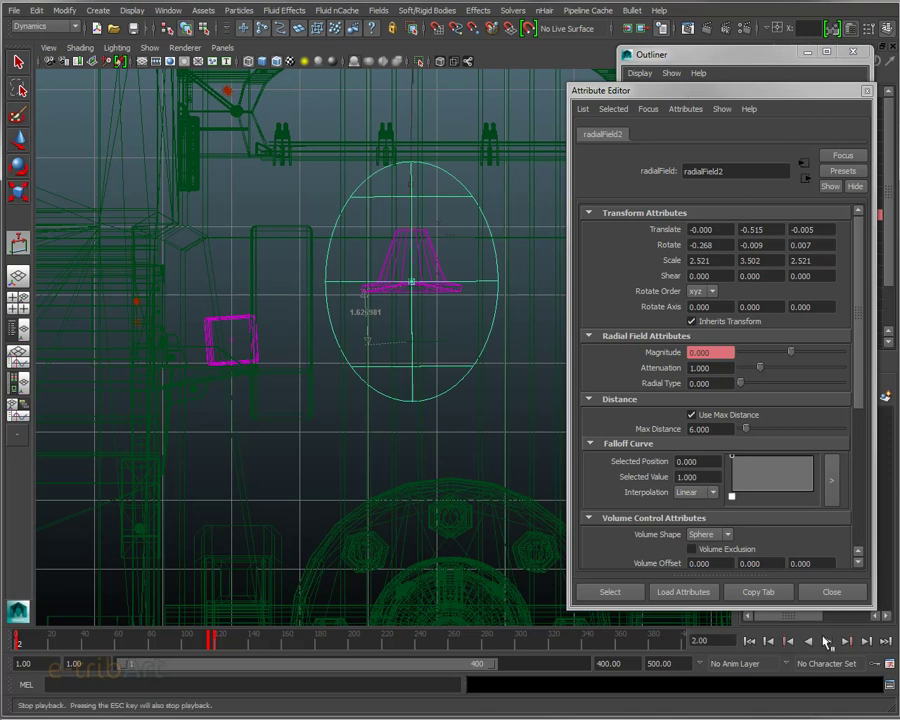
pyautogui.hotkey('ctrl', 'a')
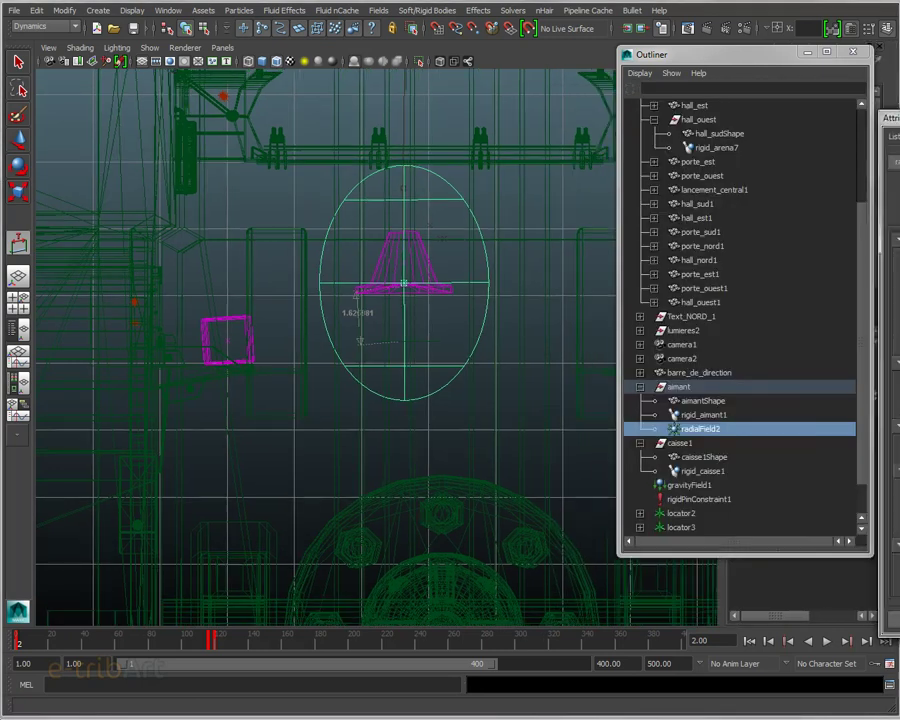
pyautogui.hotkey('ctrl', 'a')
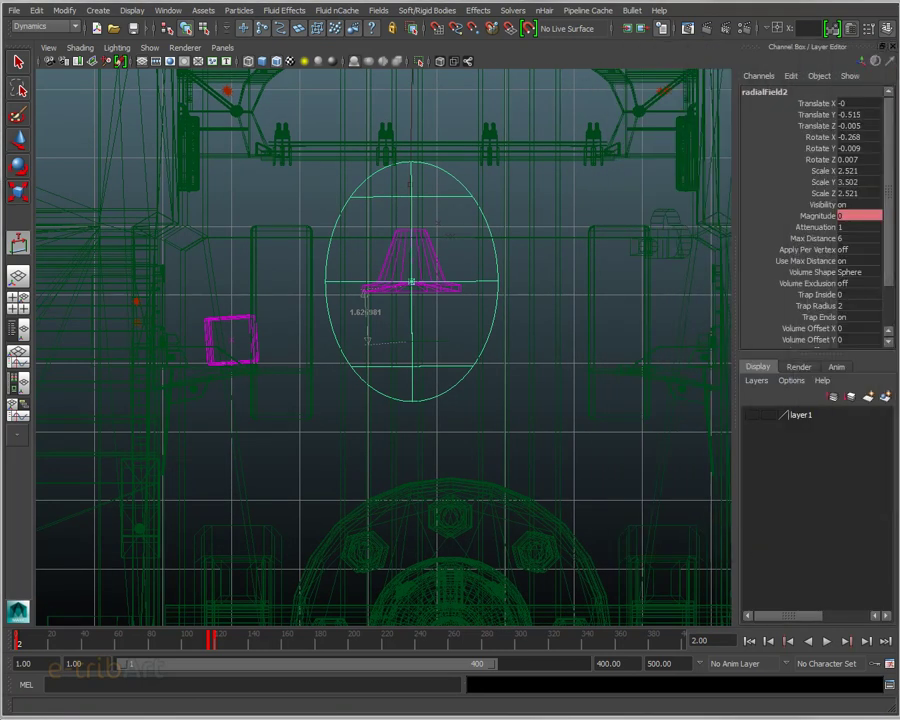
pyautogui.scroll(-2, 575, 414)
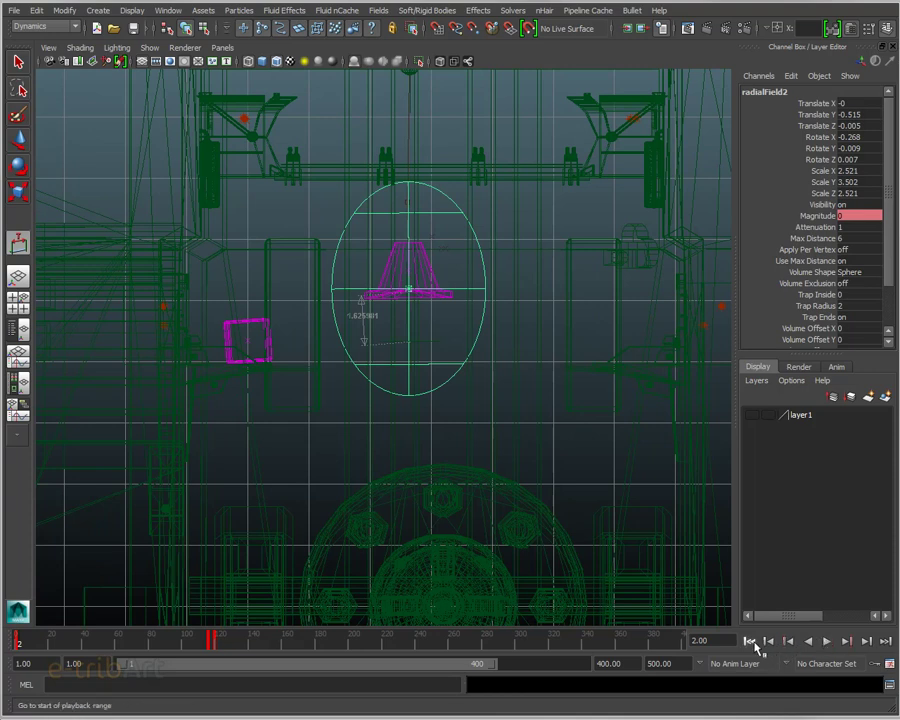
pyautogui.click(749, 640)
pyautogui.click(827, 641)
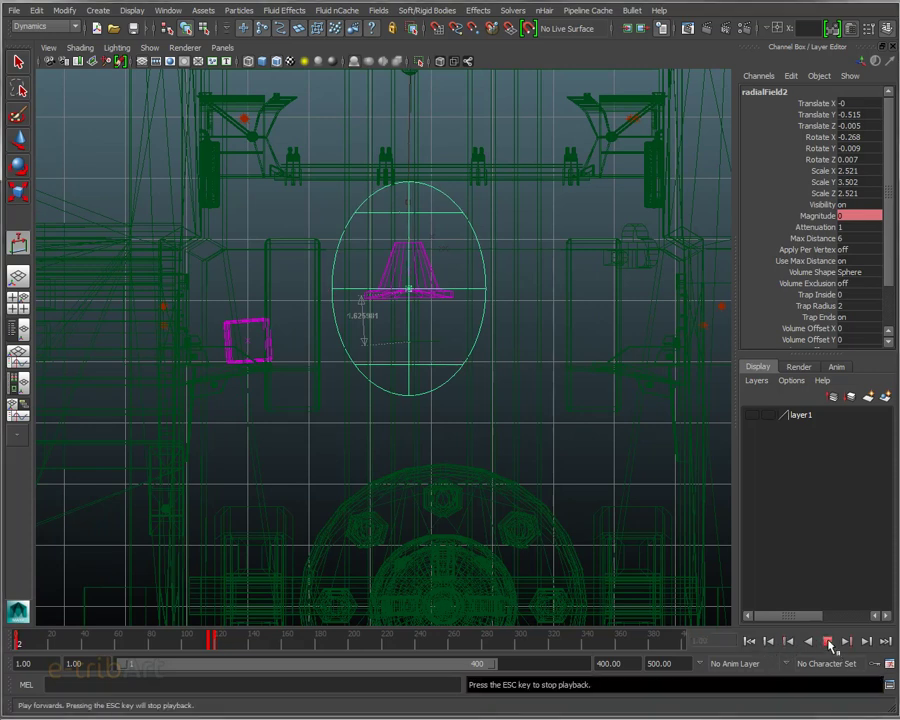
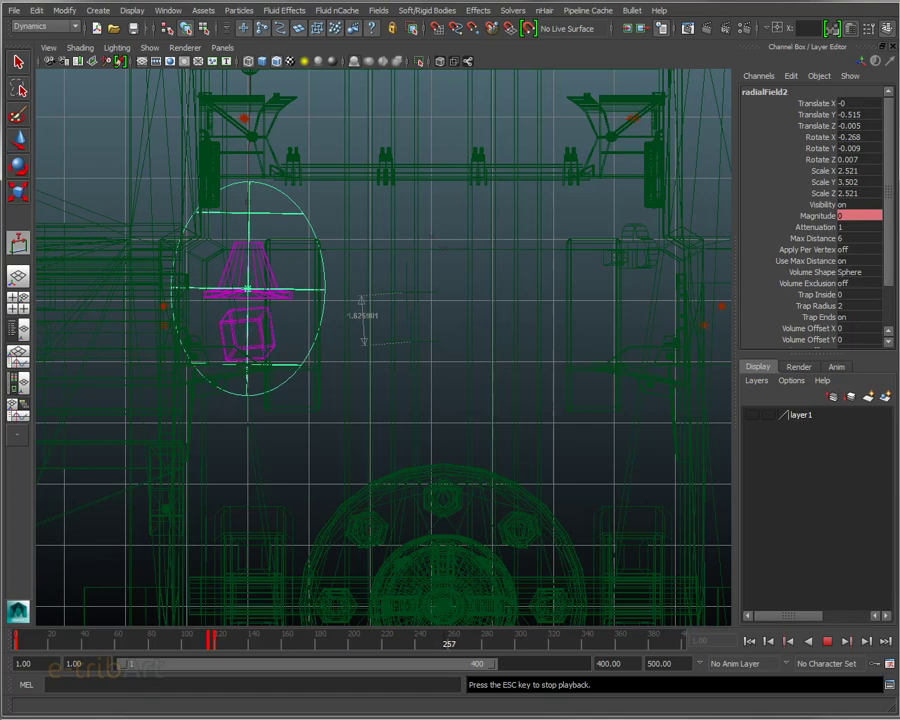
# Step: Stop playback and set radialField2's Max Distance to 10 in its Attribute Editor
pyautogui.click(828, 642)
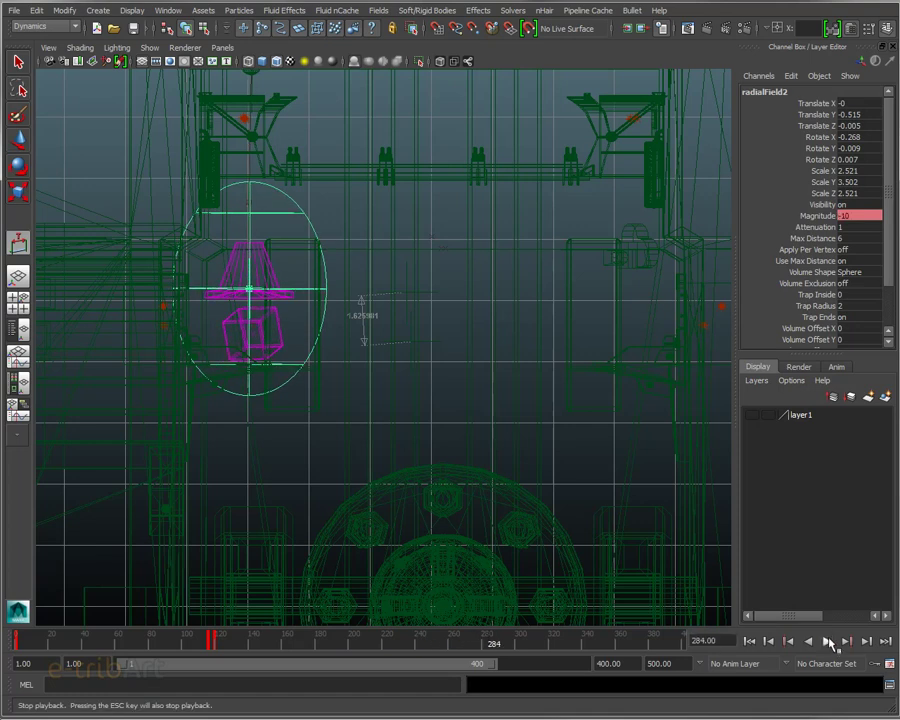
pyautogui.hotkey('ctrl', 'a')
pyautogui.moveTo(830, 132)
pyautogui.mouseDown()
pyautogui.moveTo(780, 112)
pyautogui.moveTo(782, 167)
pyautogui.mouseUp()
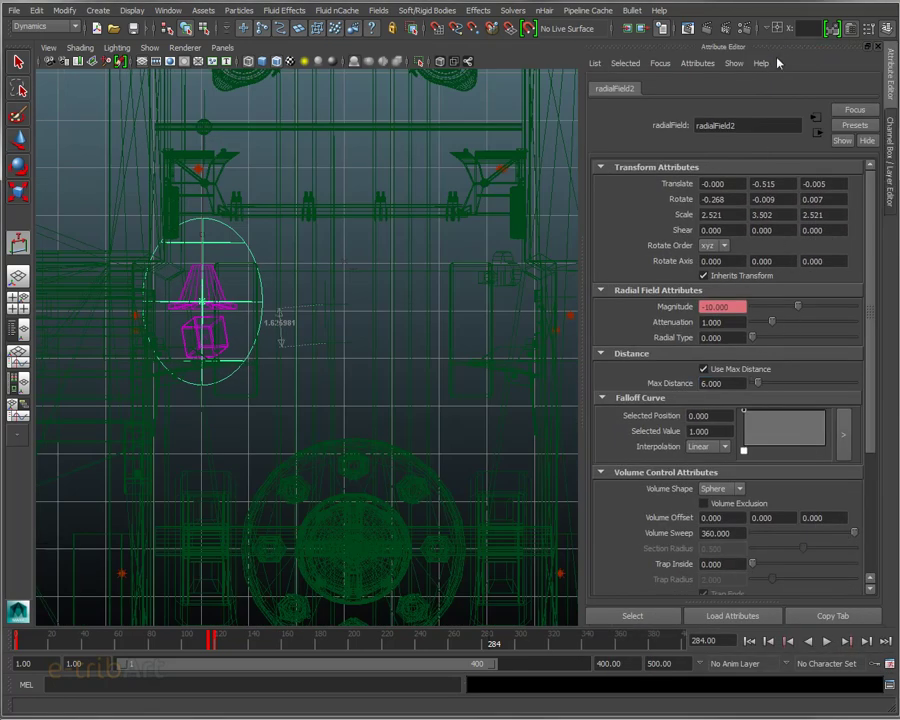
pyautogui.moveTo(777, 63); pyautogui.dragTo(660, 87)
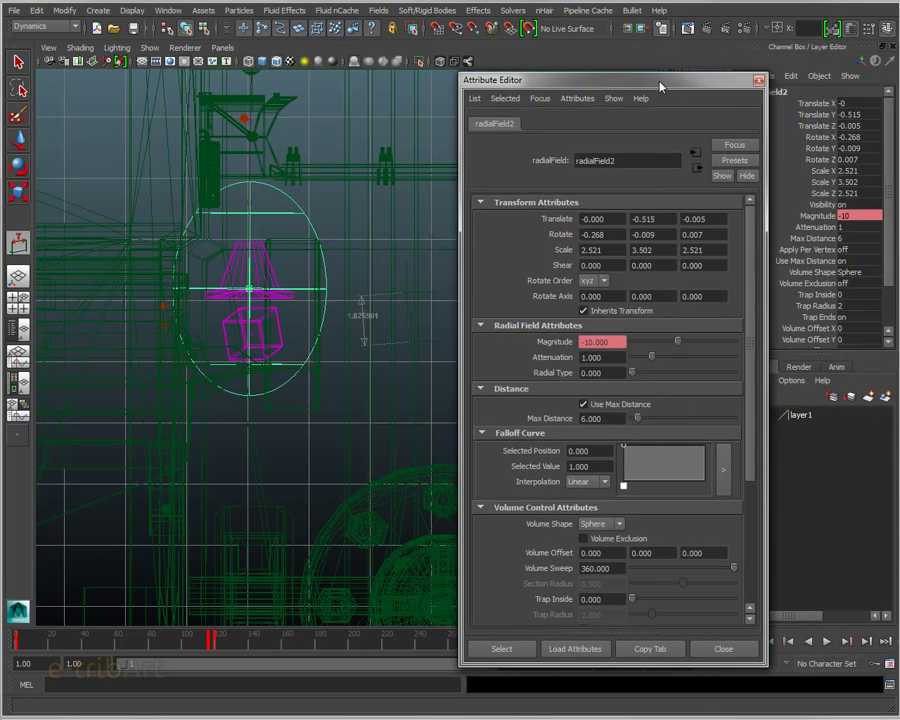
pyautogui.click(598, 418)
pyautogui.write('10')
pyautogui.press('Return')
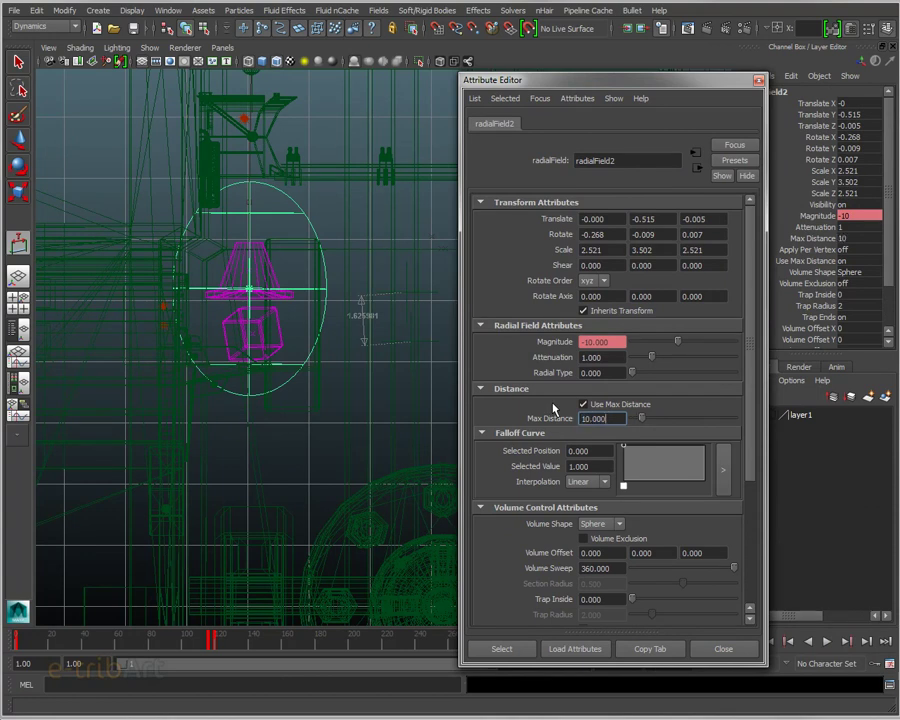
pyautogui.hotkey('ctrl', 'a')
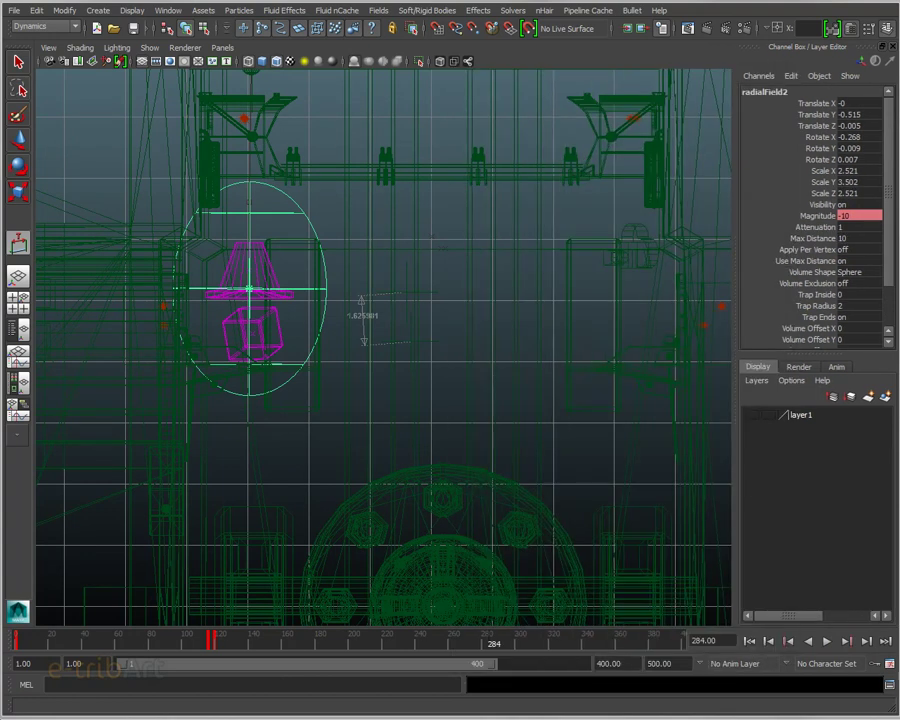
# Step: Replay the crate simulation from frame 1, then rewind to frame 1 and return to the Select tool
pyautogui.click(750, 641)
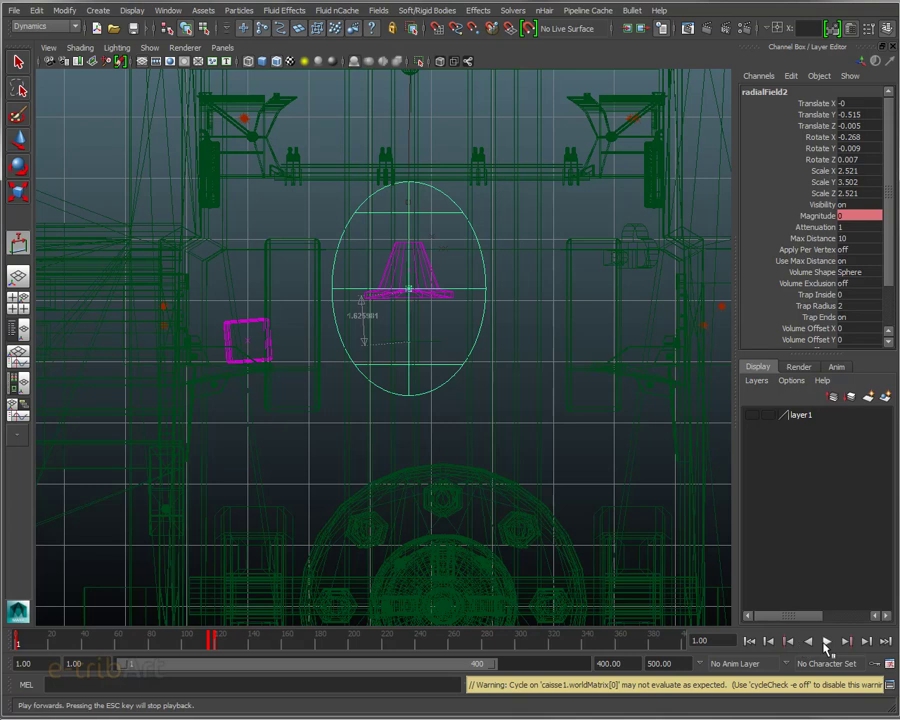
pyautogui.click(826, 643)
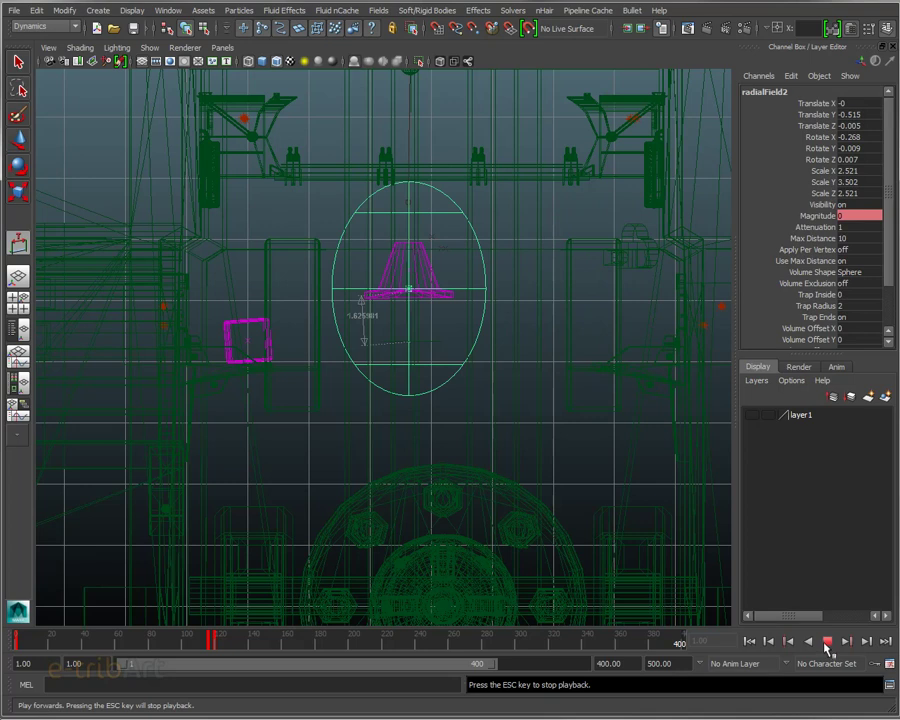
pyautogui.click(825, 644)
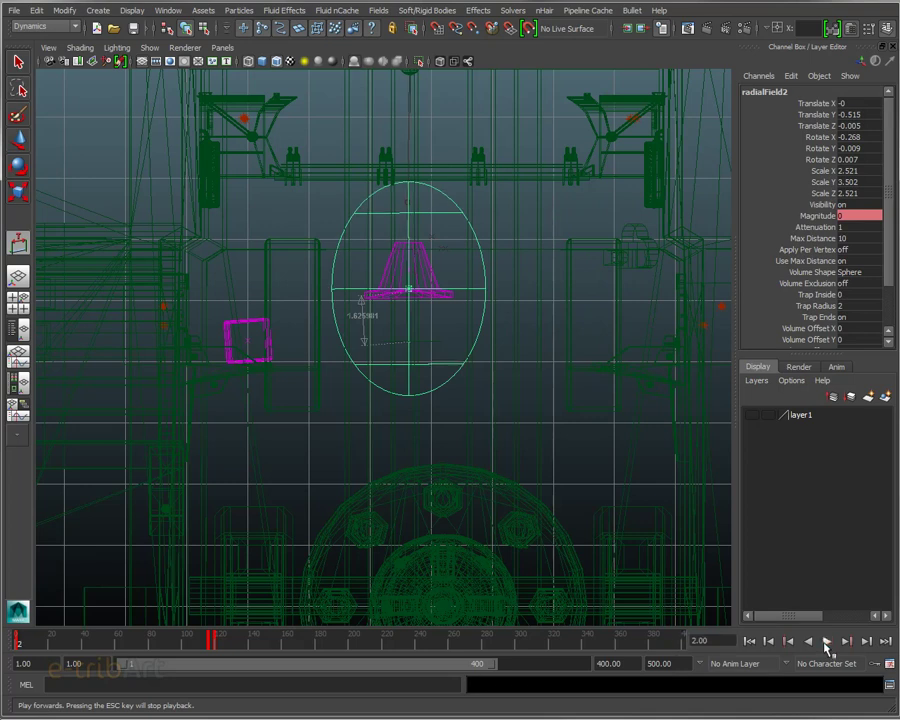
pyautogui.click(752, 641)
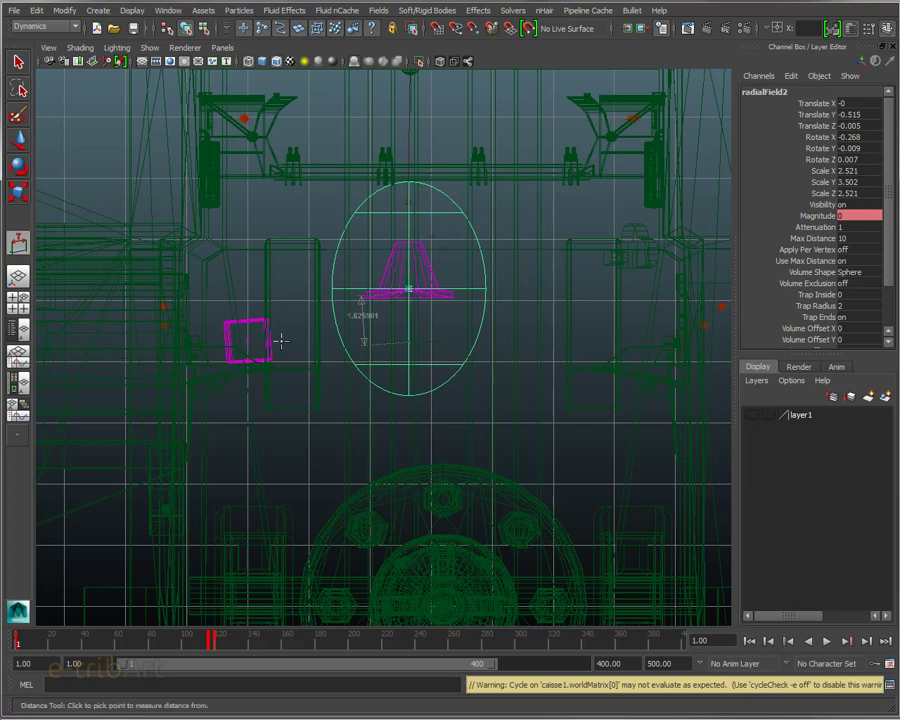
pyautogui.click(18, 62)
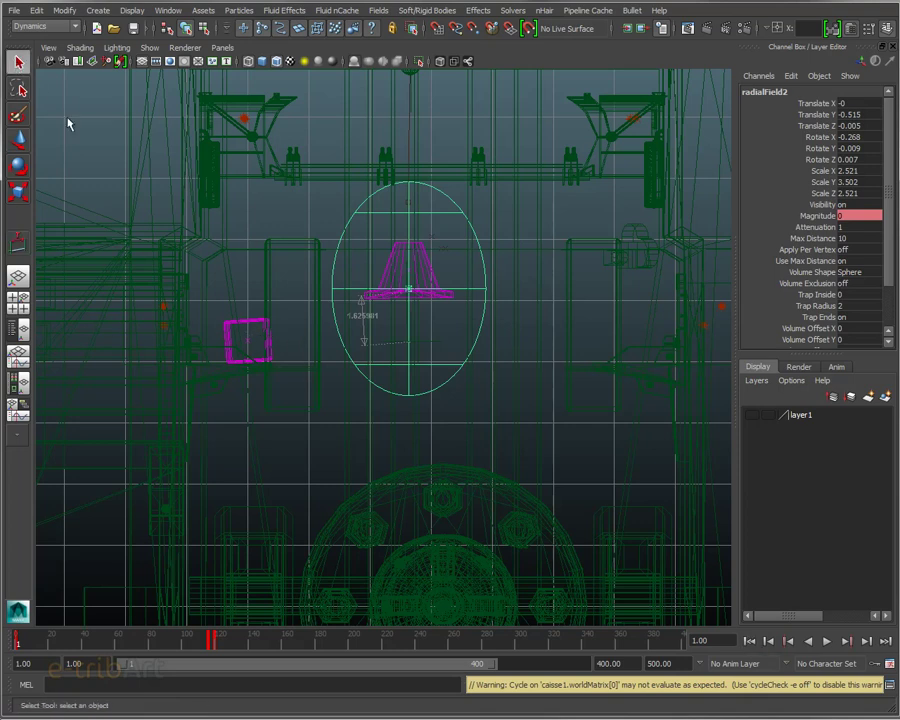
# Step: Set caisse1's rigid-body Damping to 0.5 in the Channel Box and replay the simulation
pyautogui.click(253, 325)
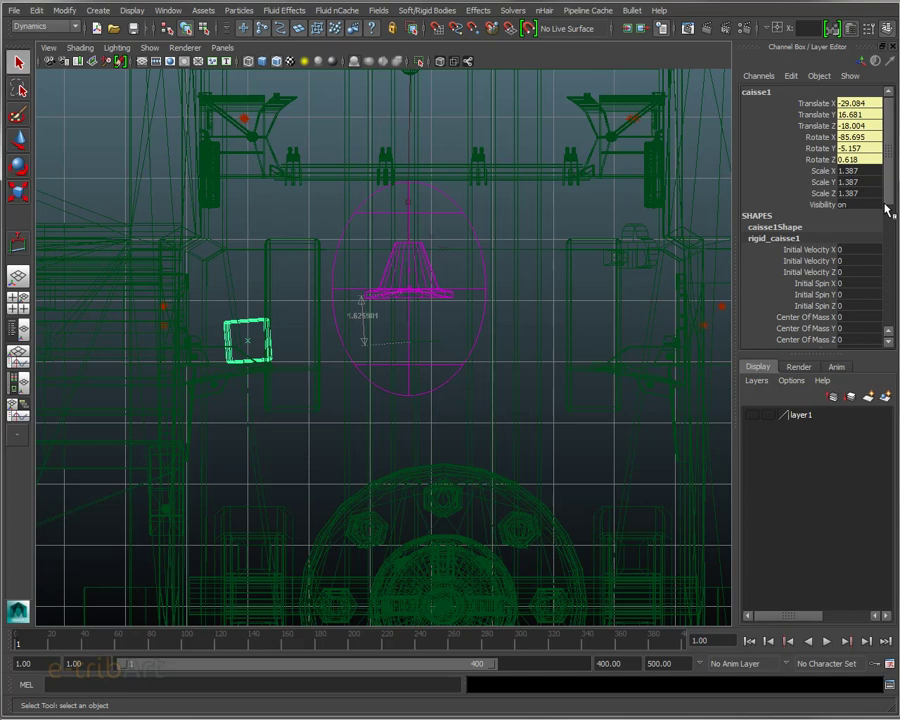
pyautogui.moveTo(886, 208); pyautogui.dragTo(886, 281)
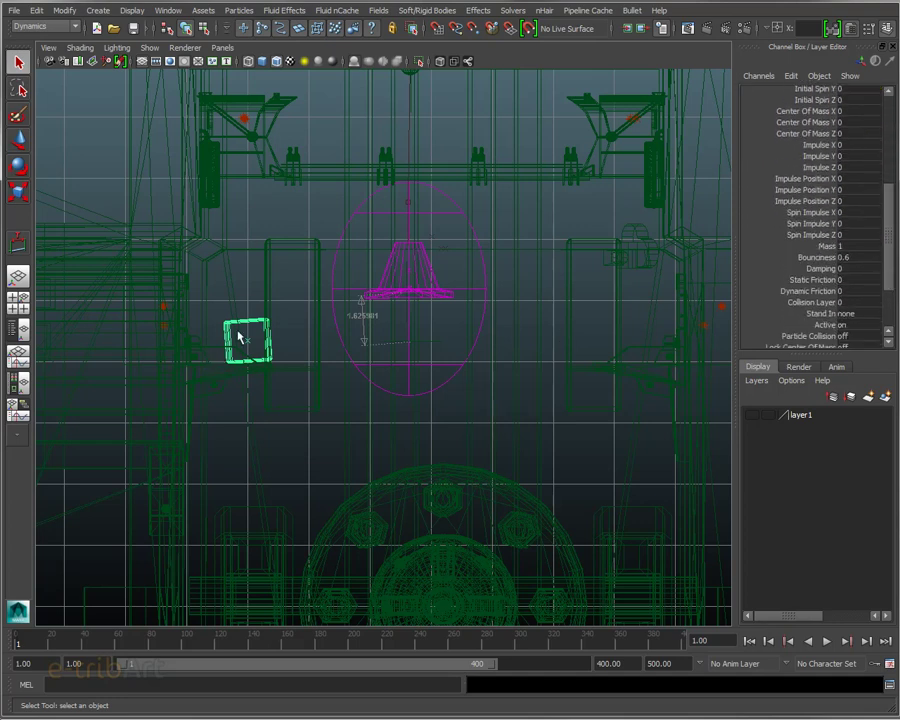
pyautogui.click(841, 268)
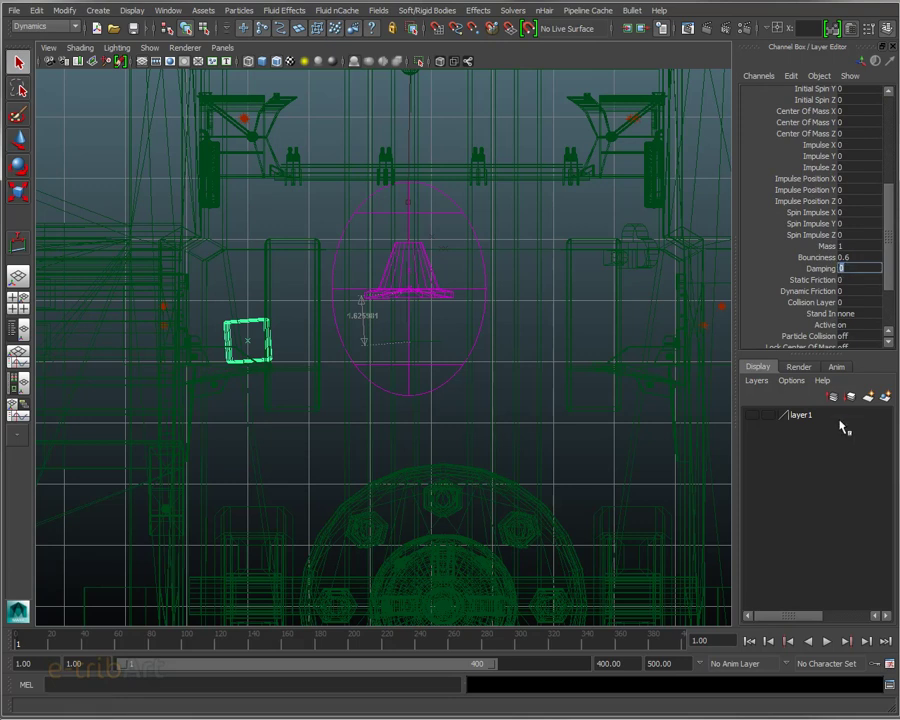
pyautogui.write('0.5')
pyautogui.press('Return')
pyautogui.click(827, 641)
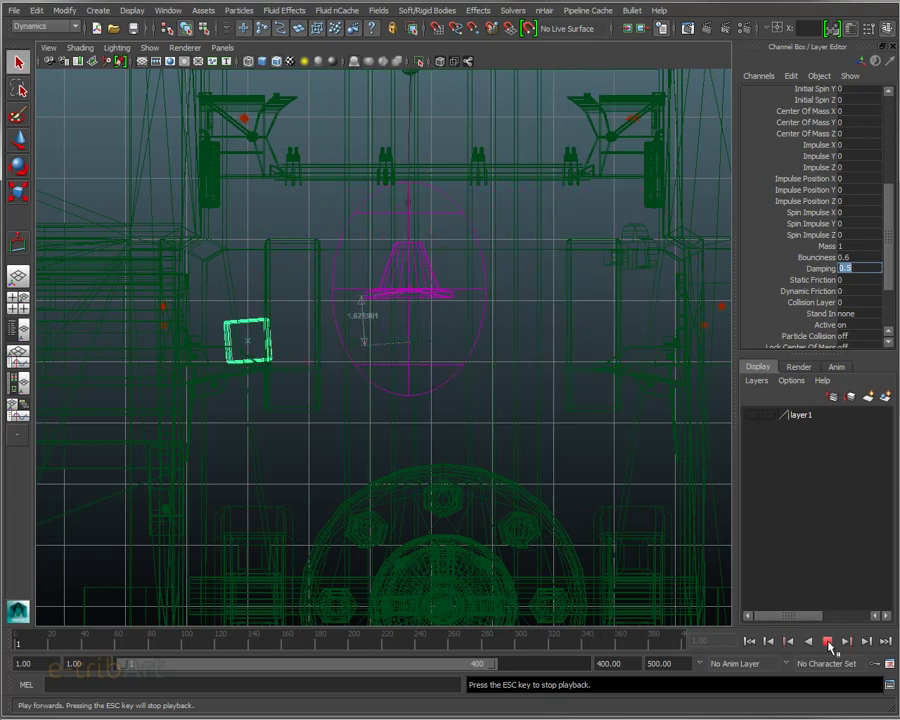
pyautogui.click(829, 644)
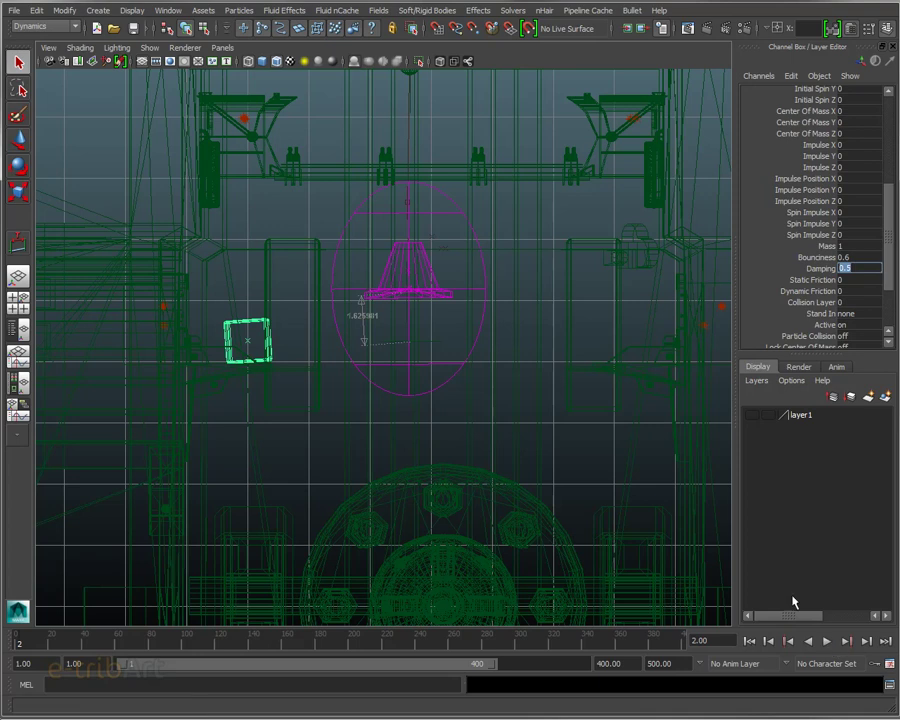
pyautogui.keyDown('alt'); pyautogui.moveTo(569, 358); pyautogui.dragTo(569, 410, button='middle'); pyautogui.keyUp('alt')
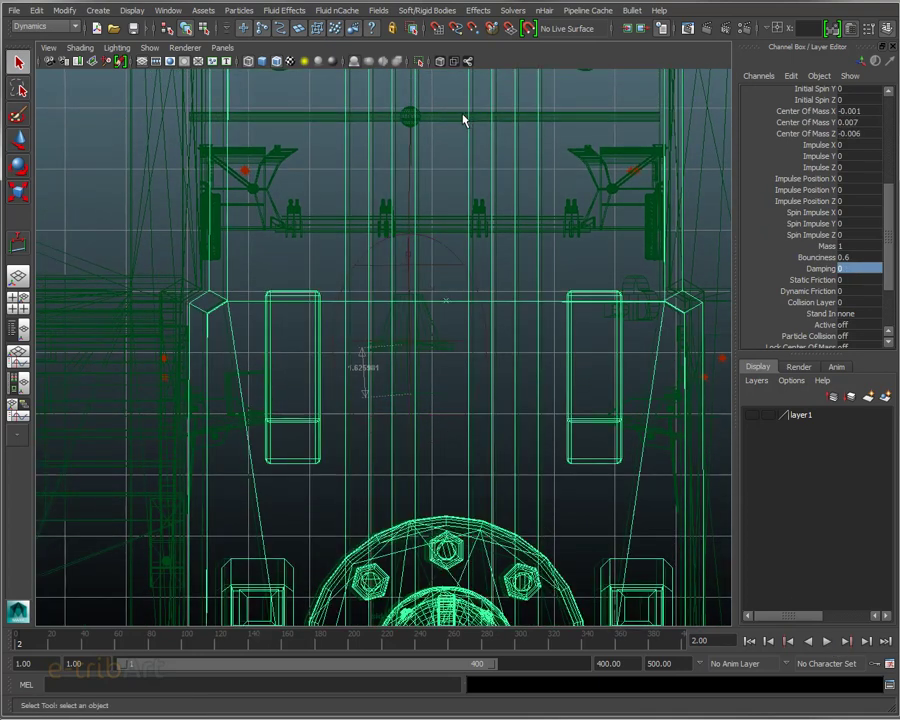
pyautogui.click(462, 119)
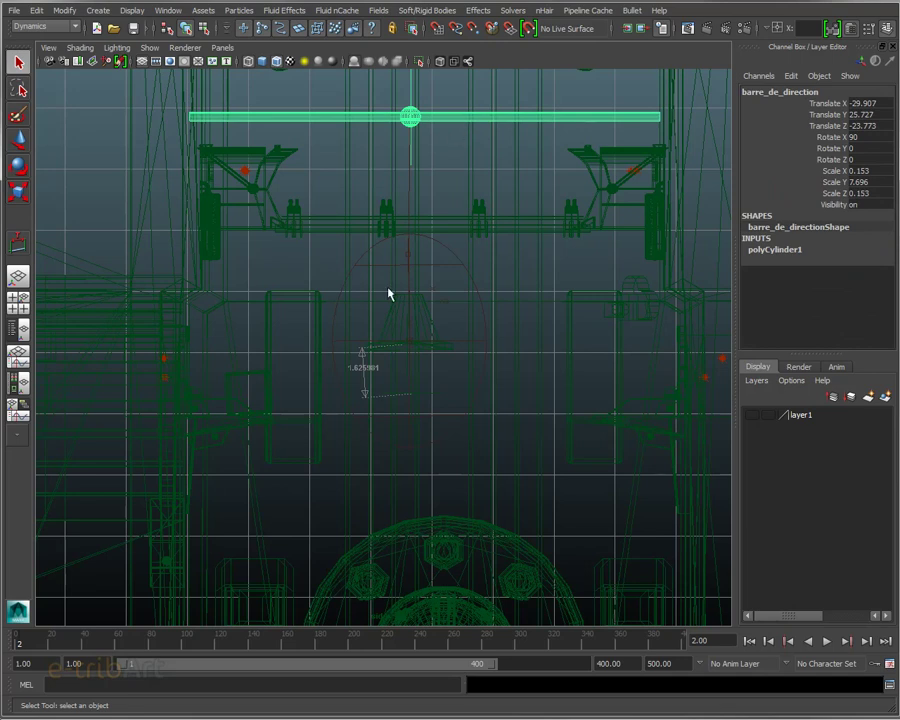
pyautogui.click(405, 333)
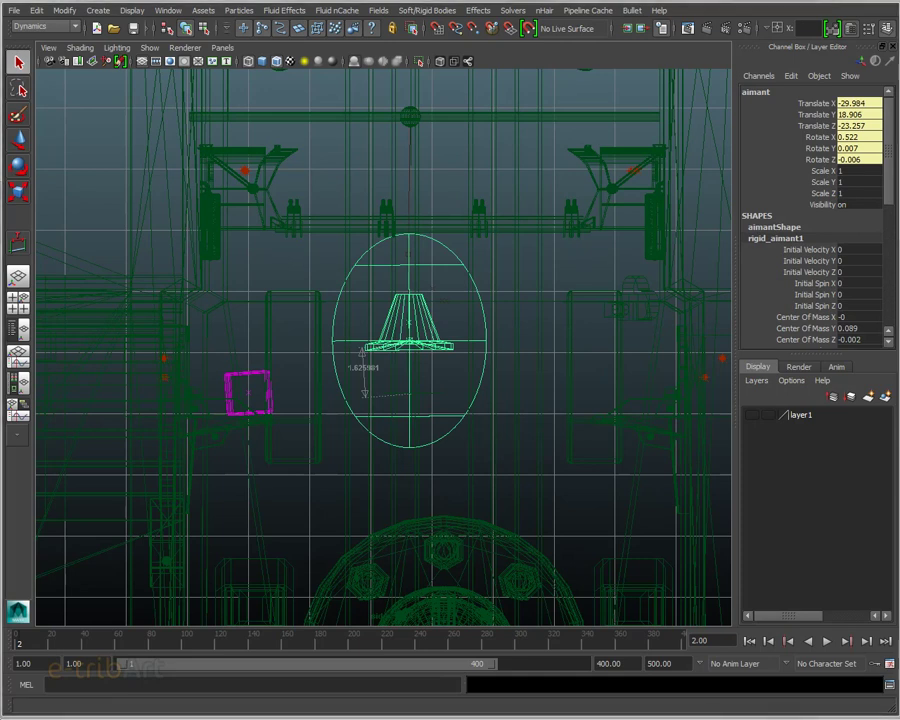
pyautogui.press('Down')
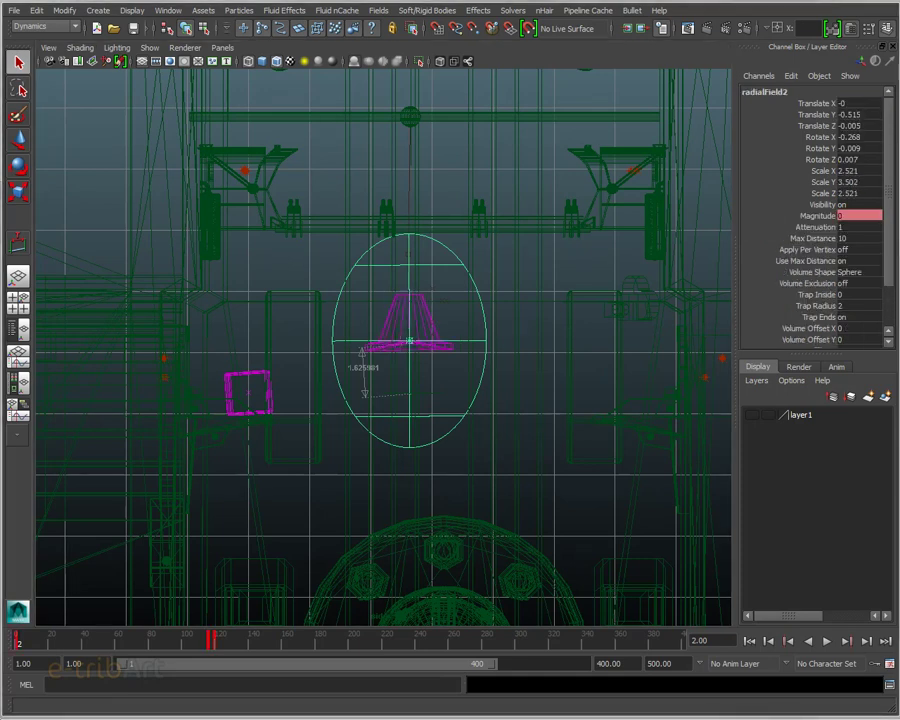
pyautogui.hotkey('ctrl', 'a')
pyautogui.moveTo(880, 117); pyautogui.dragTo(630, 76)
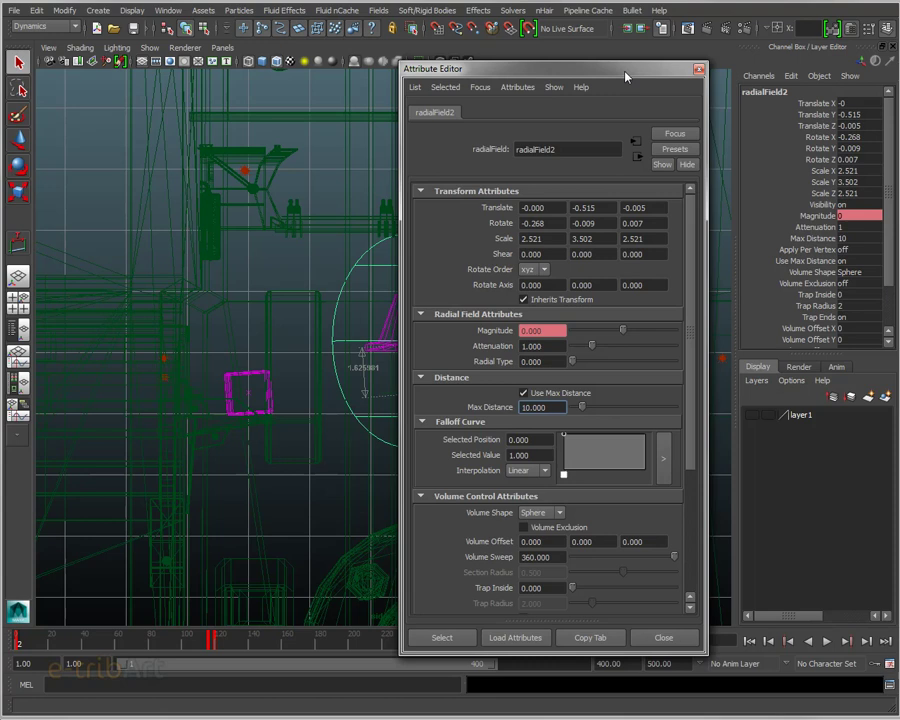
pyautogui.click(699, 69)
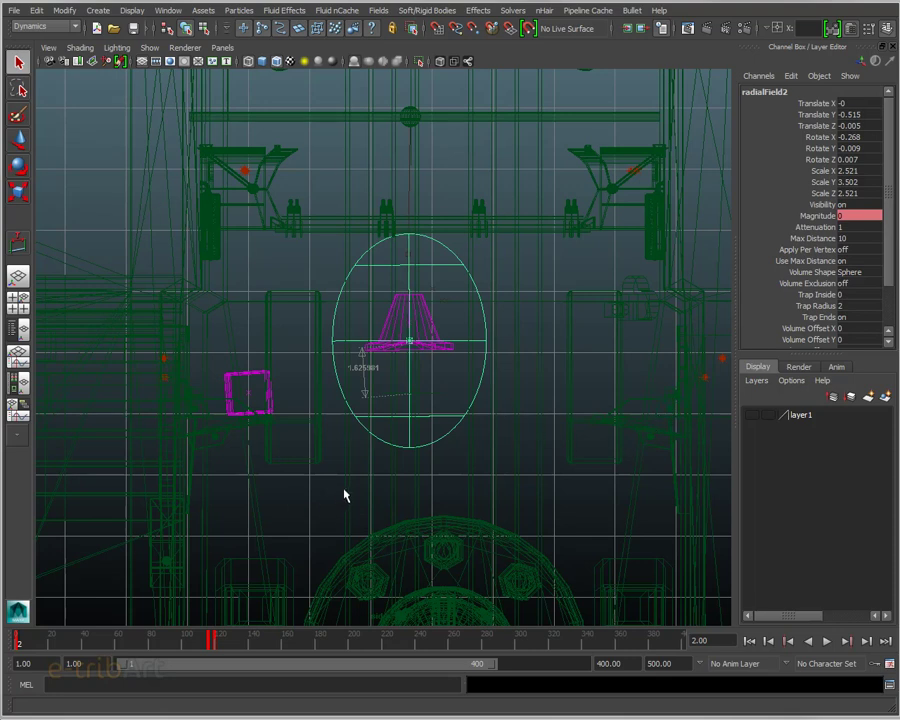
# Step: Select caisse1 and browse the Modify and Edit menus for Keys > Bake Simulation
pyautogui.click(255, 373)
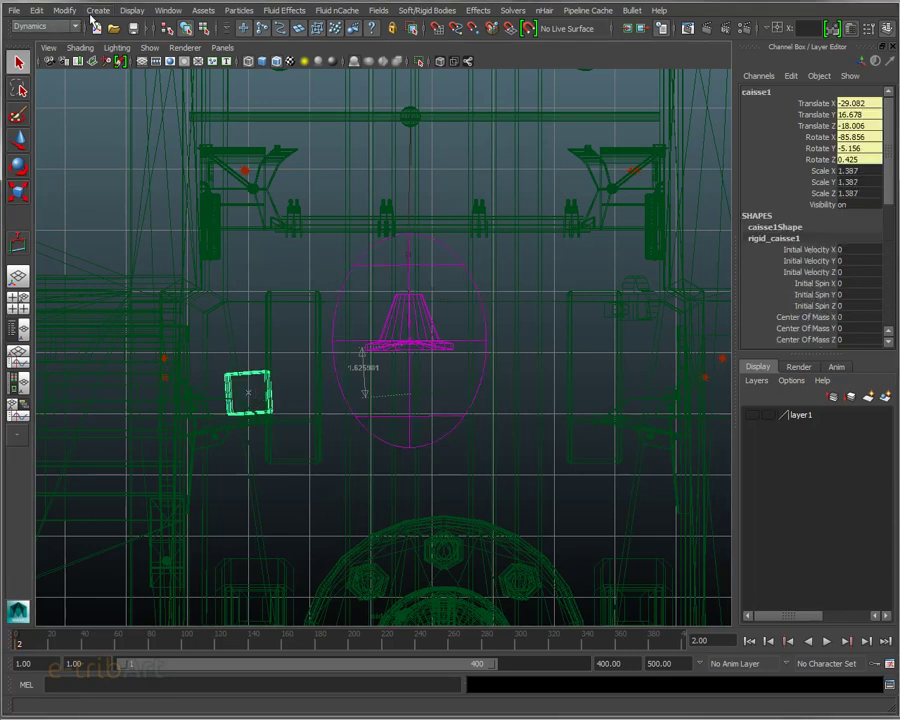
pyautogui.click(66, 12)
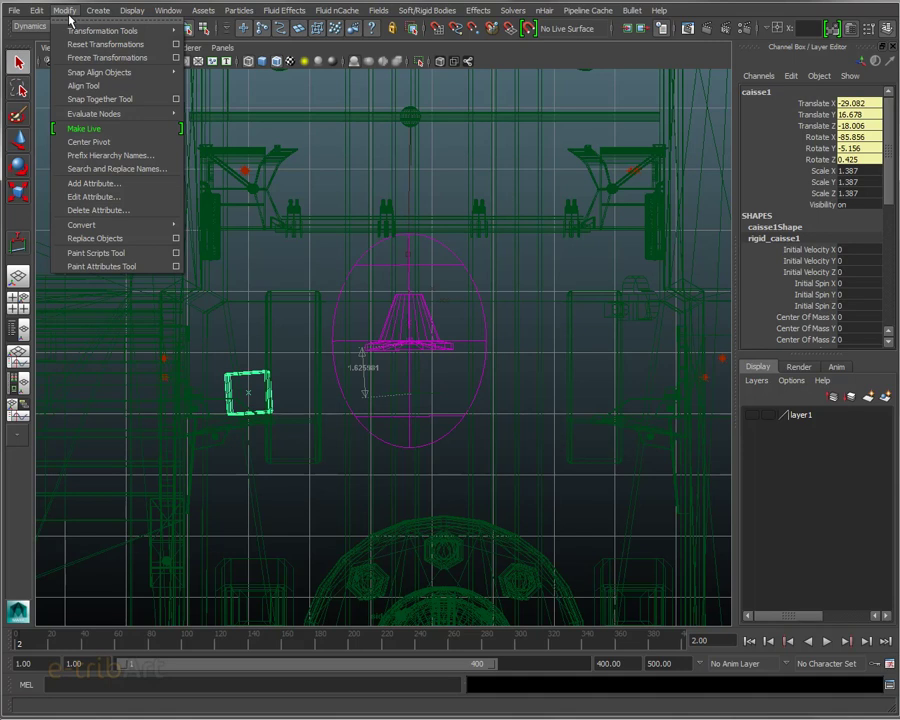
pyautogui.click(36, 10)
pyautogui.moveTo(60, 127)
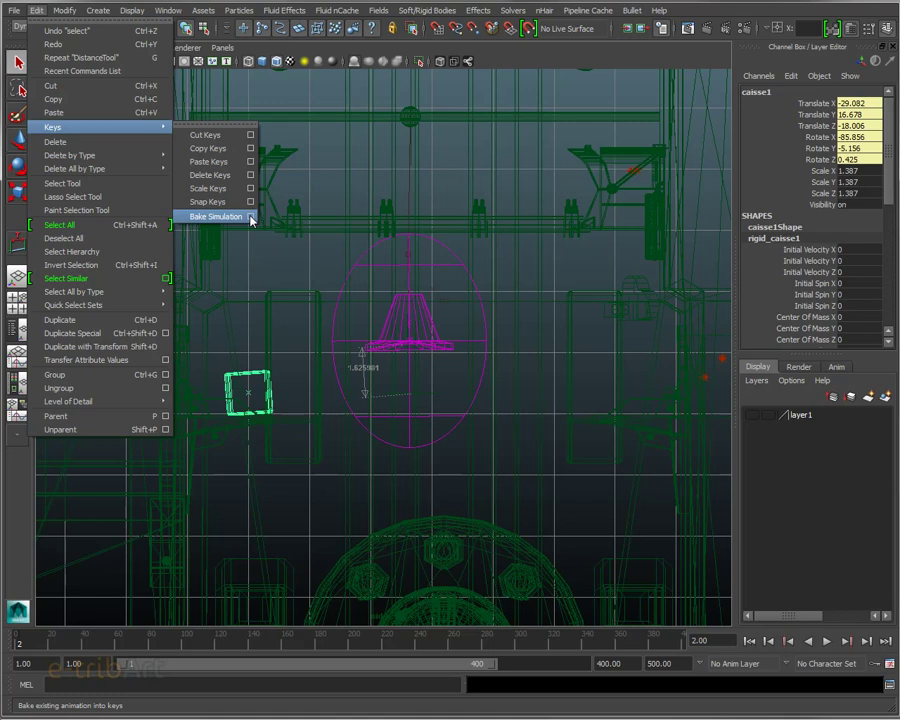
# Step: Dismiss the Edit menu, deselect all, check the Panels camera list unchanged, then reselect caisse1
pyautogui.click(557, 50)
pyautogui.click(286, 513)
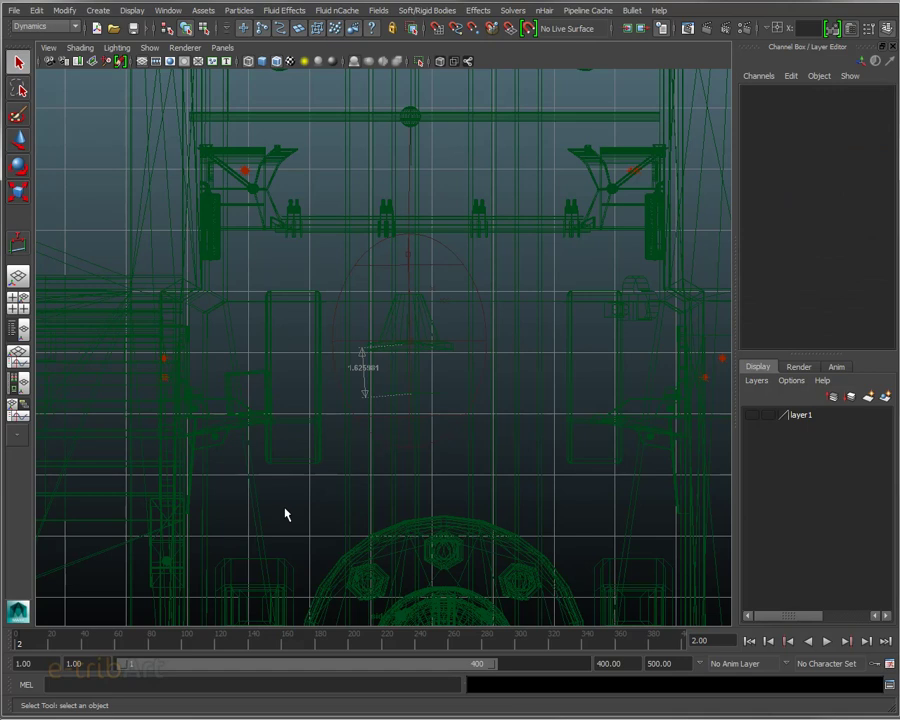
pyautogui.click(222, 47)
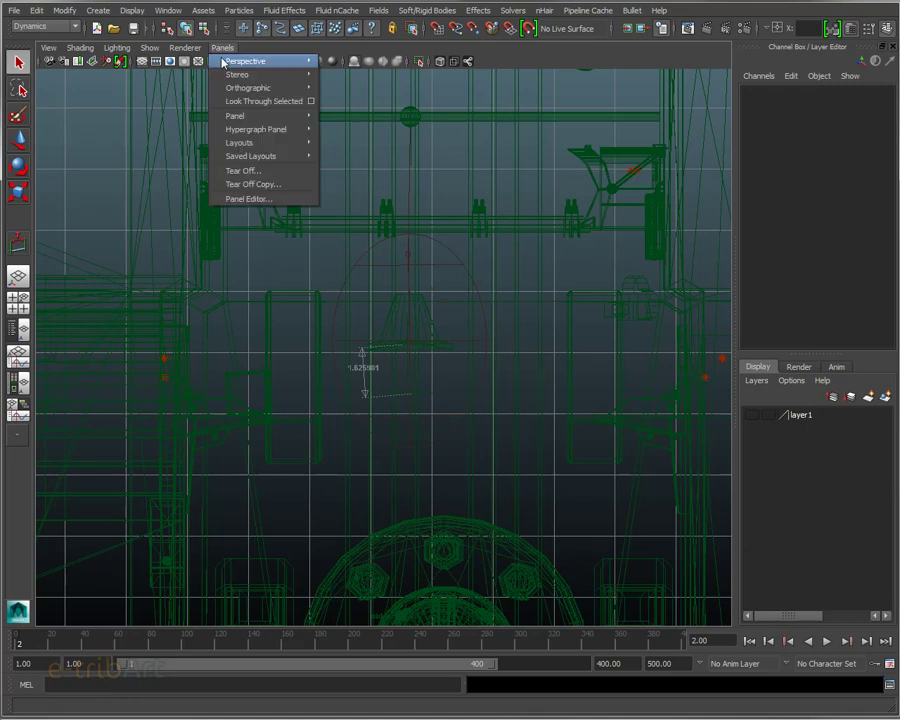
pyautogui.moveTo(262, 61)
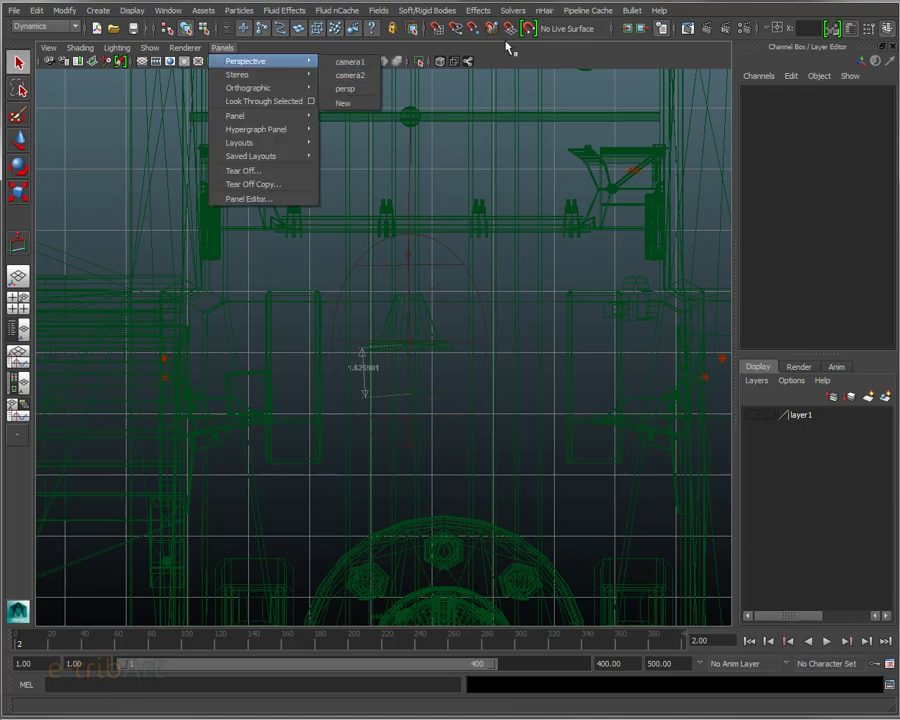
pyautogui.click(533, 55)
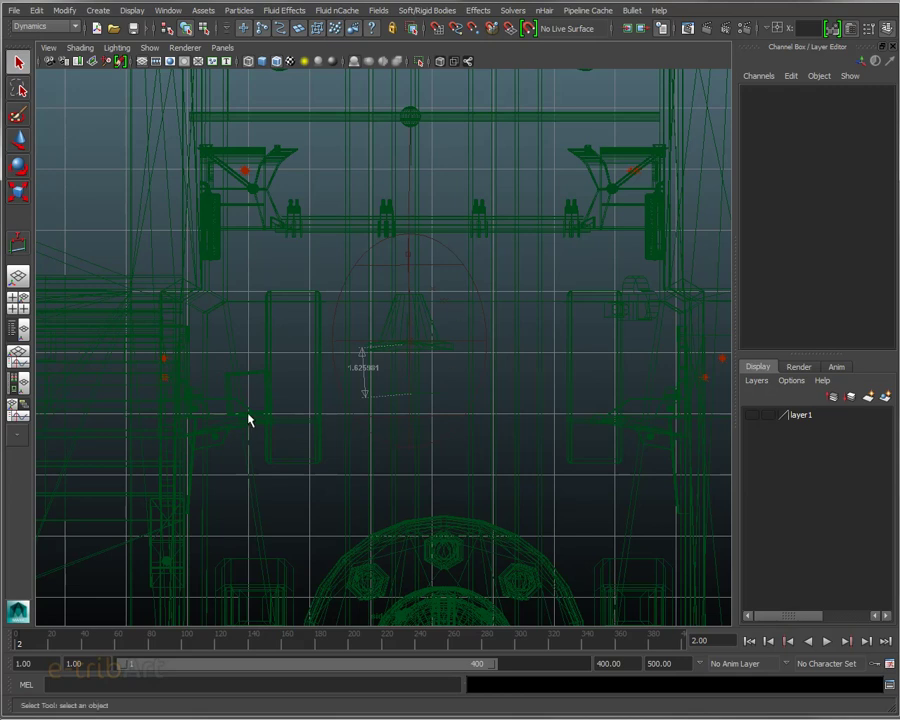
pyautogui.click(257, 378)
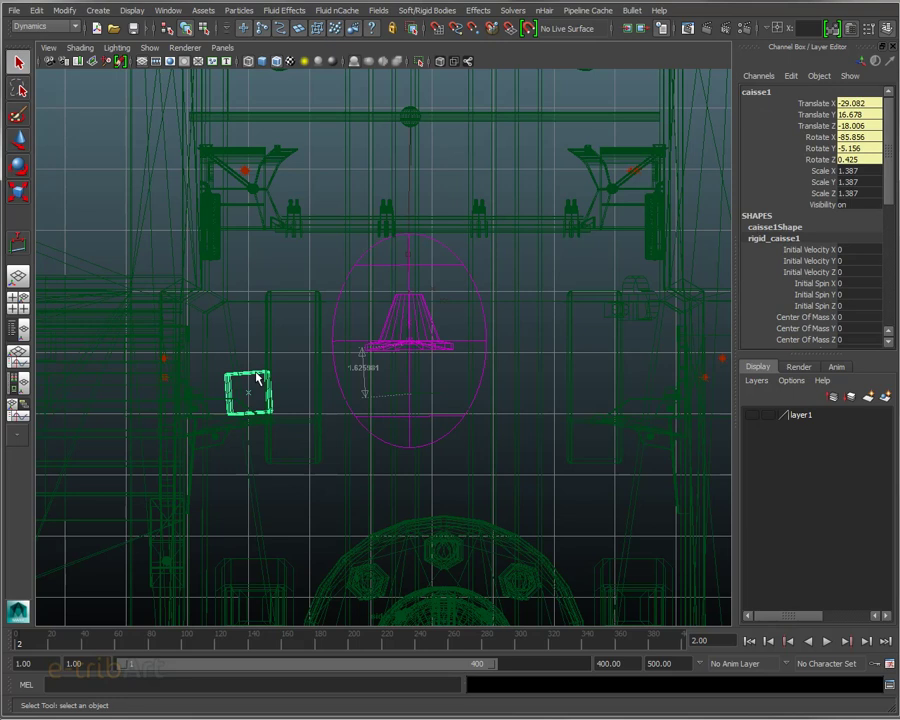